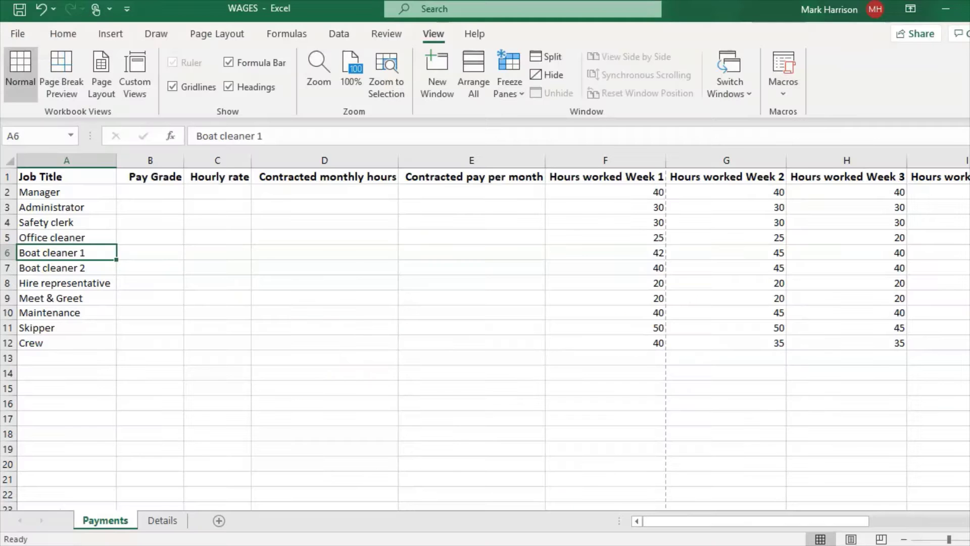
Step: Examine the hourly rate and contracted monthly hours for pay grade 1 on the Details sheet, and return to the Payments sheet
left_click(351, 313)
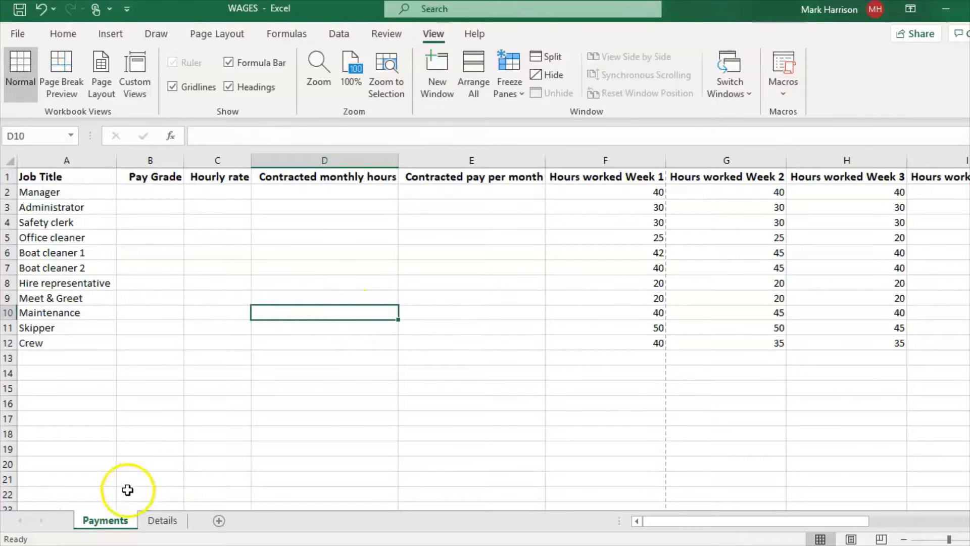
left_click(161, 521)
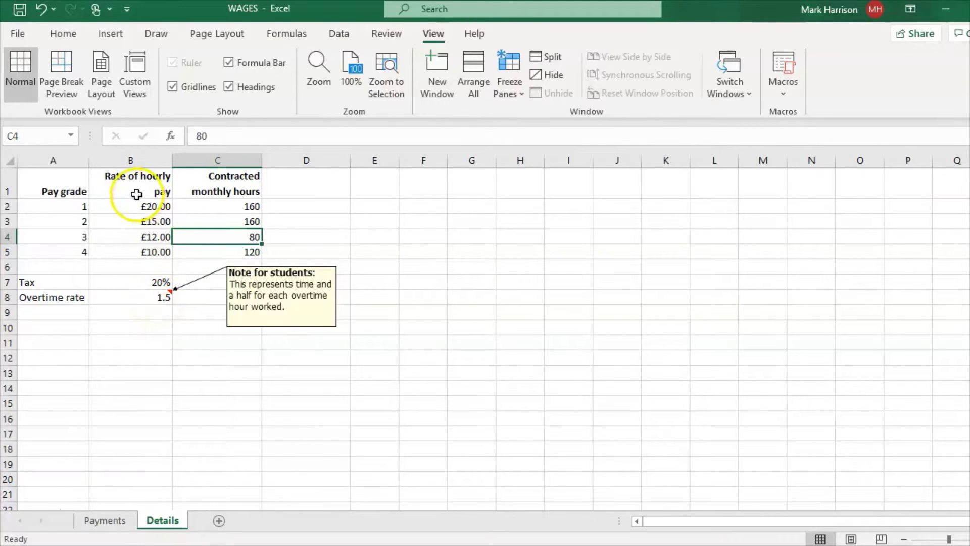
left_click(79, 206)
left_click(130, 206)
left_click(217, 208)
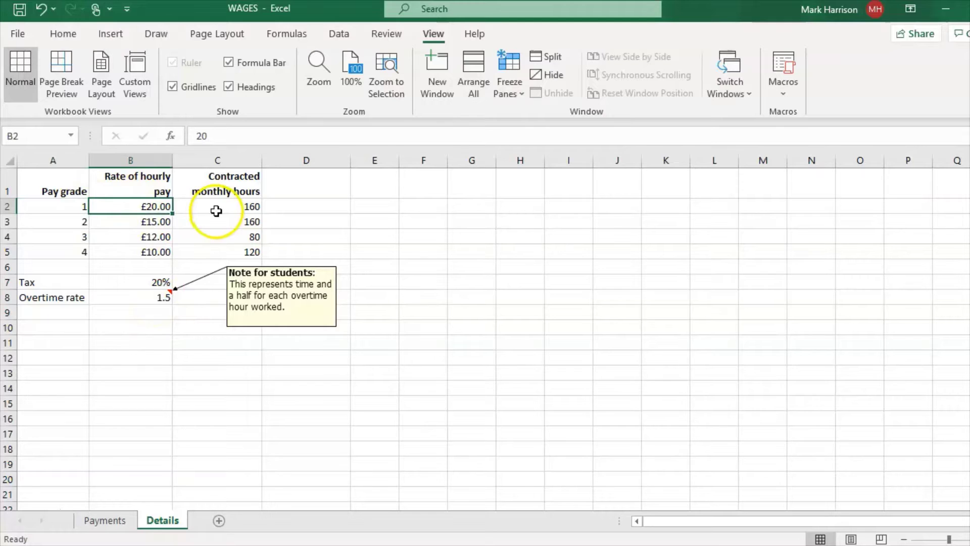
left_click(115, 521)
Step: Switch to SAM.pdf in Adobe Acrobat Reader to read the Task B1 and B1a instructions, and return to the WAGES workbook in Excel
left_click(411, 545)
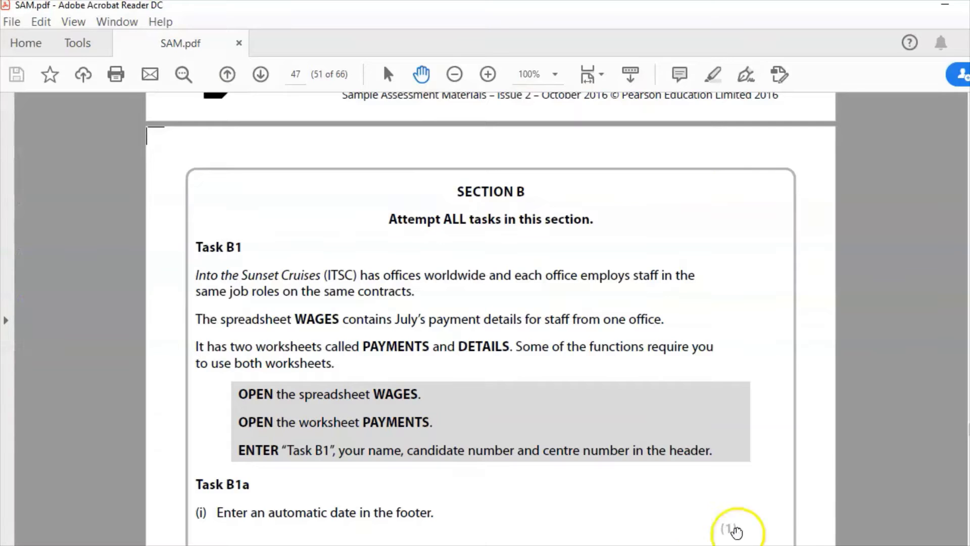
scroll(419, 226, "down", 5)
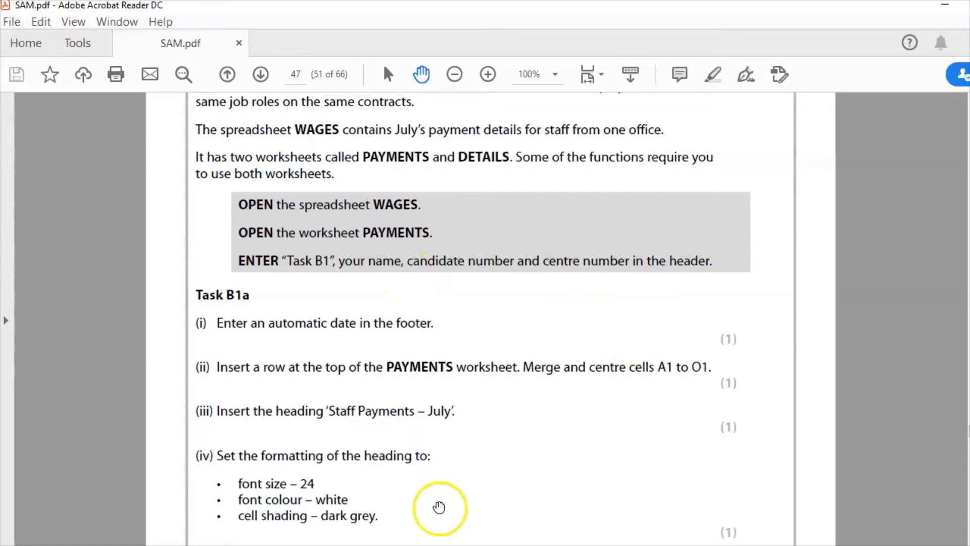
key("alt+Tab")
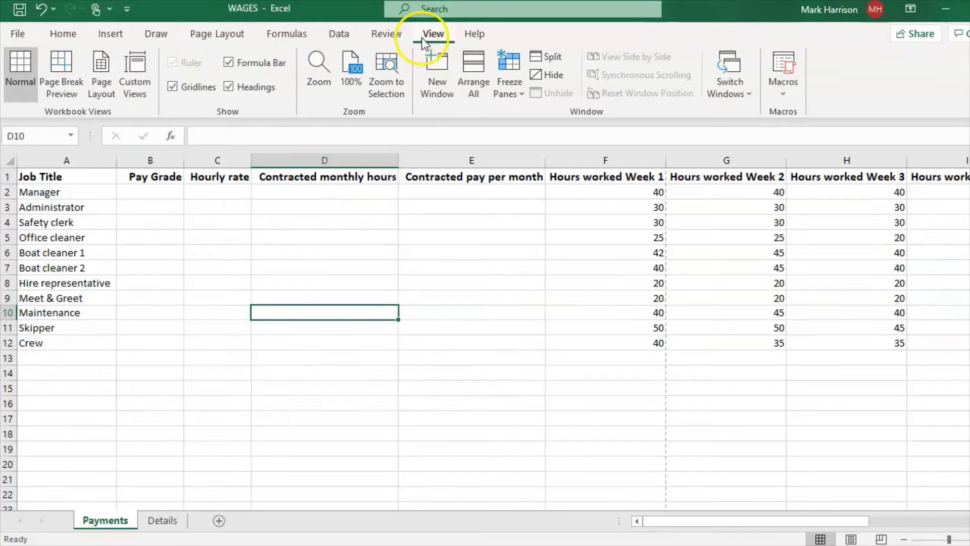
Step: Display the Payments sheet in Page Layout view and check the candidate details and task name in the centre header
left_click(107, 84)
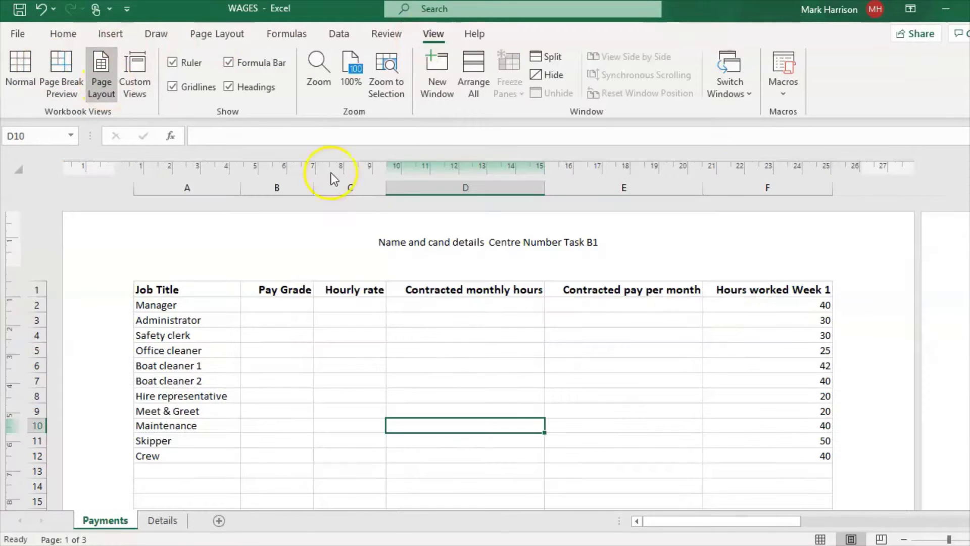
left_click(457, 248)
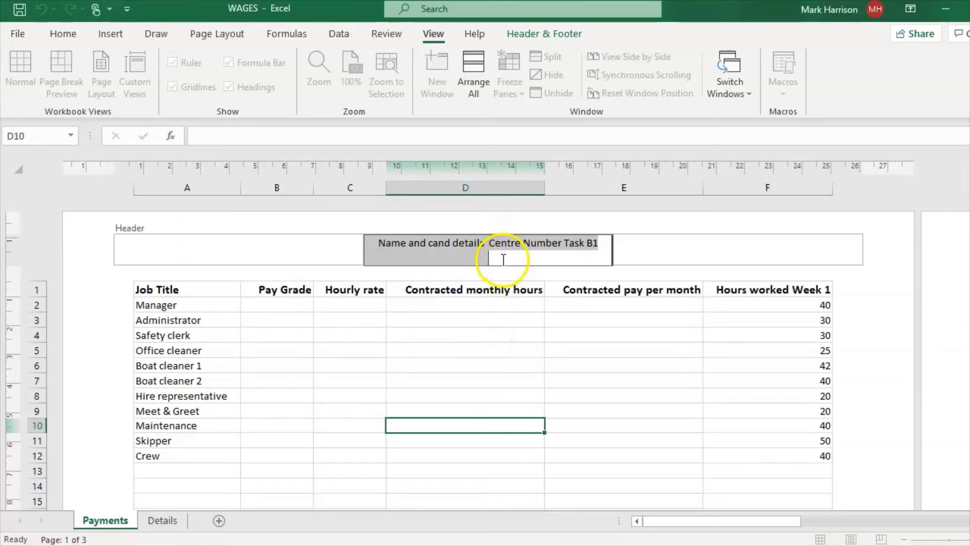
left_click(560, 248)
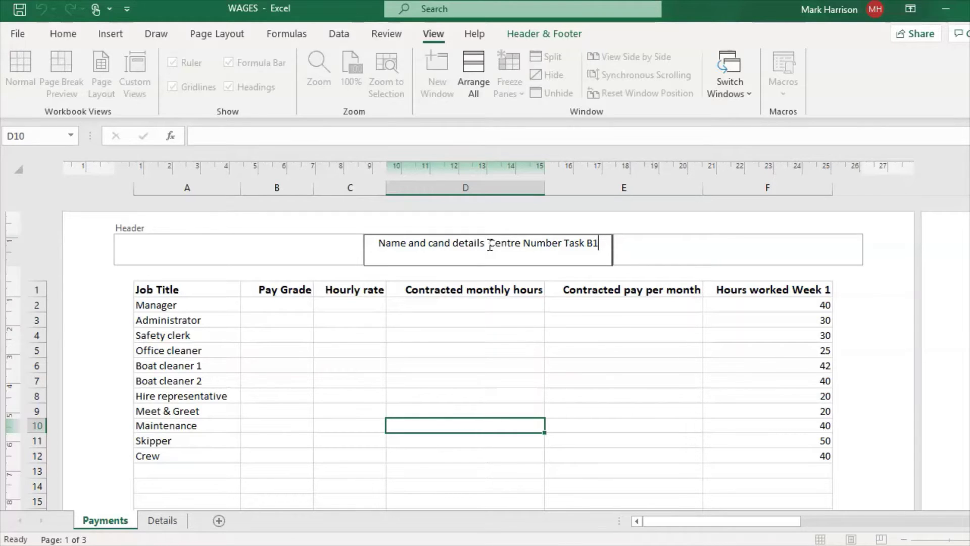
left_click(600, 309)
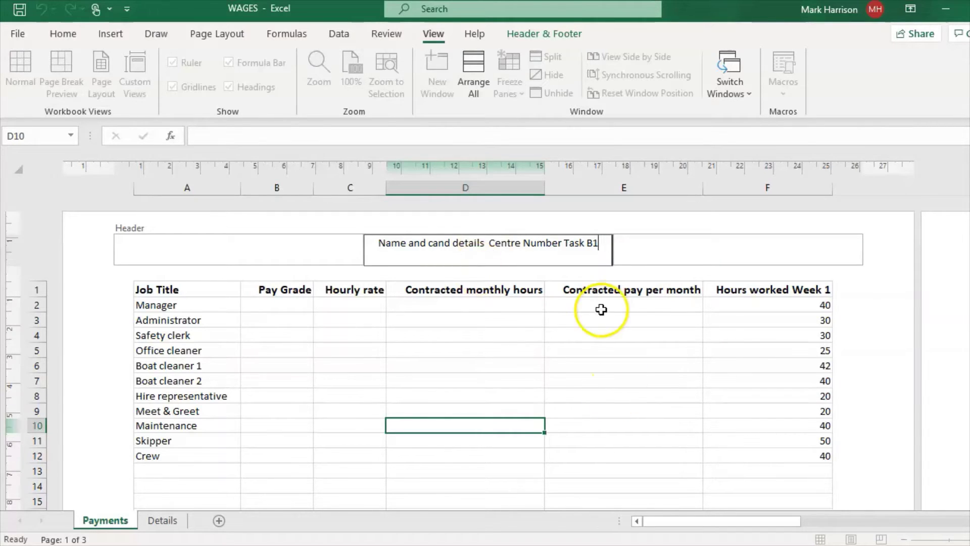
Step: Check the footer instruction in SAM.pdf and delete the date code from the centre footer of the Payments sheet in Excel
key("alt+Tab")
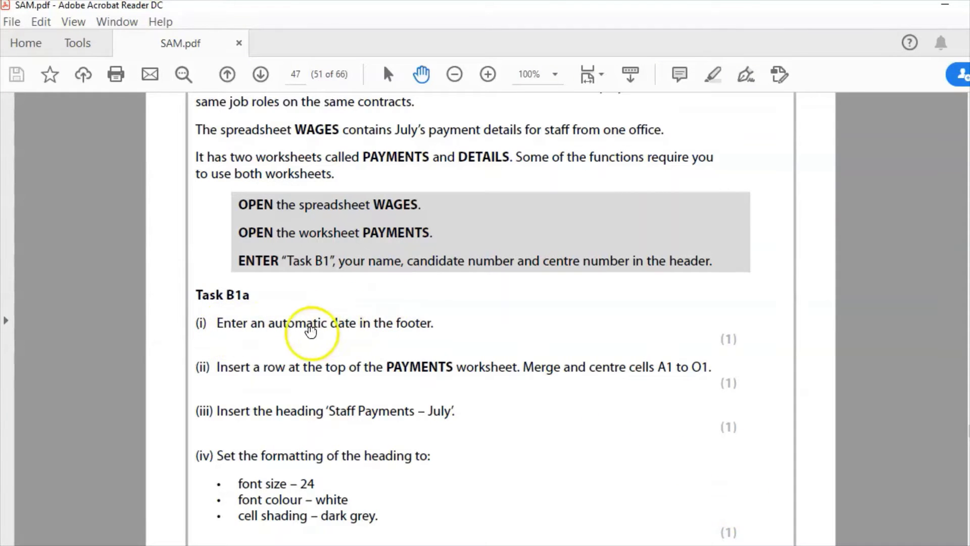
key("alt+Tab")
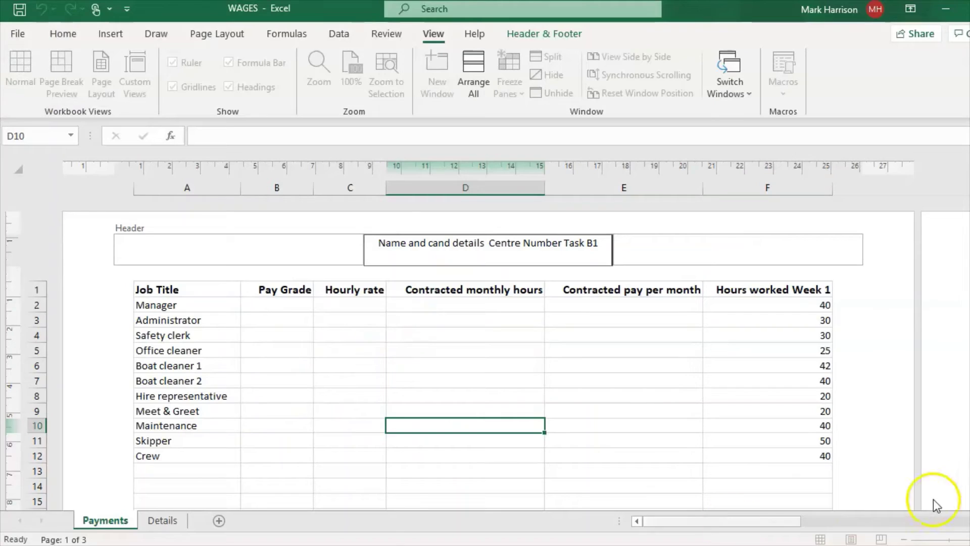
scroll(485, 353, "down", 6)
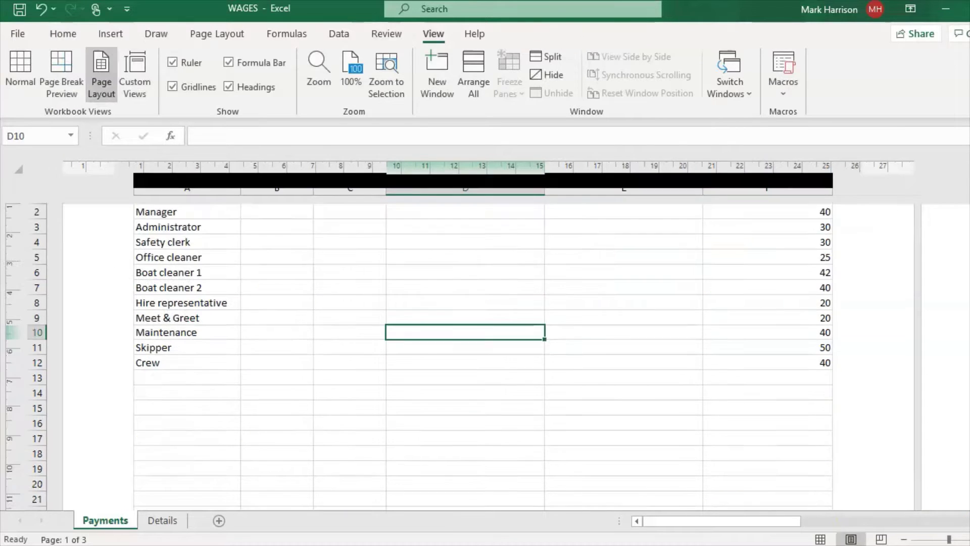
scroll(617, 411, "down", 4)
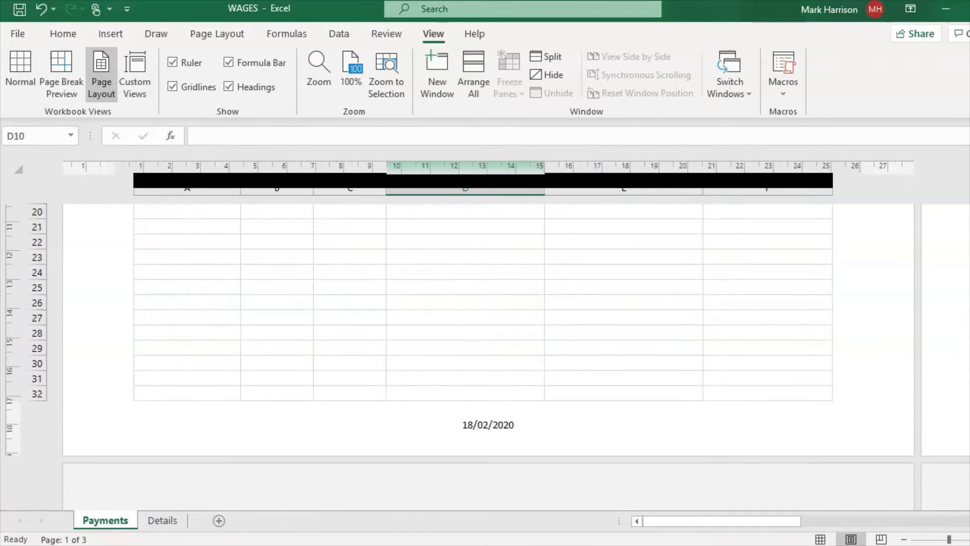
left_click(516, 389)
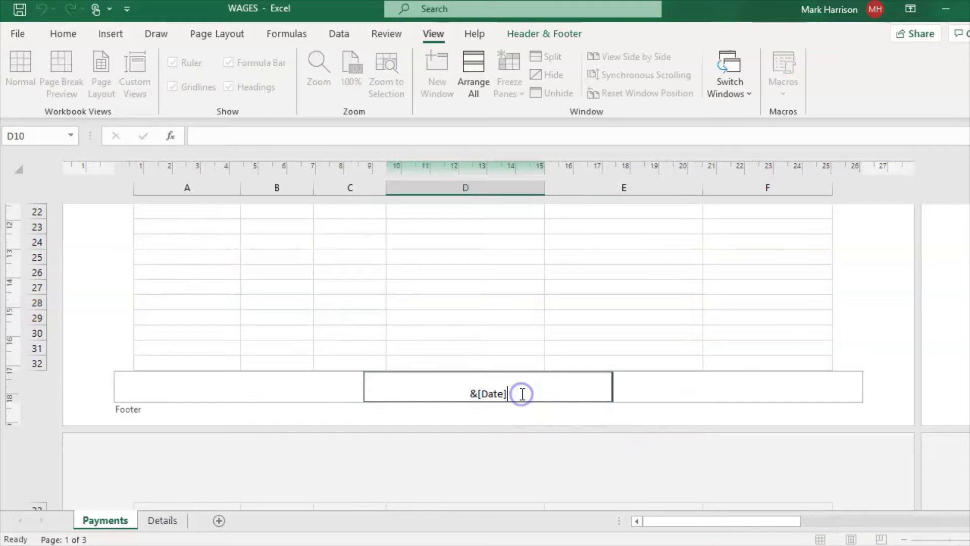
left_click_drag(521, 394, 455, 392)
key("BackSpace")
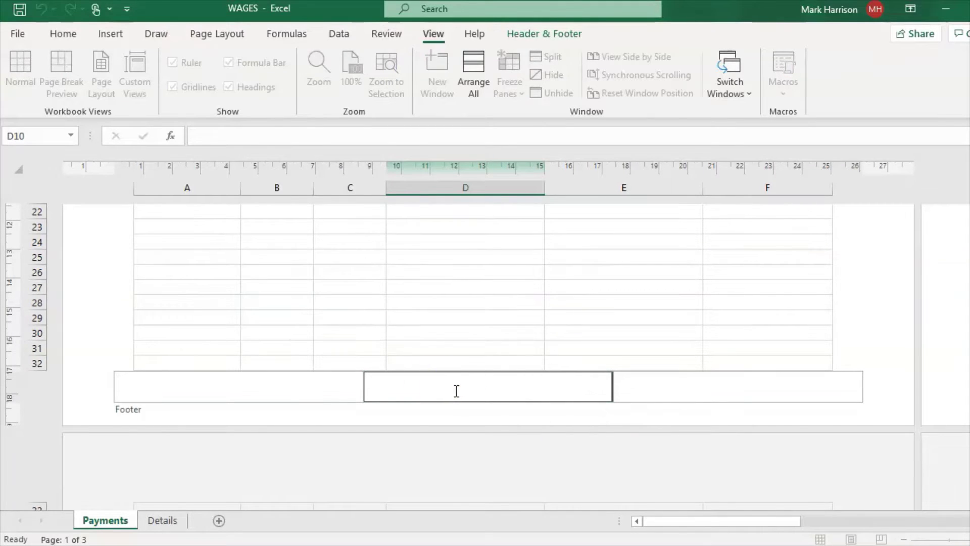
Step: Insert the automatic current date in the centre footer, check the next instruction in SAM.pdf, and leave footer editing in Excel
left_click(65, 35)
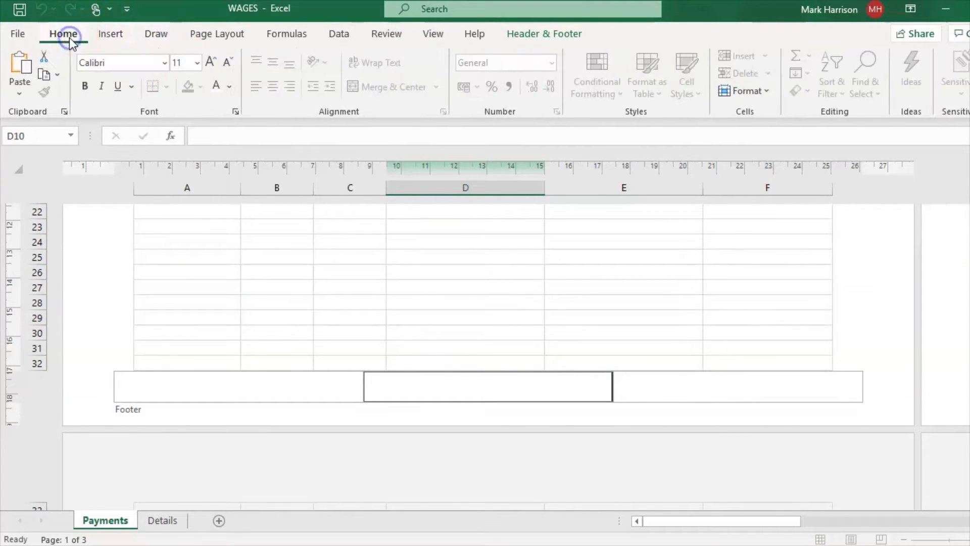
left_click(522, 36)
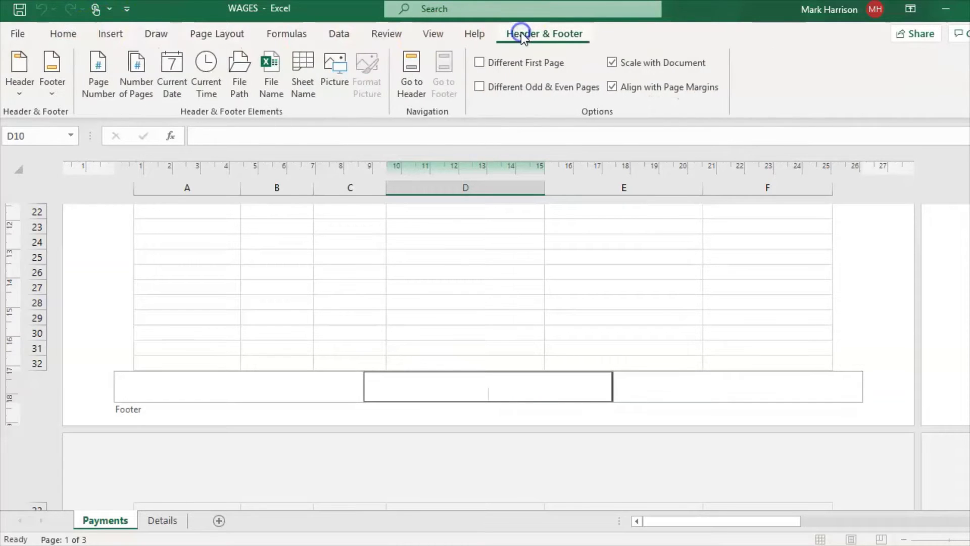
left_click(174, 92)
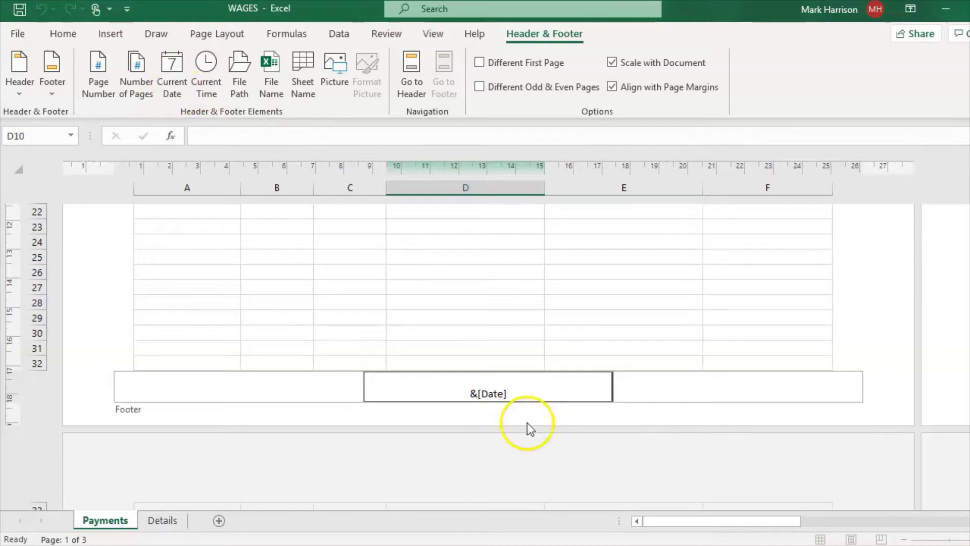
left_click_drag(472, 393, 477, 393)
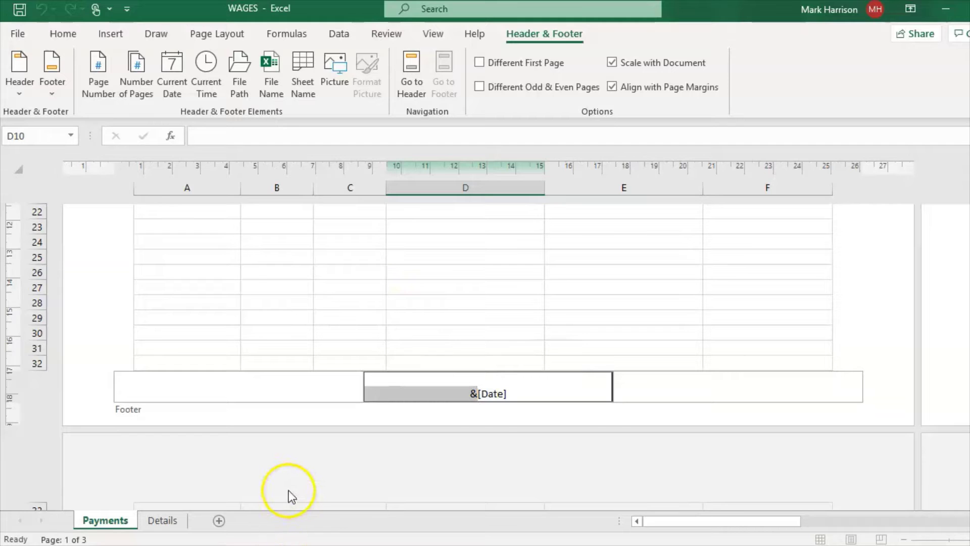
key("alt+Tab")
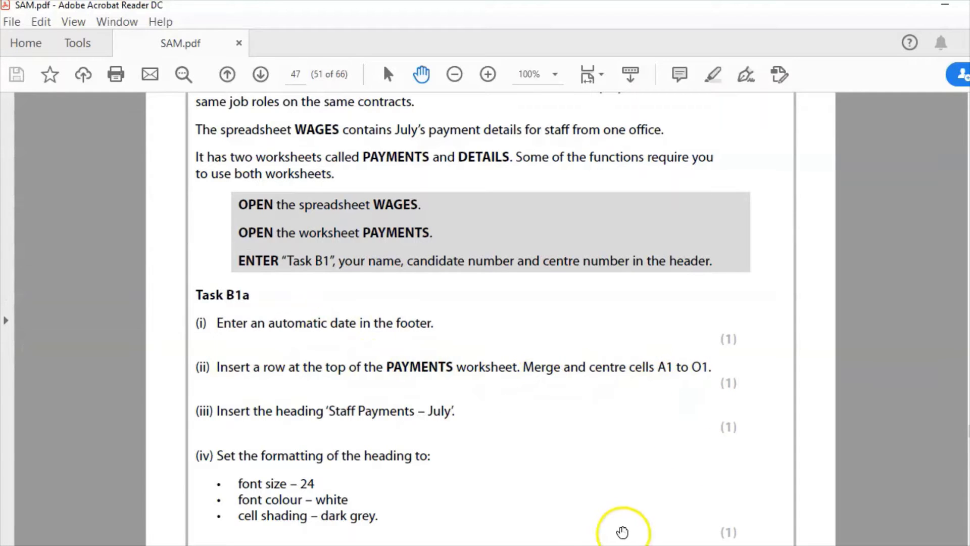
mouse_move(500, 545)
left_click(500, 500)
left_click(368, 281)
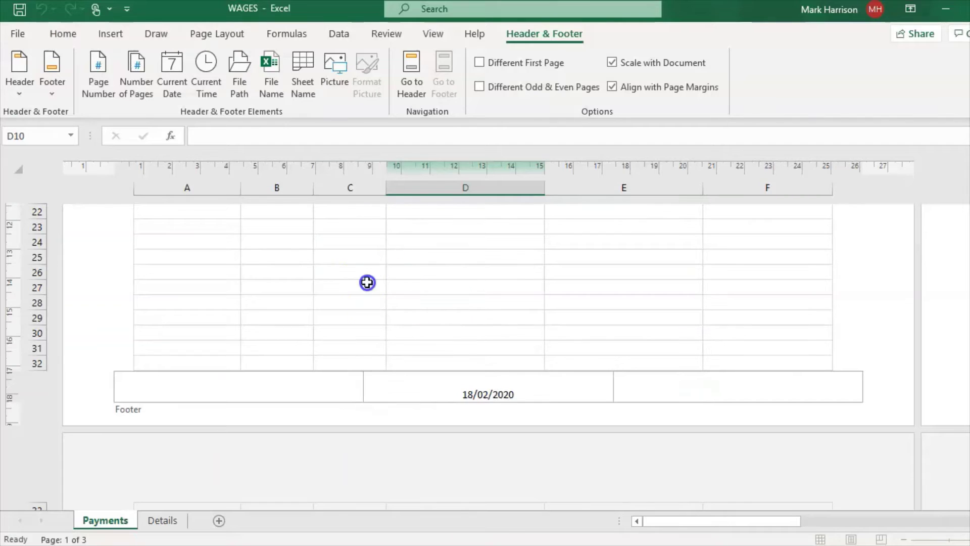
Step: Return the Payments sheet to Normal view
left_click(433, 34)
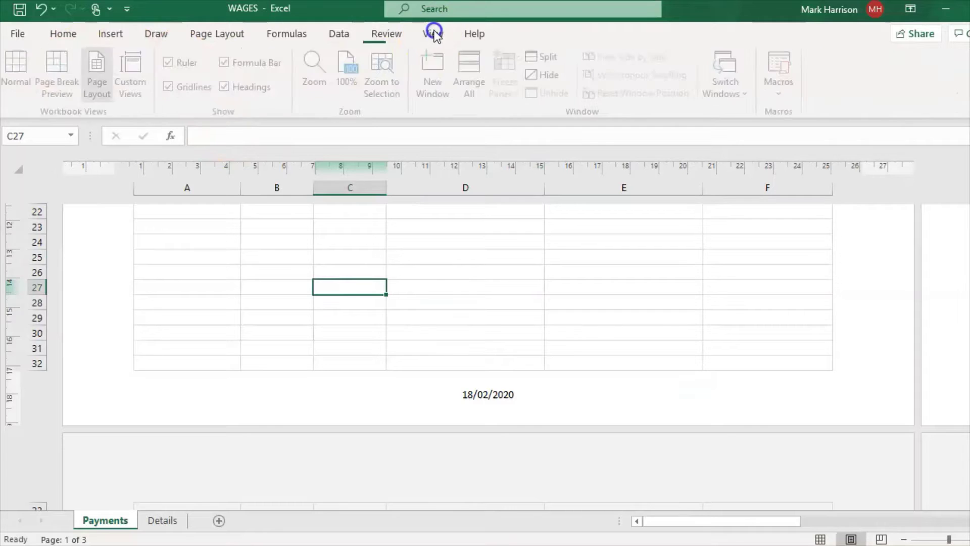
left_click(20, 71)
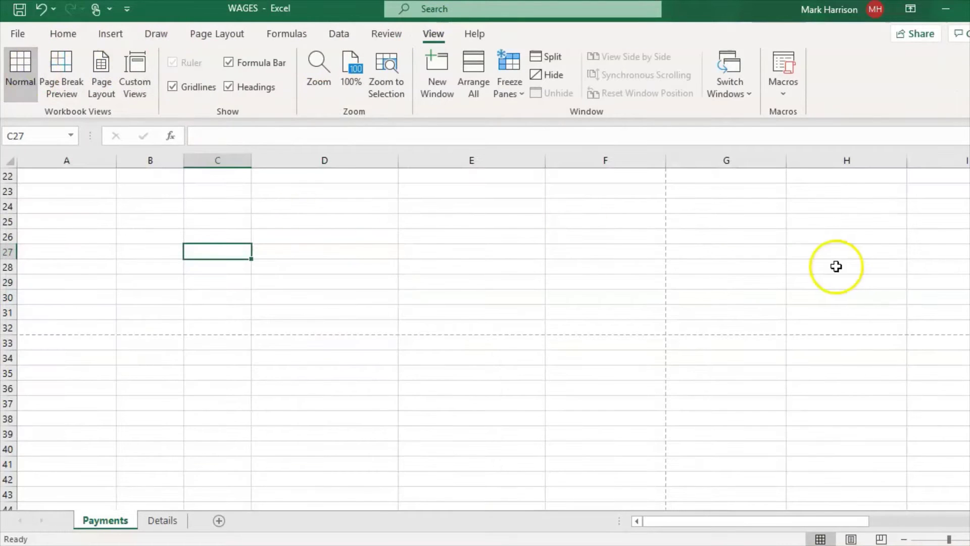
scroll(485, 339, "up", 7)
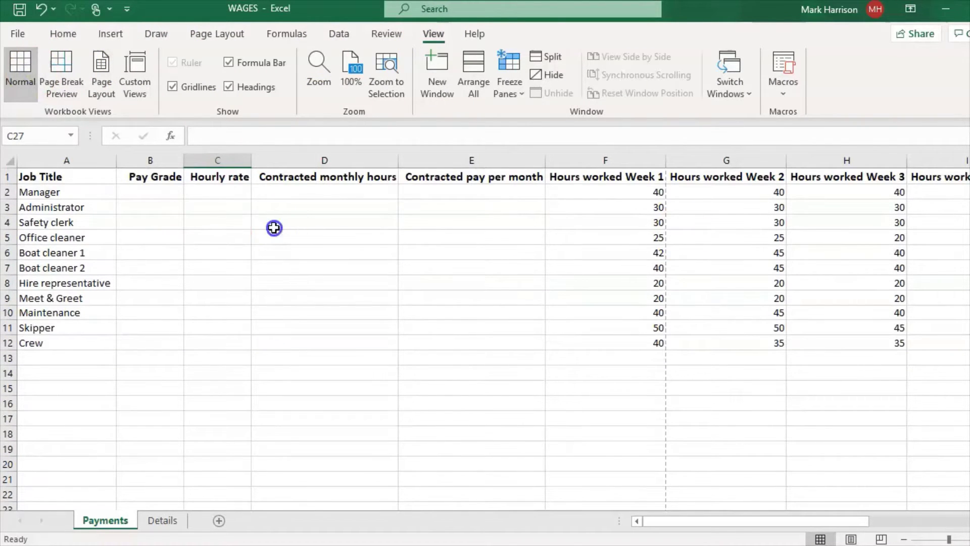
Step: Insert a blank row above the column headings of the Payments sheet
left_click(278, 226)
left_click(10, 176)
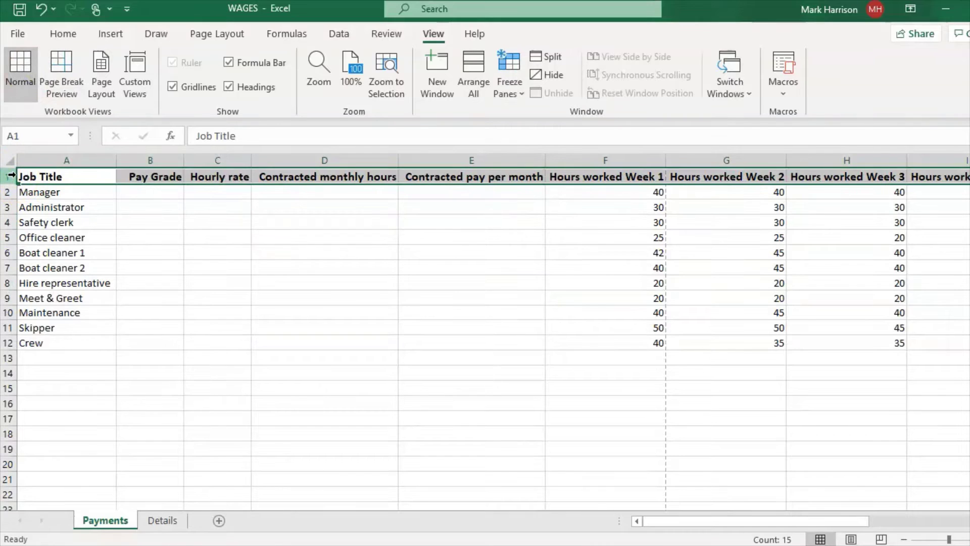
right_click(12, 177)
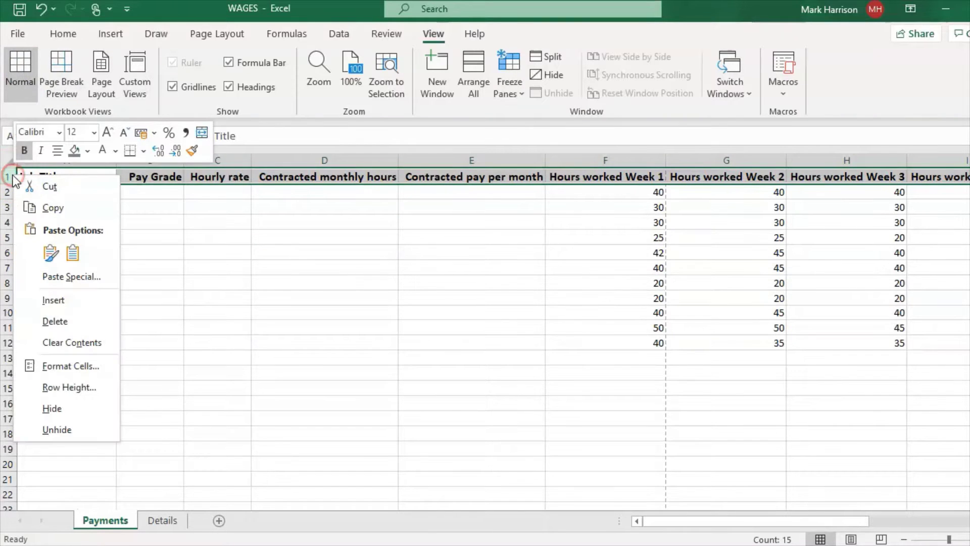
left_click(62, 304)
left_click(270, 307)
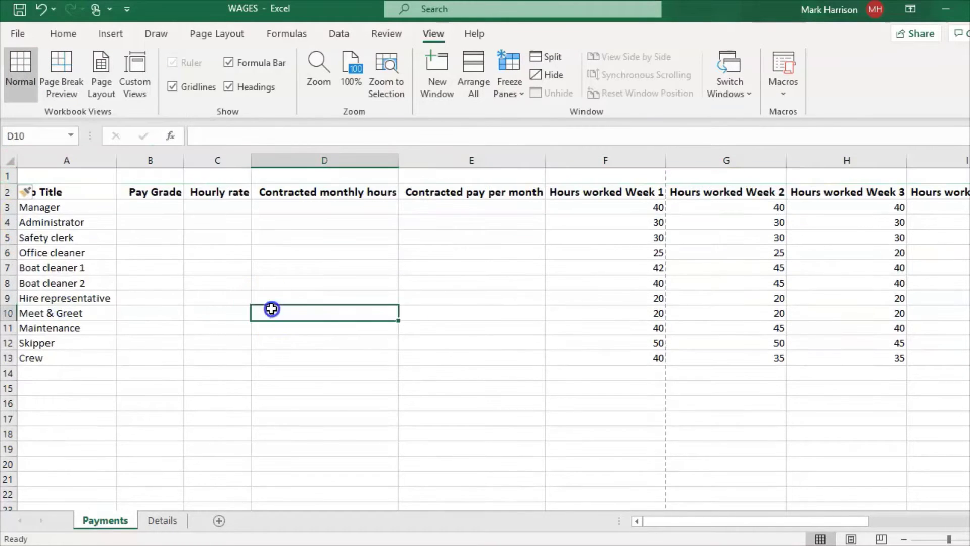
Step: Merge and centre cells A1 to O1 on the Payments sheet
left_click_drag(80, 181, 911, 183)
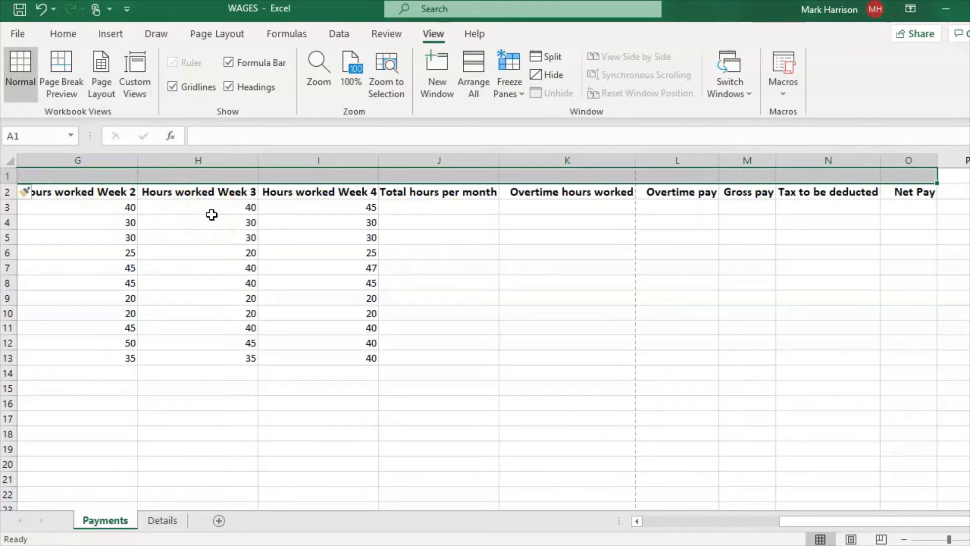
left_click(63, 35)
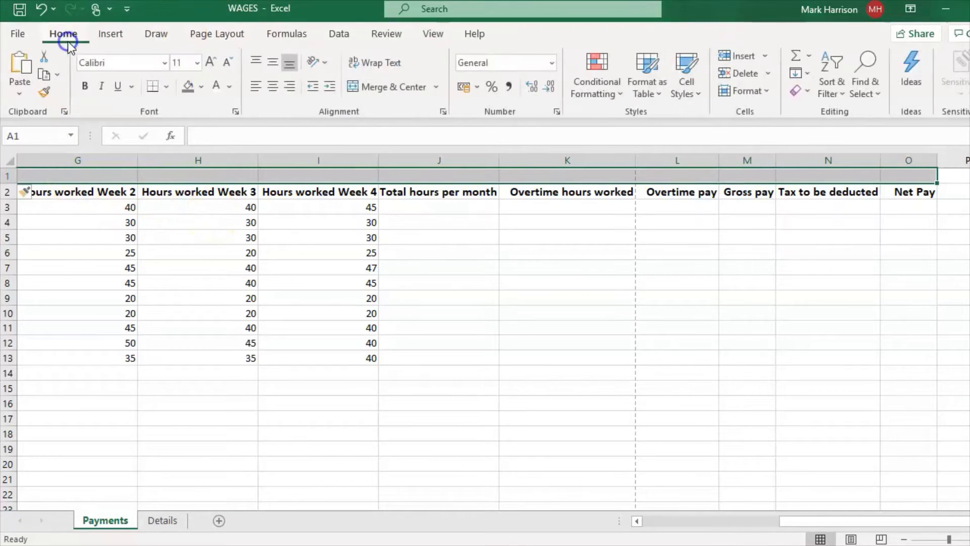
left_click(363, 83)
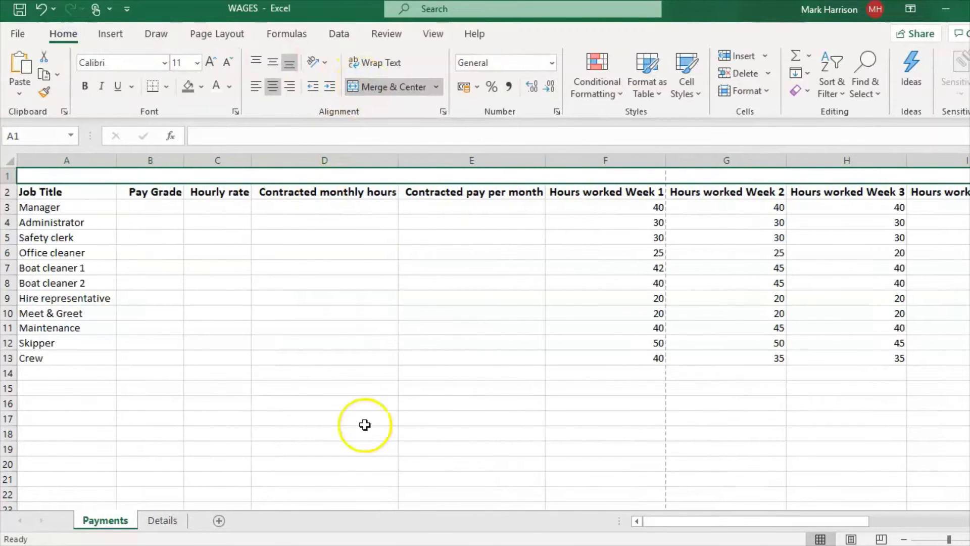
Step: Check the heading wording in SAM.pdf and enter "Staff Payments - July" in the merged cell A1 in Excel
mouse_move(463, 545)
left_click(463, 505)
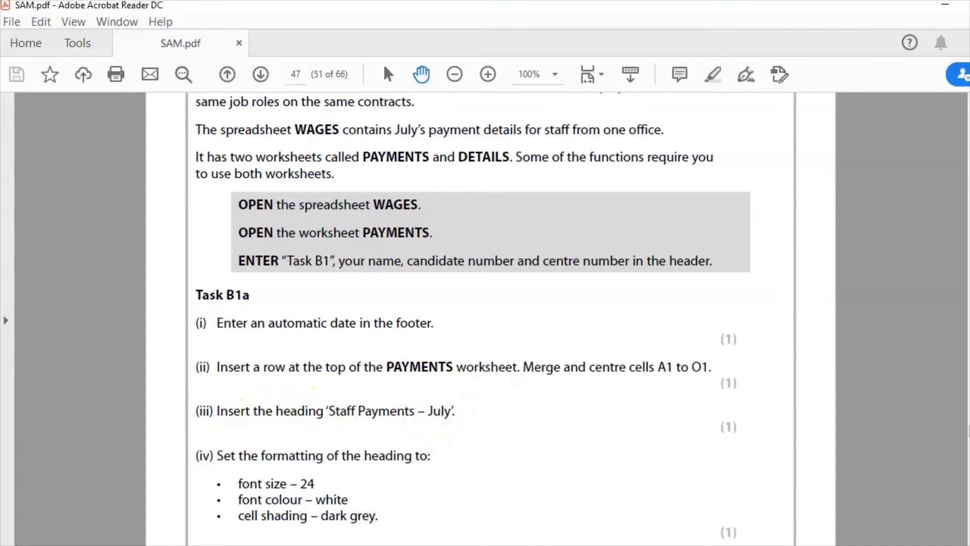
left_click(556, 544)
left_click(332, 136)
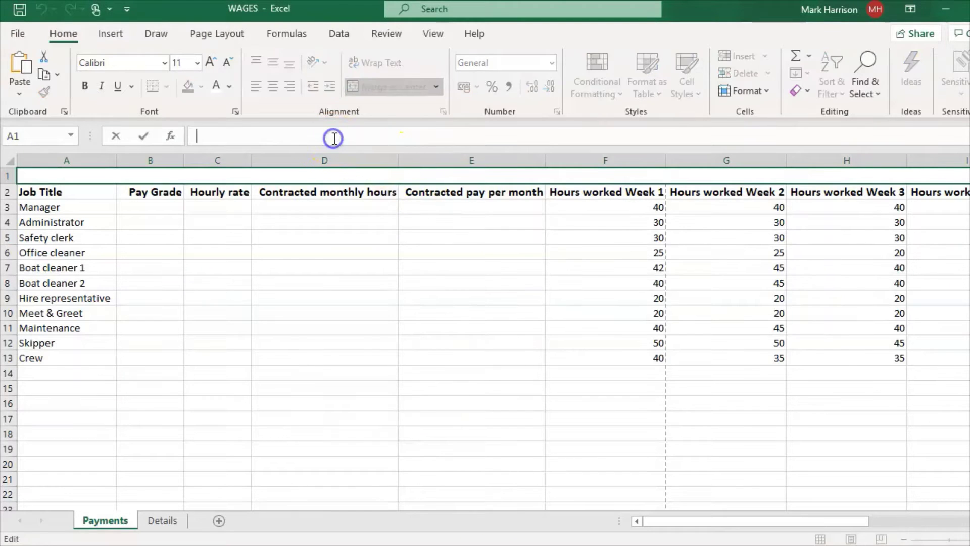
type("Staff Payments -")
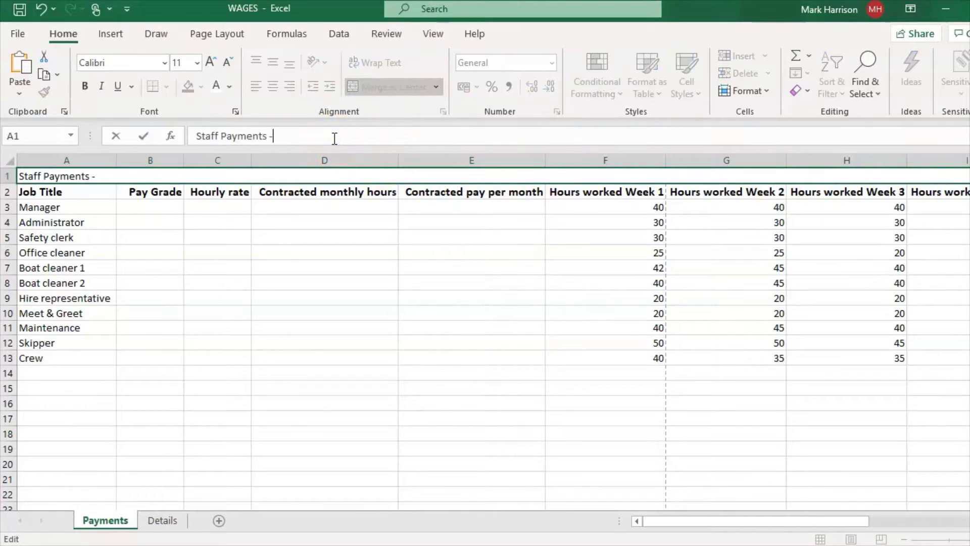
type(" July")
key("Return")
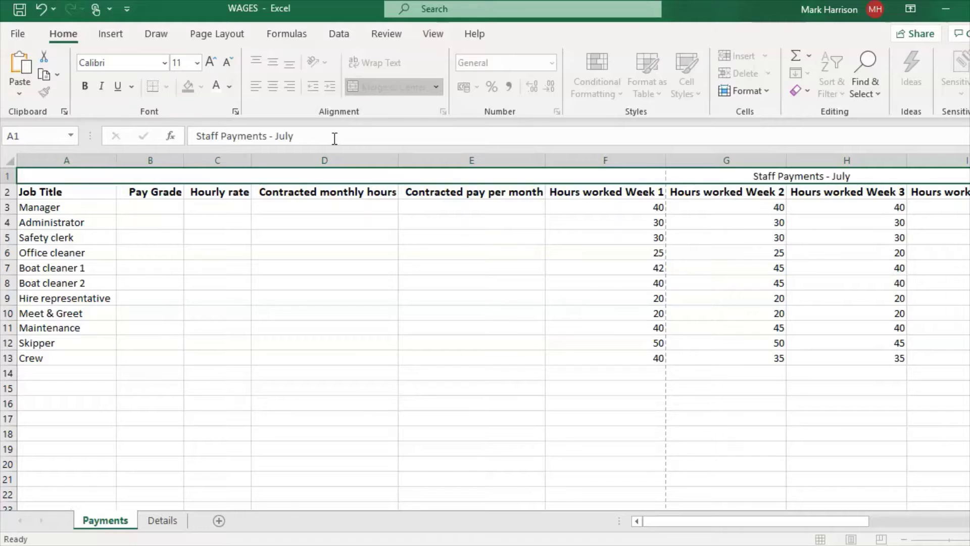
Step: Check the heading formatting requirements in Task B1a (iv) of SAM.pdf and return to the WAGES workbook in Excel
left_click(809, 176)
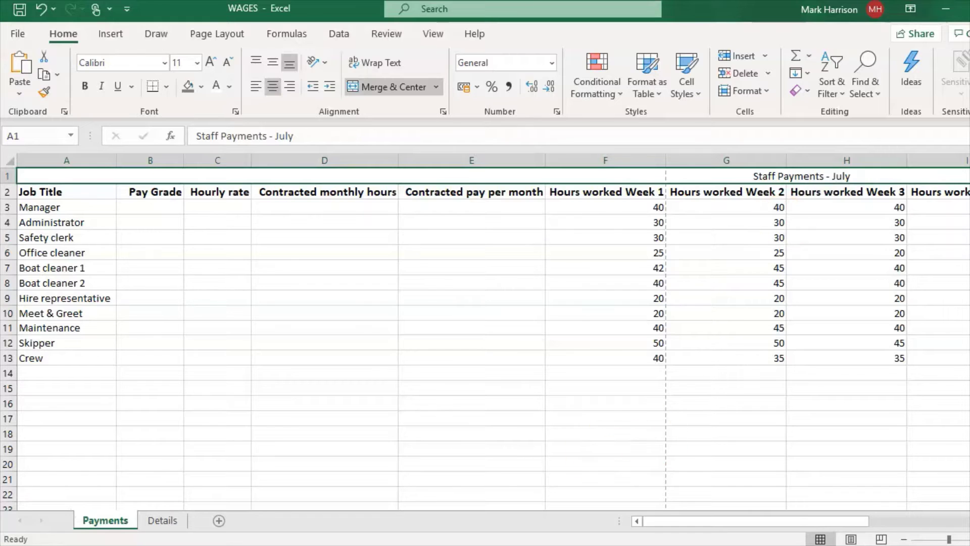
key("alt+Tab")
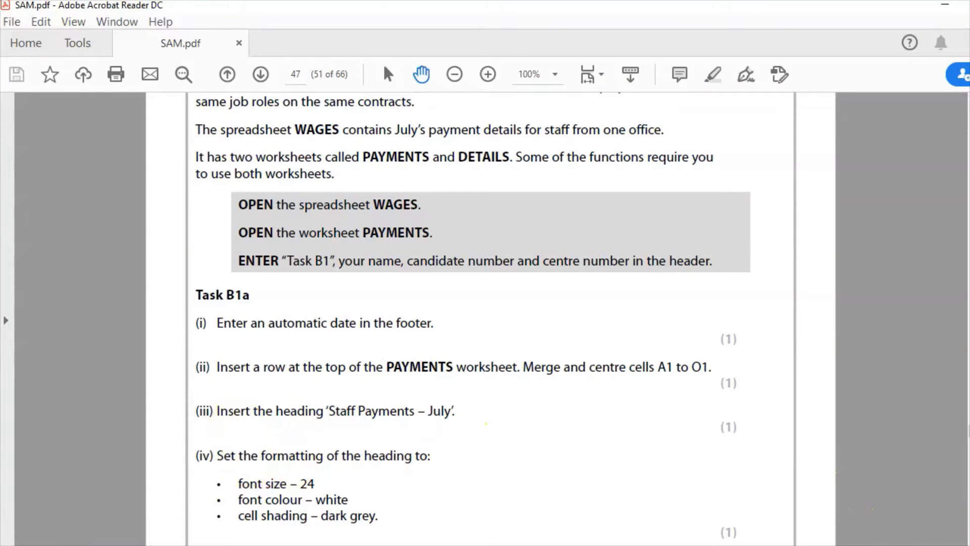
scroll(309, 377, "down", 5)
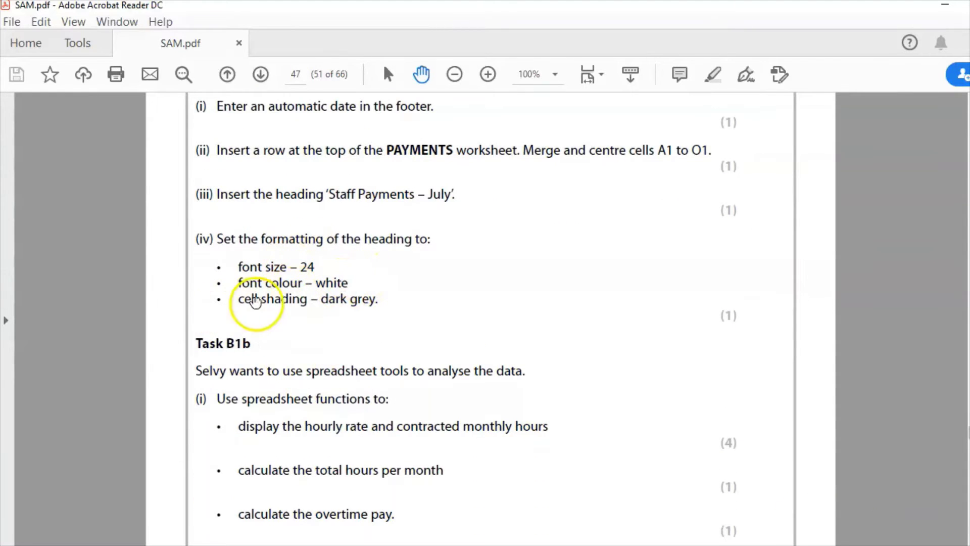
left_click(484, 545)
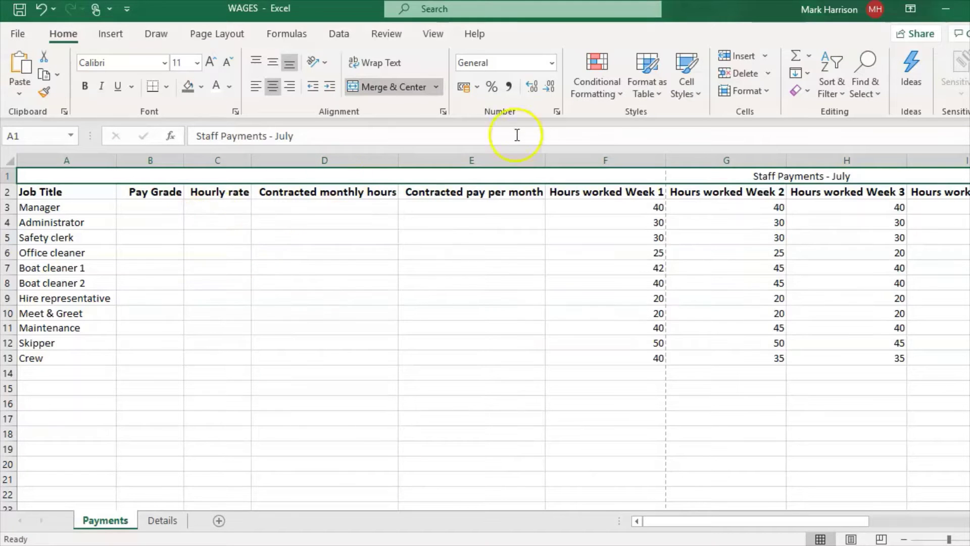
Step: Format the merged "Staff Payments - July" heading with white font, dark grey cell shading and font size 24
left_click(214, 87)
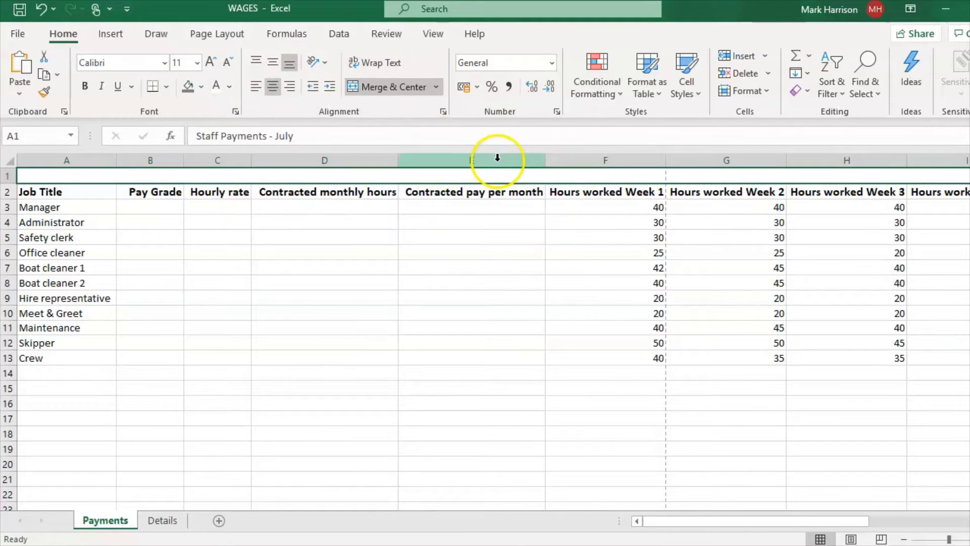
left_click(201, 86)
left_click(187, 184)
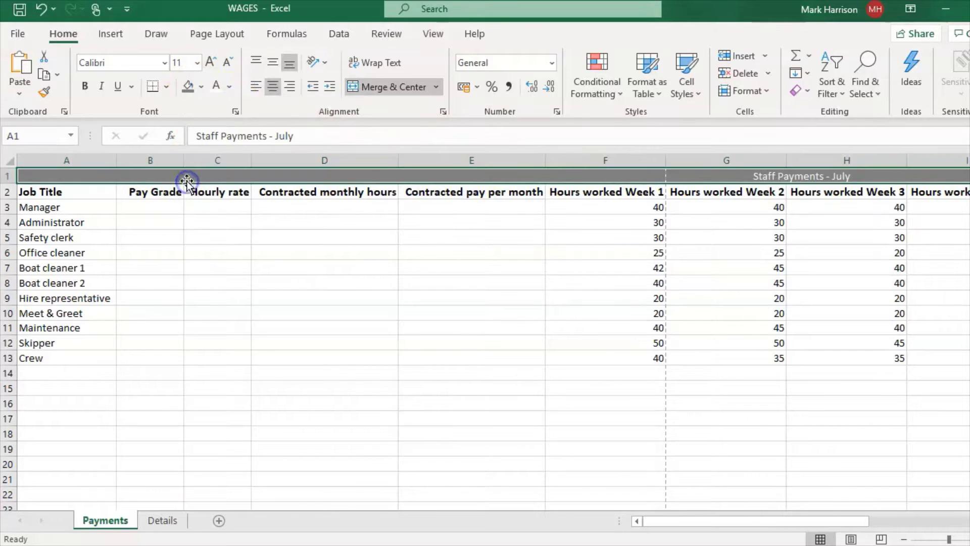
left_click(197, 62)
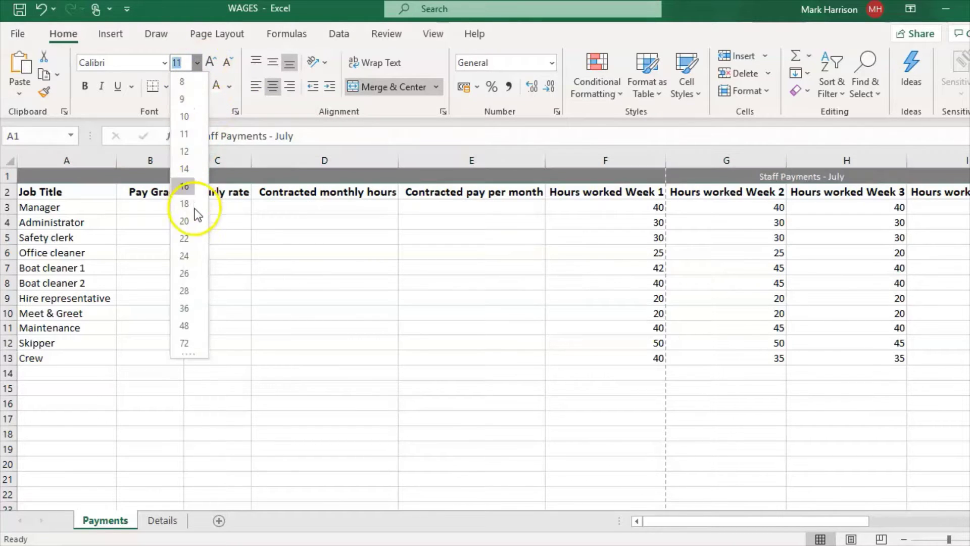
left_click(184, 257)
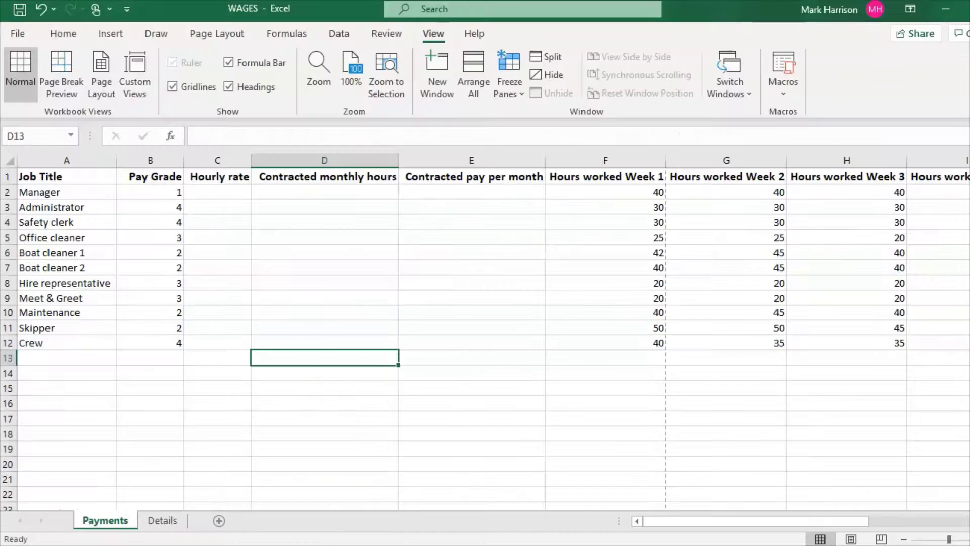
Step: Examine the Manager's pay grade on the Payments sheet and the matching hourly pay rate on the Details sheet
left_click(201, 205)
left_click(158, 192)
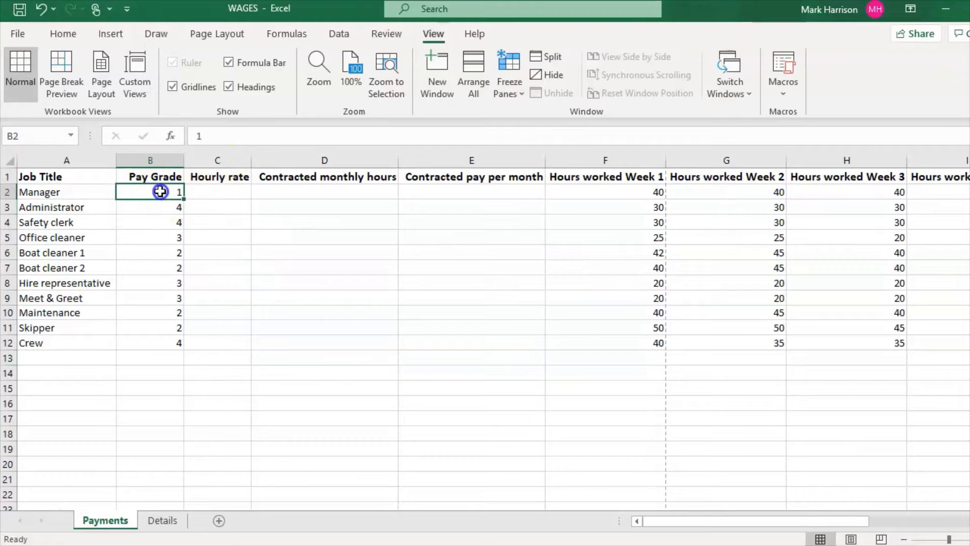
left_click(48, 192)
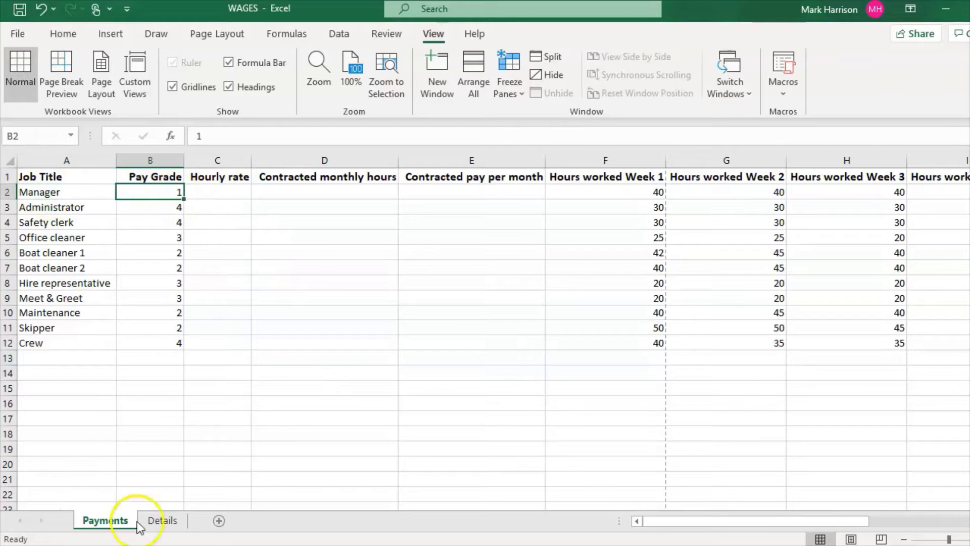
left_click(163, 521)
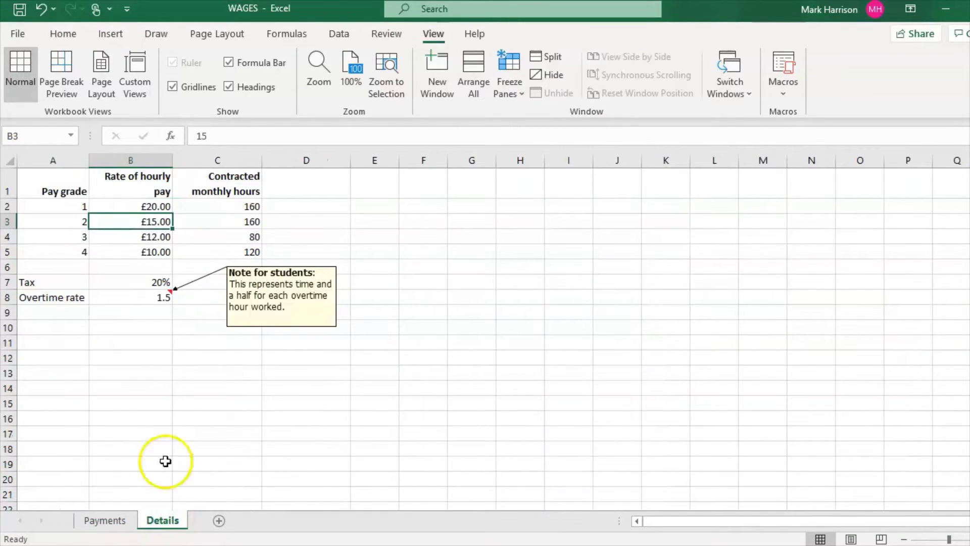
left_click(146, 206)
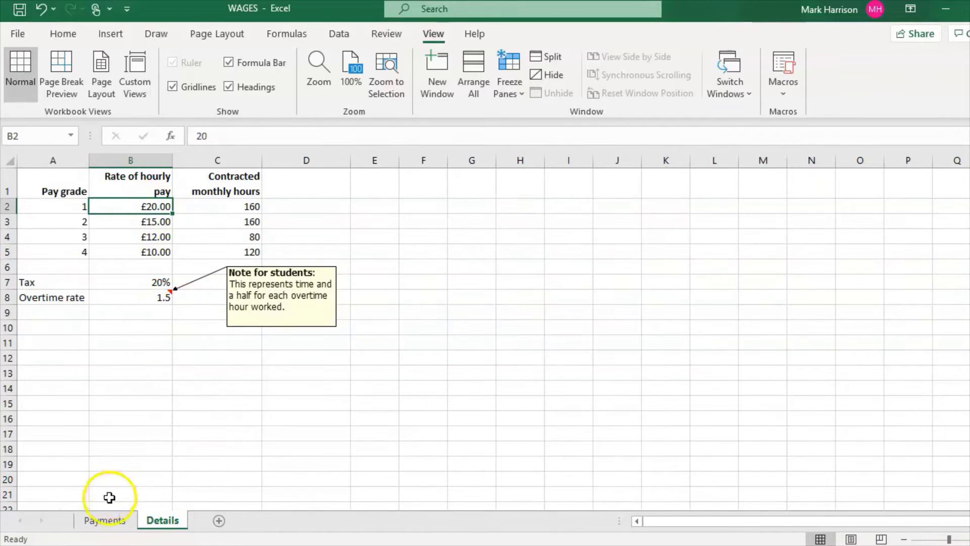
Step: Start a VLOOKUP formula in cell C2 of the Payments sheet with B2 as the lookup value
left_click(103, 520)
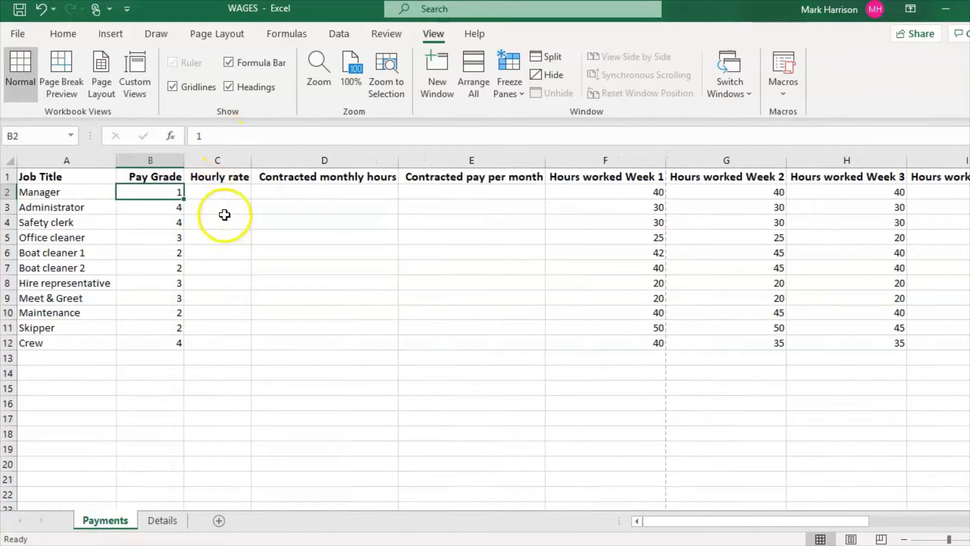
left_click(225, 194)
left_click(219, 137)
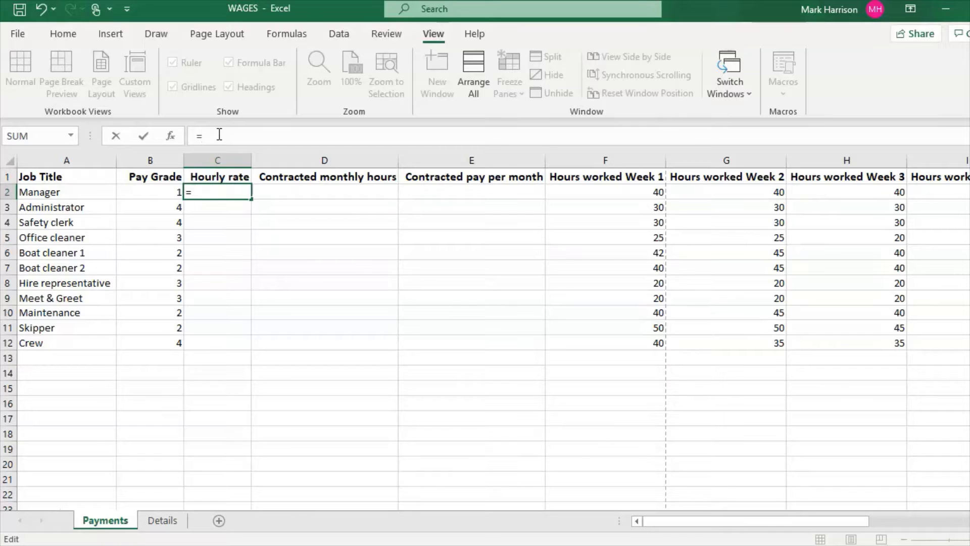
type("vl")
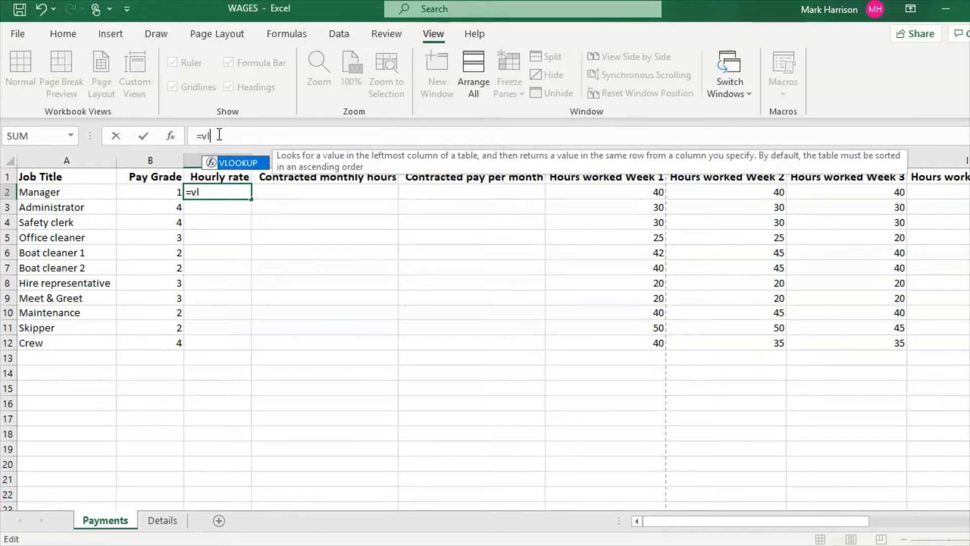
double_click(252, 167)
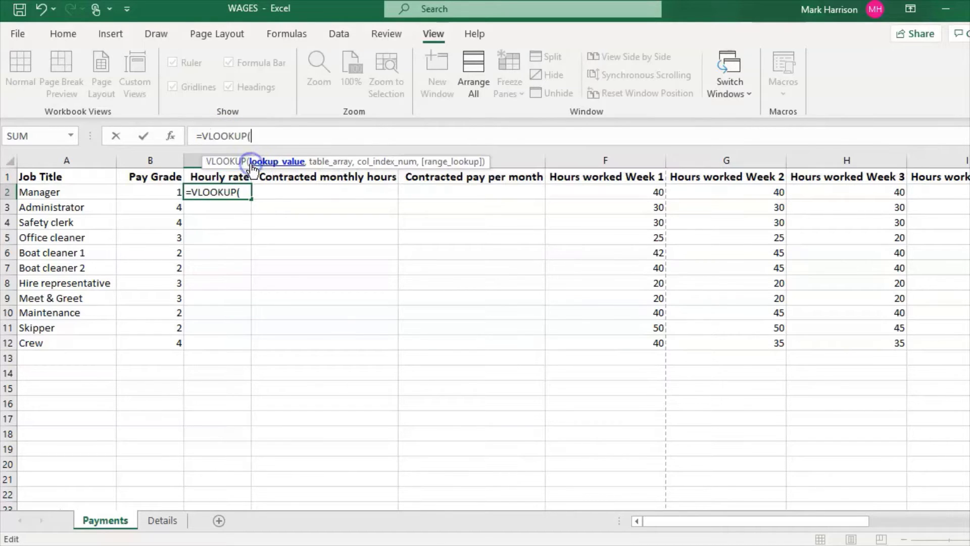
left_click(154, 192)
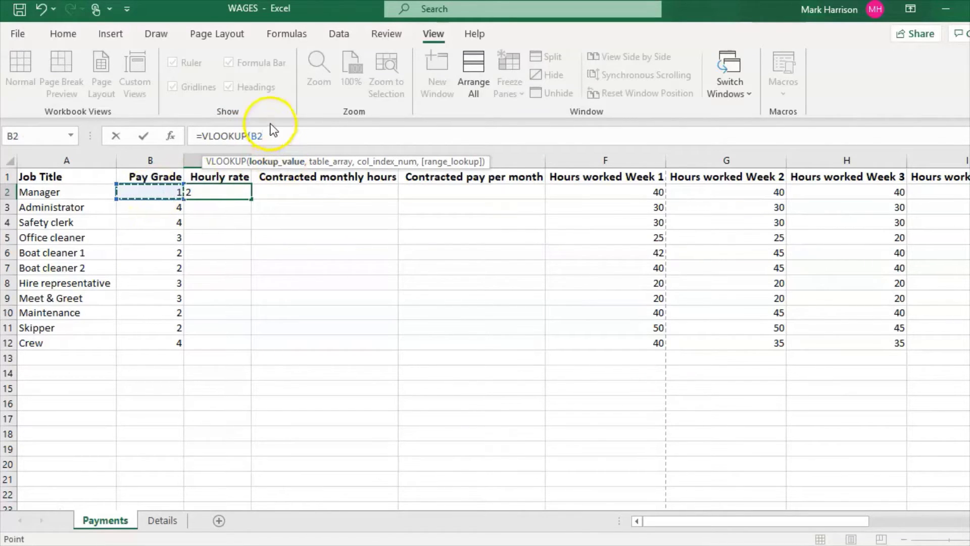
type(",")
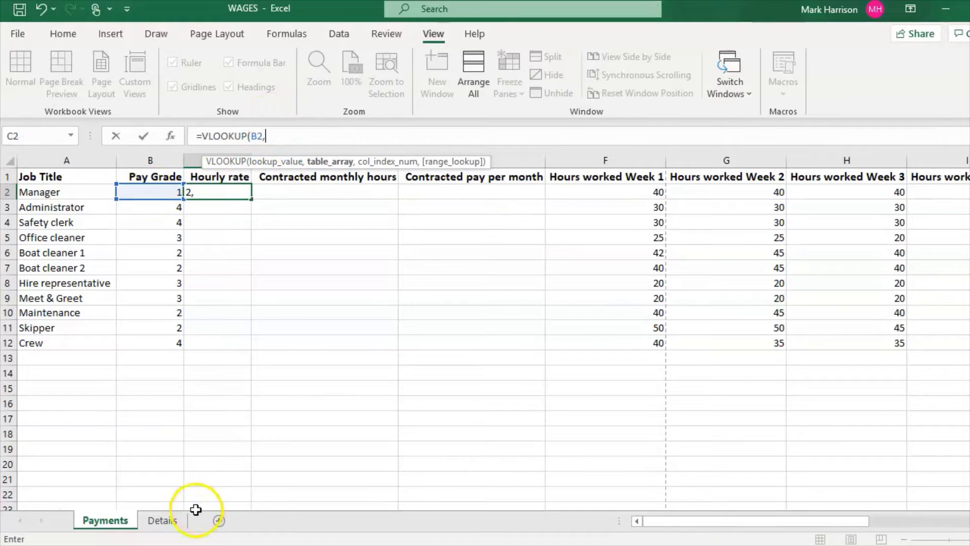
Step: Complete the VLOOKUP formula with table range Details!A2:B5, column index 2 and FALSE for an exact match
left_click(162, 521)
left_click_drag(52, 204, 154, 252)
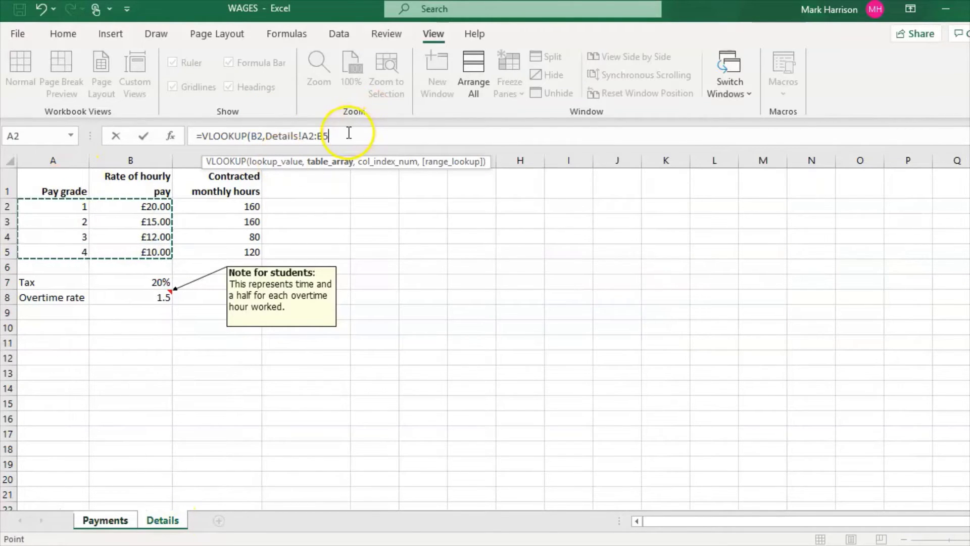
type(",2")
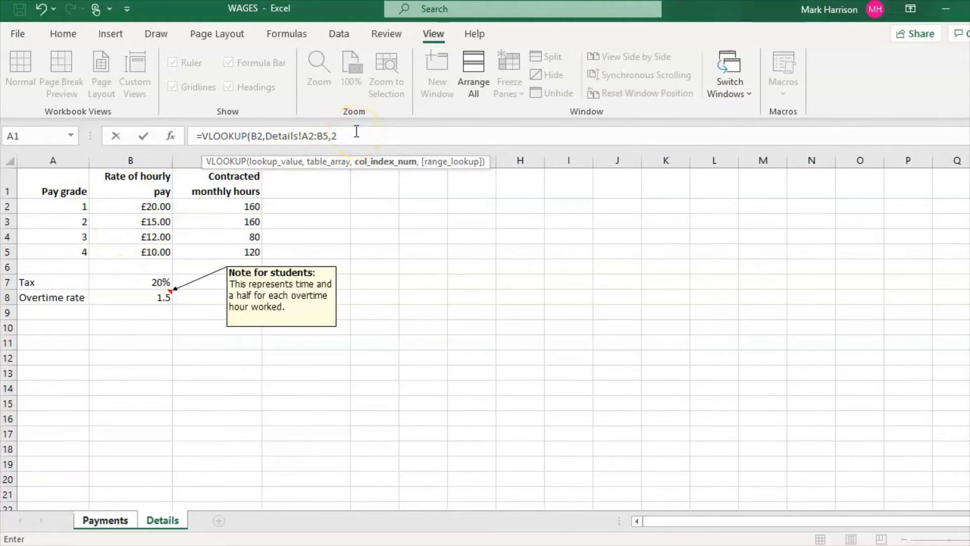
type(",")
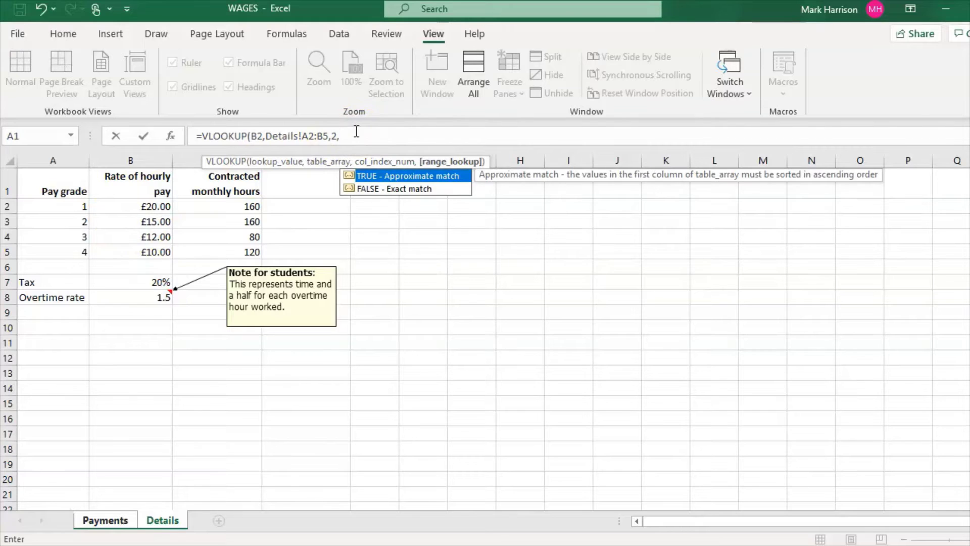
double_click(421, 189)
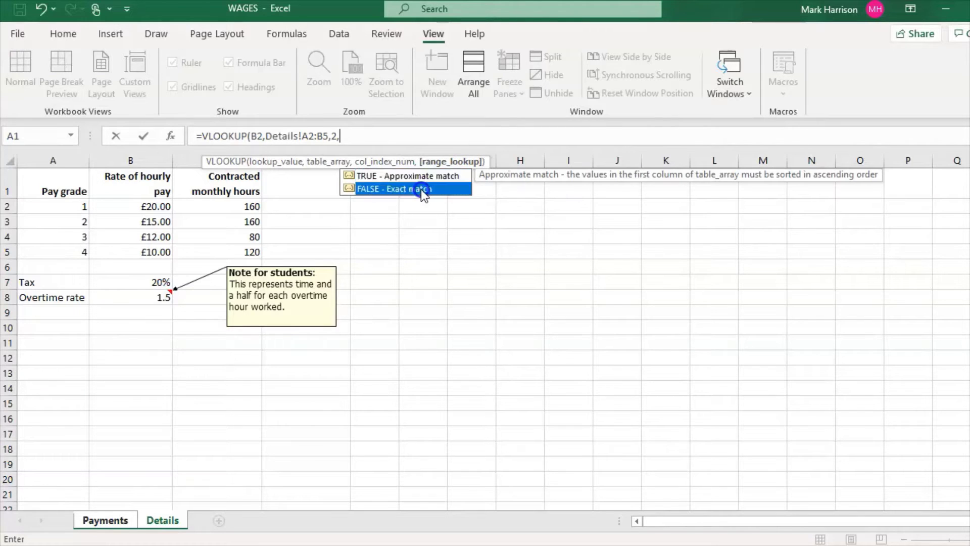
type(")")
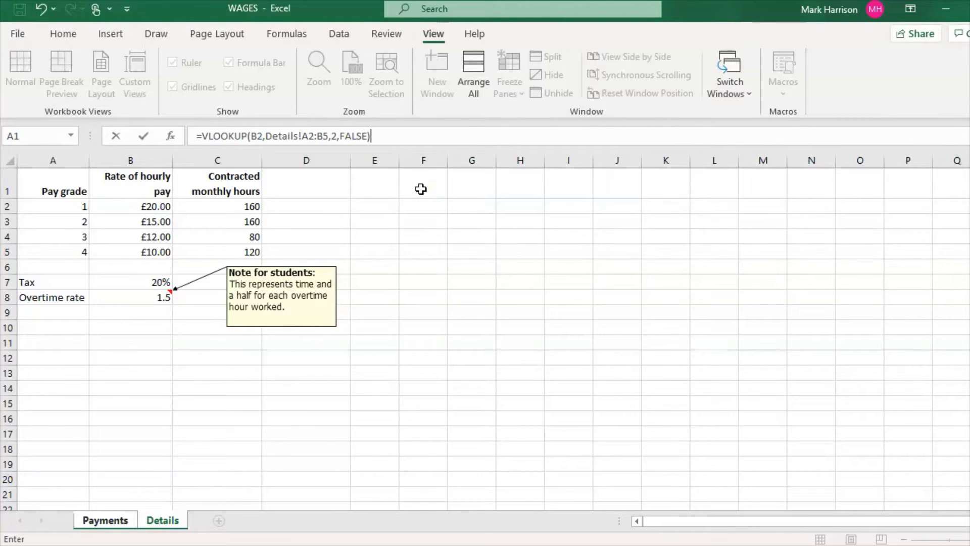
key("Return")
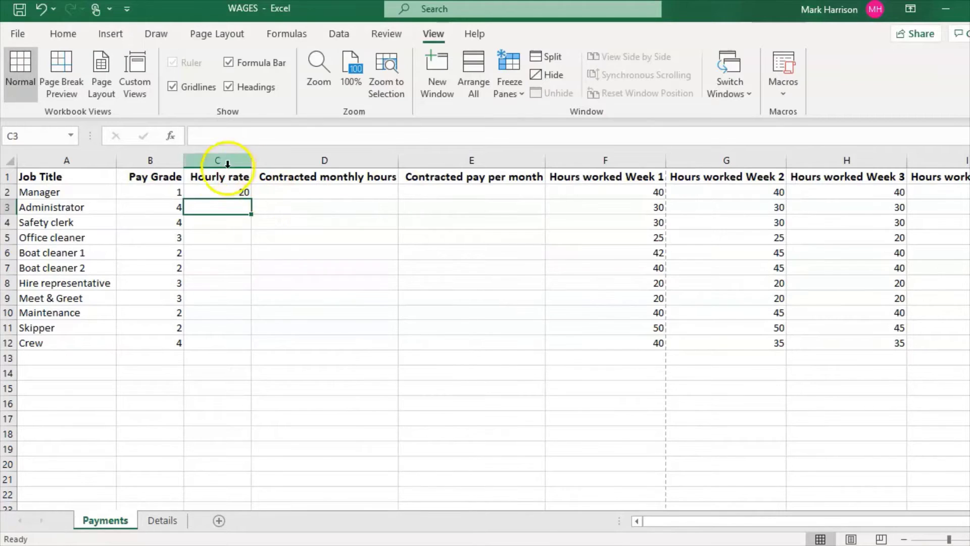
Step: Compare the Manager's looked-up hourly rate with the pay grade table on the Details sheet, returning to Payments
left_click(216, 178)
left_click(157, 193)
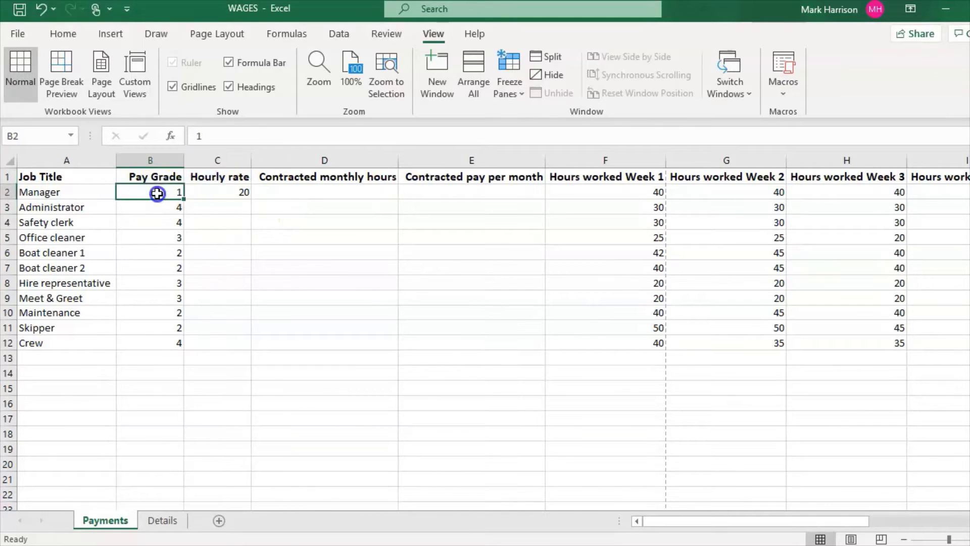
left_click(222, 197)
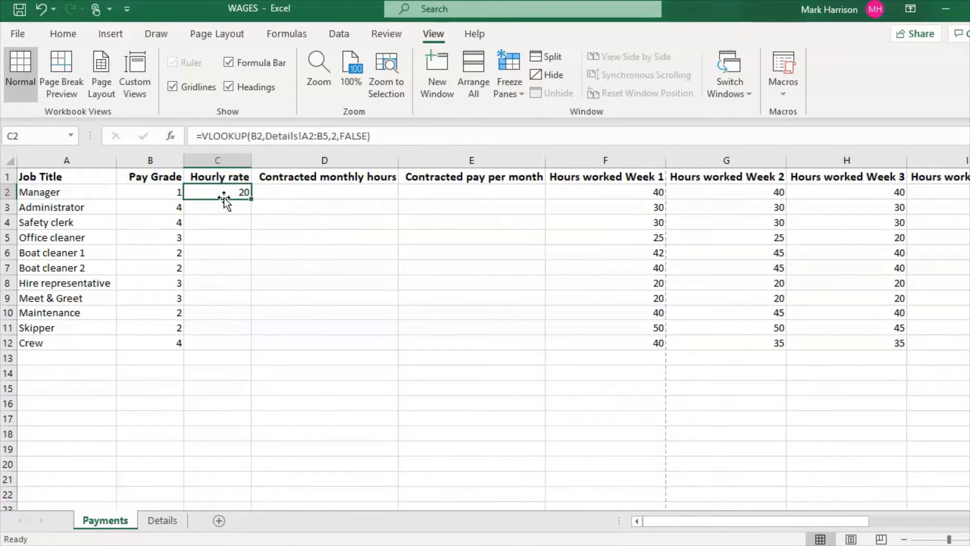
left_click(162, 521)
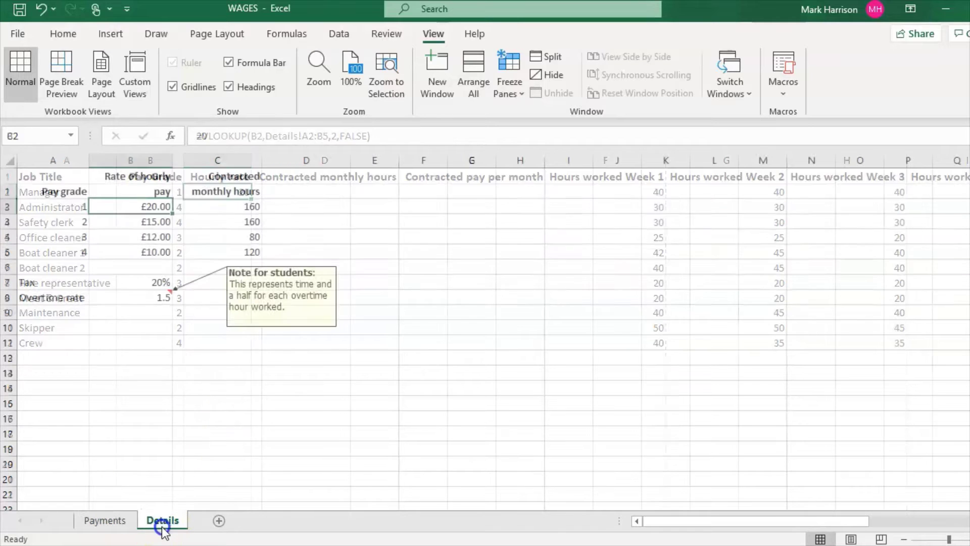
left_click(101, 520)
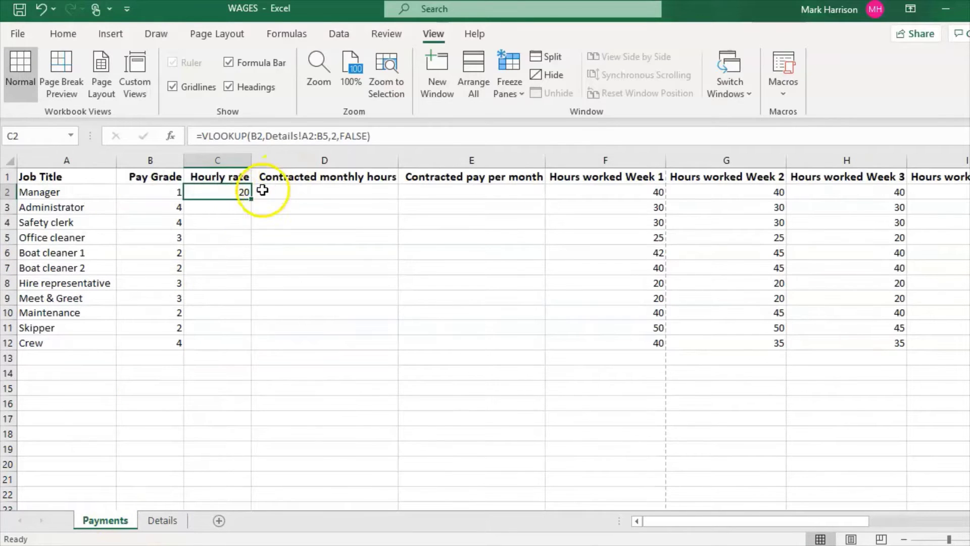
Step: Fill the hourly rate formula from C2 down to C12 and inspect the table references in the copied formulas
left_click_drag(250, 200, 250, 352)
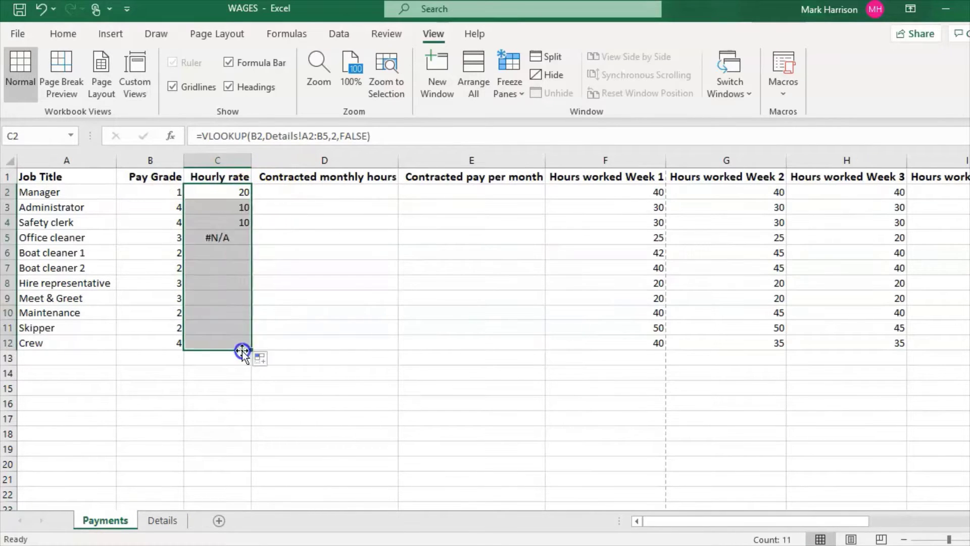
left_click(228, 274)
left_click(231, 237)
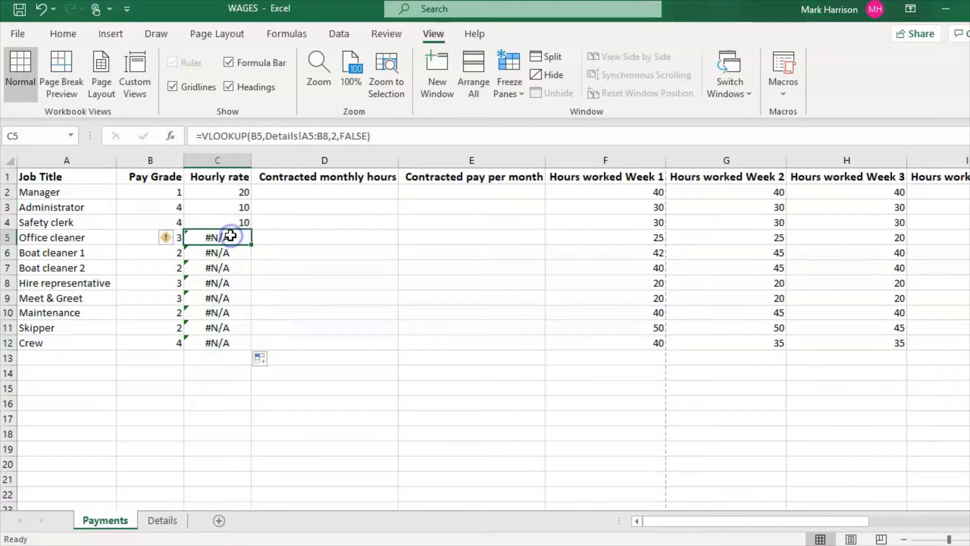
left_click(226, 252)
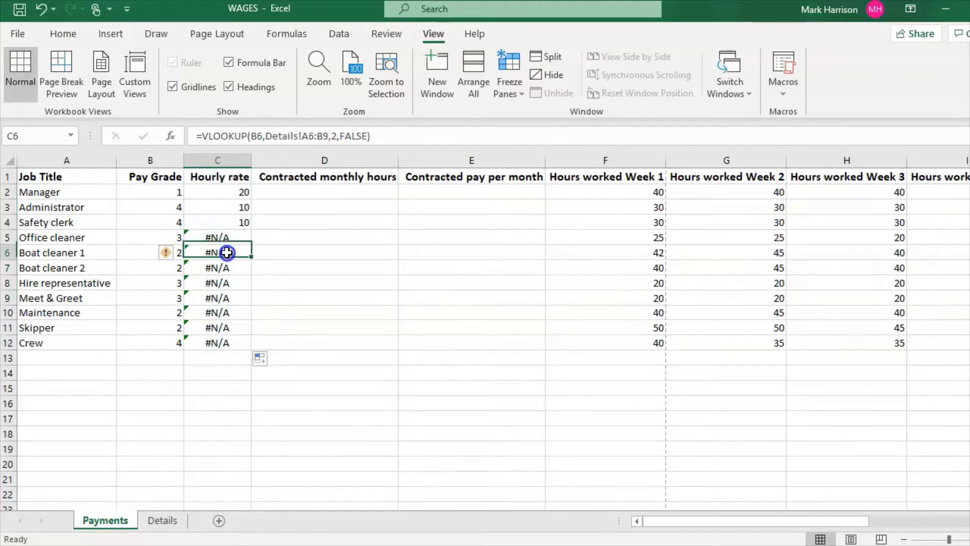
left_click(231, 207)
Step: Make the table range in the C2 hourly rate formula absolute as Details!$A$2:$B$5
left_click(232, 192)
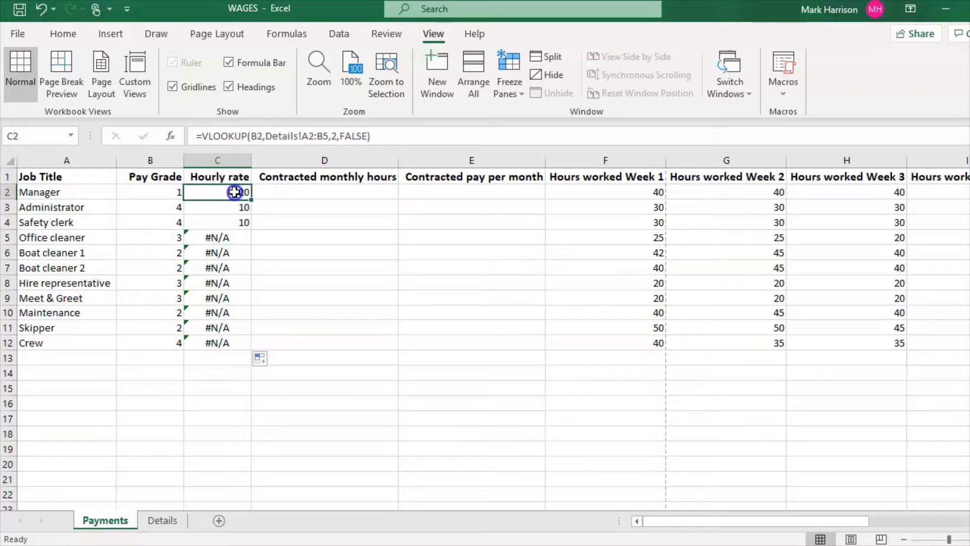
left_click(310, 132)
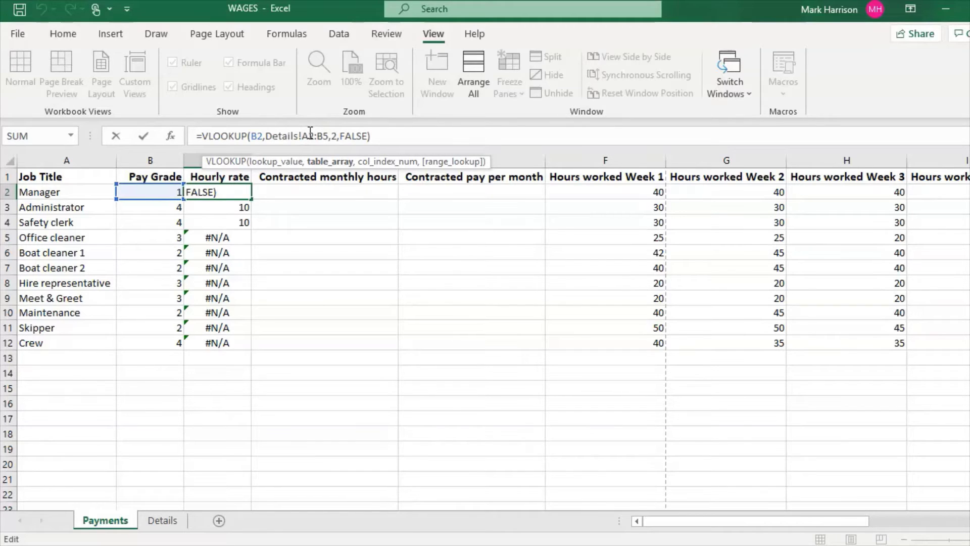
type("$")
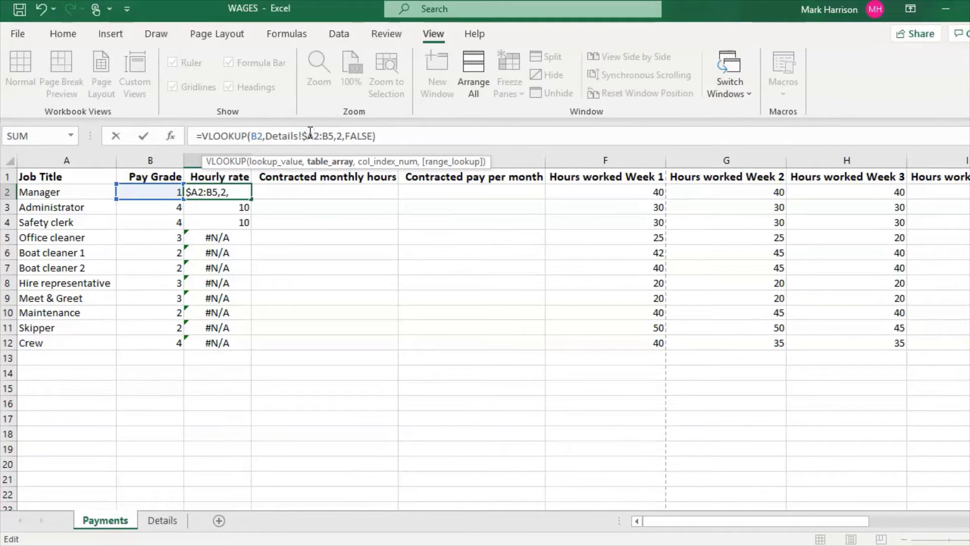
key("Right")
type("$")
key("Right")
type("$")
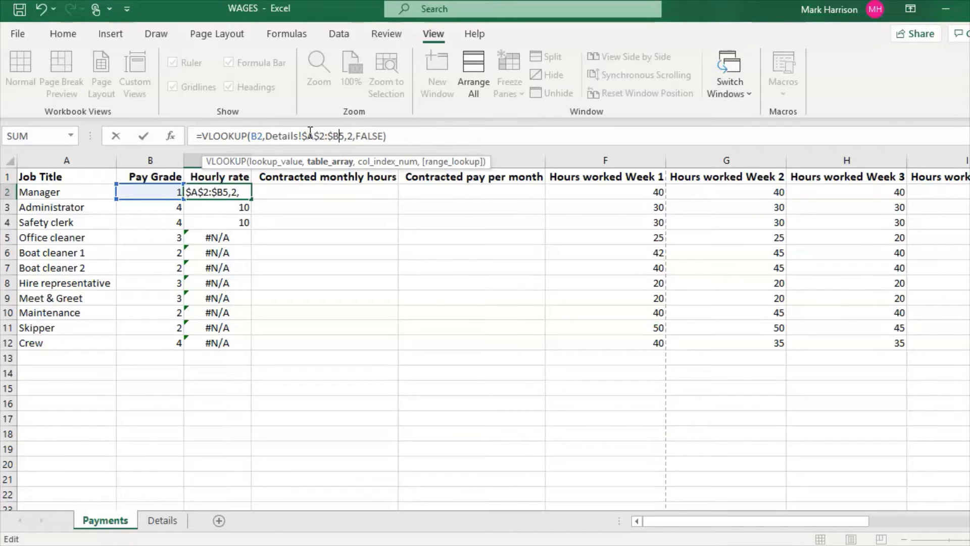
type("$")
key("Return")
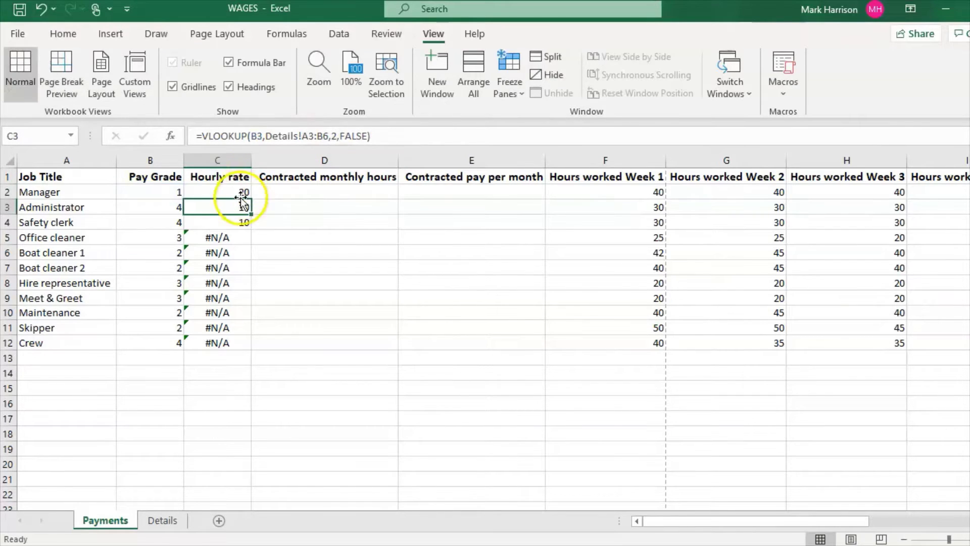
Step: Compare the table references in the C2, C3 and C4 formulas with the pay grade rows on the Details sheet, returning to Payments
left_click(219, 192)
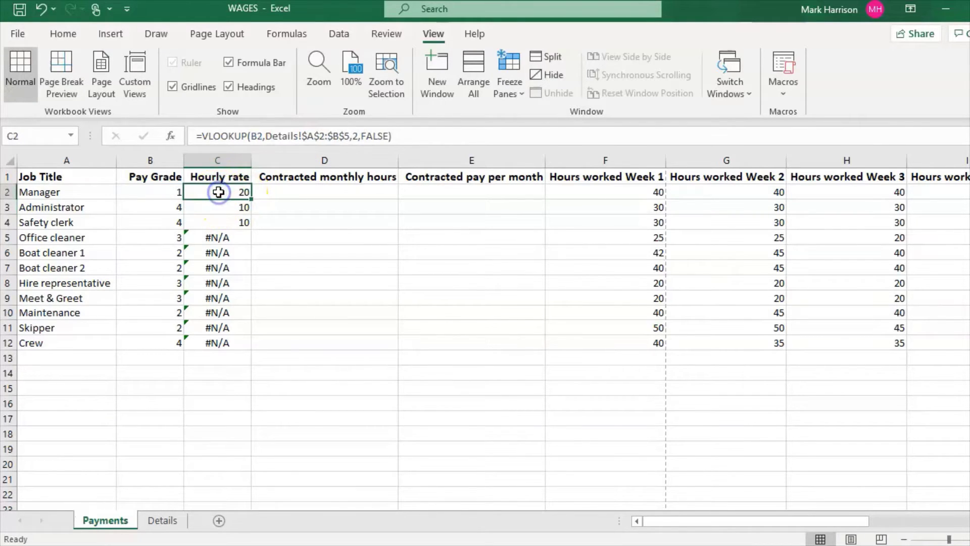
left_click(250, 208)
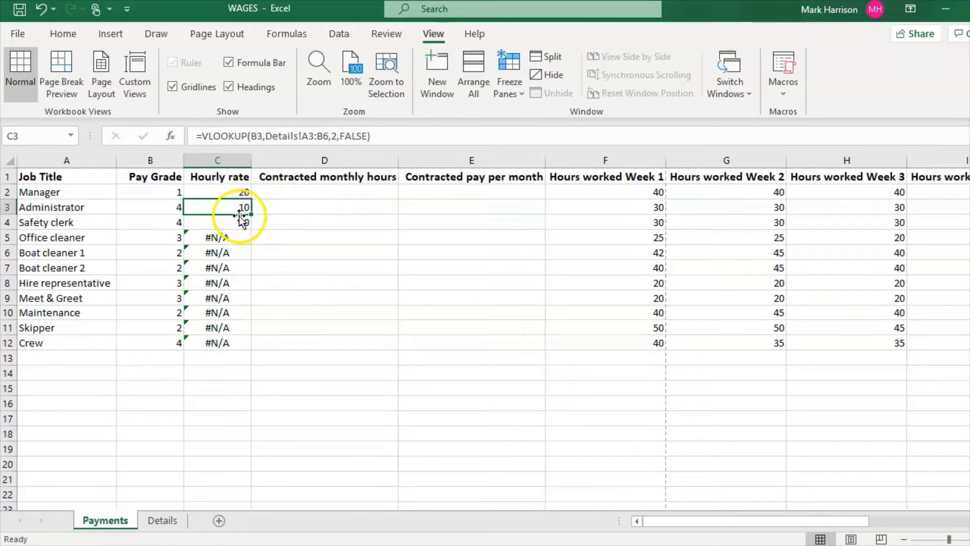
left_click(237, 222)
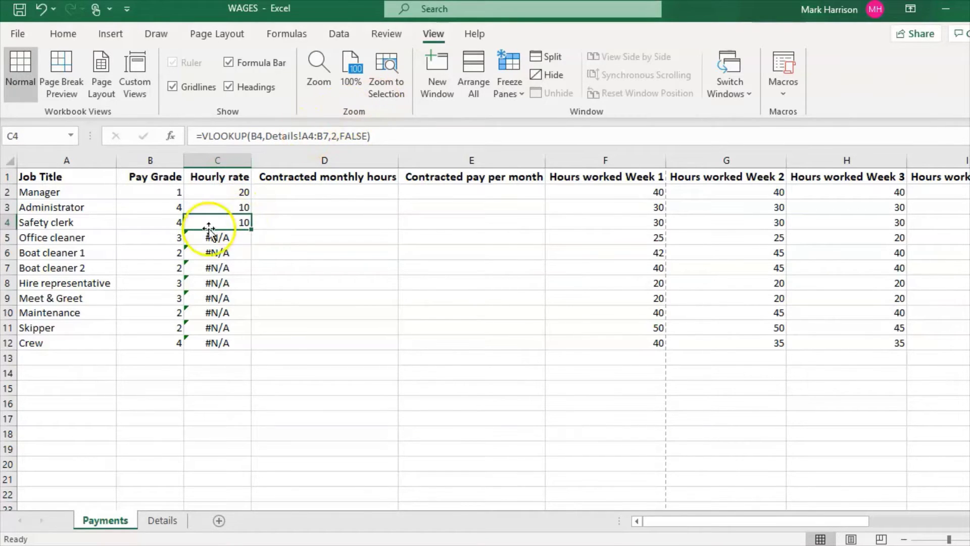
left_click(238, 208)
left_click(235, 222)
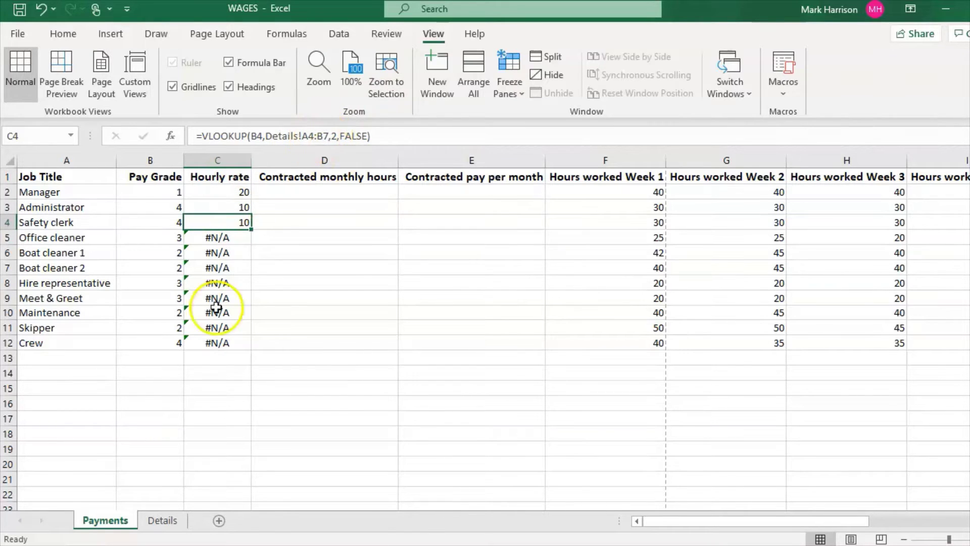
left_click(162, 520)
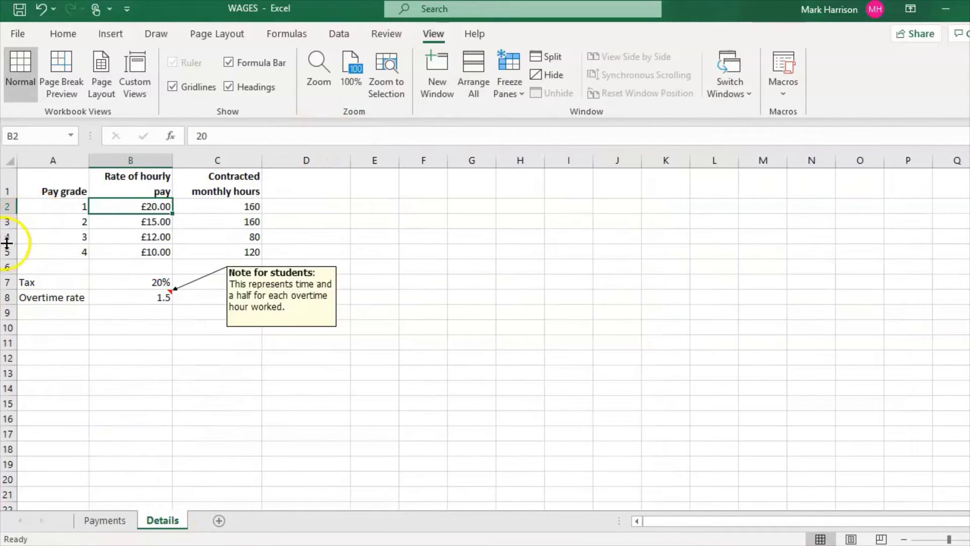
left_click(35, 236)
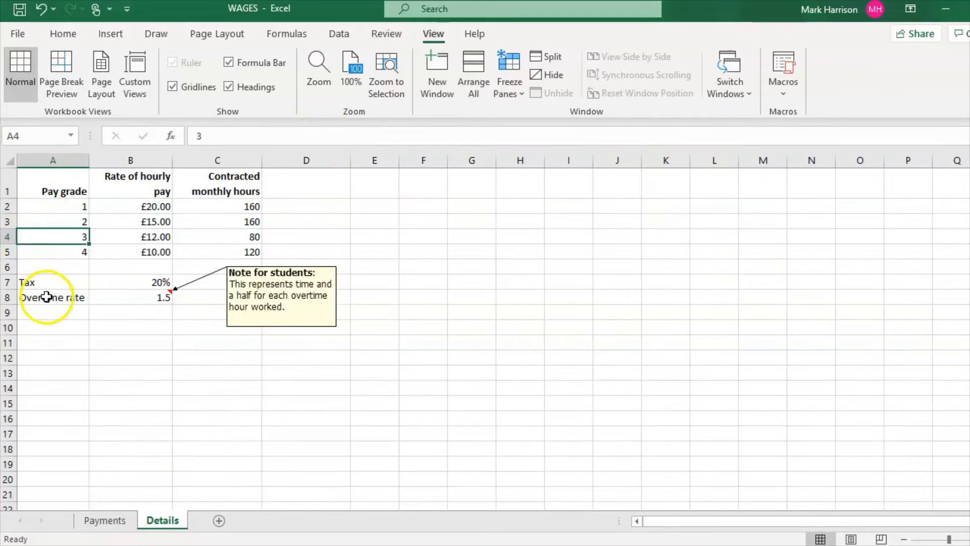
left_click(41, 235)
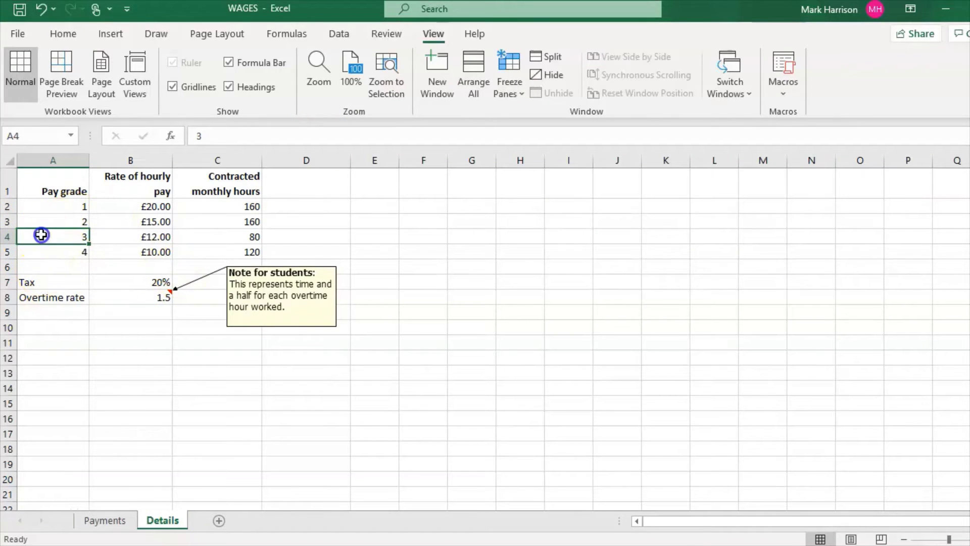
left_click_drag(41, 235, 71, 229)
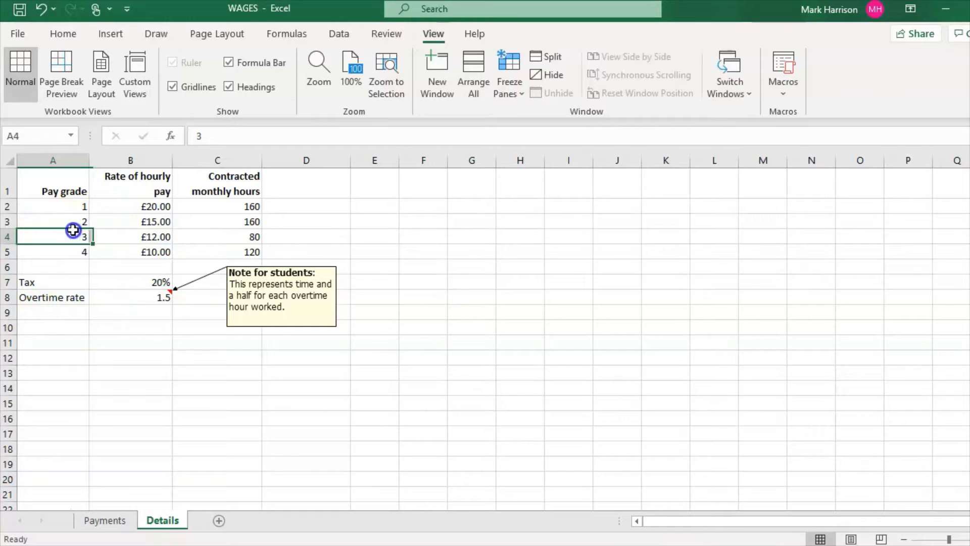
left_click(105, 520)
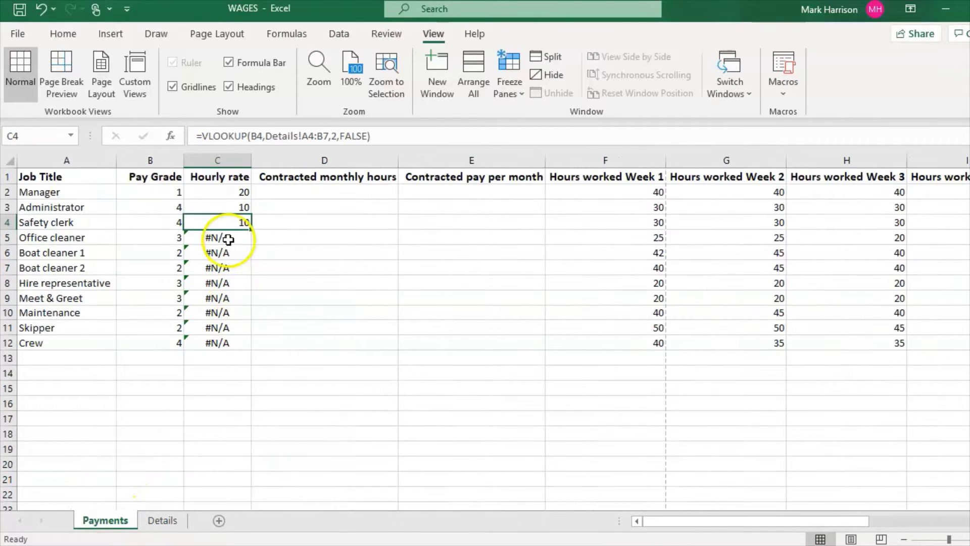
Step: Fill the corrected hourly rate formula from C2 down to C12 and check the rates against the Details sheet
left_click(236, 193)
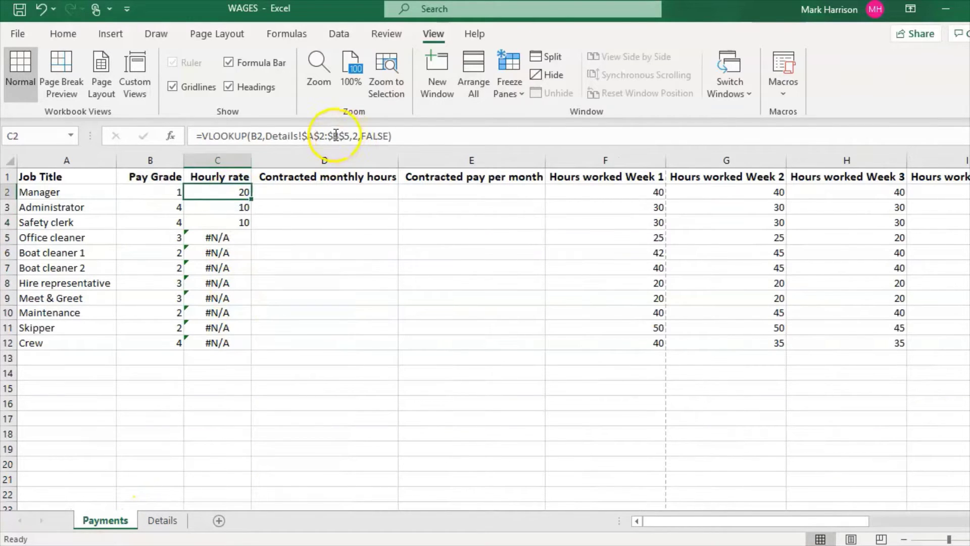
left_click_drag(251, 199, 236, 349)
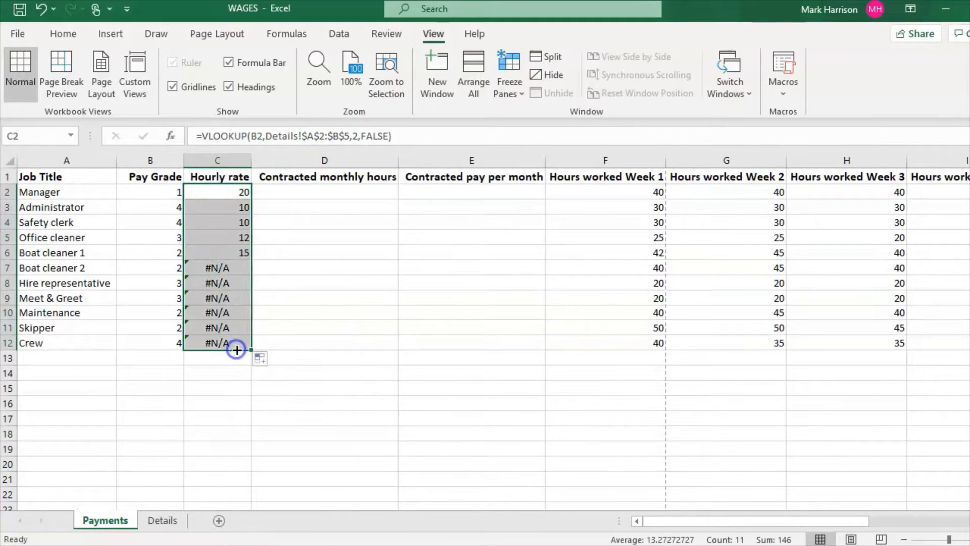
left_click(277, 241)
left_click(222, 256)
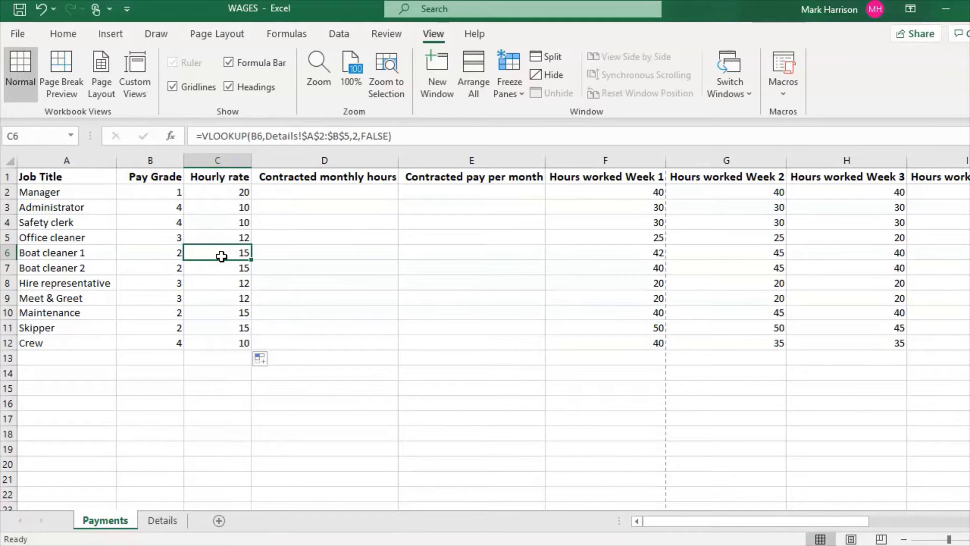
left_click(167, 521)
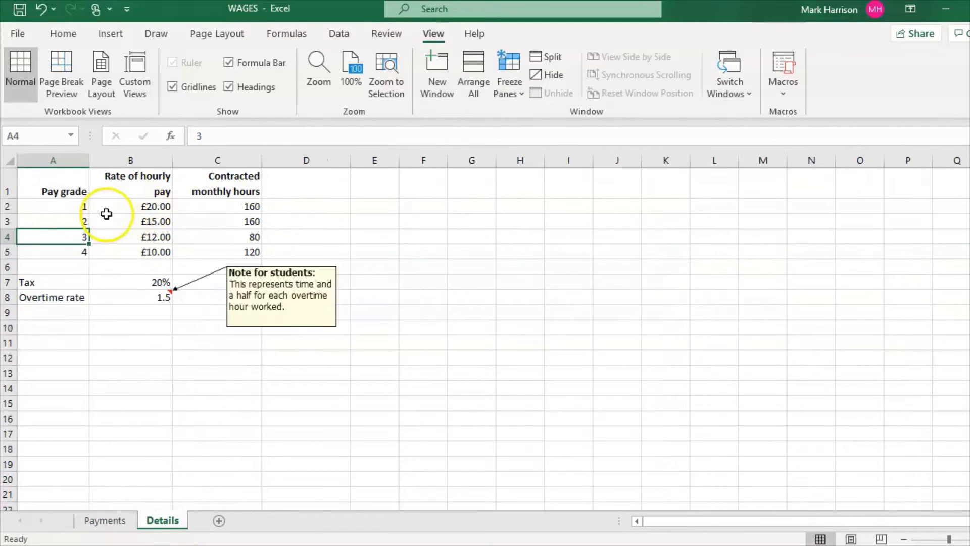
left_click(105, 521)
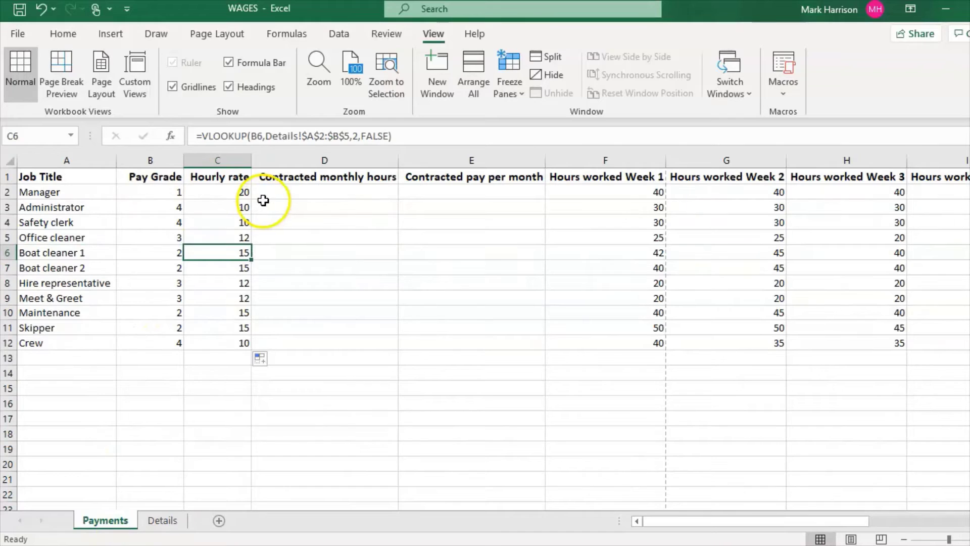
Step: Start a VLOOKUP formula for contracted monthly hours in cell D2 with B2 as the lookup value
left_click(265, 194)
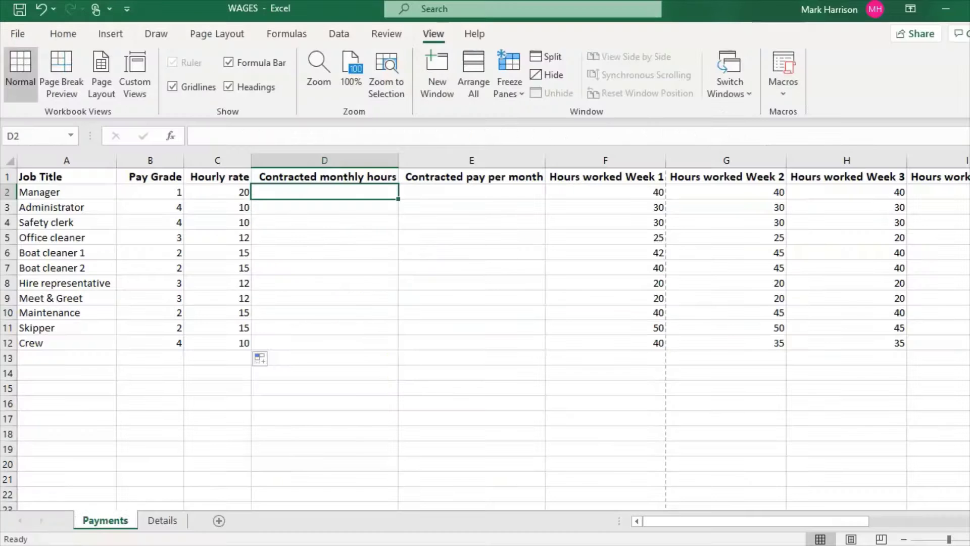
left_click(261, 133)
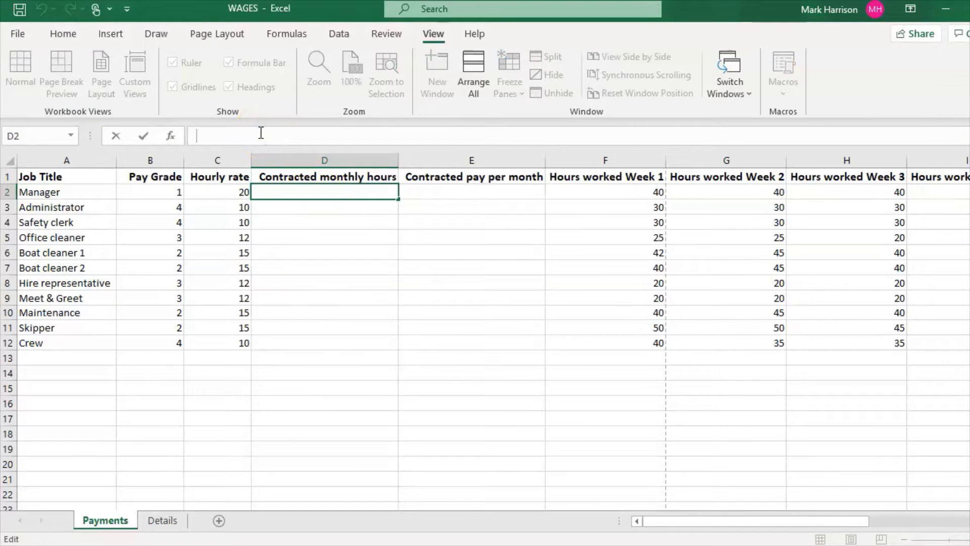
type("=vl")
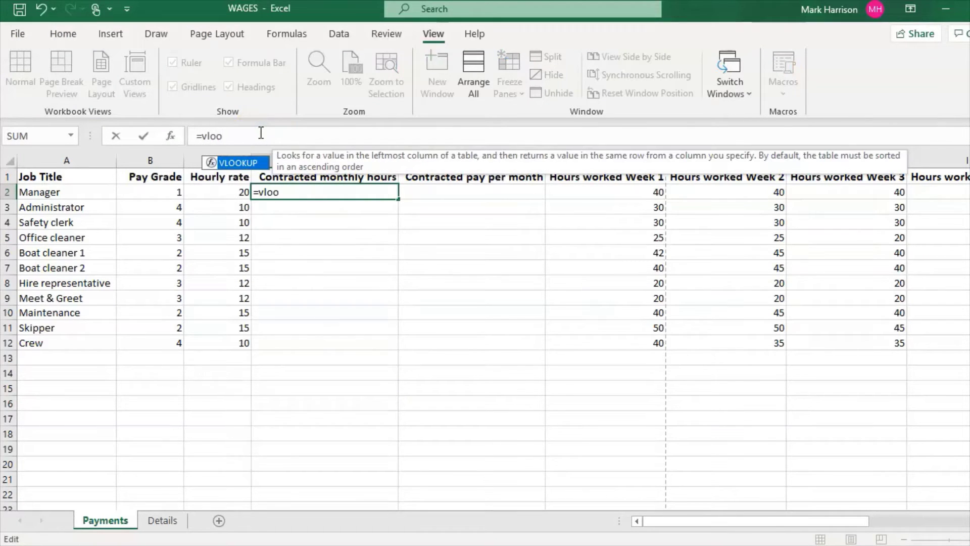
type("oo")
double_click(247, 161)
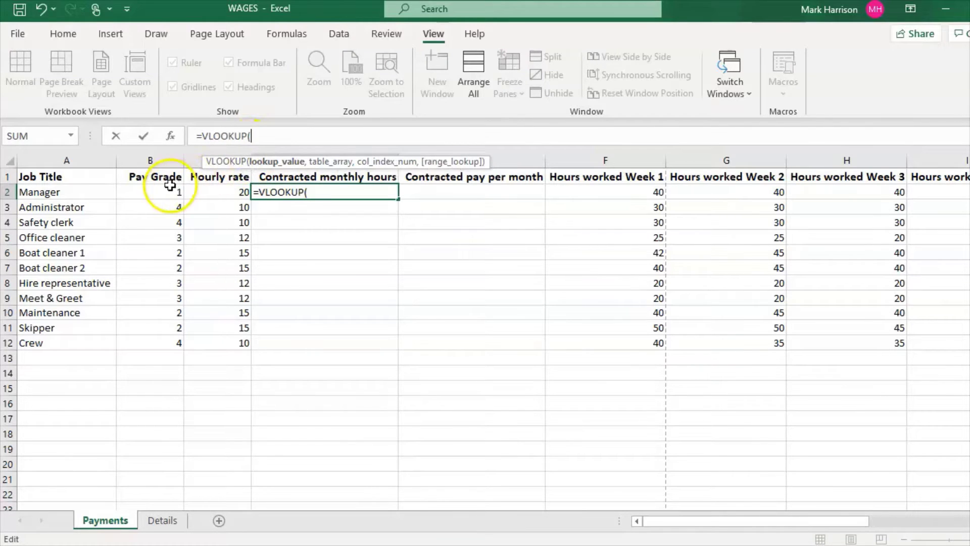
left_click(159, 188)
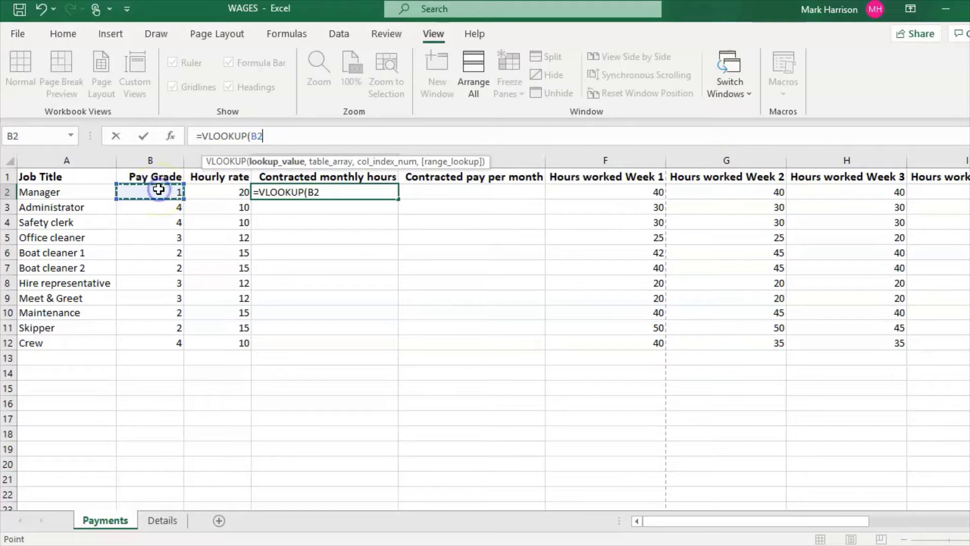
type(",")
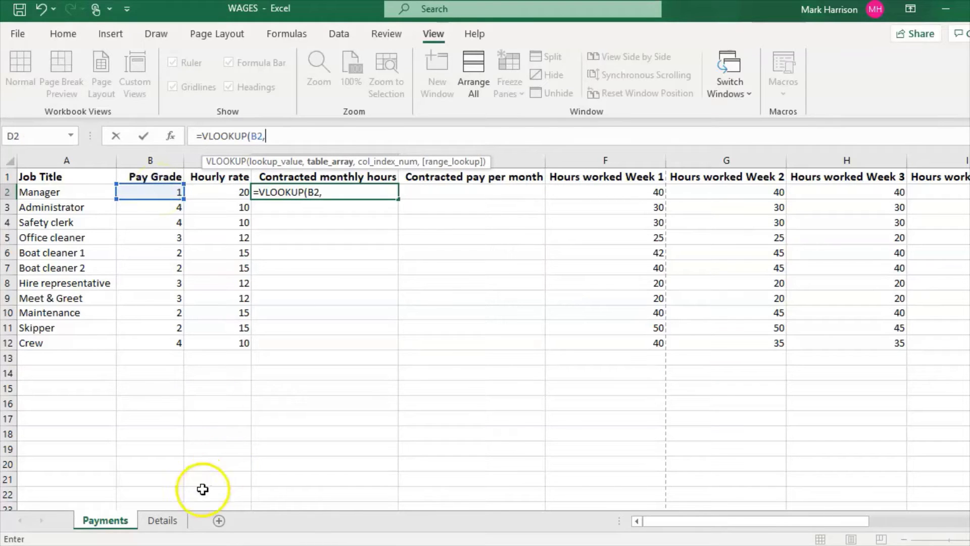
Step: Complete the D2 formula with table range Details!A2:C5, column index 3 and FALSE for an exact match, and fill it down to D12
left_click(162, 520)
left_click_drag(65, 206, 215, 254)
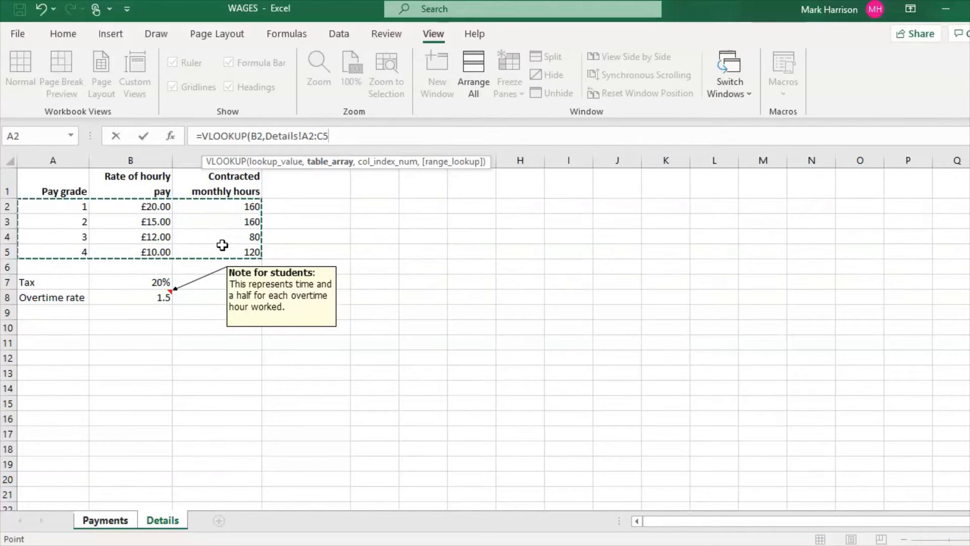
type(",")
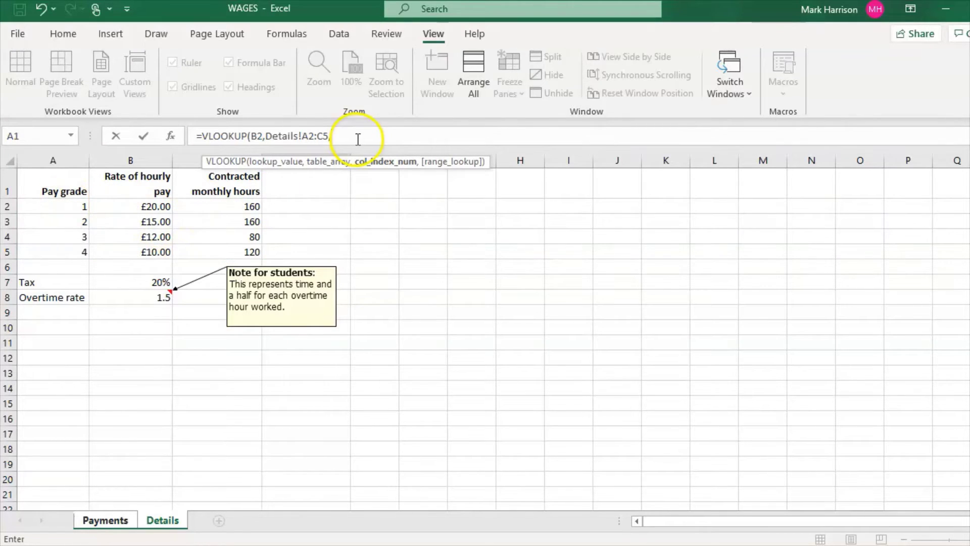
type("3,")
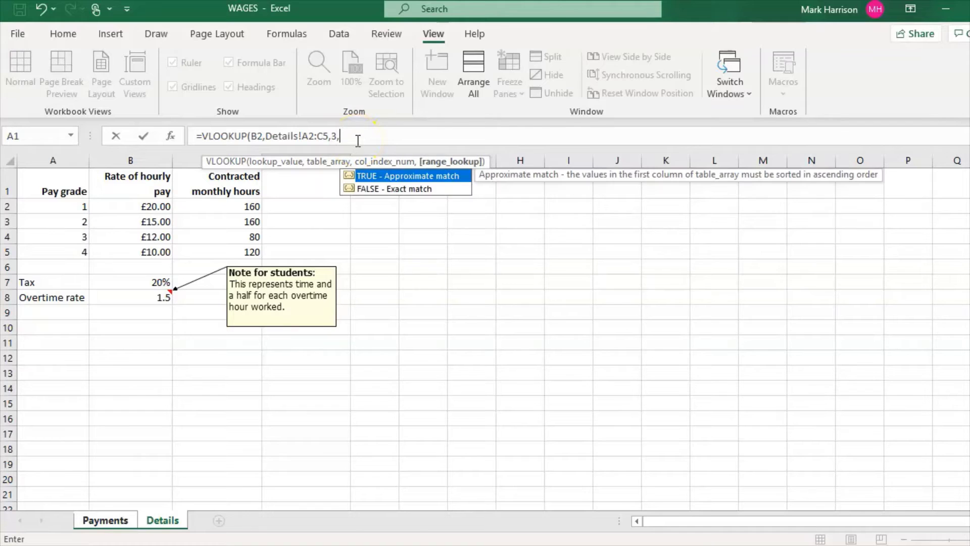
double_click(424, 188)
type(")")
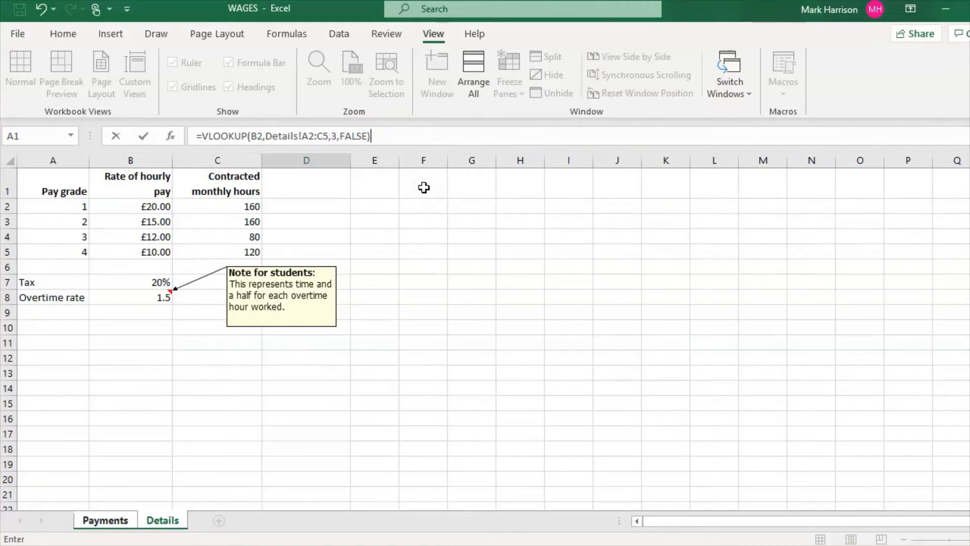
key("Return")
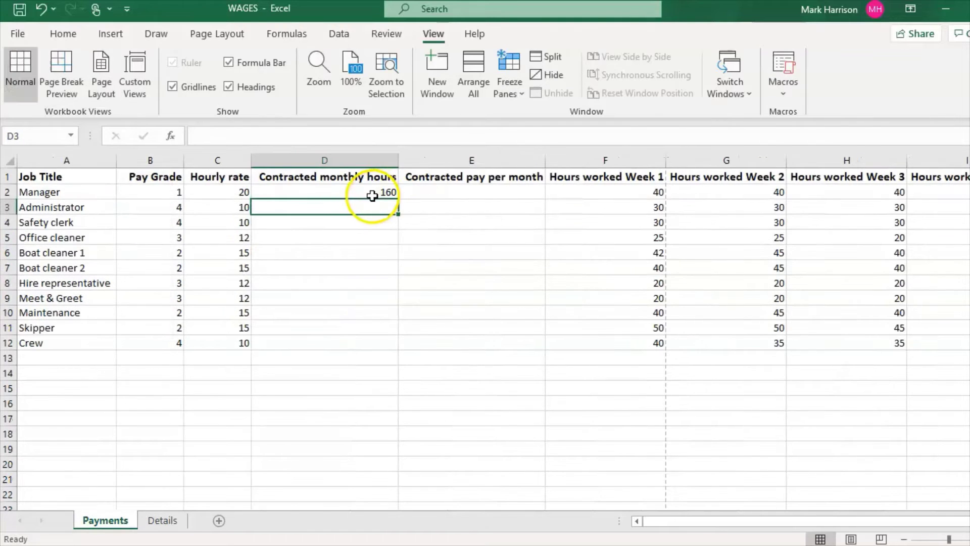
left_click(373, 192)
left_click_drag(398, 199, 384, 354)
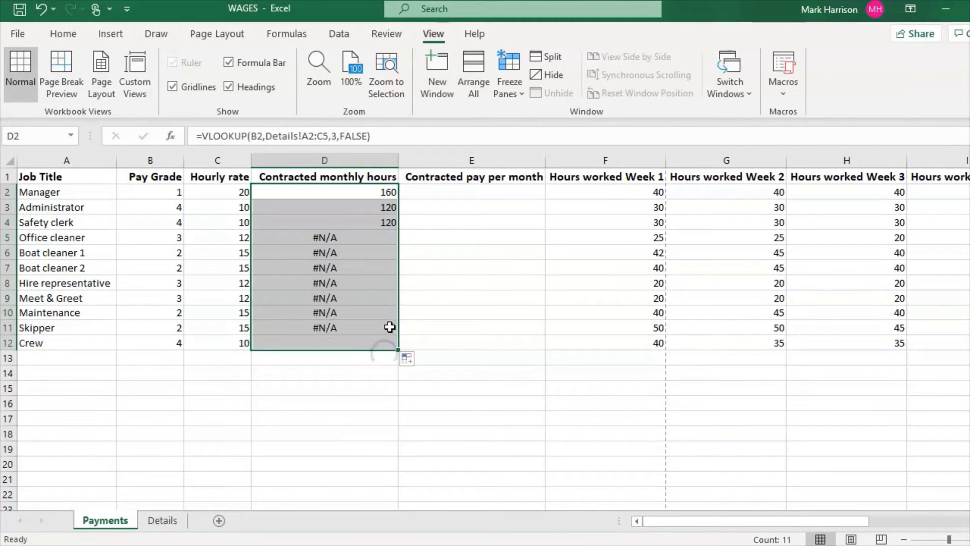
Step: Make the table range in the D2 contracted monthly hours formula absolute as Details!$A$2:$C$5
left_click(379, 192)
left_click(311, 132)
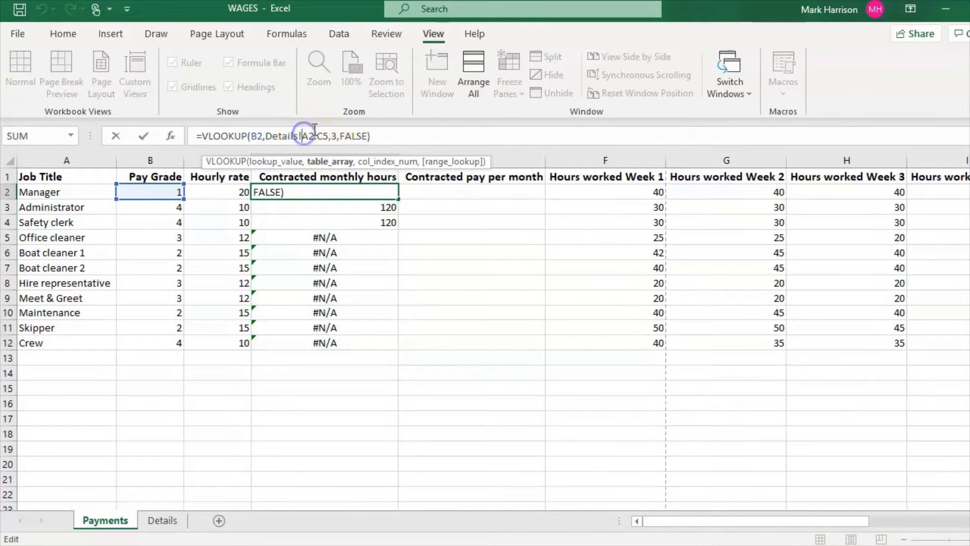
type("$A")
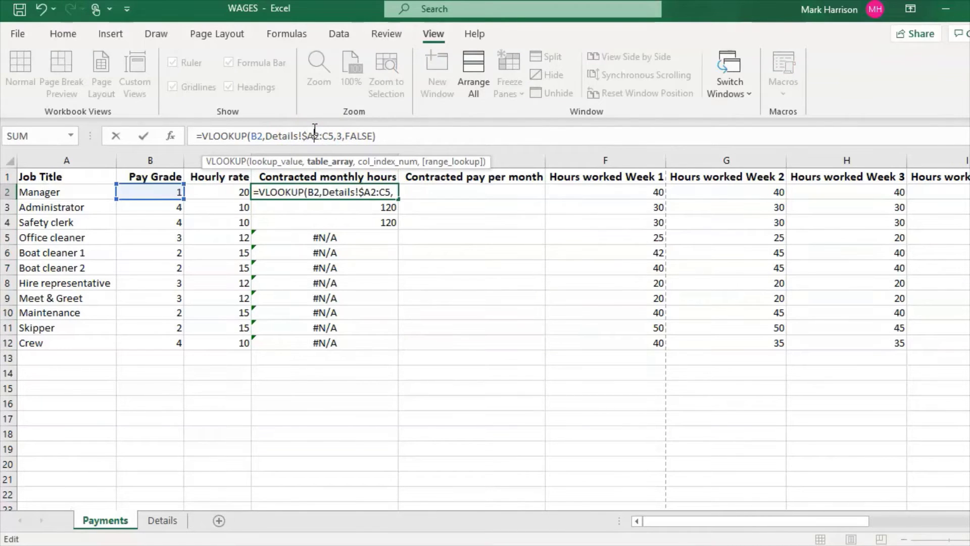
type("$")
type("$")
key("Right")
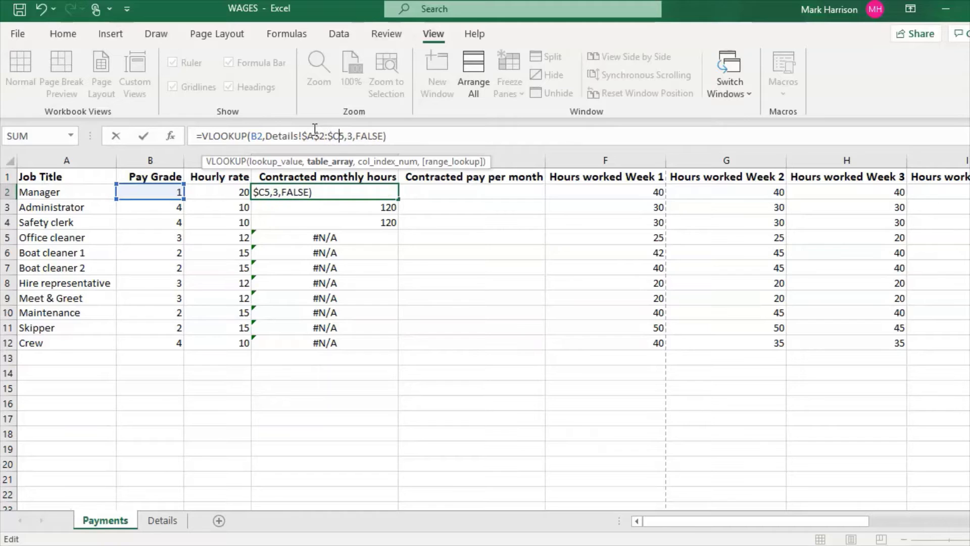
type("4")
key("Return")
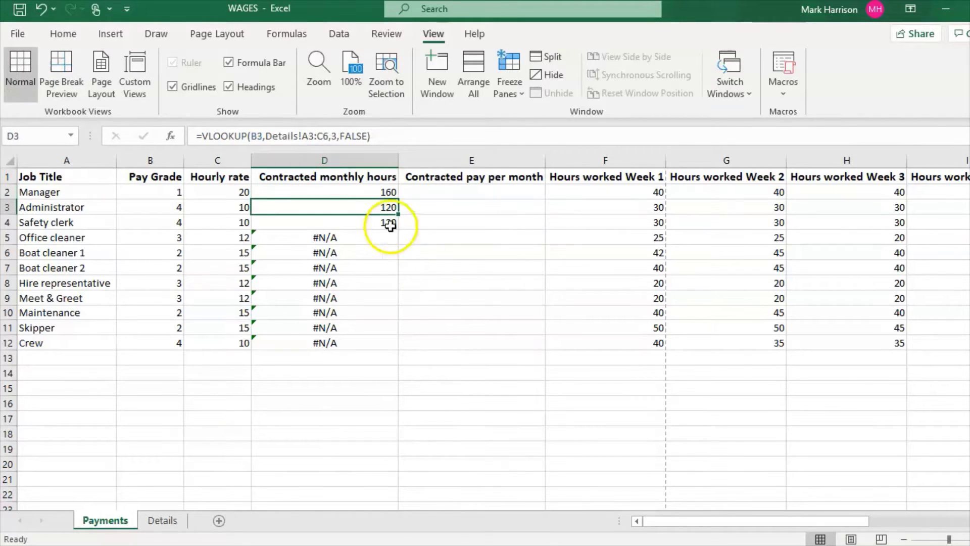
Step: Fill the corrected contracted monthly hours formula from D2 down to D12 and inspect the copied formulas
left_click(384, 191)
left_click_drag(401, 199, 404, 354)
left_click(367, 224)
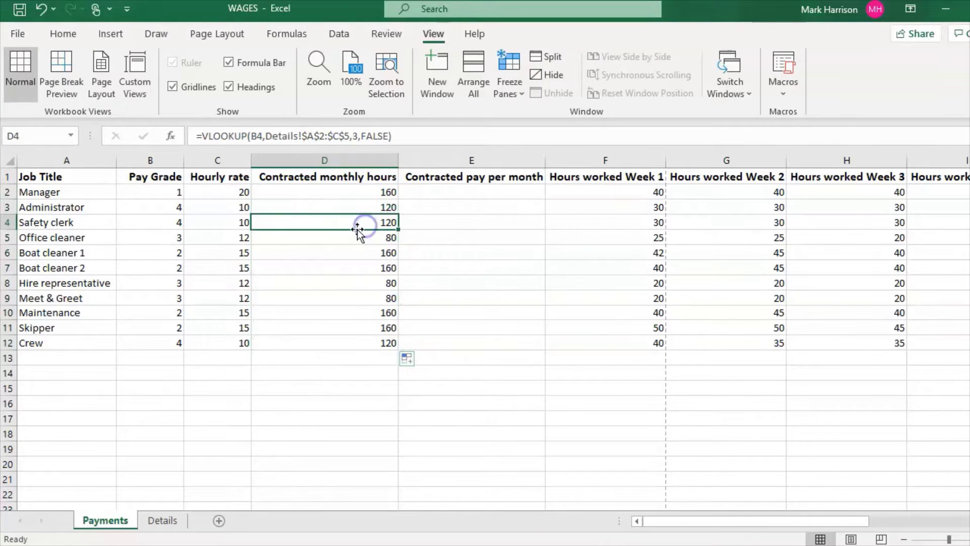
left_click(339, 234)
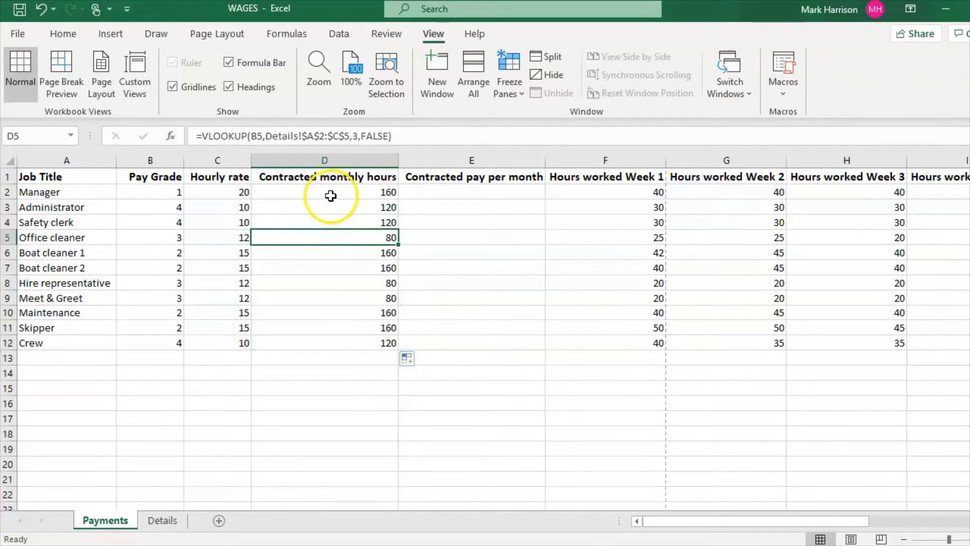
Step: Check the contracted monthly hours on Payments against the hours for each pay grade on the Details sheet
left_click(329, 194)
left_click(169, 193)
left_click(320, 191)
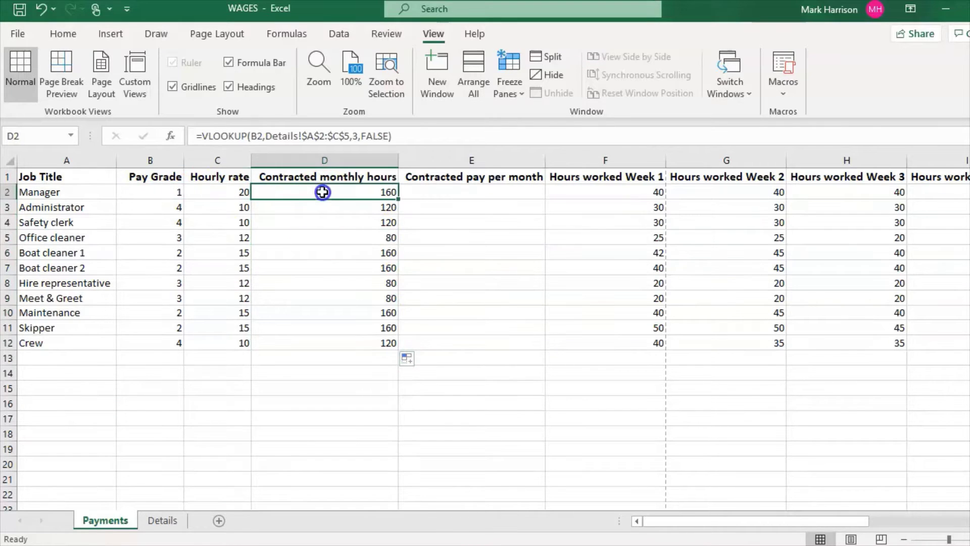
left_click(162, 520)
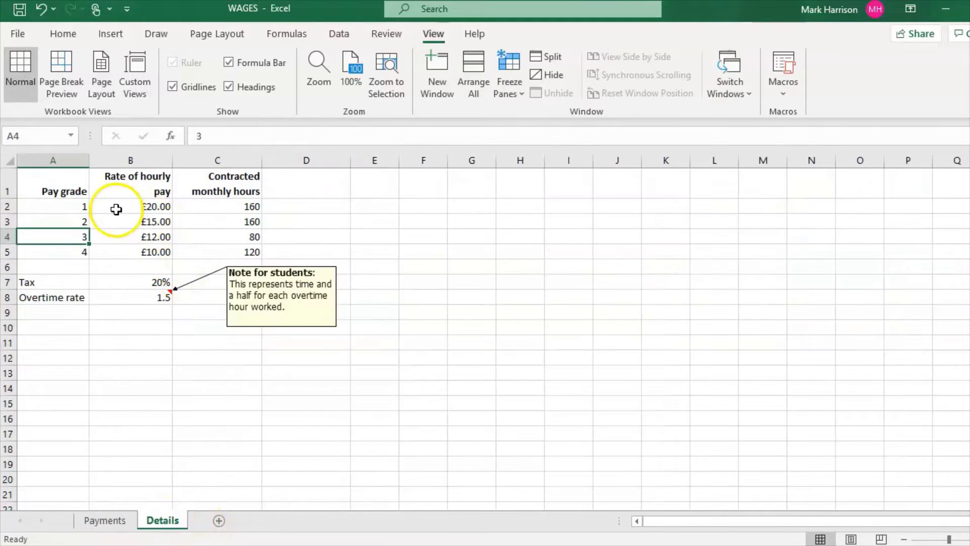
left_click(217, 203)
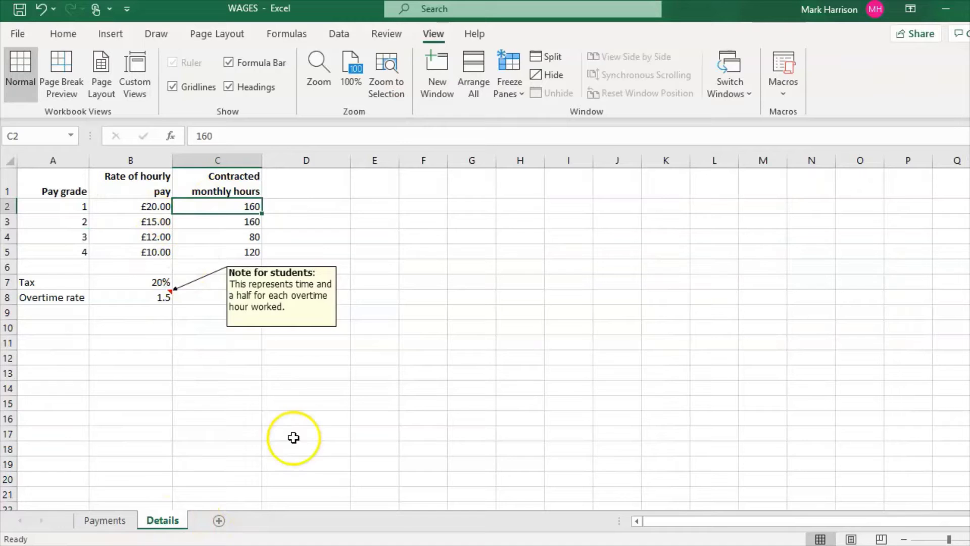
left_click(101, 520)
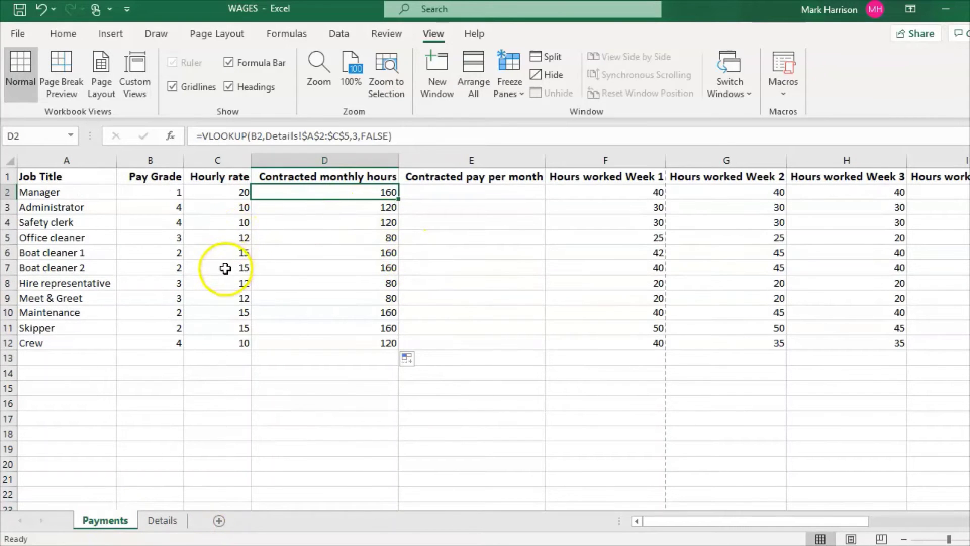
left_click(231, 253)
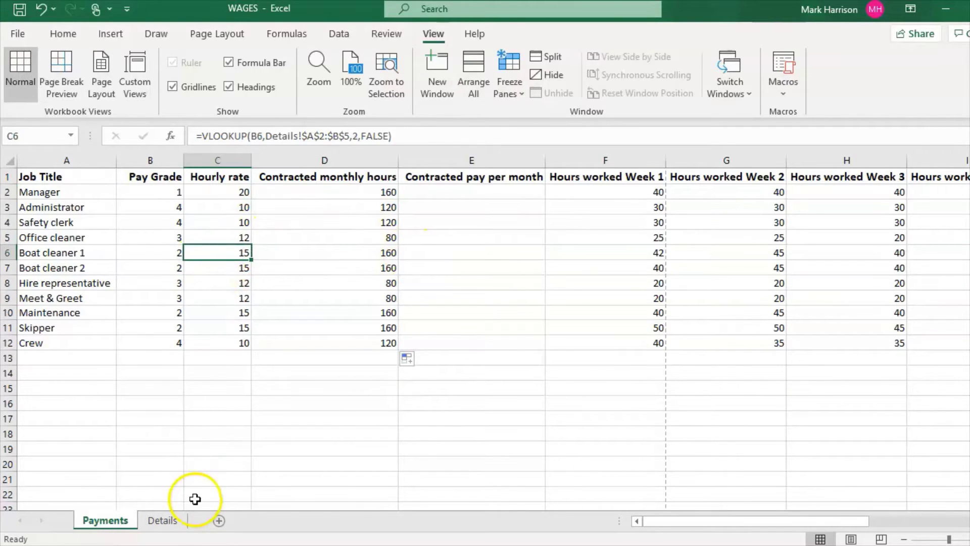
left_click(167, 520)
left_click(252, 236)
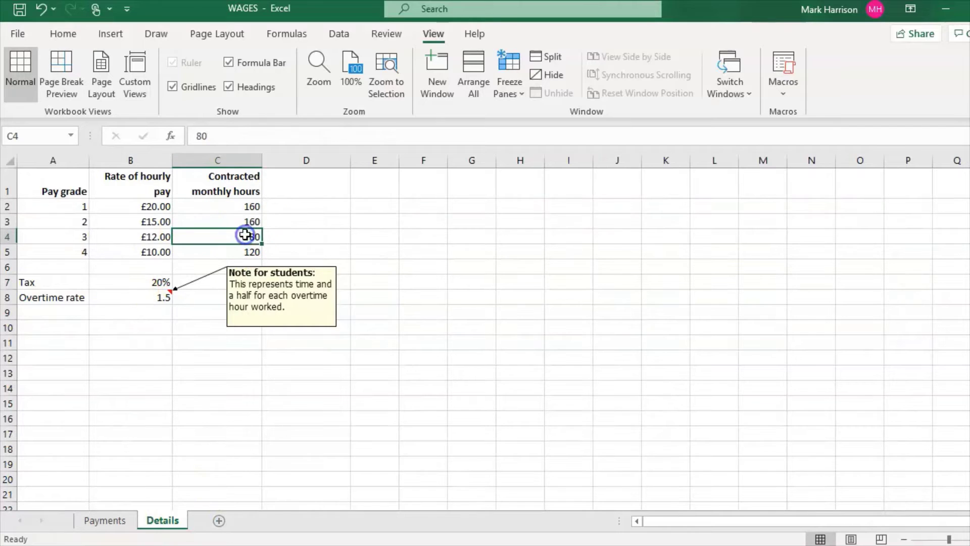
left_click(104, 520)
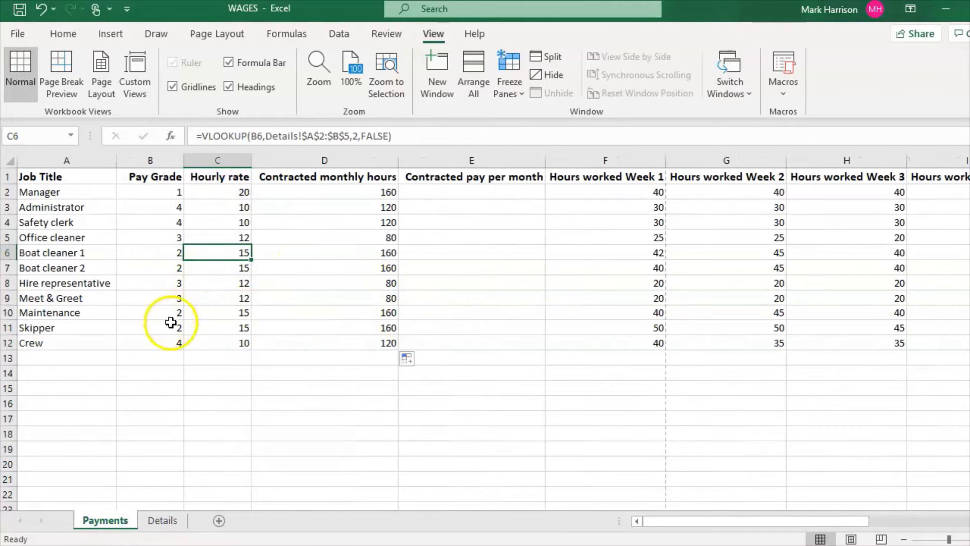
left_click(158, 518)
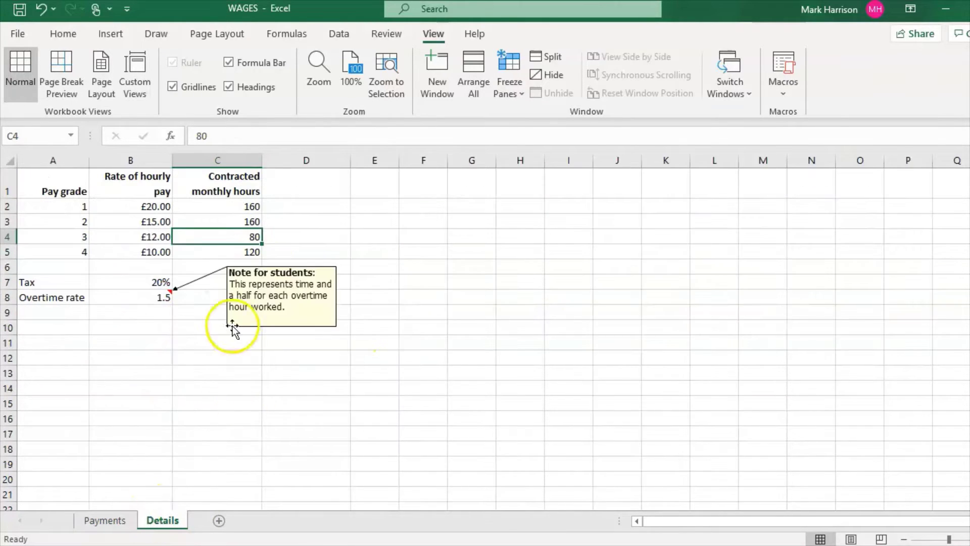
left_click(225, 252)
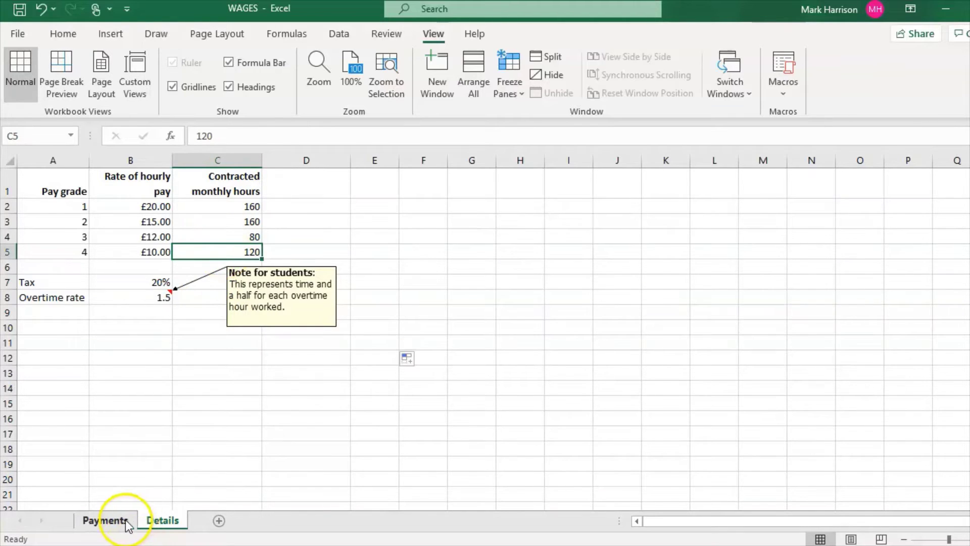
left_click(120, 519)
left_click(358, 204)
left_click(363, 191)
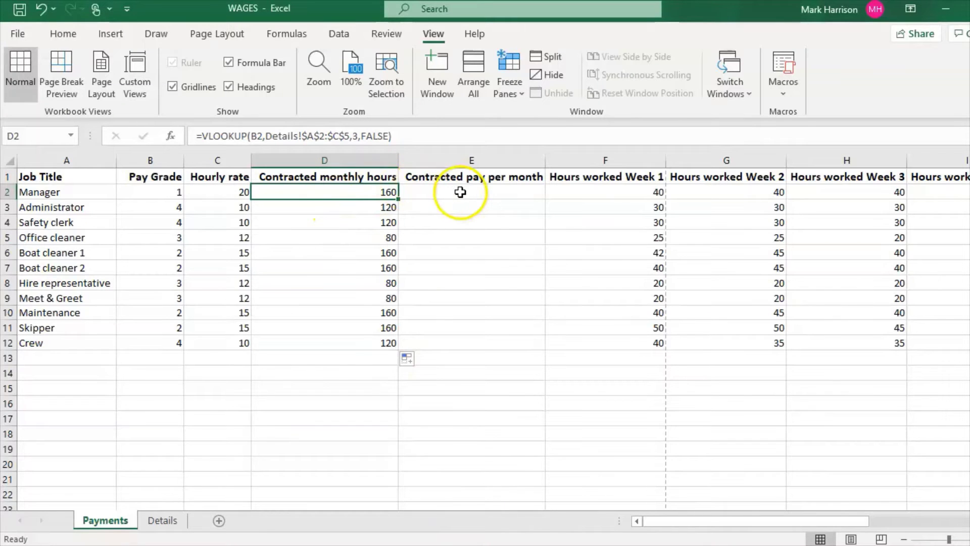
Step: Locate the Total hours per month column and review the manager's hours for Weeks 1 to 4 in F2:I2
left_click_drag(671, 517, 780, 514)
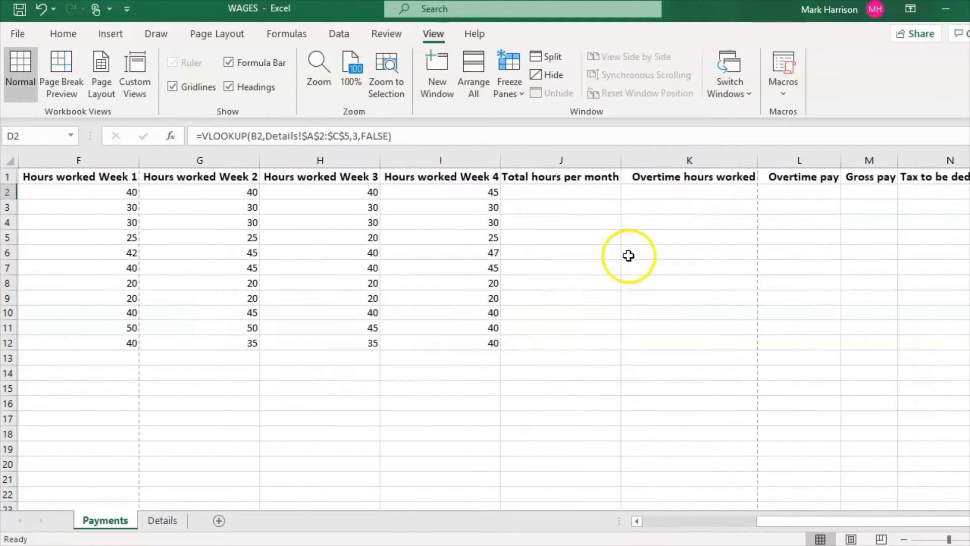
left_click(545, 193)
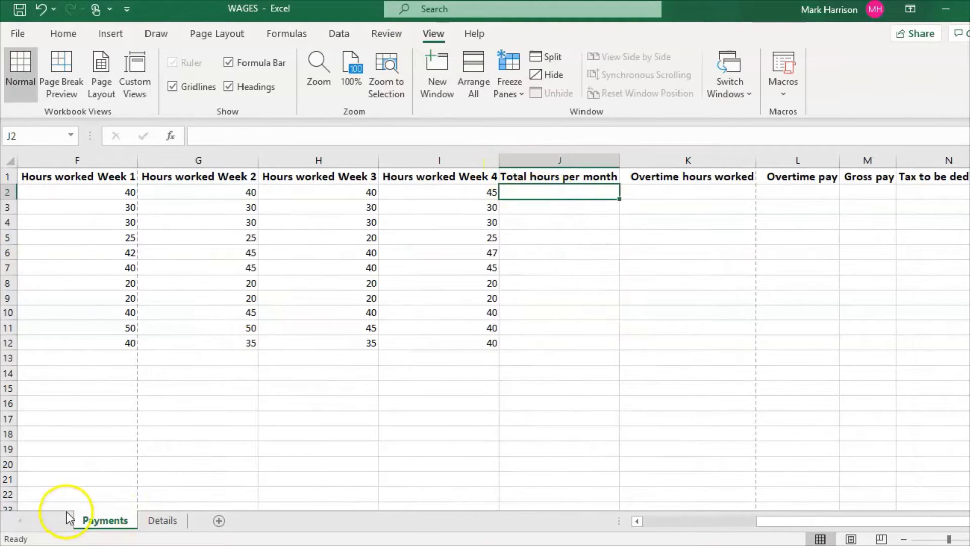
left_click(891, 188)
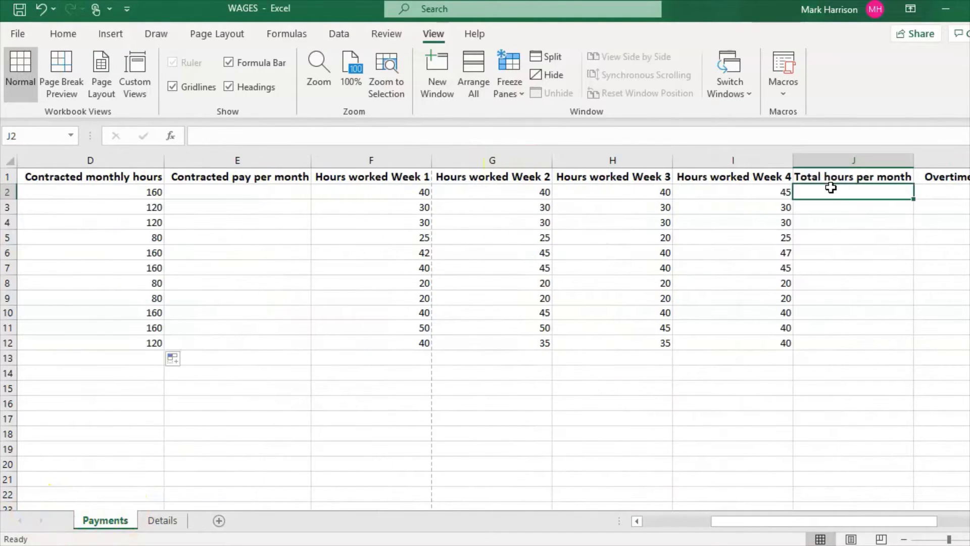
left_click(384, 191)
left_click(479, 190)
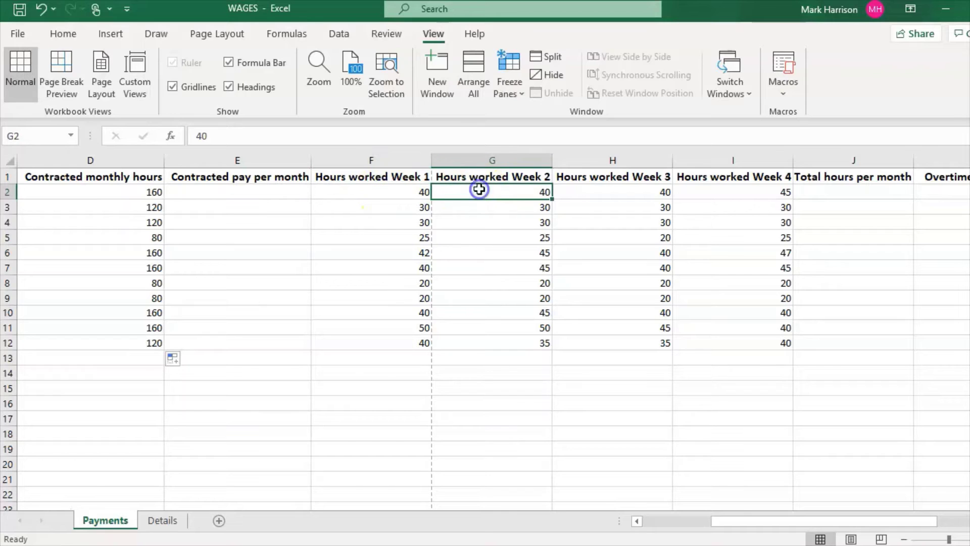
left_click(591, 189)
left_click(721, 190)
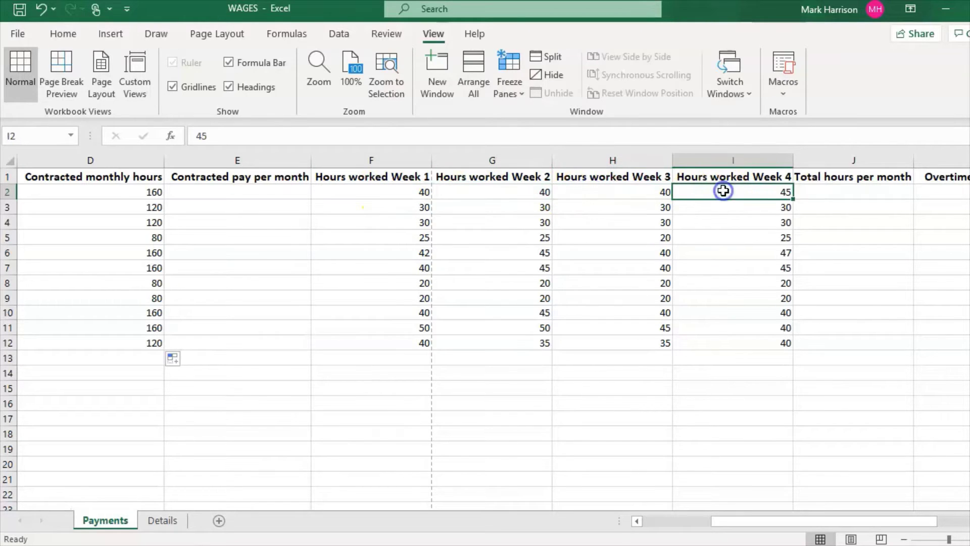
Step: Enter the formula =SUM(F2:I2) in J2 to total the manager's hours for the month
left_click(875, 198)
left_click(415, 133)
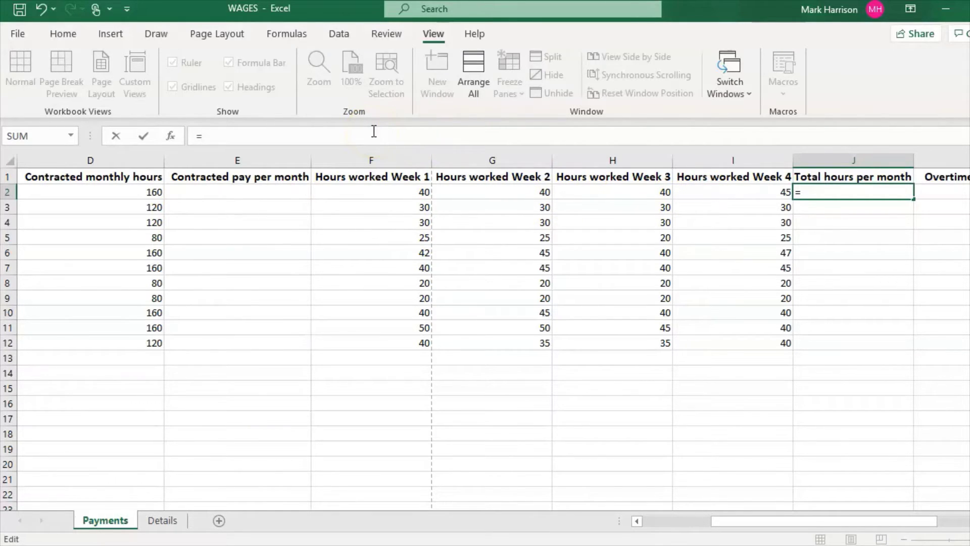
type("sum(")
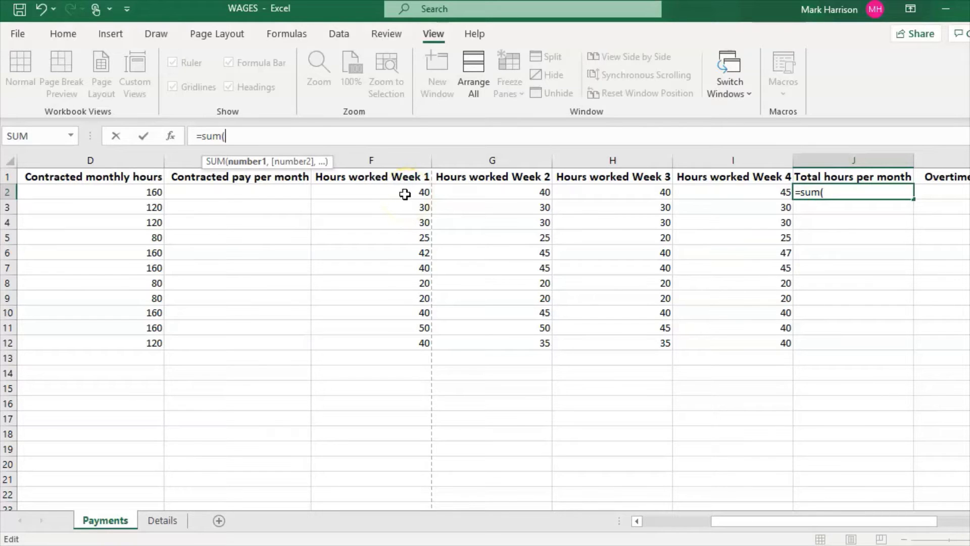
left_click_drag(404, 192, 748, 190)
left_click(302, 140)
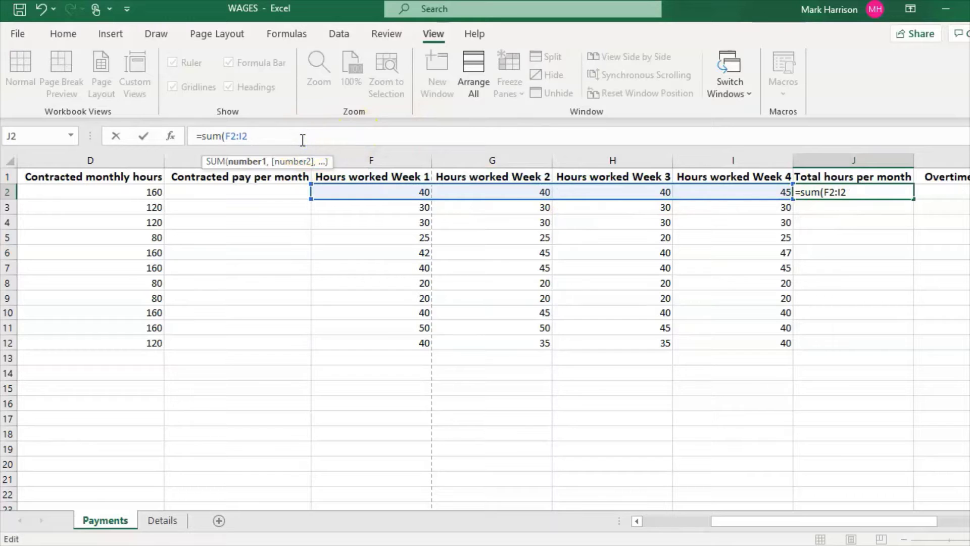
type(")")
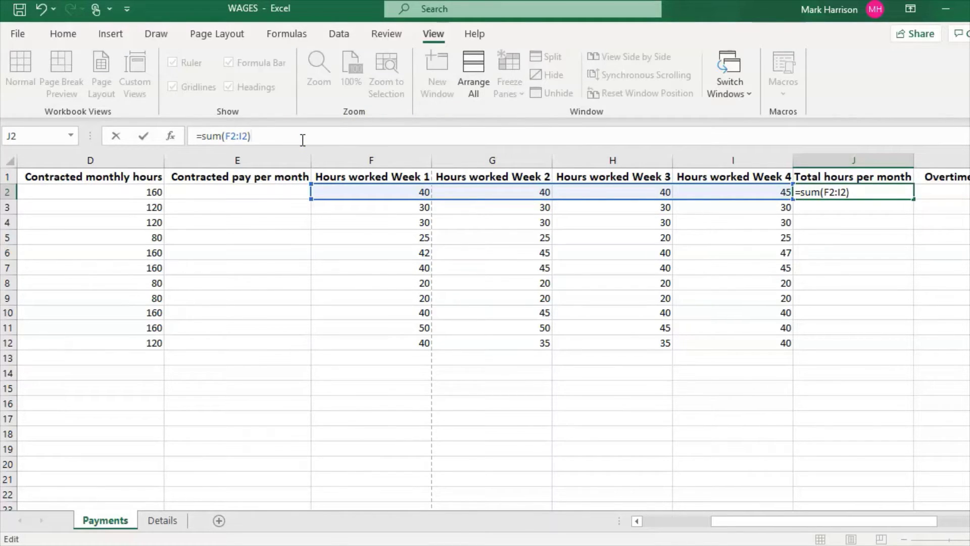
key("Return")
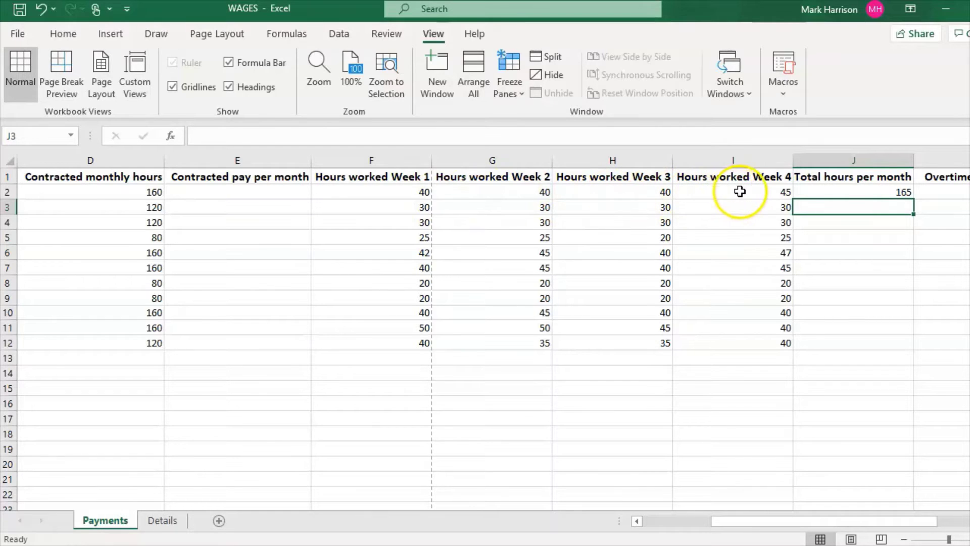
Step: Fill the total hours formula from J2 down to J12 and inspect the copied formulas
left_click(876, 191)
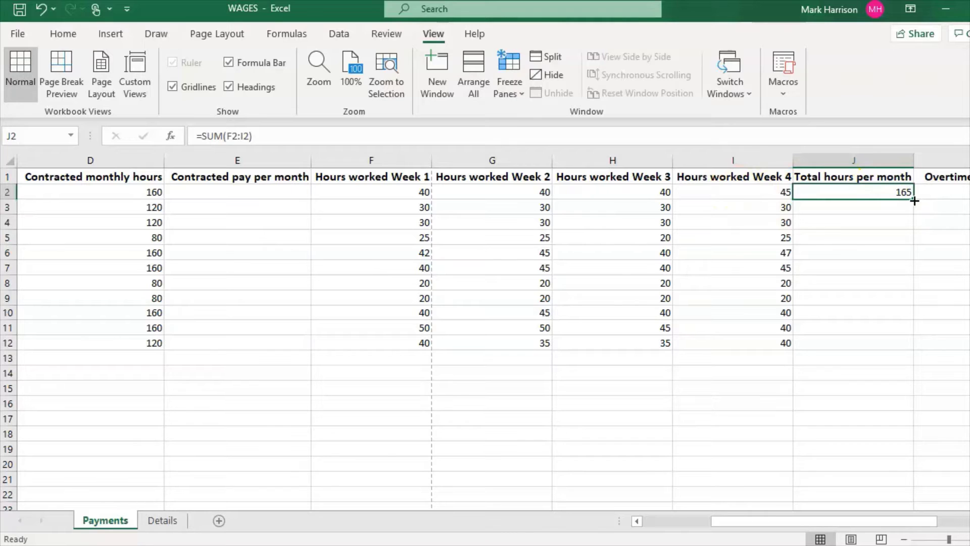
left_click_drag(914, 199, 886, 346)
left_click(865, 263)
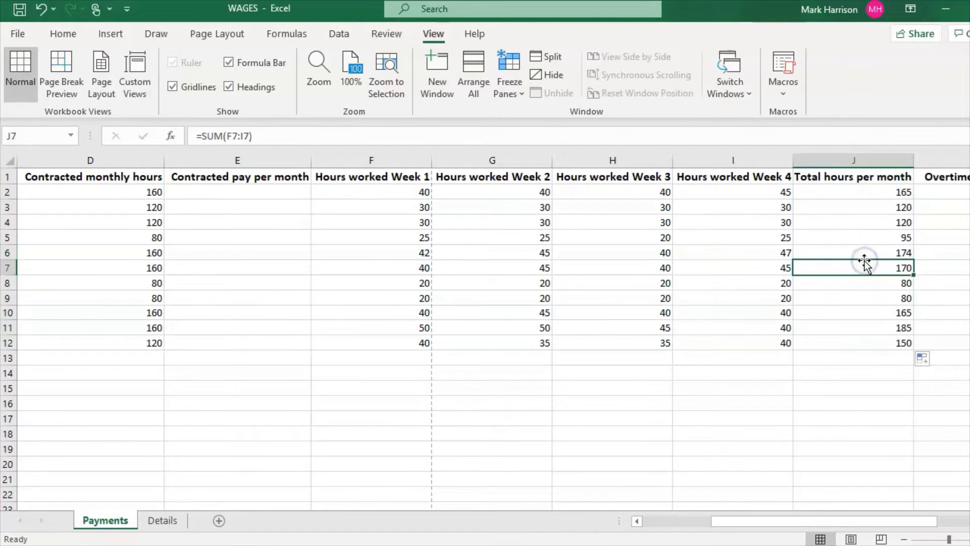
left_click(870, 218)
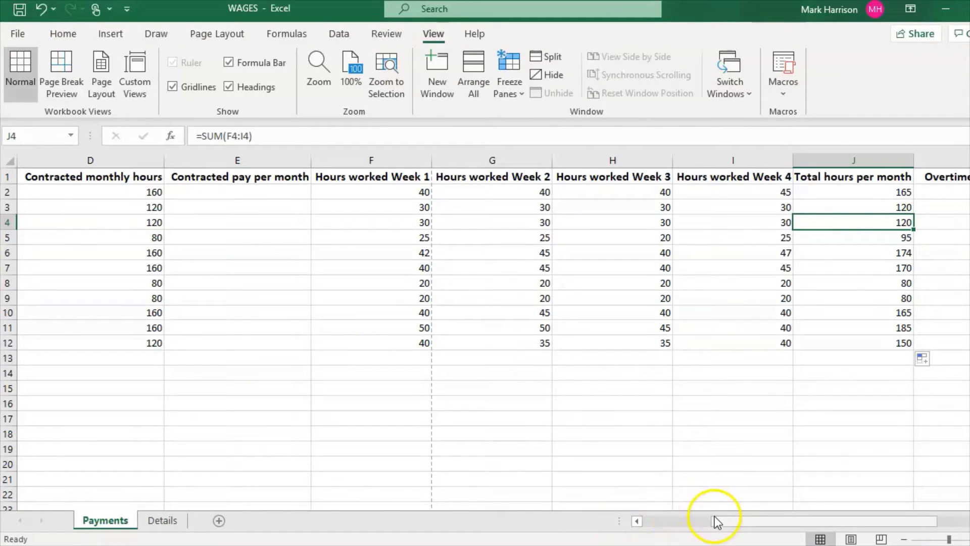
Step: Compare the manager's total hours per month in J2 with the contracted monthly hours in D2
left_click_drag(723, 521, 768, 520)
left_click(595, 204)
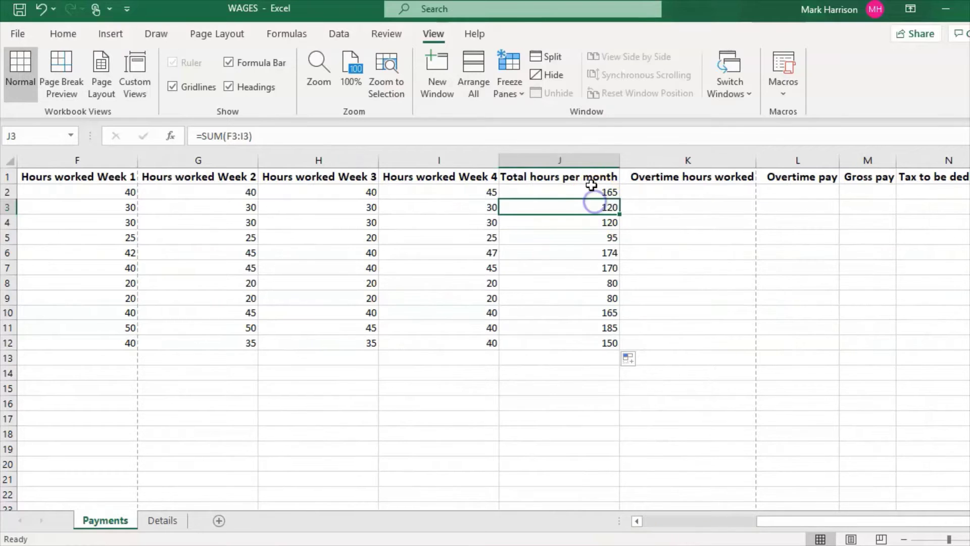
left_click(592, 188)
left_click_drag(841, 528, 706, 537)
left_click(325, 193)
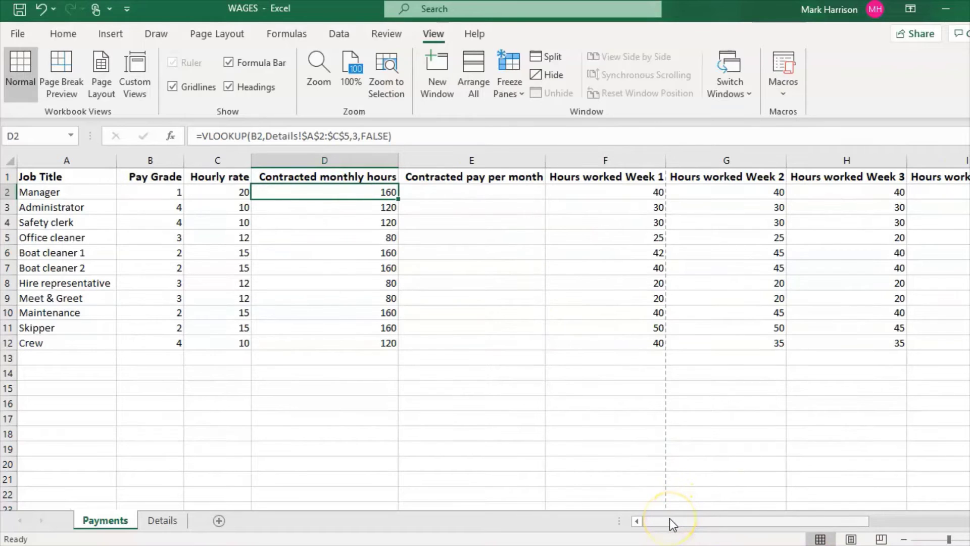
left_click_drag(669, 521, 761, 517)
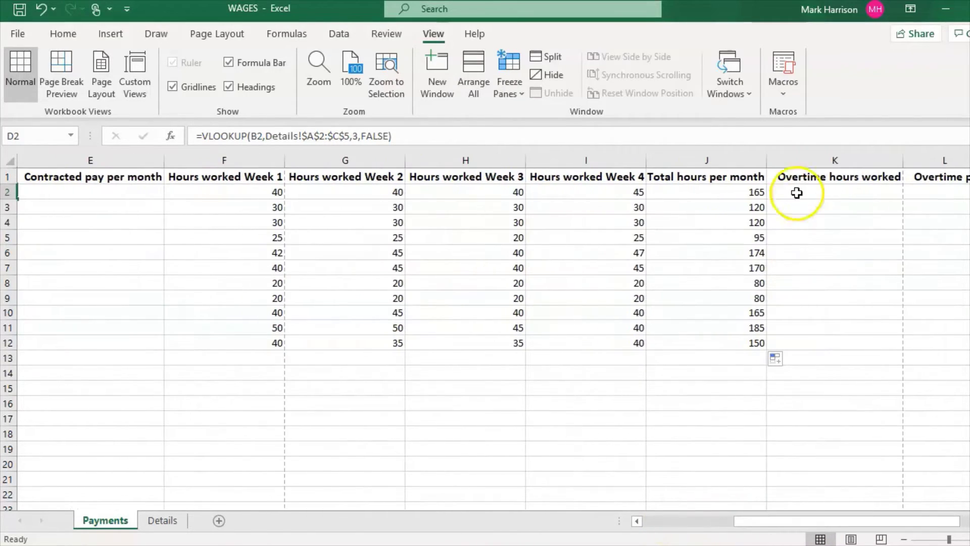
left_click(734, 196)
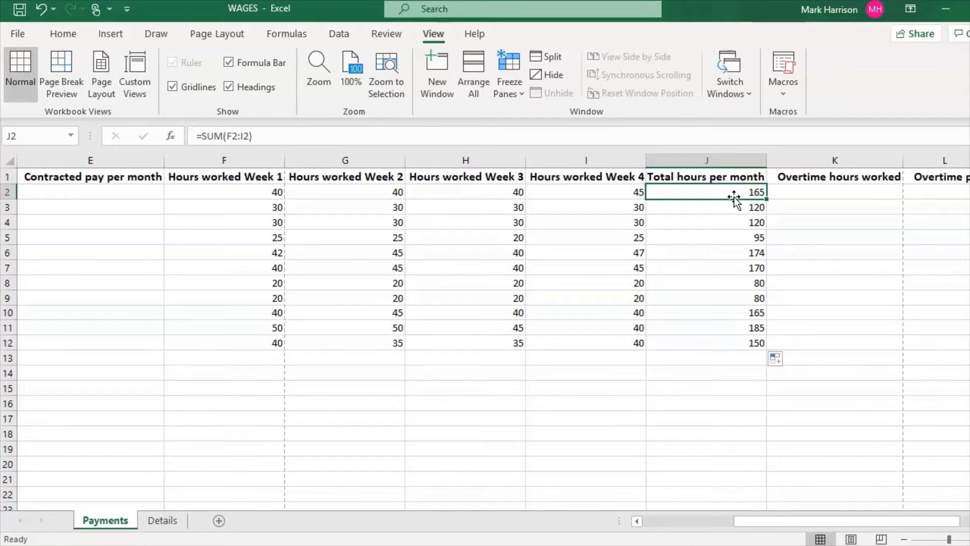
Step: Enter the formula =J2-D2 in K2 to calculate the manager's overtime hours worked
left_click(883, 197)
type("=")
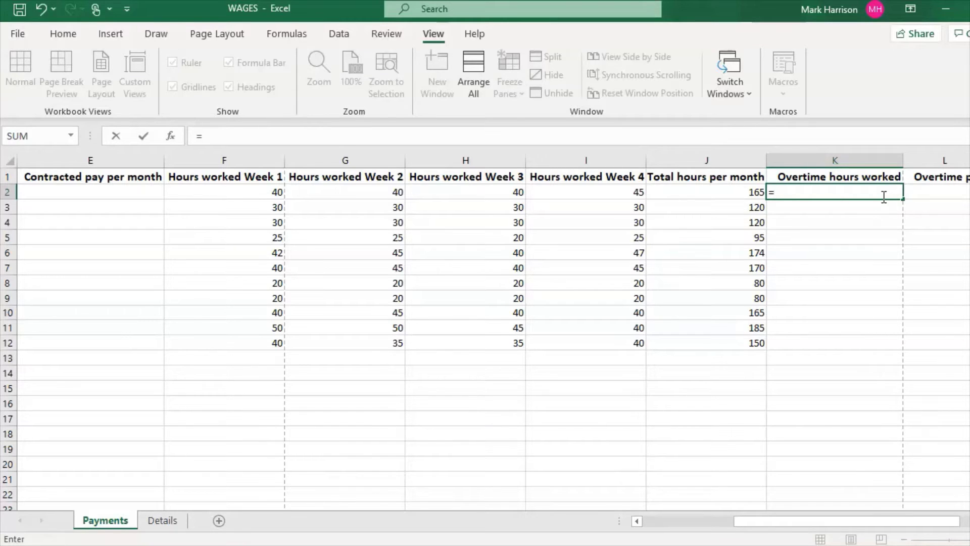
left_click(700, 191)
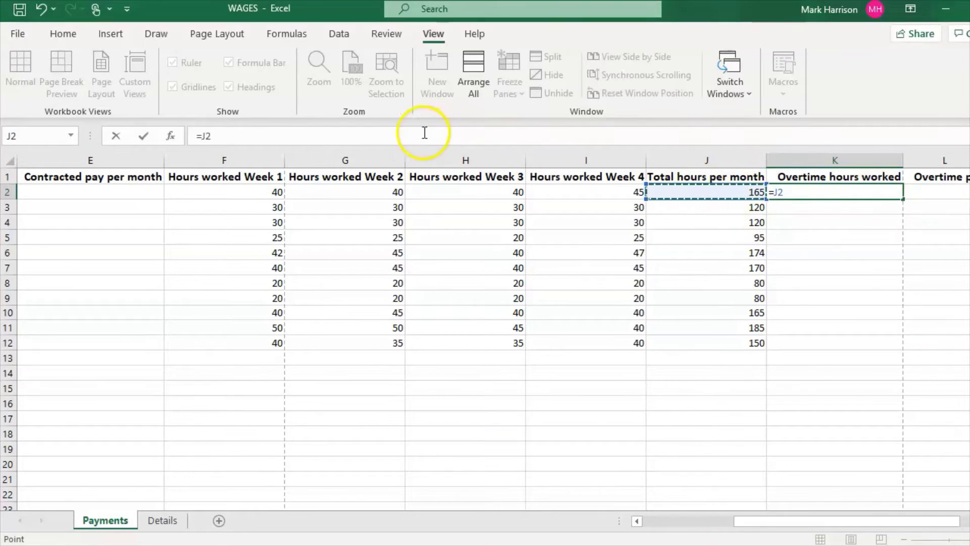
left_click(389, 138)
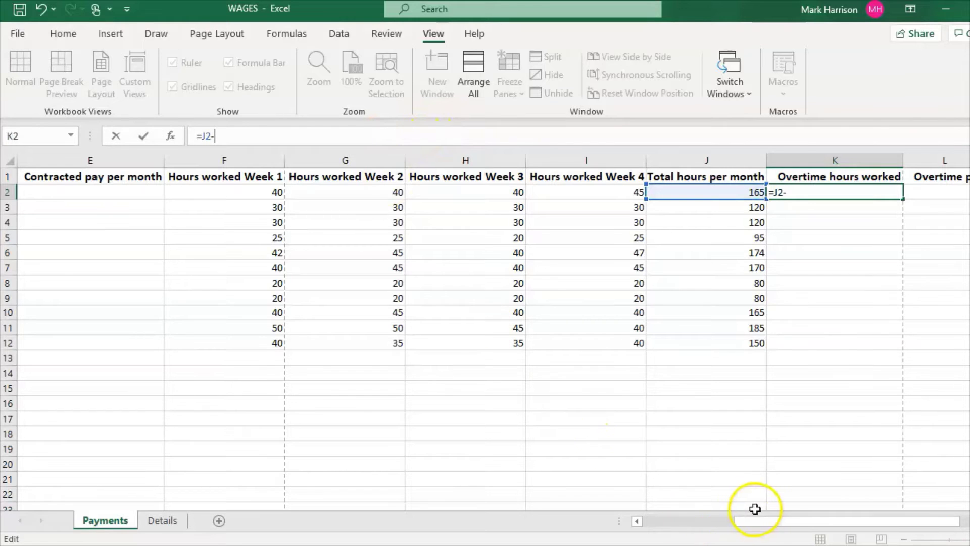
left_click_drag(762, 525, 648, 523)
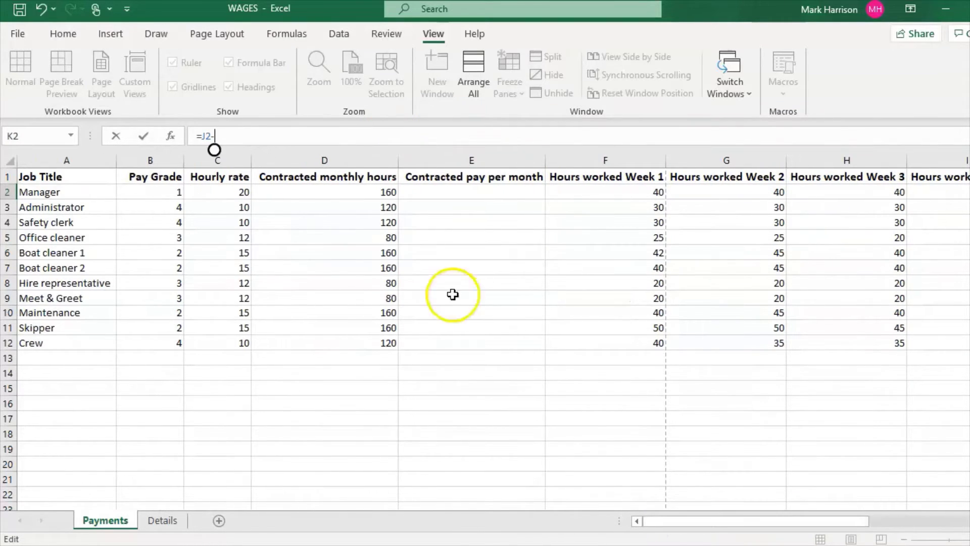
left_click(369, 194)
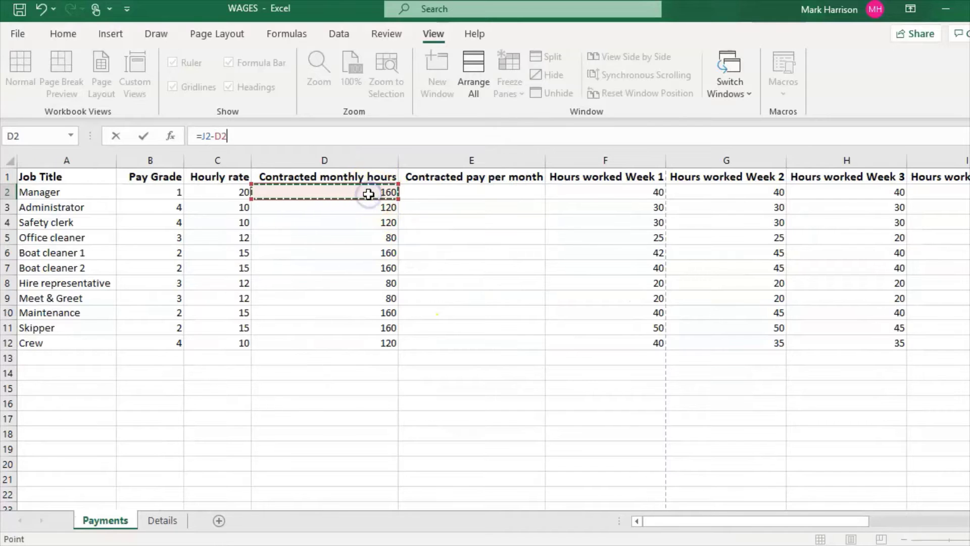
key("Return")
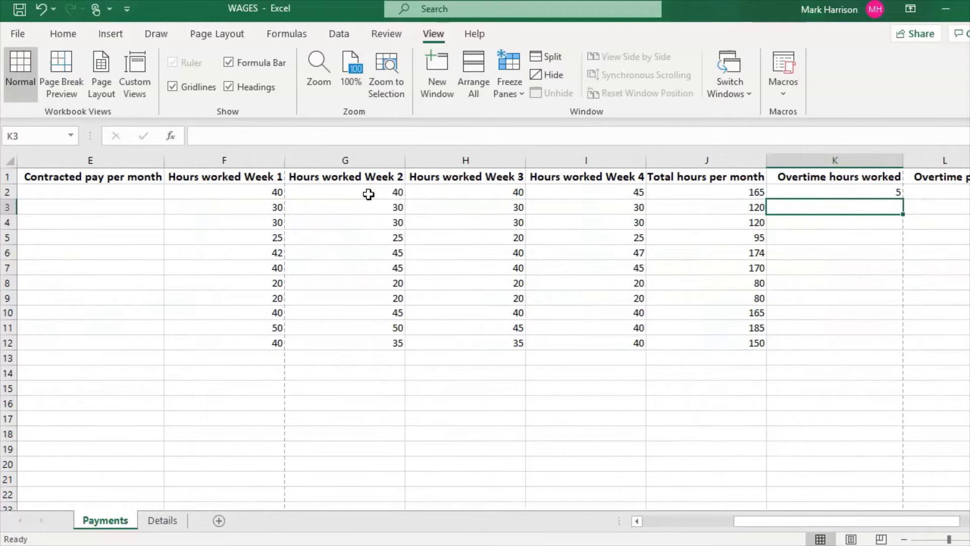
Step: Fill the overtime hours formula from K2 down to K12 and check the copied formulas against the total and contracted hours
left_click(845, 192)
left_click_drag(908, 203, 890, 345)
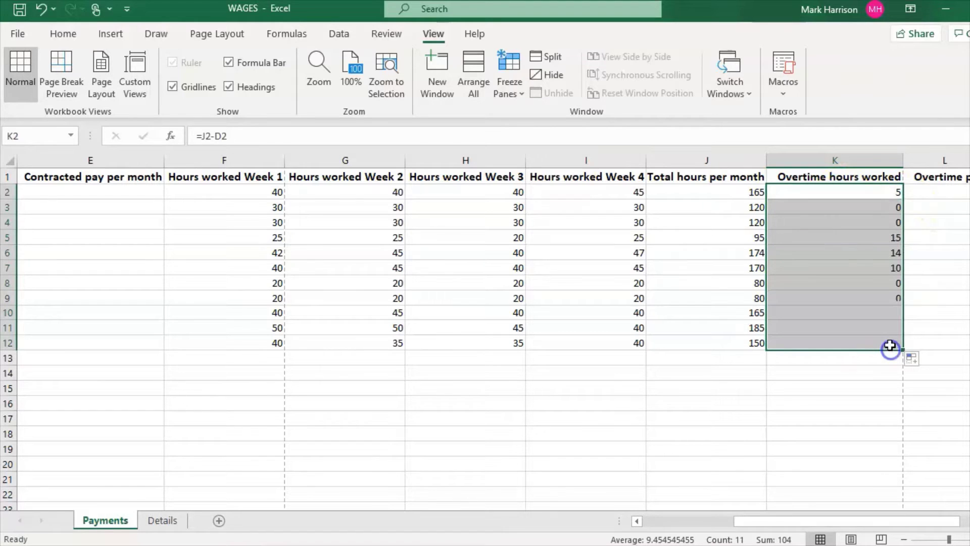
left_click(853, 288)
left_click(864, 297)
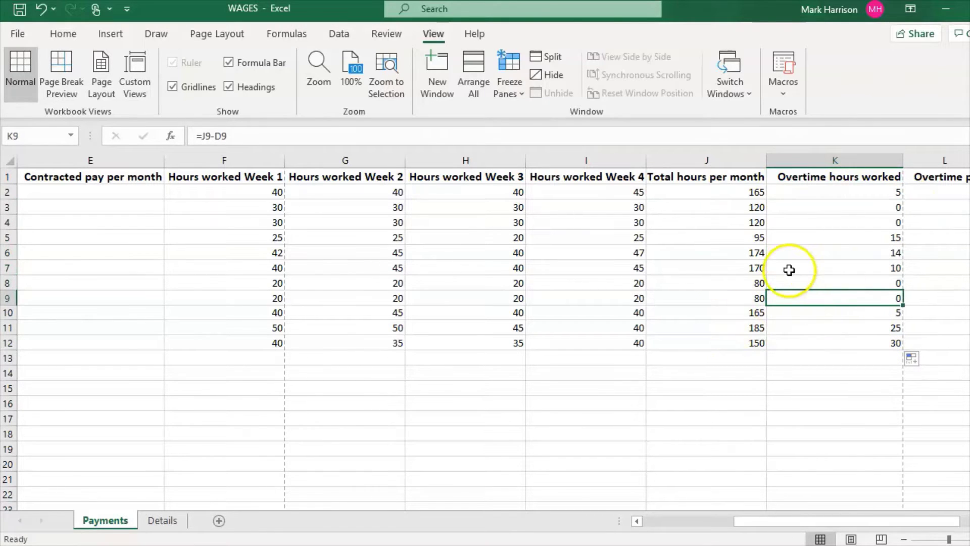
left_click(752, 269)
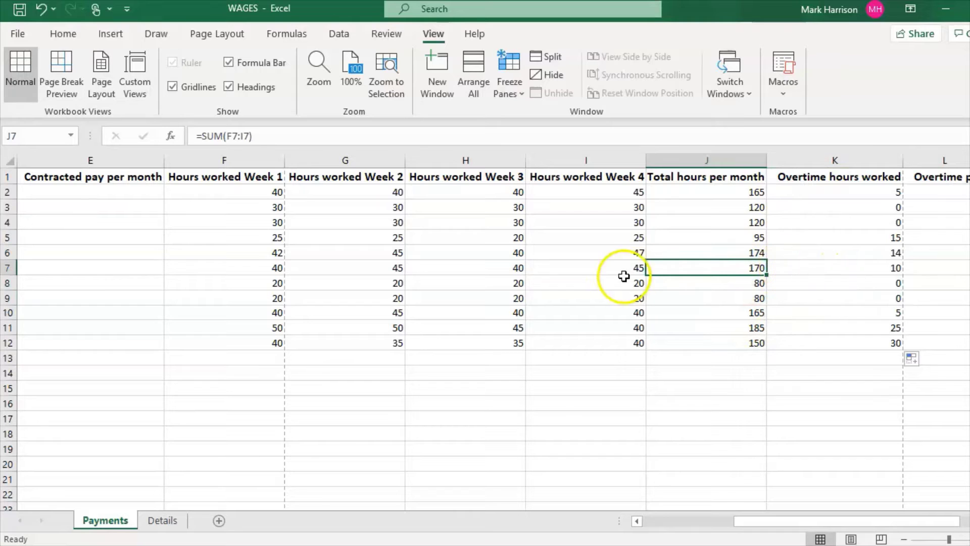
left_click_drag(763, 521, 670, 525)
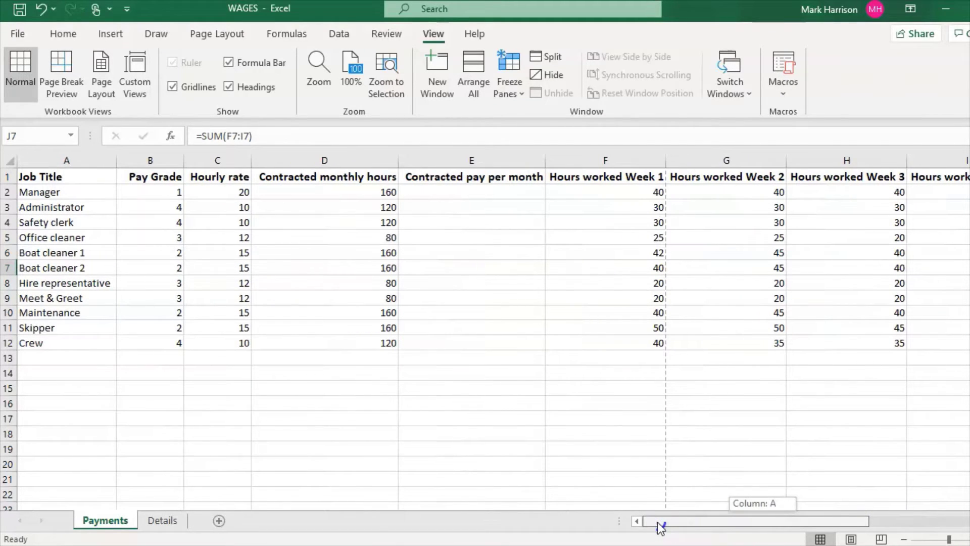
left_click_drag(661, 527, 794, 502)
left_click(600, 274)
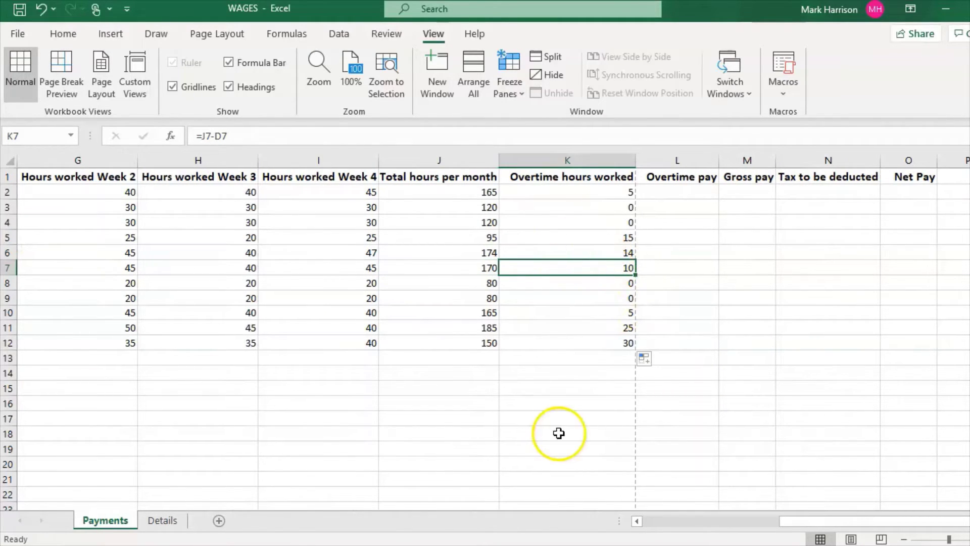
Step: Switch to SAM.pdf in Acrobat Reader, read which formulae part (ii) of Task B1b requires, and return to the WAGES workbook in Excel
left_click(502, 541)
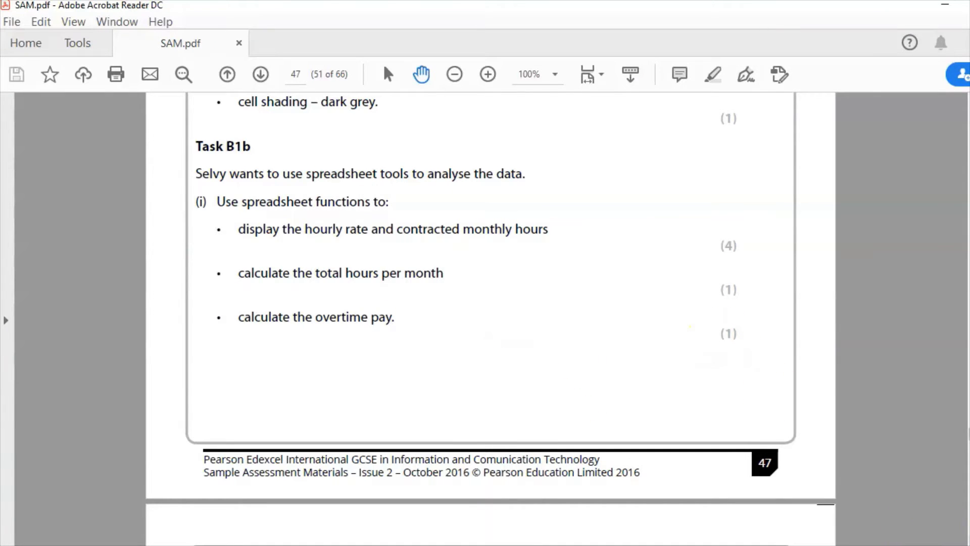
scroll(491, 318, "down", 6)
scroll(491, 318, "down", 1)
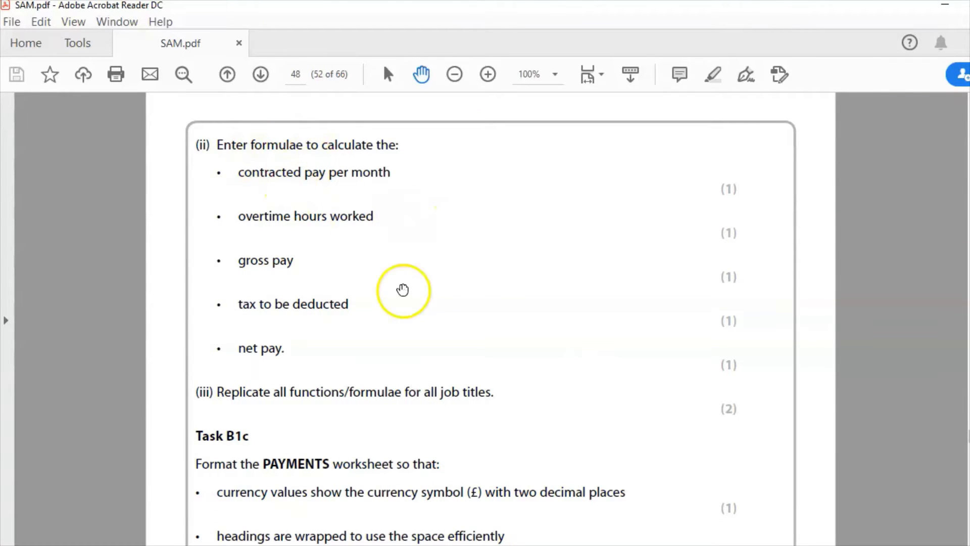
key("alt+Tab")
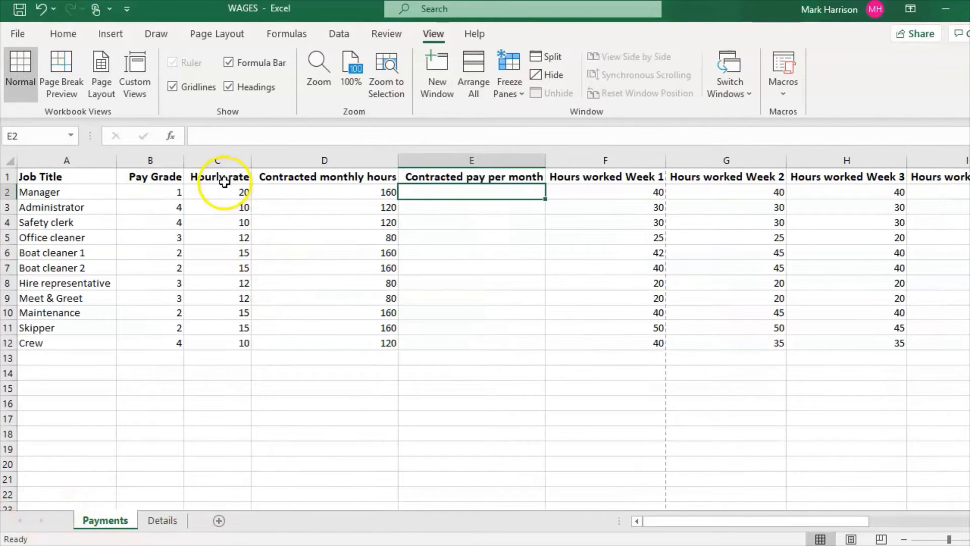
Step: Format the hourly rates in C2:C12 as Currency with the £ symbol and 2 decimal places
left_click_drag(225, 188, 214, 343)
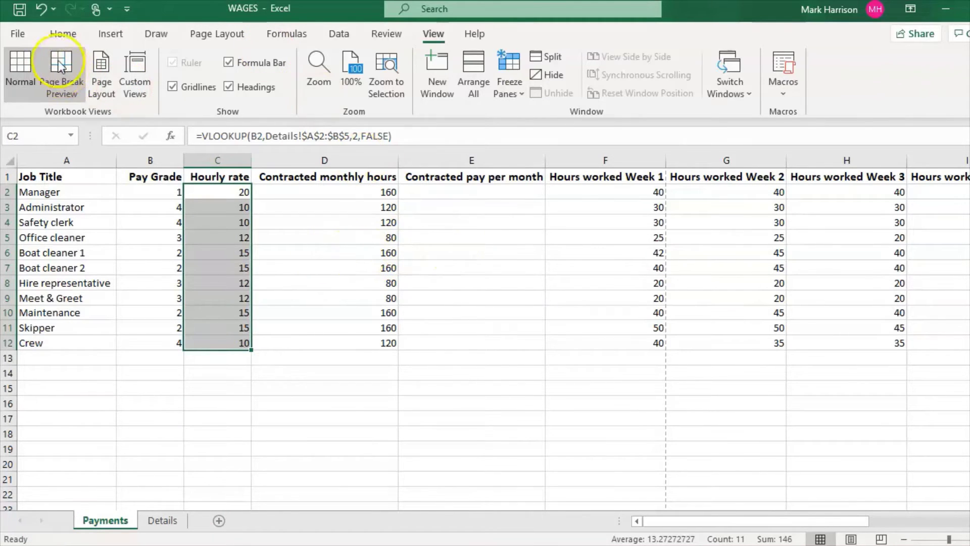
left_click(65, 36)
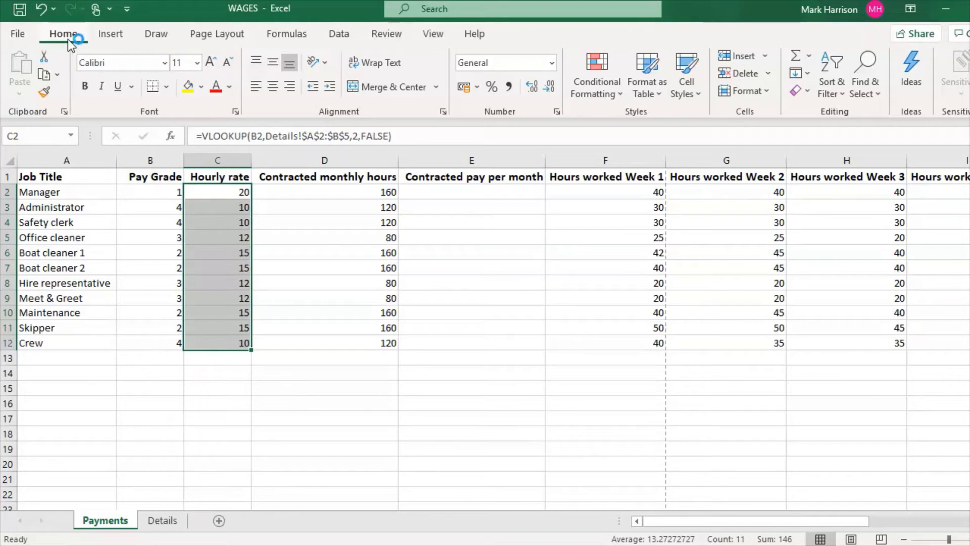
left_click(751, 96)
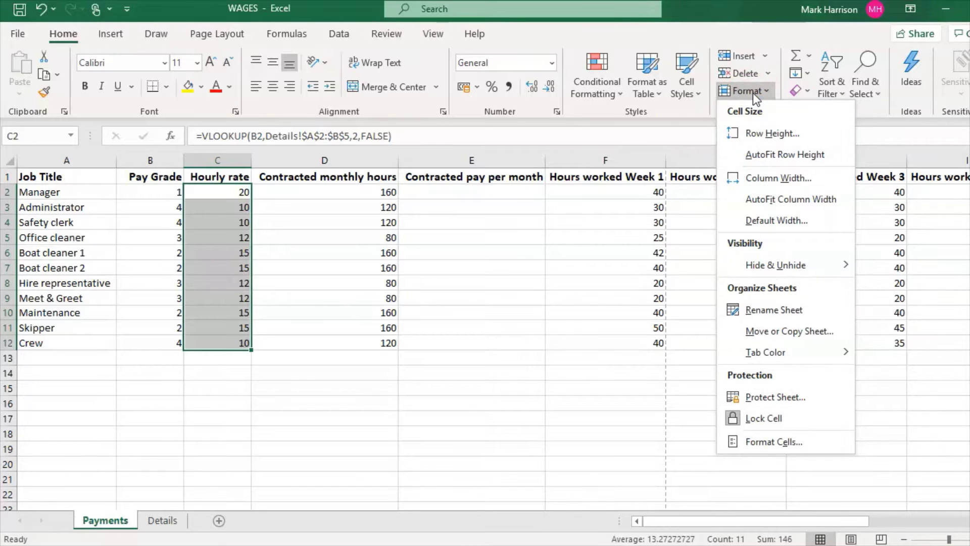
left_click(789, 442)
left_click(376, 185)
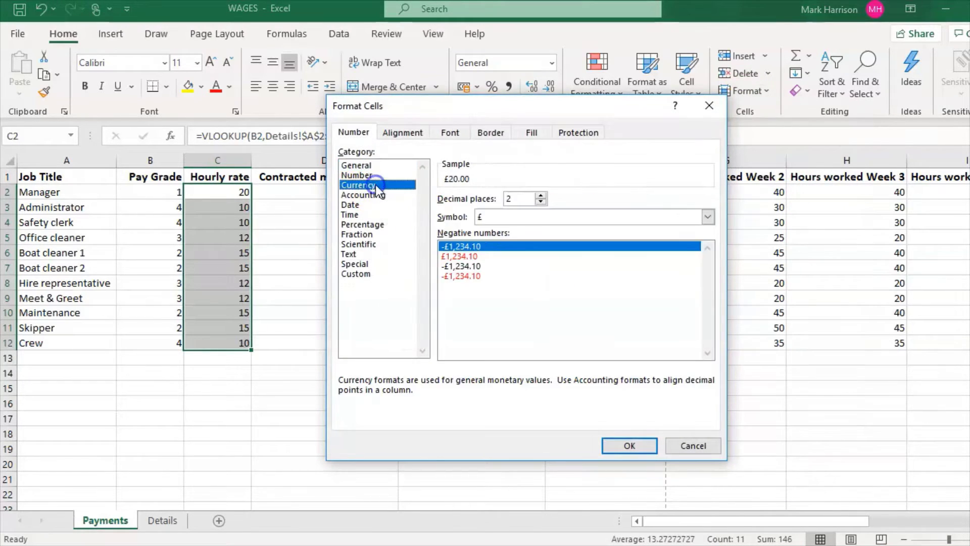
left_click(629, 445)
left_click(444, 362)
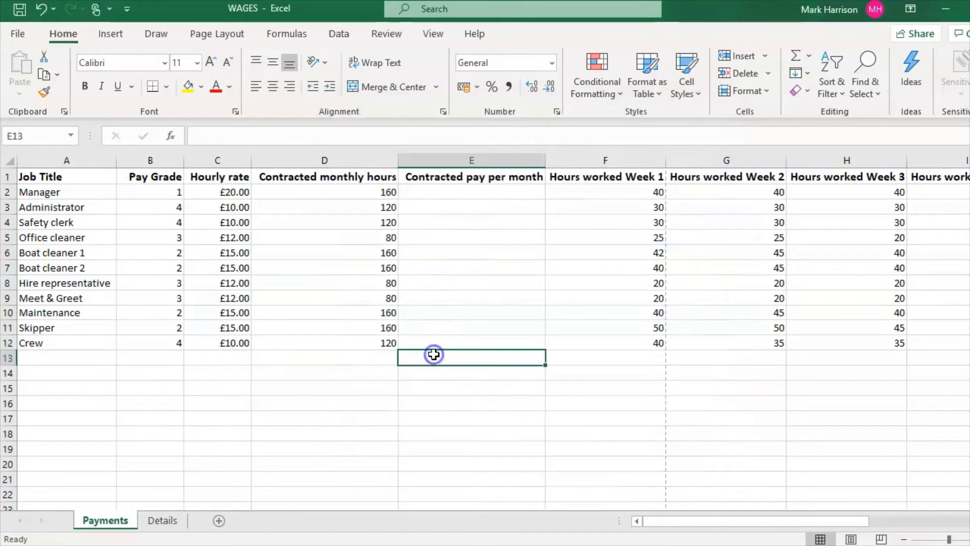
Step: Enter the formula =D2*C2 in E2 to calculate the manager's contracted pay per month
left_click(471, 194)
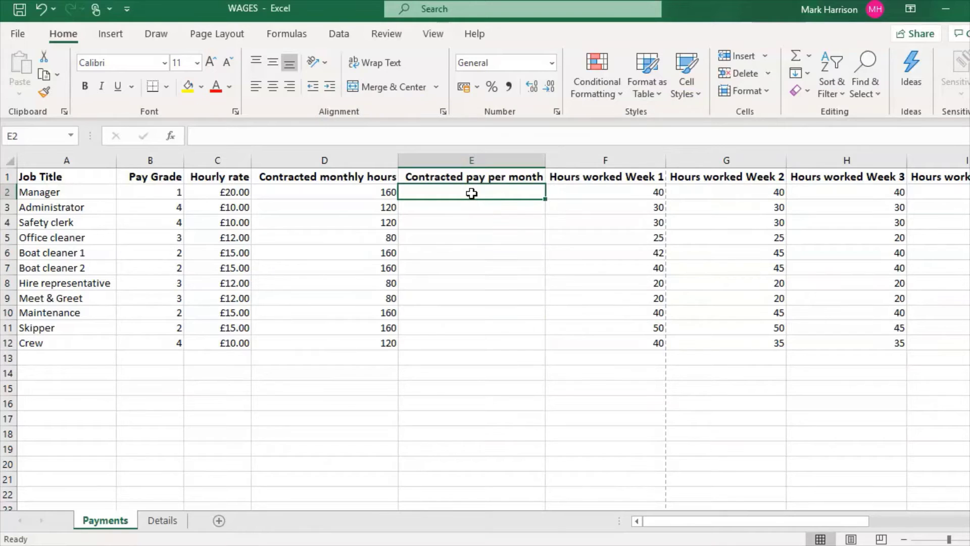
left_click(374, 194)
left_click(233, 190)
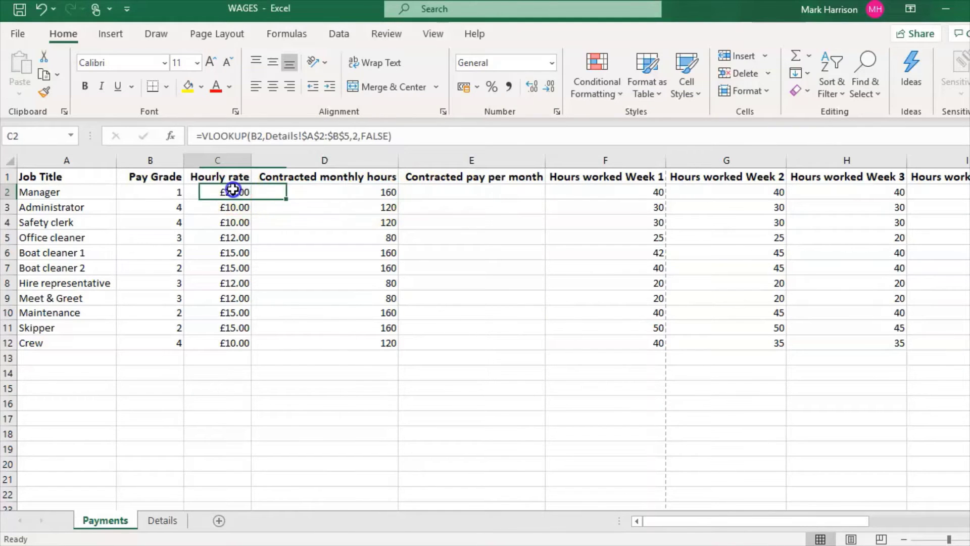
left_click(451, 191)
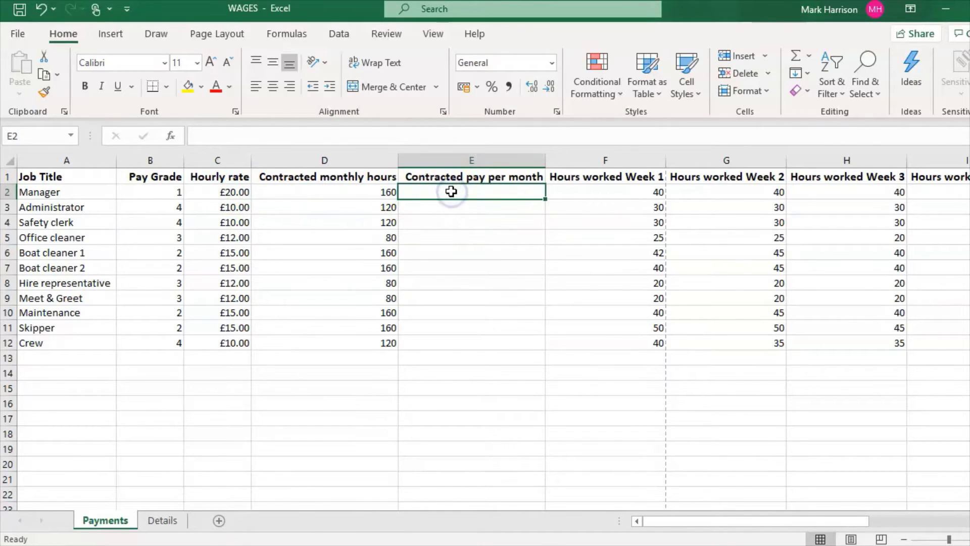
type("=")
left_click(377, 193)
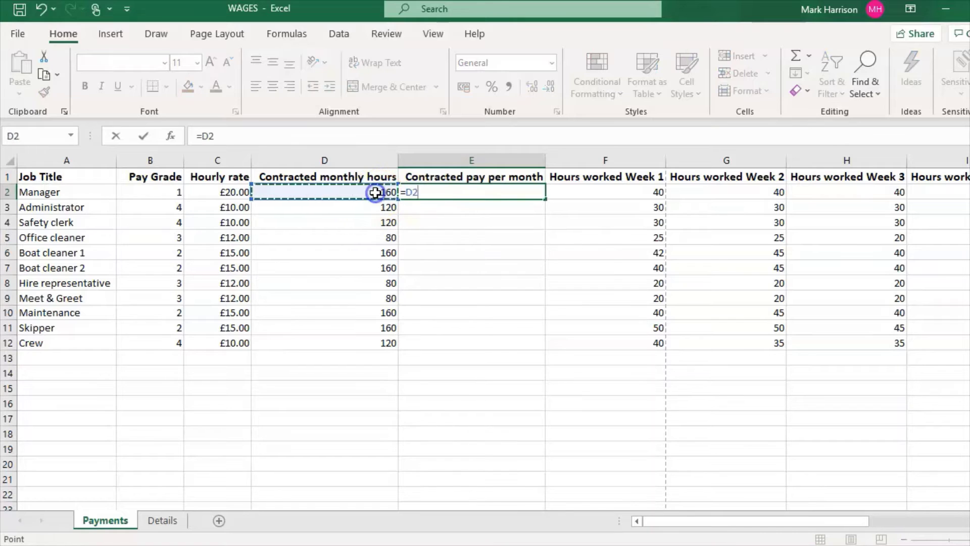
type("*")
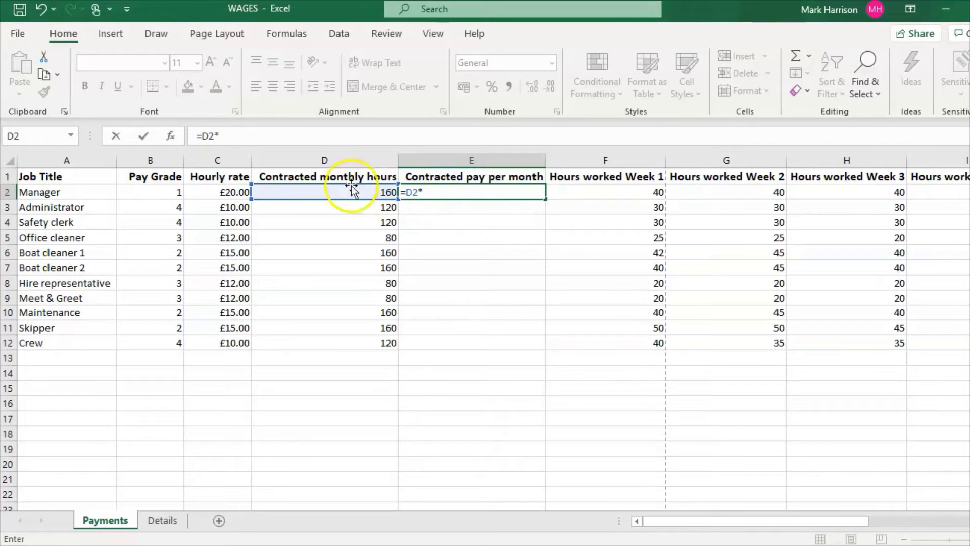
left_click(228, 192)
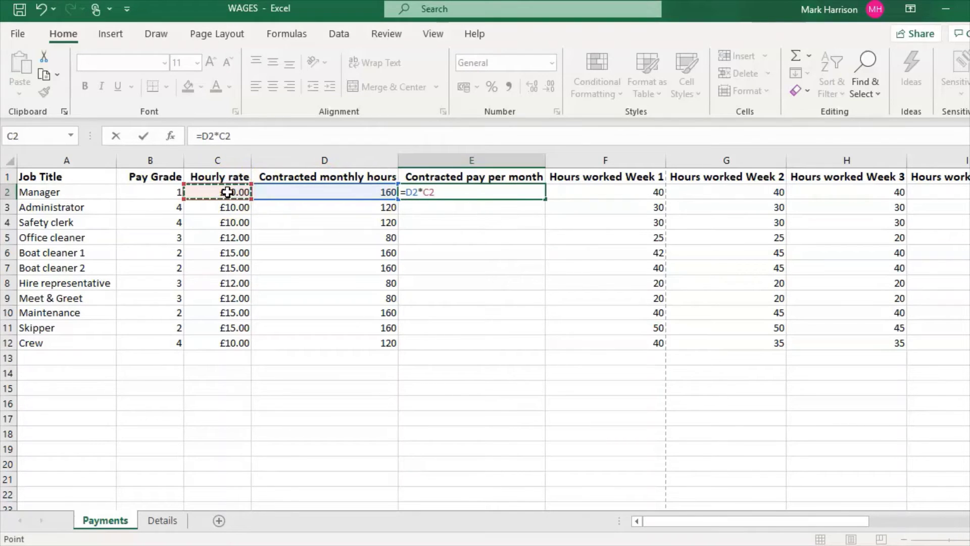
key("Return")
Step: Fill the contracted pay formula from E2 down to E12 and inspect the copied formulas
left_click(515, 191)
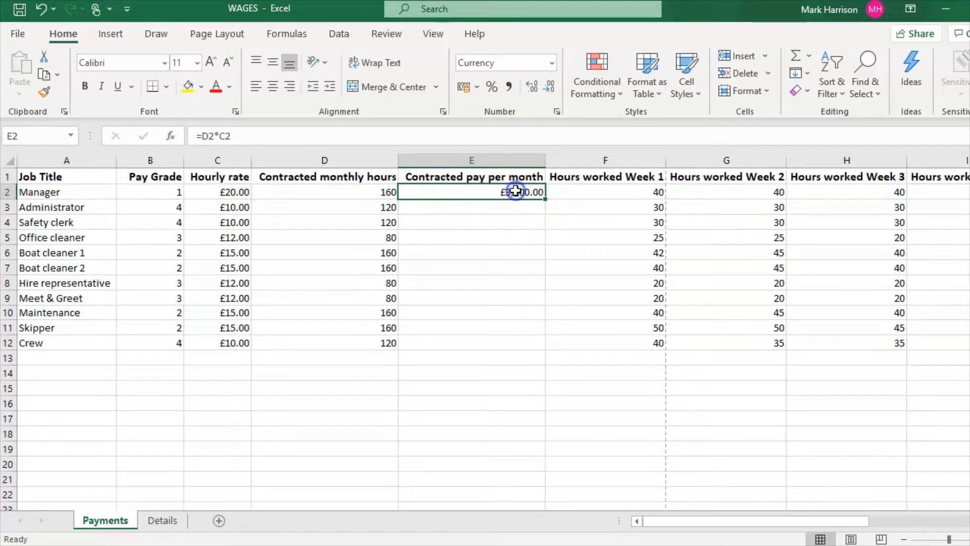
left_click_drag(549, 202, 534, 347)
left_click(523, 270)
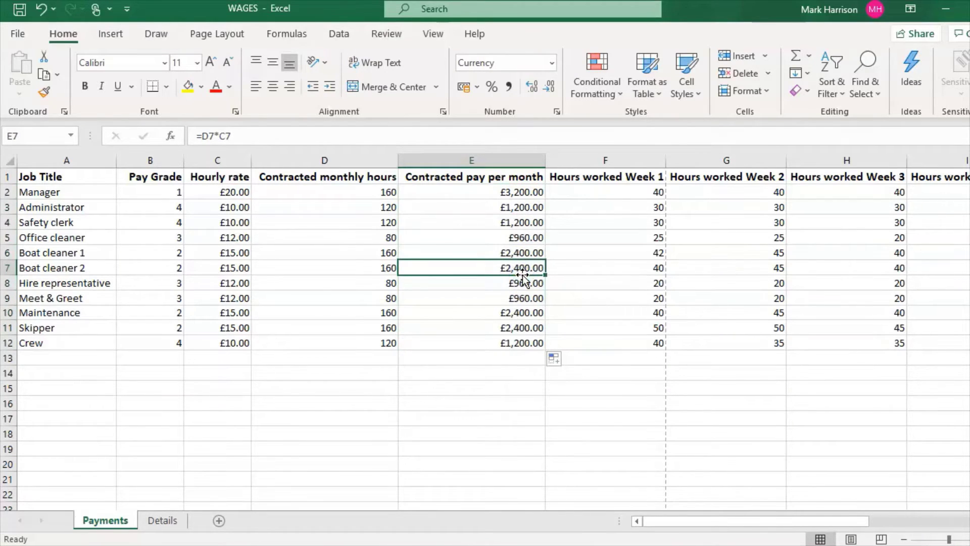
left_click(520, 313)
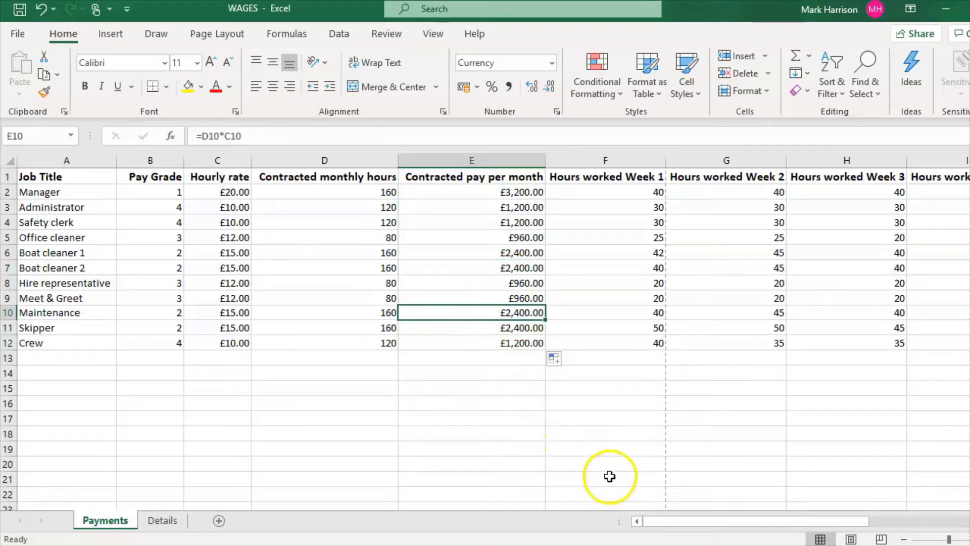
Step: Compare the formulae list in SAM.pdf with the Payments sheet's overtime, gross pay, tax and net pay columns, and return to Excel
key("alt+Tab")
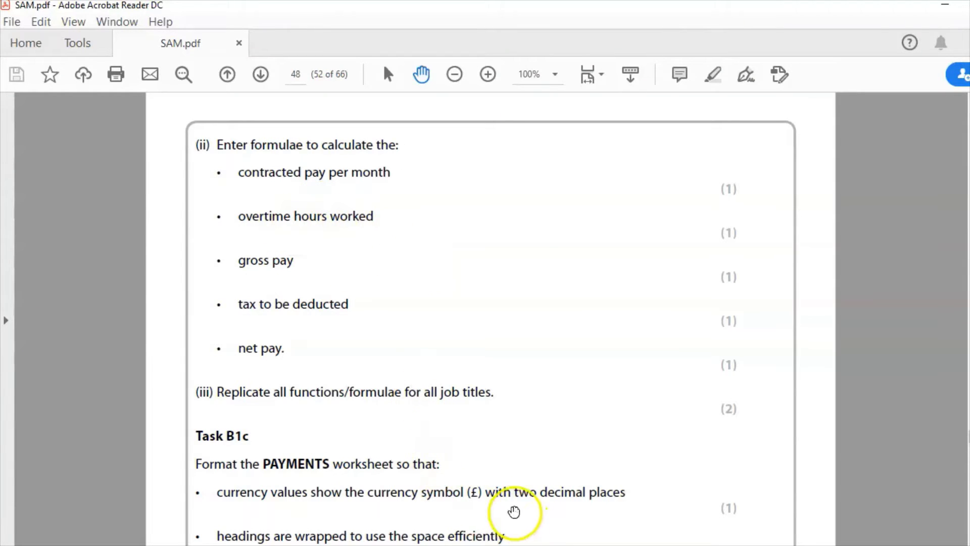
key("alt+Tab")
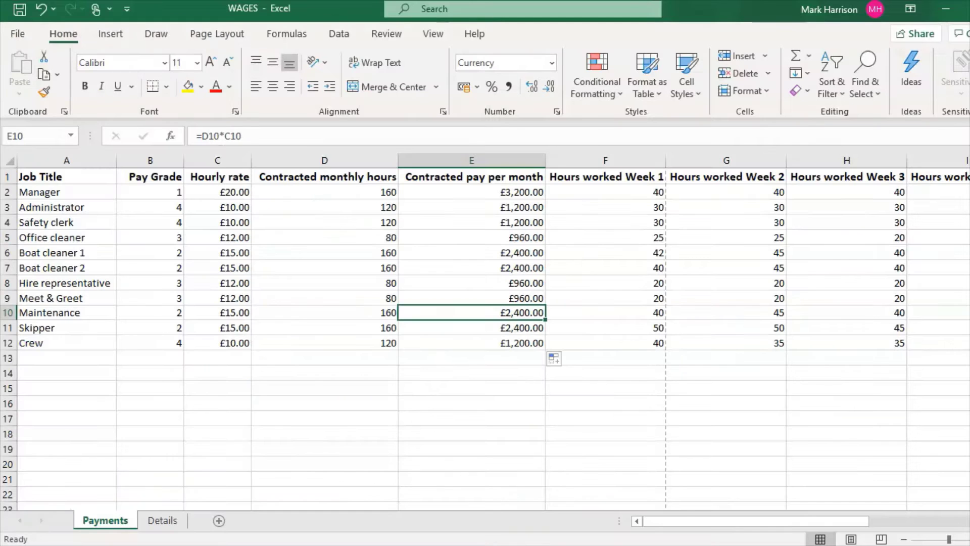
left_click_drag(660, 521, 806, 522)
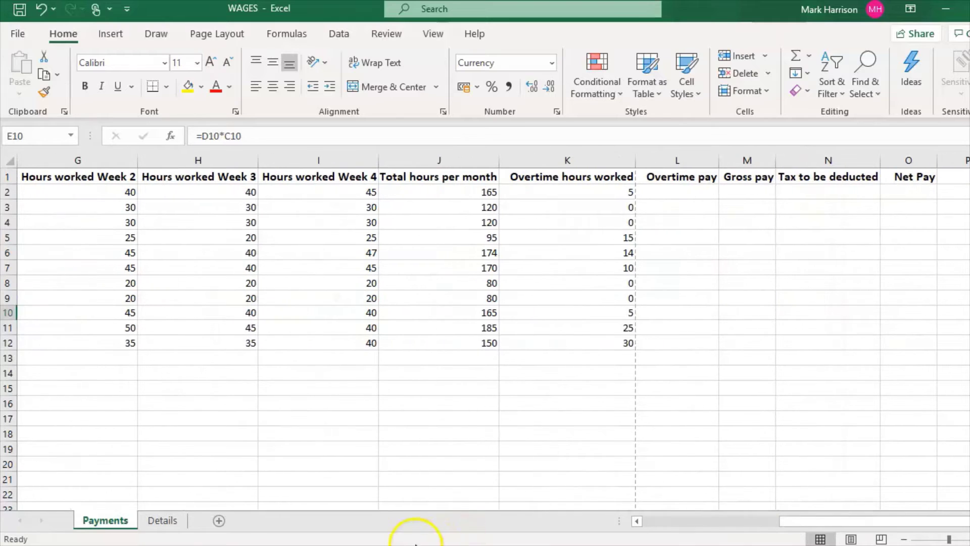
left_click(85, 522)
key("alt+Tab")
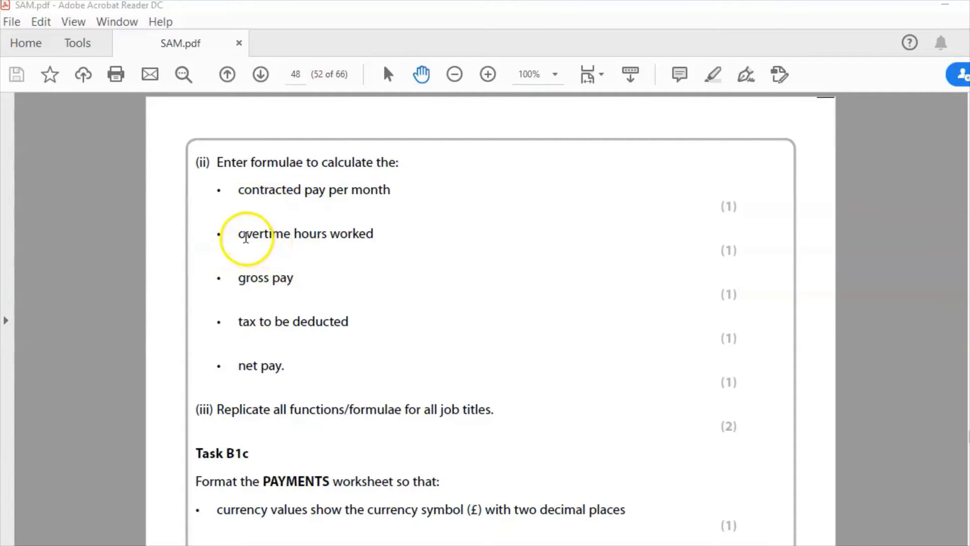
left_click_drag(238, 235, 381, 236)
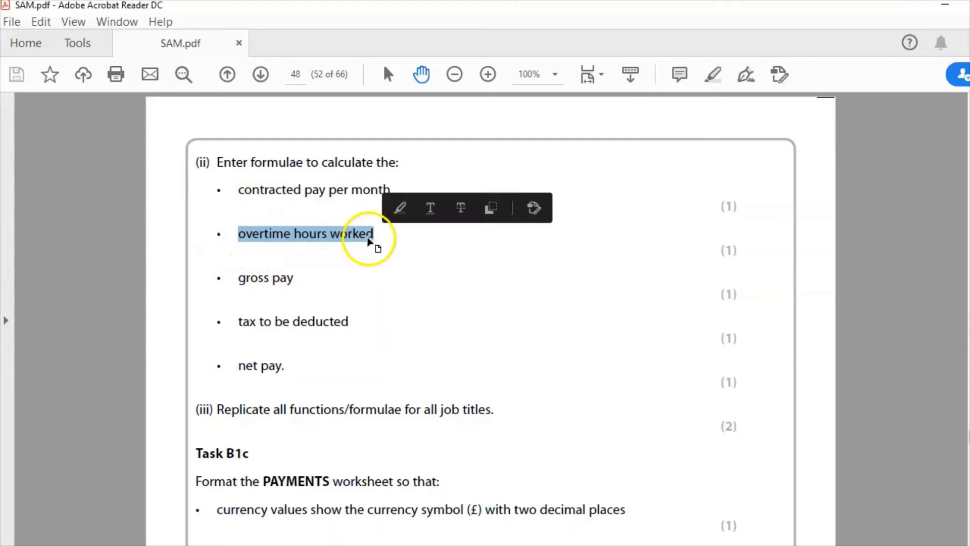
left_click(372, 244)
key("alt+Tab")
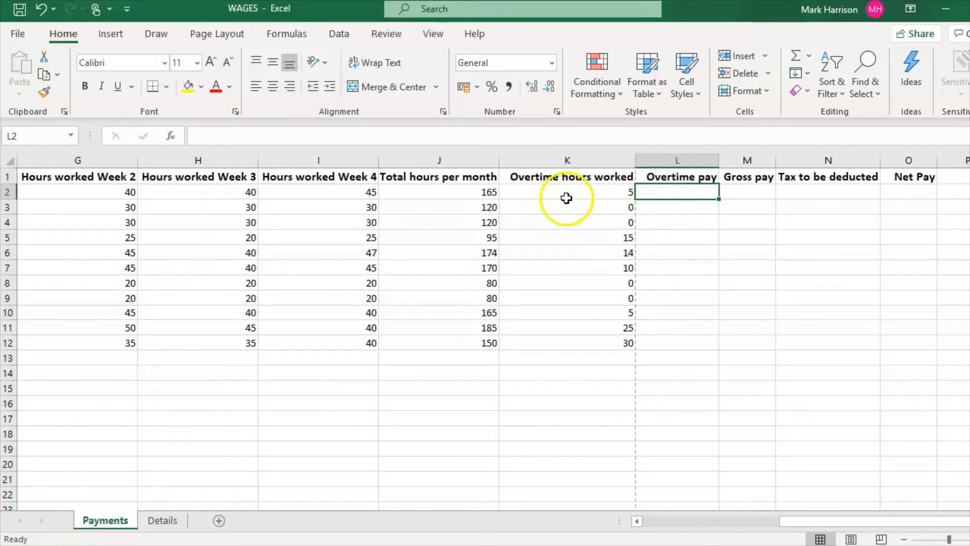
Step: Enter the formula =K2*C2 in L2 to calculate the manager's overtime pay from overtime hours and hourly rate
left_click(572, 194)
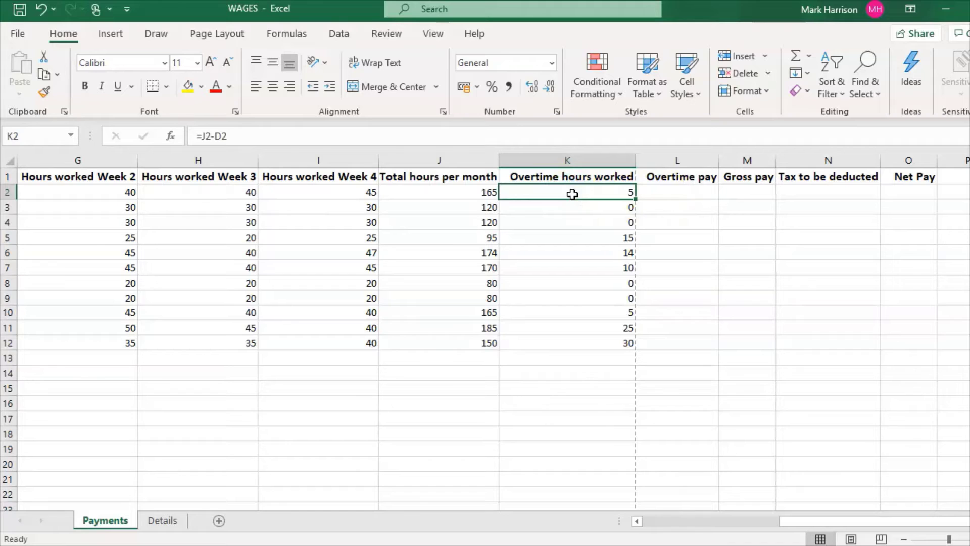
left_click(662, 190)
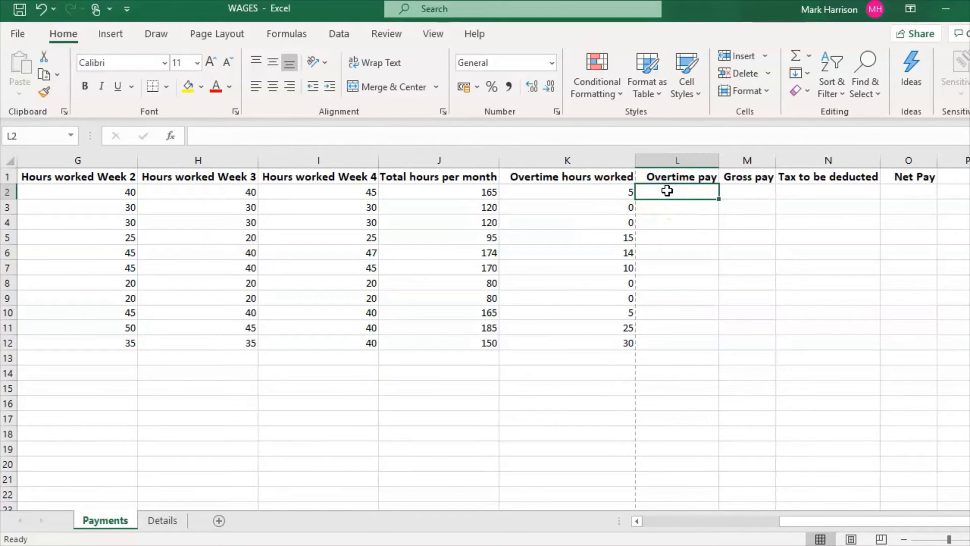
type("=")
left_click(597, 192)
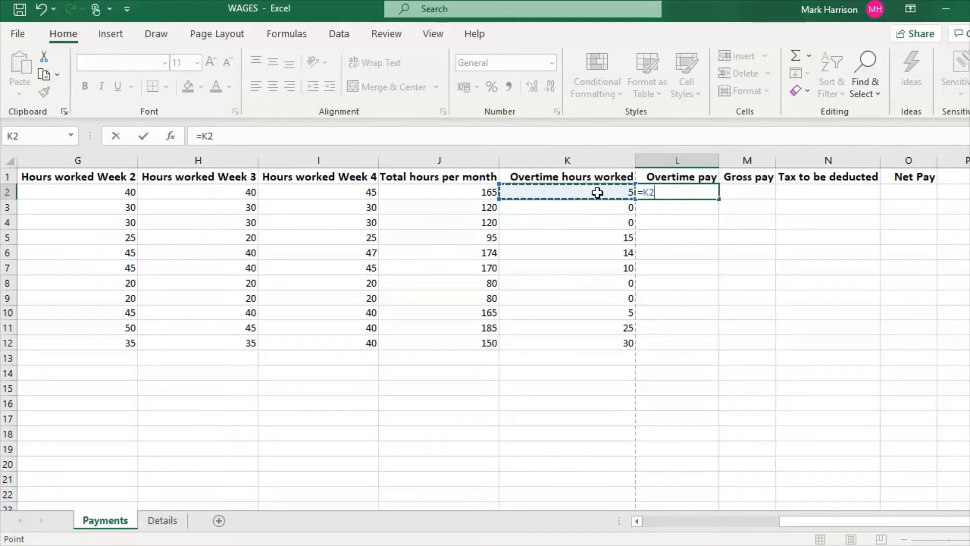
type("*")
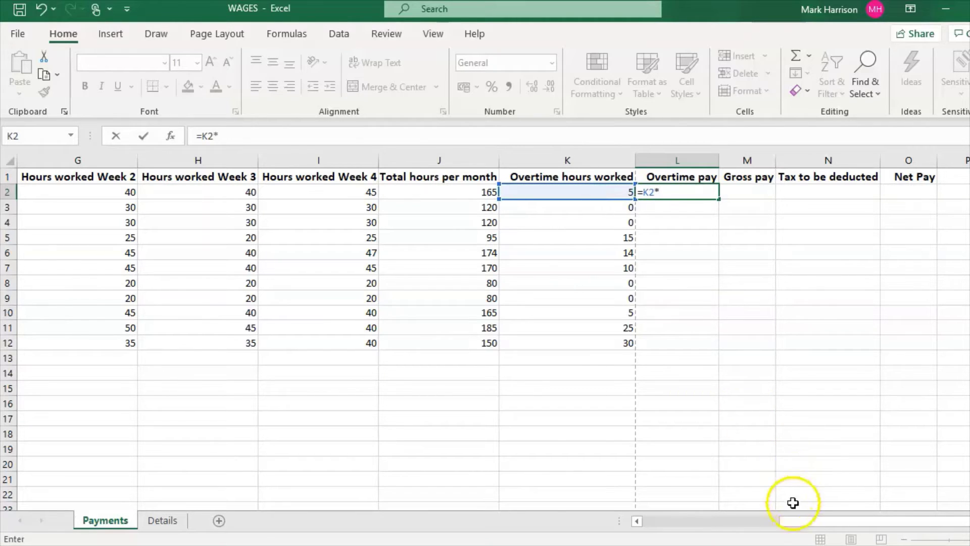
left_click_drag(810, 521, 667, 524)
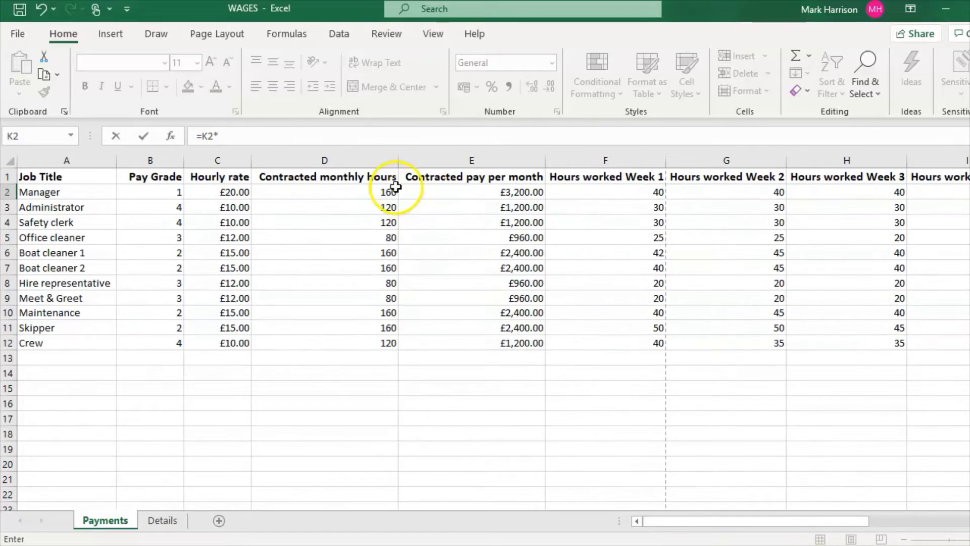
left_click(218, 194)
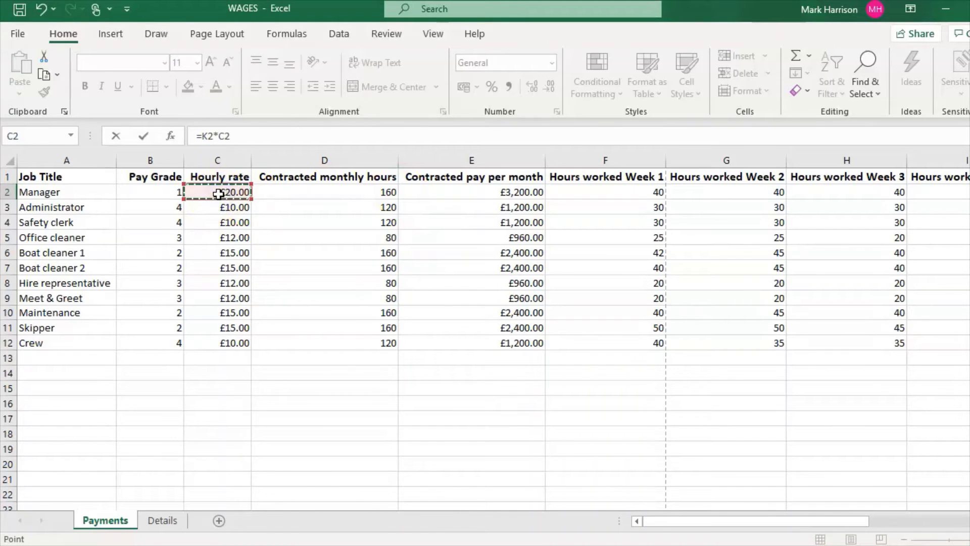
key("Return")
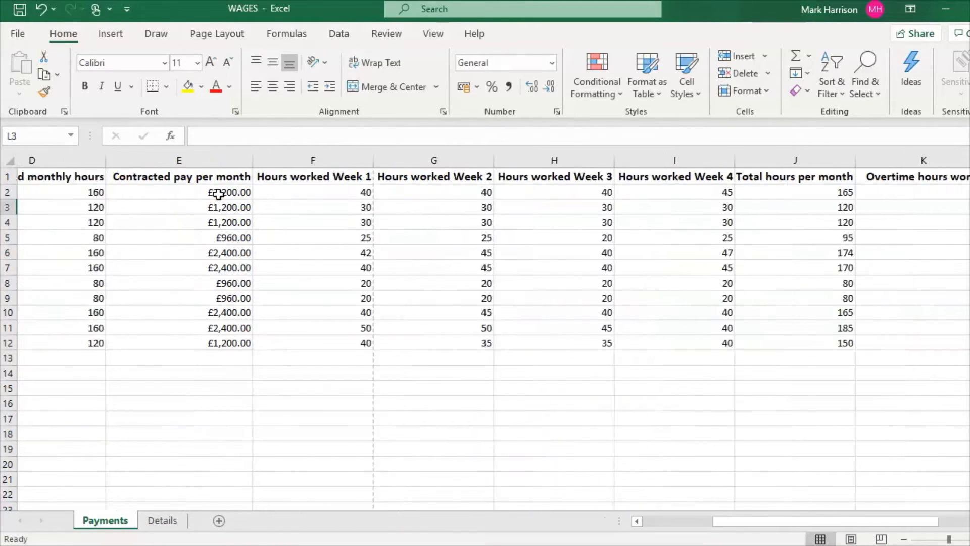
Step: Fill the overtime pay formula from L2 down to L12 and inspect the copied formulas in L6 and L5
left_click_drag(748, 526, 803, 509)
left_click(595, 191)
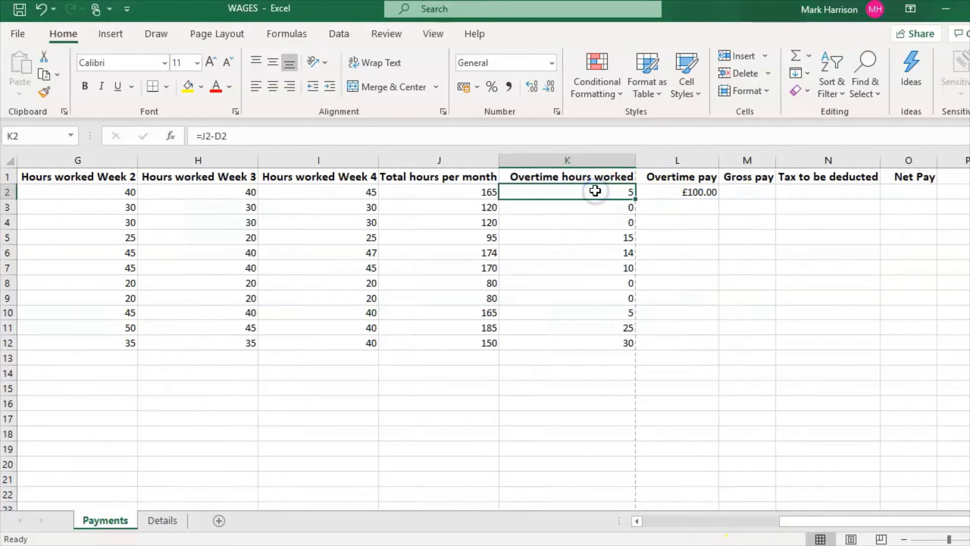
left_click(663, 191)
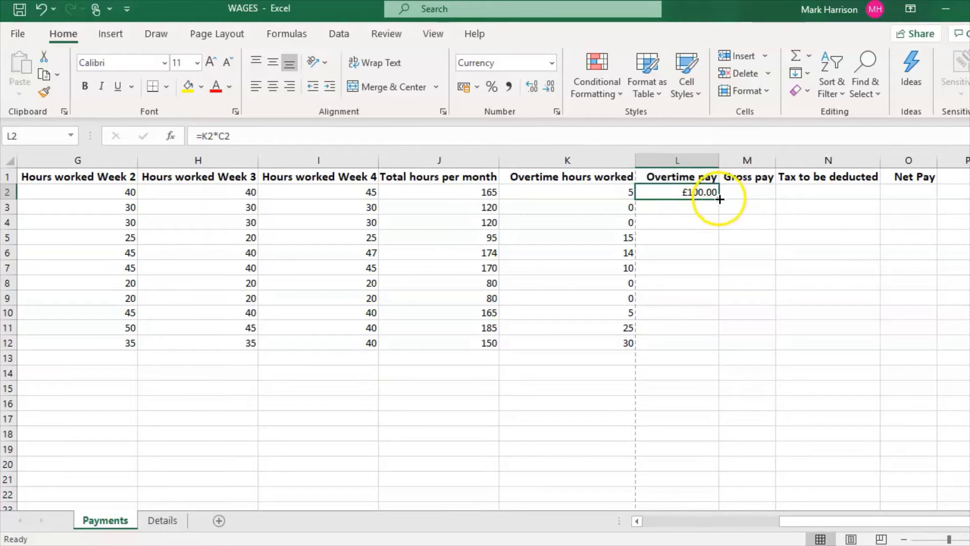
left_click_drag(717, 200, 710, 347)
left_click(700, 252)
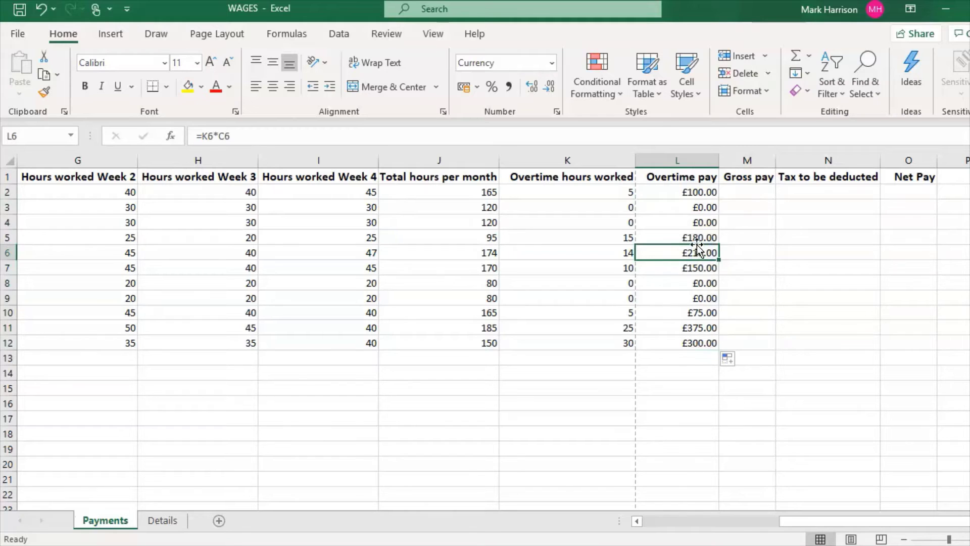
left_click(697, 238)
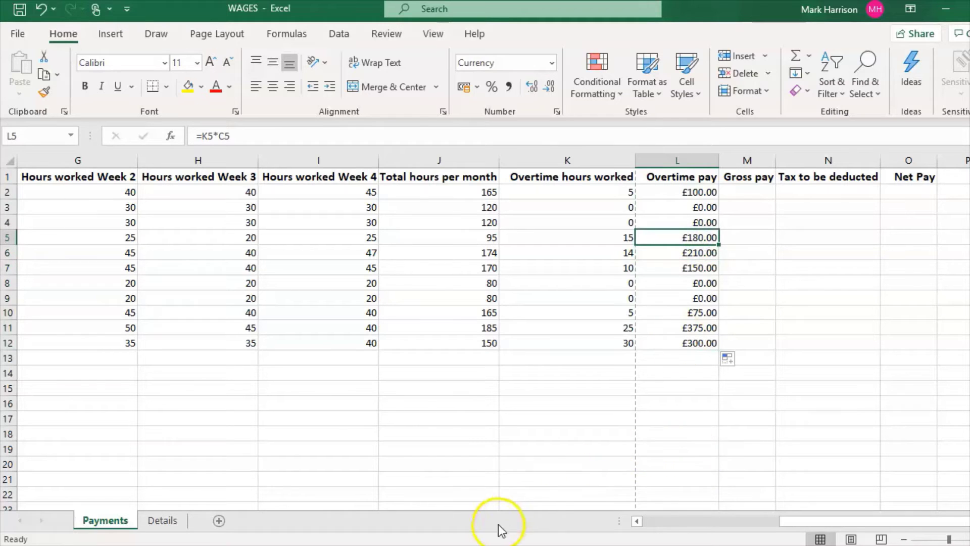
Step: Review the formulae list in SAM.pdf and the tax and overtime rates on the Details sheet, and return to Payments
left_click(498, 541)
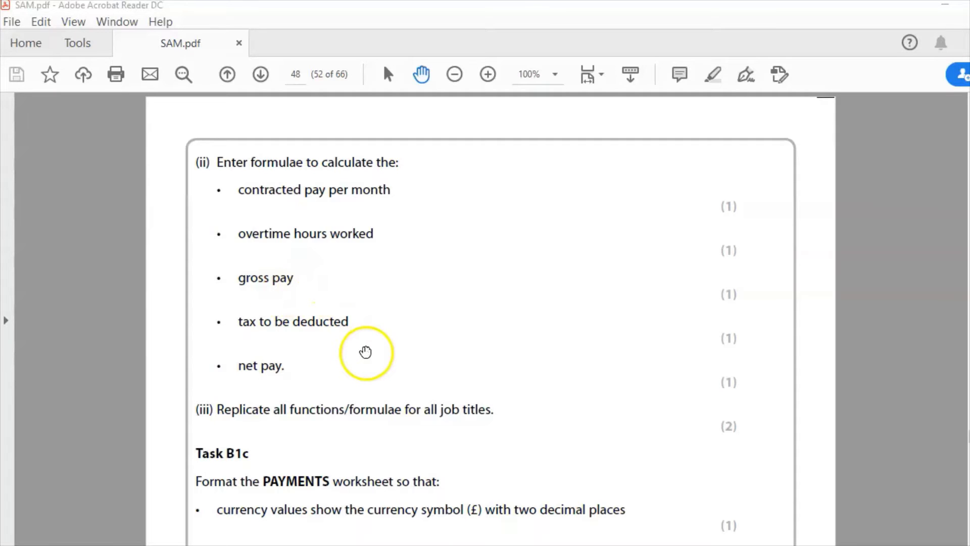
left_click(476, 544)
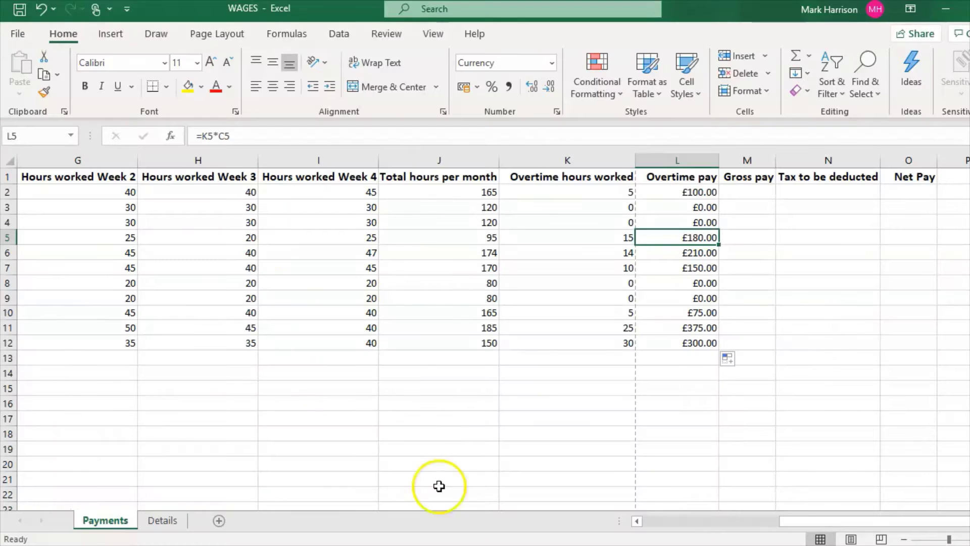
left_click_drag(823, 523, 654, 523)
left_click(153, 521)
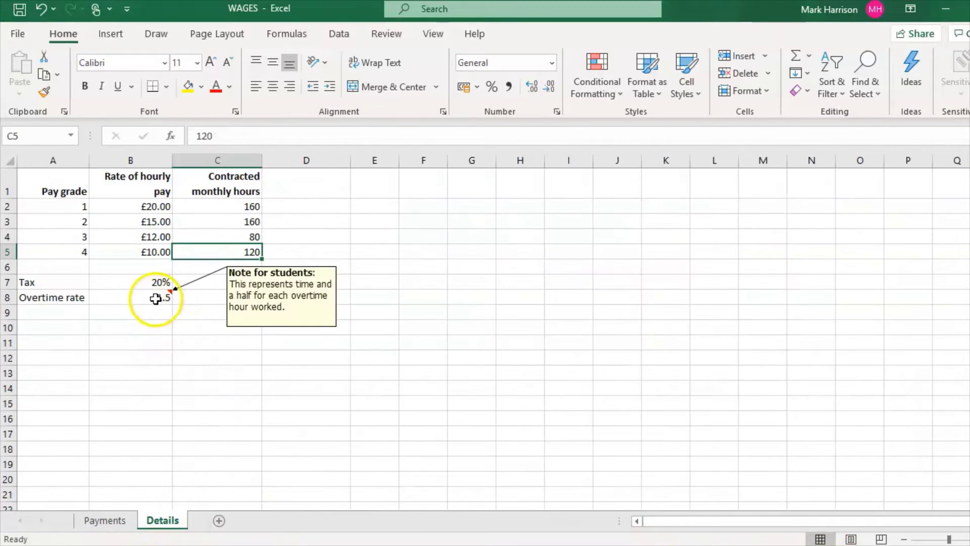
left_click(113, 521)
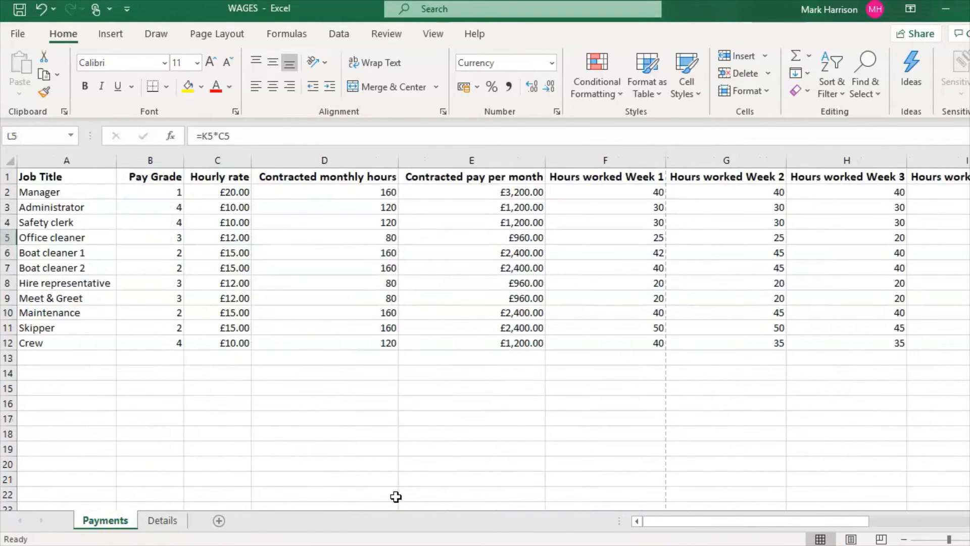
Step: Enter the formula =E2+L2 in M2 to calculate the manager's gross pay from contracted and overtime pay
left_click_drag(723, 518, 835, 512)
left_click(752, 195)
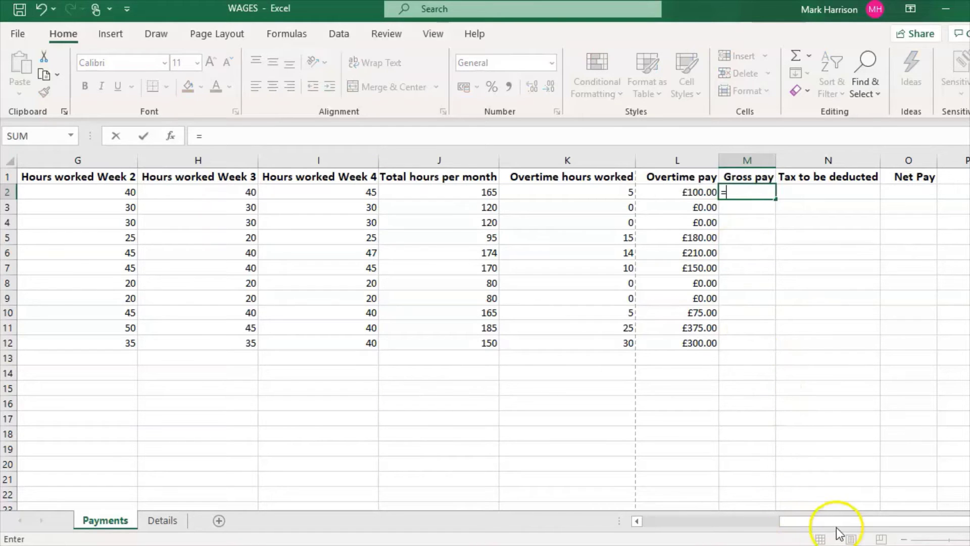
left_click_drag(836, 526, 679, 528)
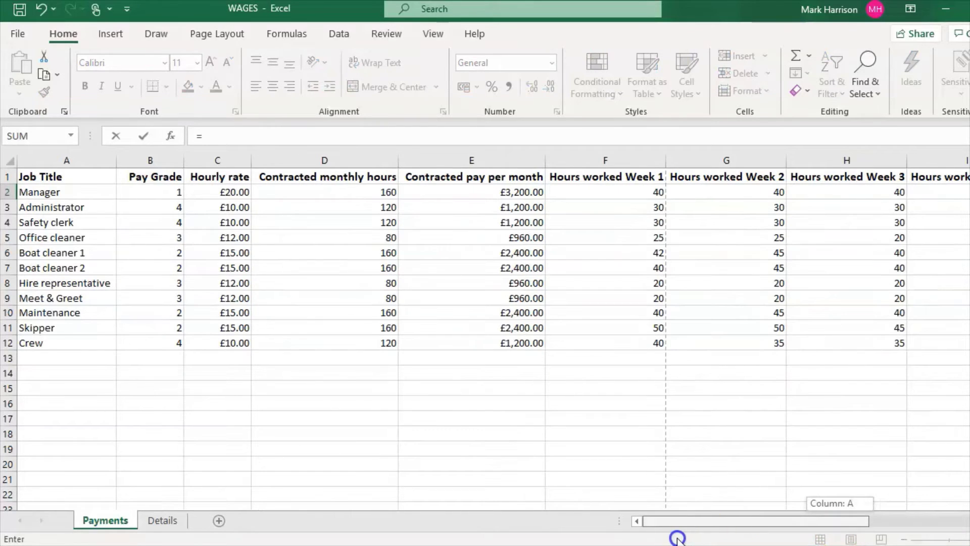
left_click(504, 196)
left_click(345, 135)
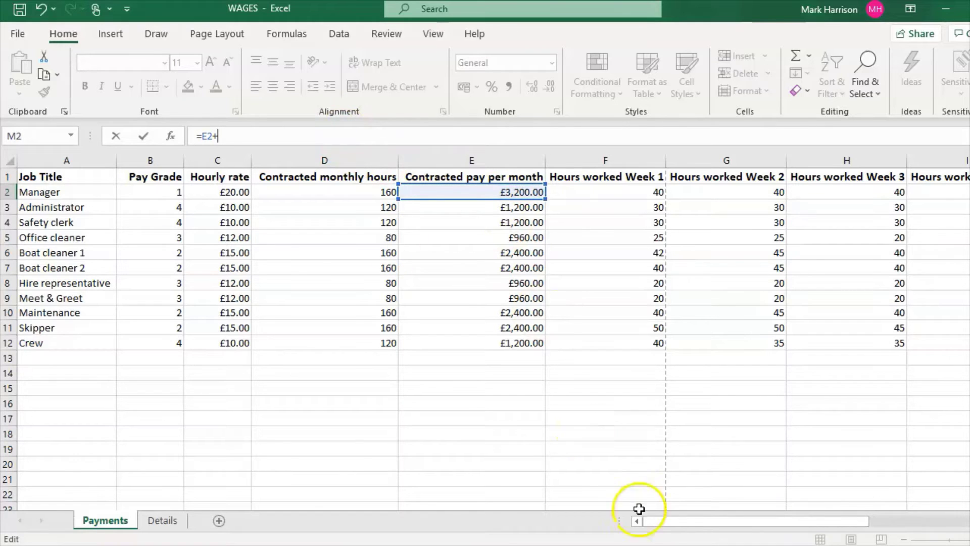
left_click_drag(674, 524, 820, 511)
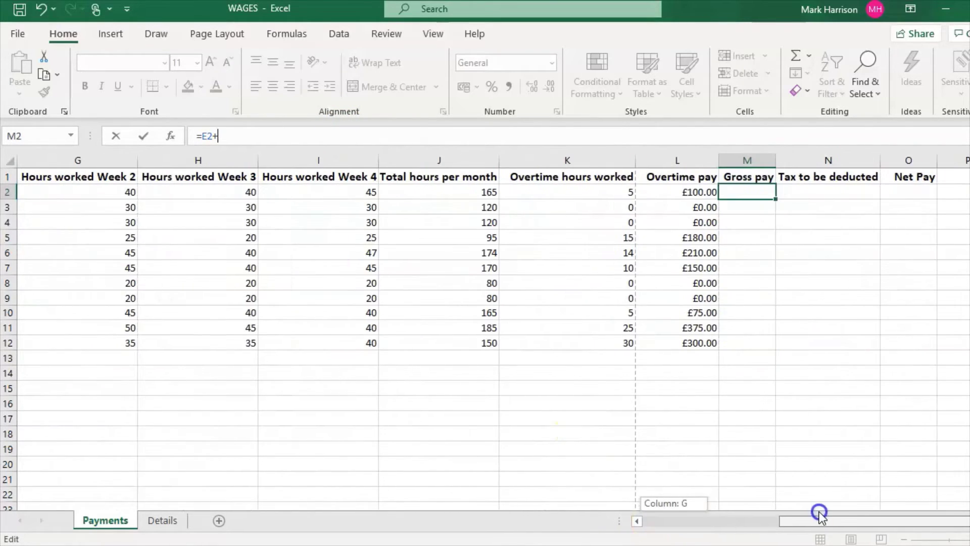
left_click(690, 191)
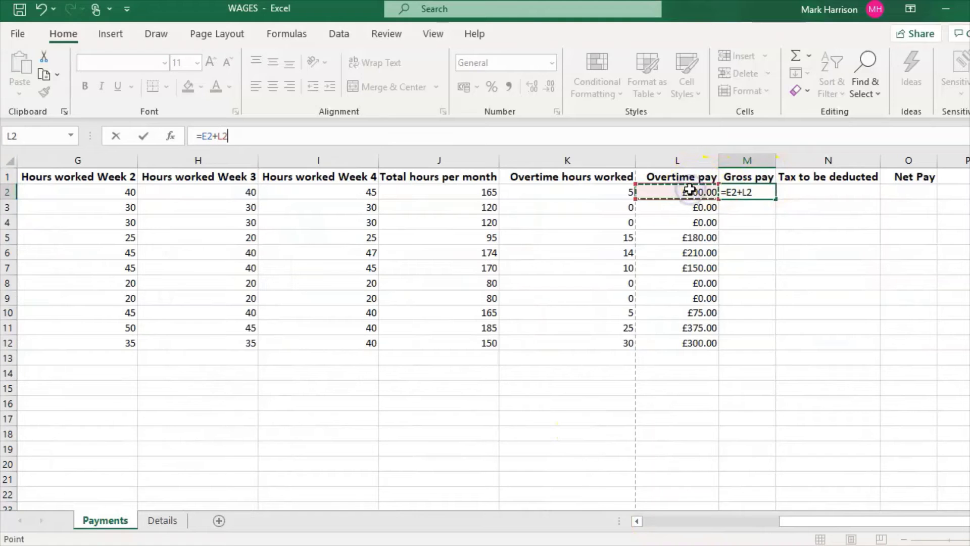
key("Return")
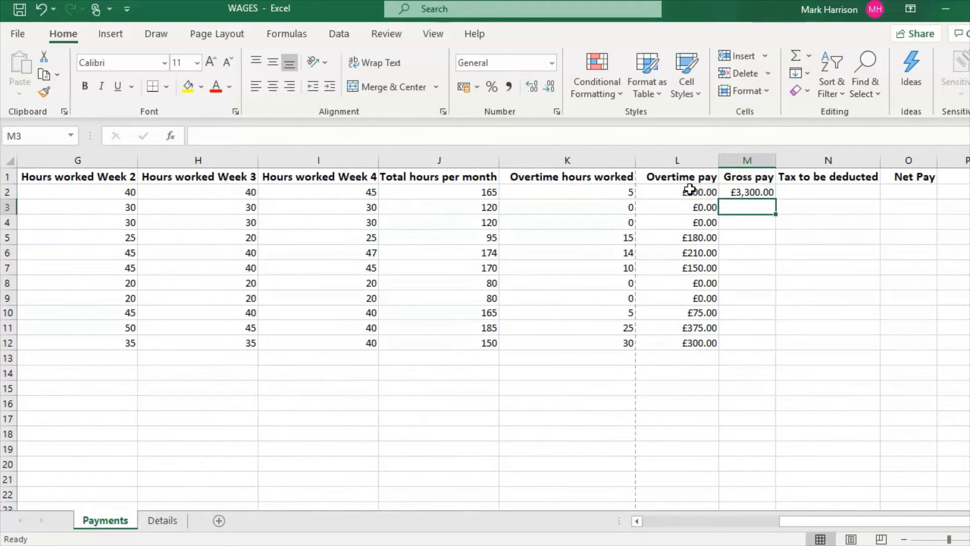
Step: Fill the gross pay formula from M2 down to M12 and inspect the copied formula in M6
left_click(761, 191)
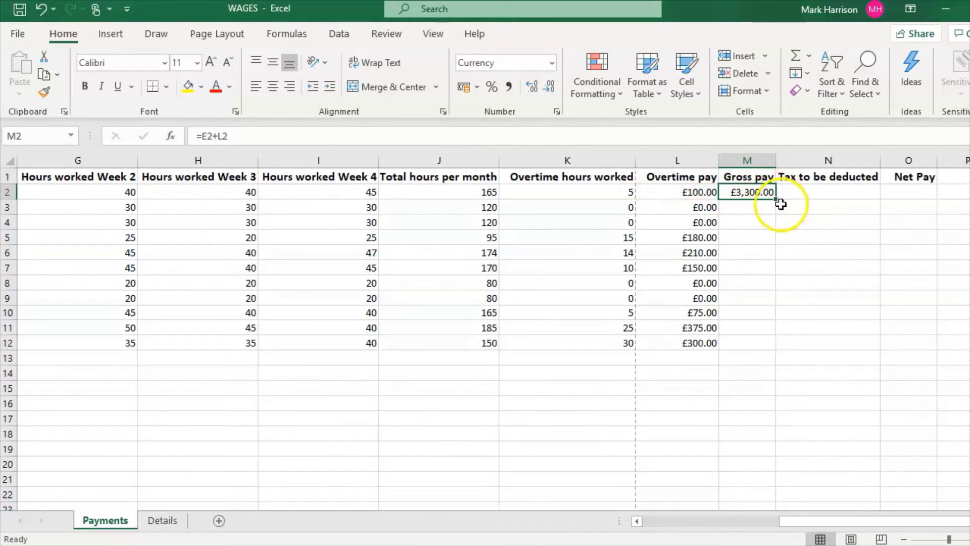
left_click_drag(776, 200, 769, 349)
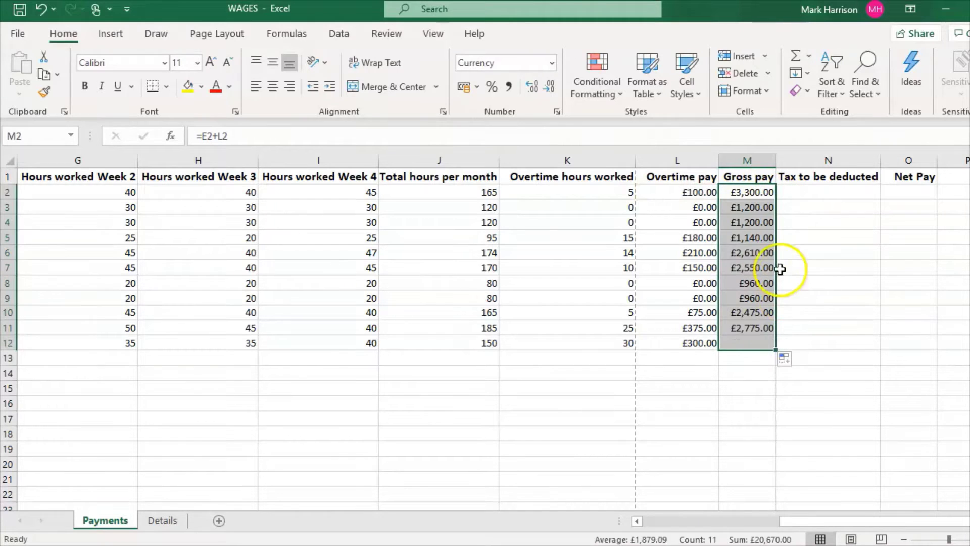
left_click(759, 253)
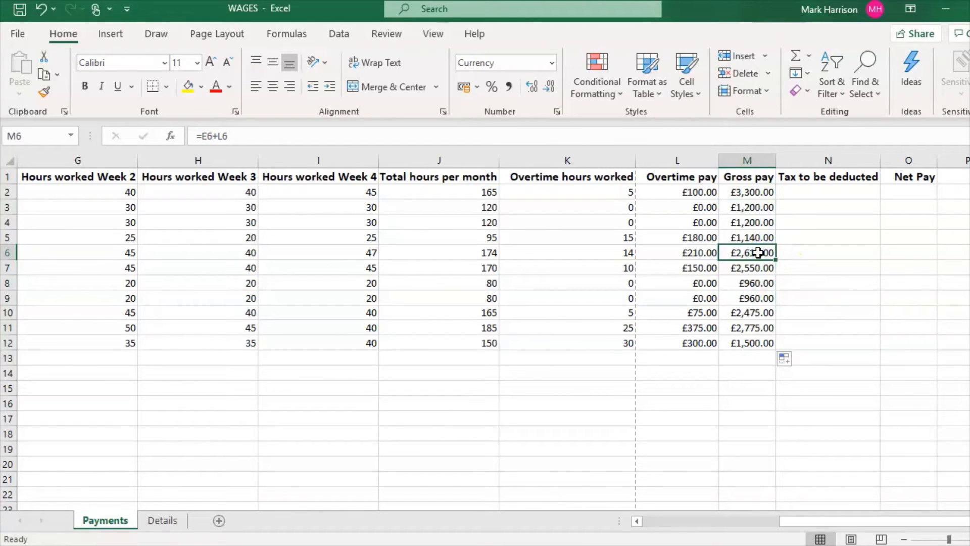
left_click(741, 192)
Step: Check the remaining formulae required in SAM.pdf against the tax and net pay columns of the Payments sheet in Excel
key("alt+Tab")
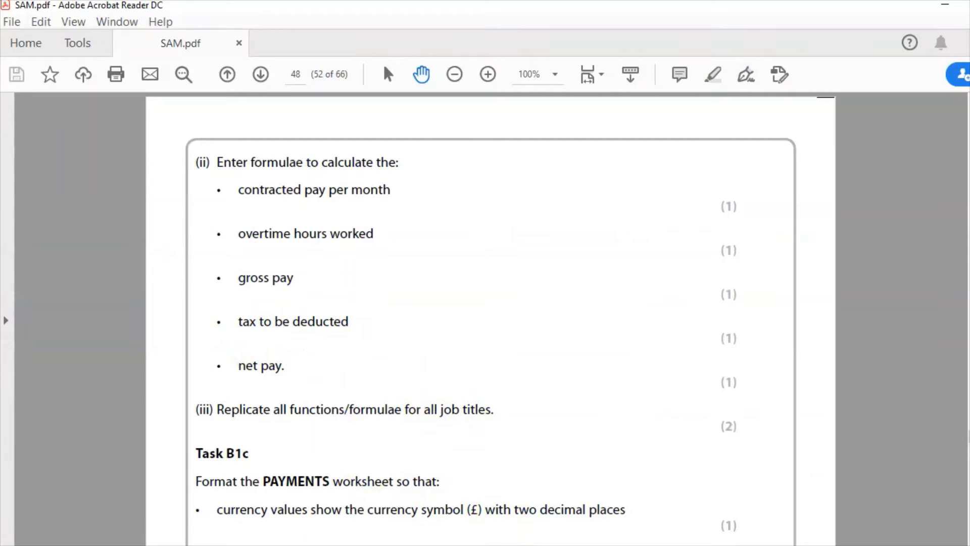
key("alt+Tab")
left_click(845, 192)
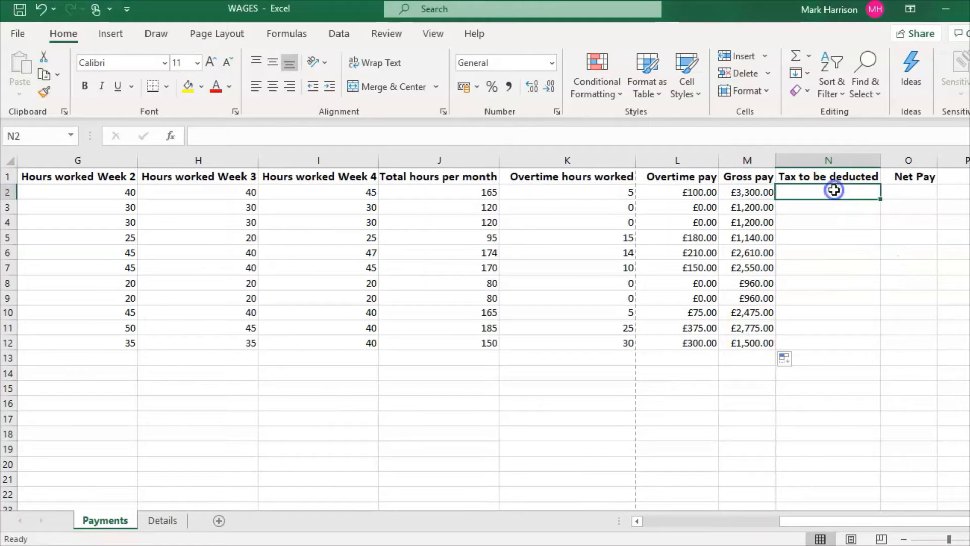
left_click(922, 191)
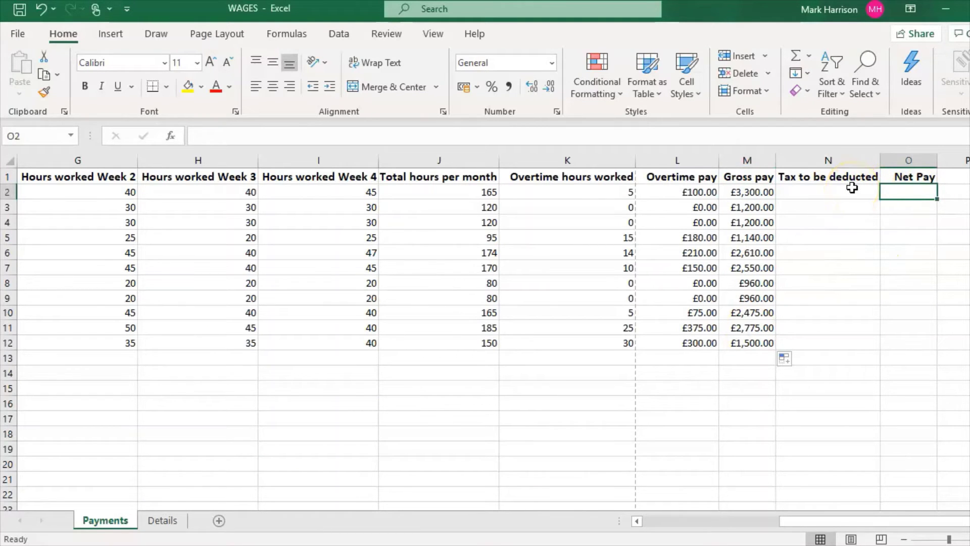
left_click(853, 188)
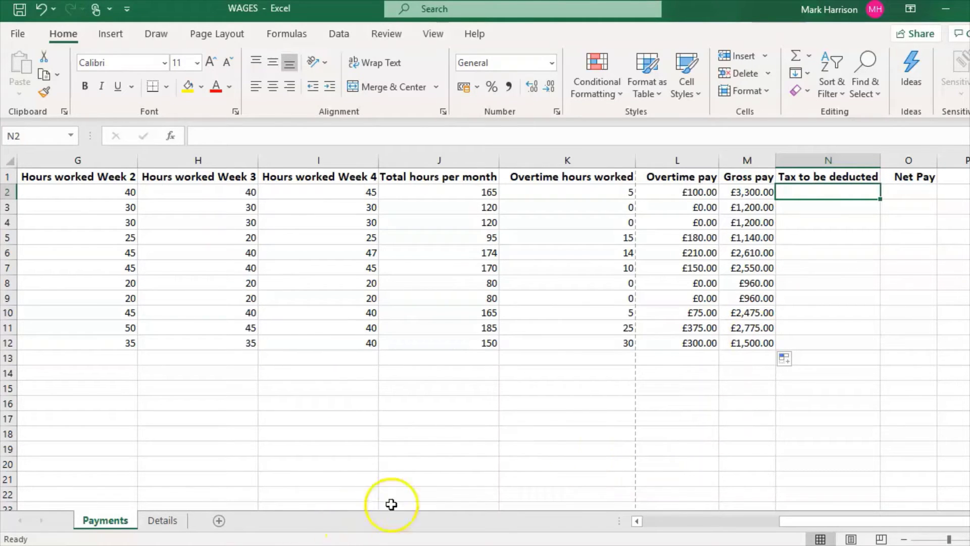
Step: Enter the formula =M2*Details!B7 in N2 to calculate the manager's tax from gross pay and the tax rate
left_click(812, 197)
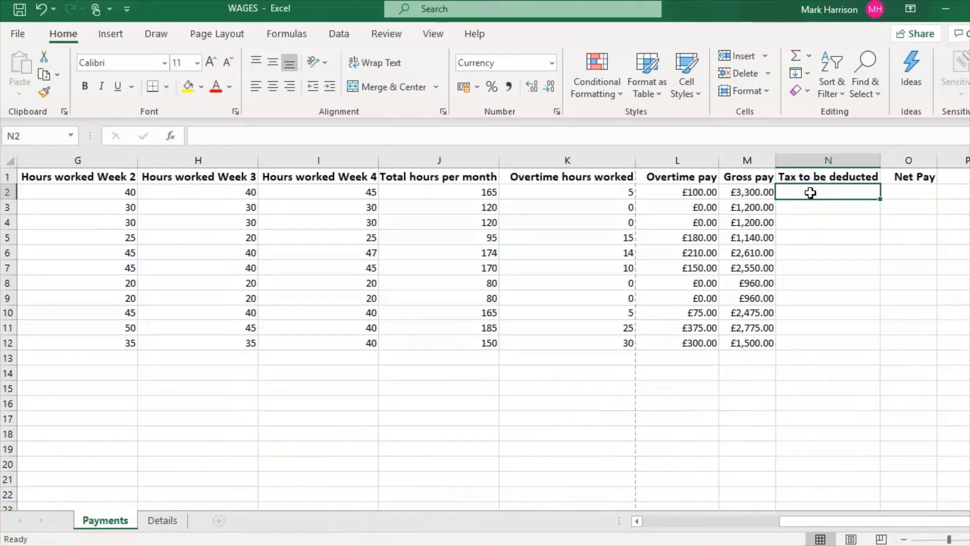
left_click(577, 130)
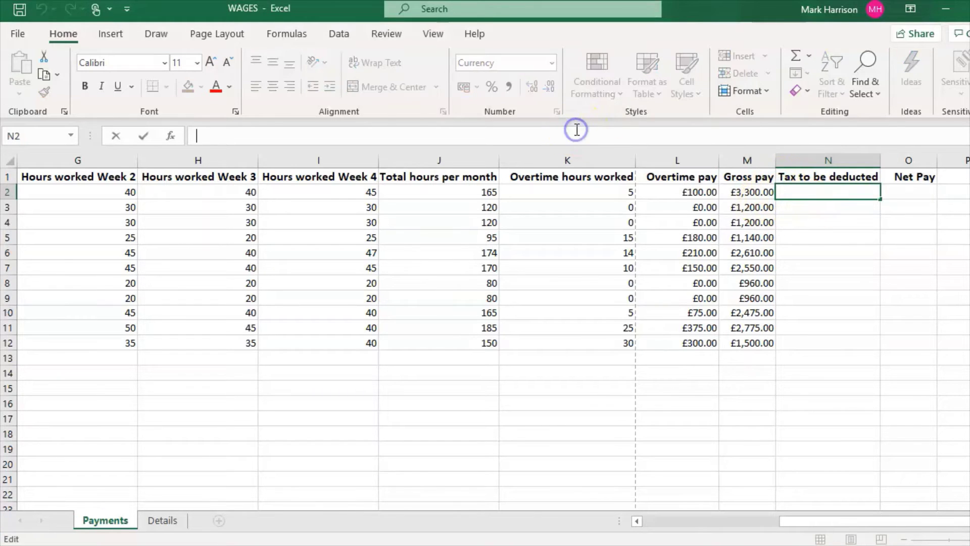
type("=")
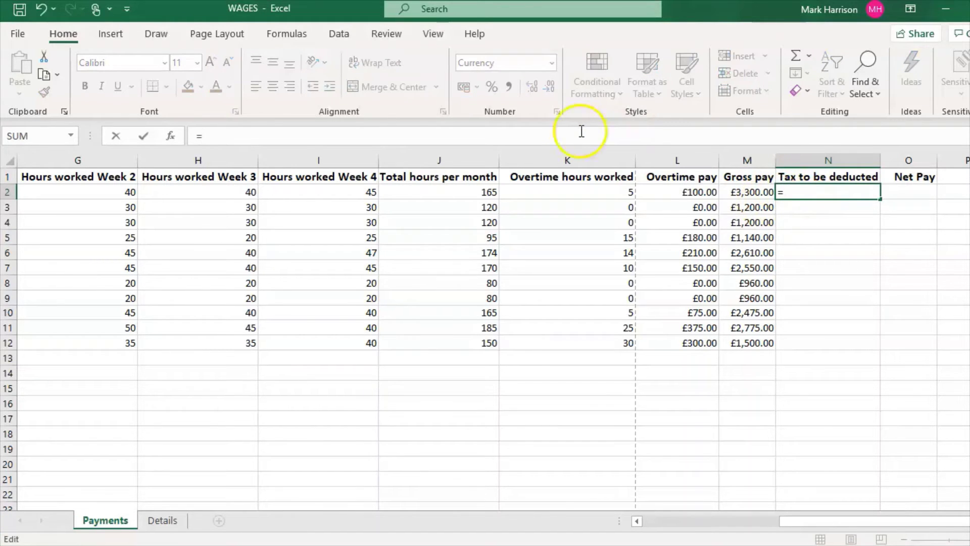
left_click(745, 193)
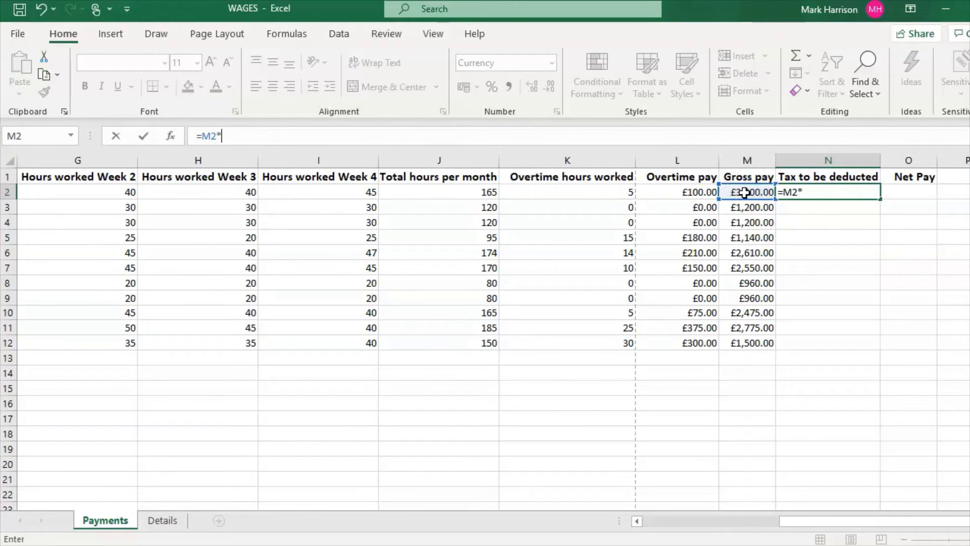
left_click(162, 520)
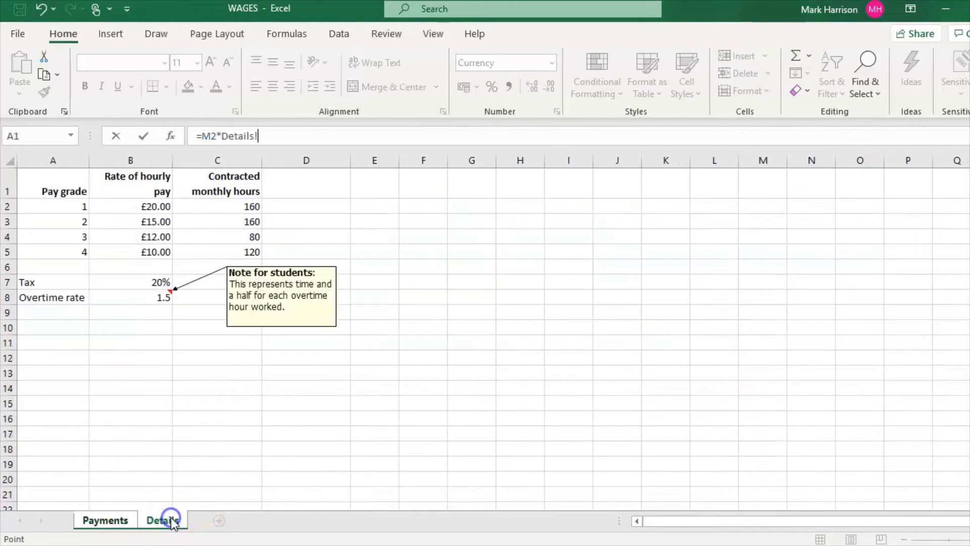
left_click(149, 286)
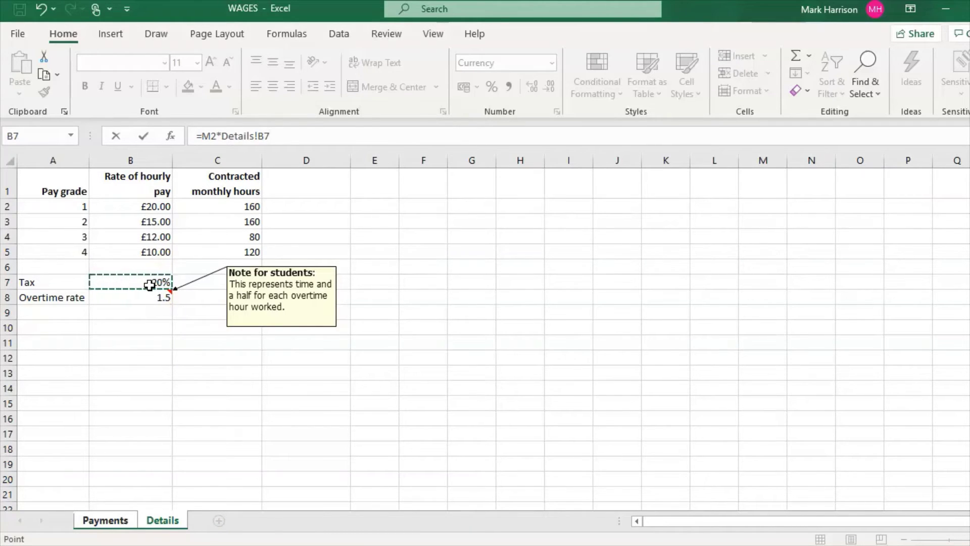
key("Return")
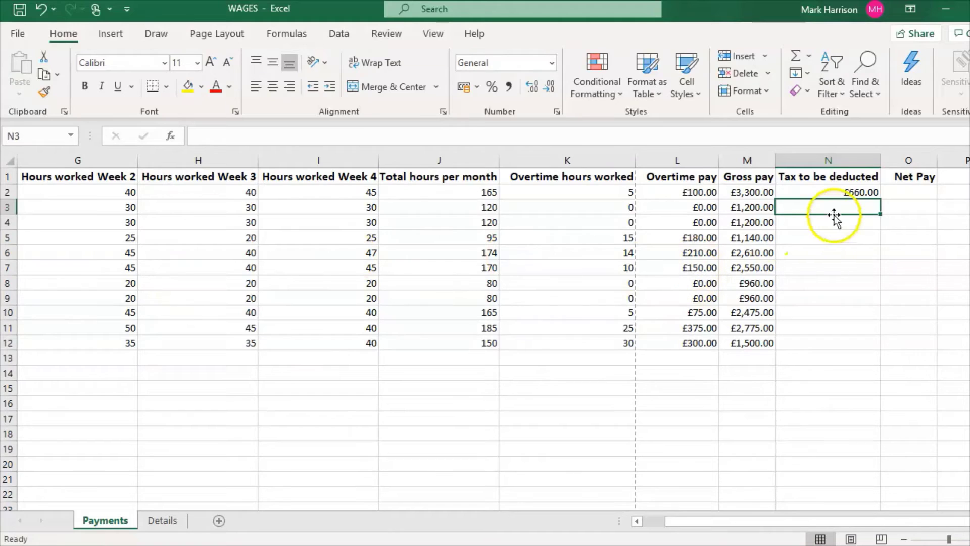
Step: Fill the tax formula from N2 down to N12 and inspect the copied formulas in N3 and N4
left_click(834, 193)
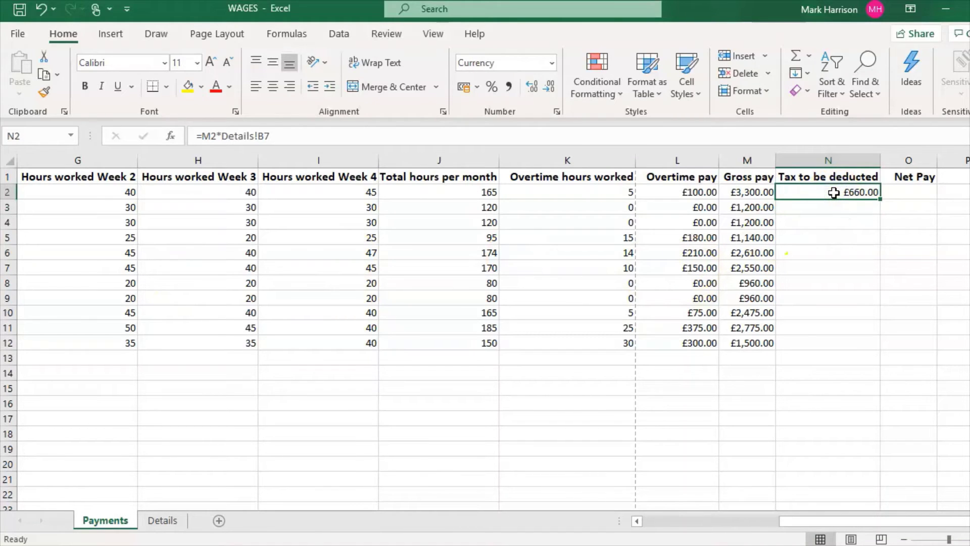
left_click_drag(880, 199, 863, 351)
left_click(856, 208)
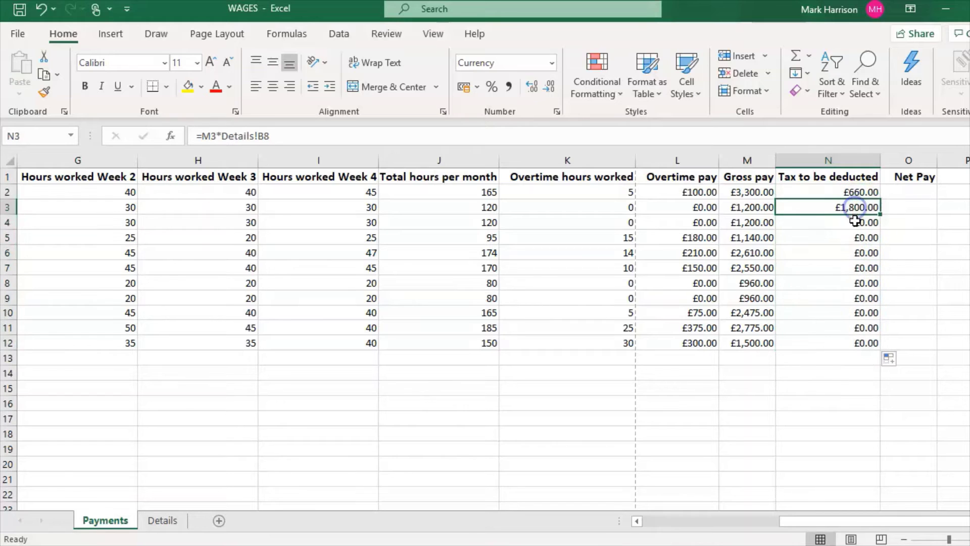
left_click(855, 221)
Step: Make the tax rate reference absolute in N2, changing the formula to =M2*Details!$B$7
left_click(858, 194)
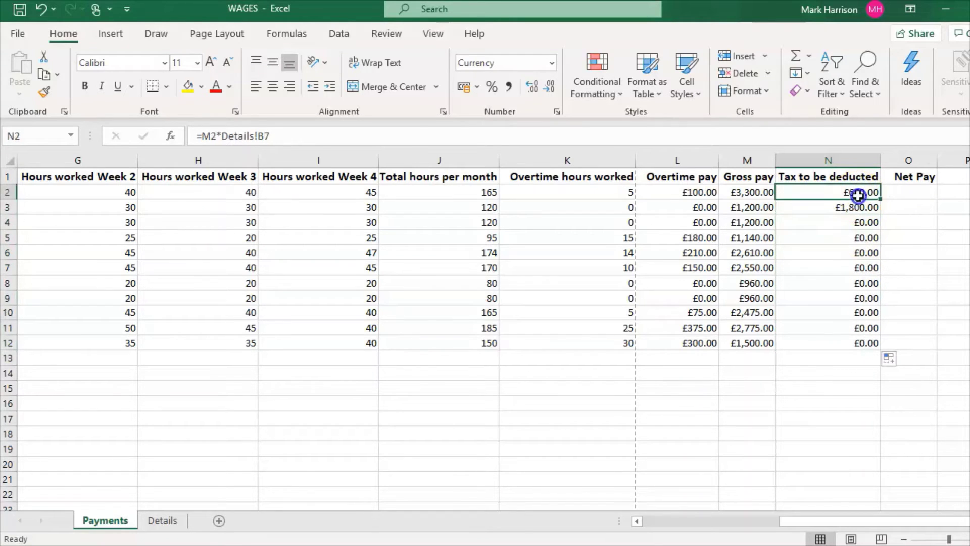
left_click(268, 136)
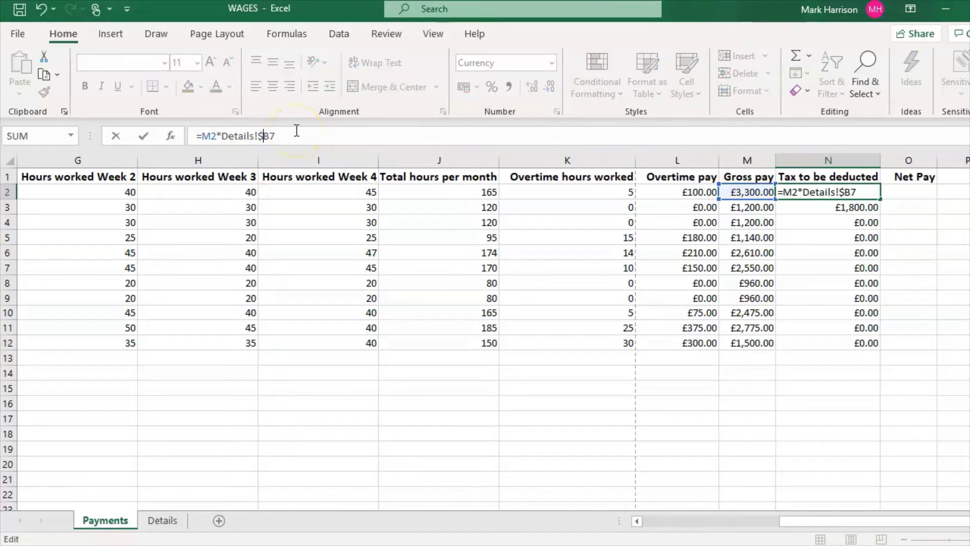
key("Return")
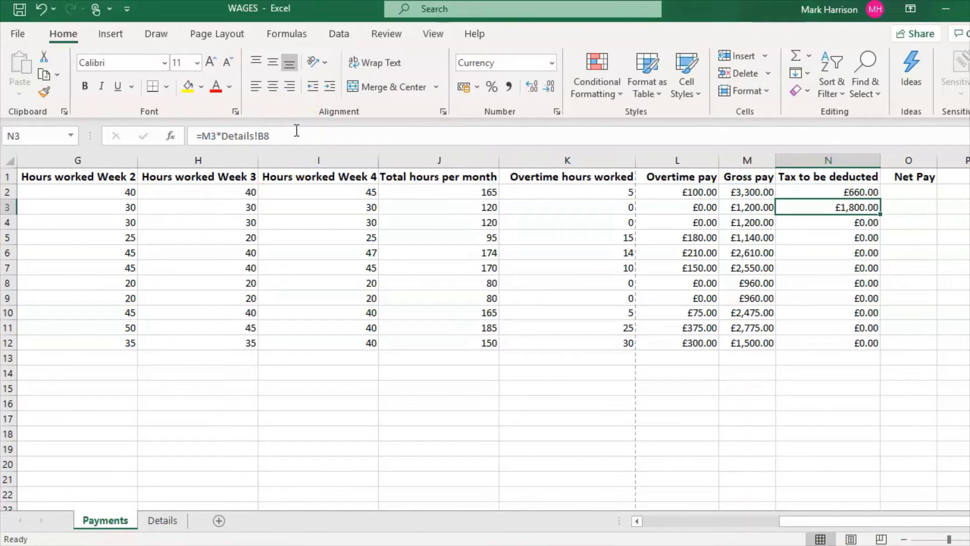
Step: Compare the edited tax formula in N2 with the formulas in N3 and N4
left_click(816, 187)
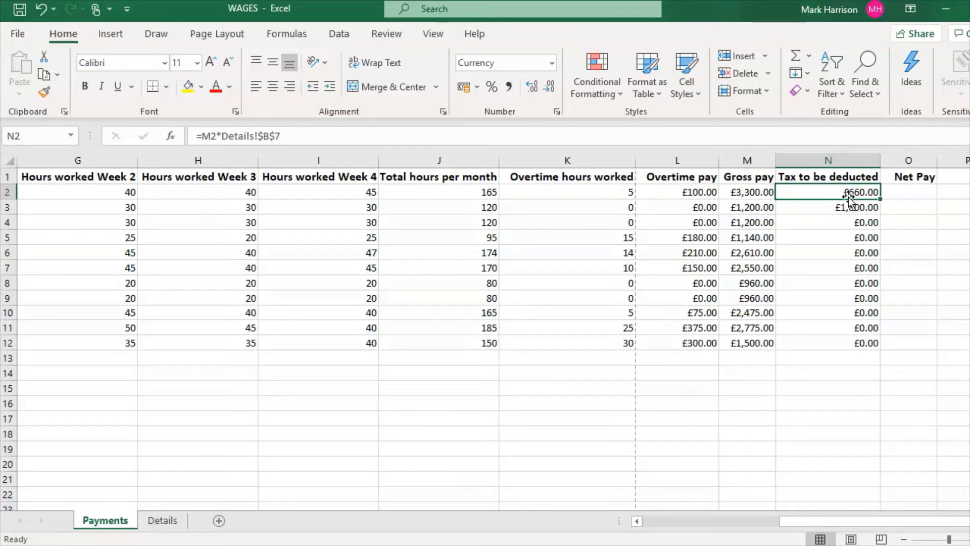
key("Down")
key("Up")
key("Down")
key("Down")
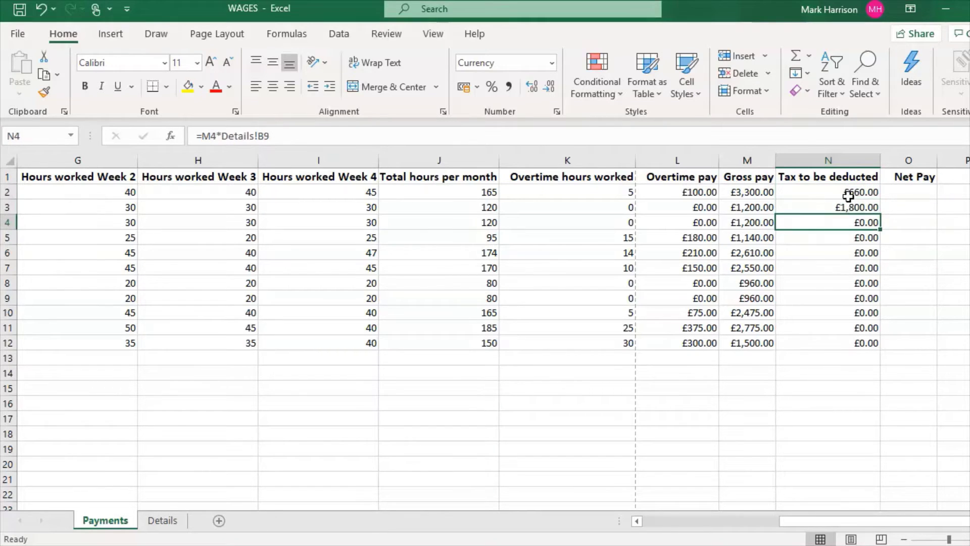
Step: Step through the tax formulas in column N to inspect how the tax rate reference shifts from row to row
key("Up")
key("Up")
key("Down")
key("Down")
key("Down")
key("Down")
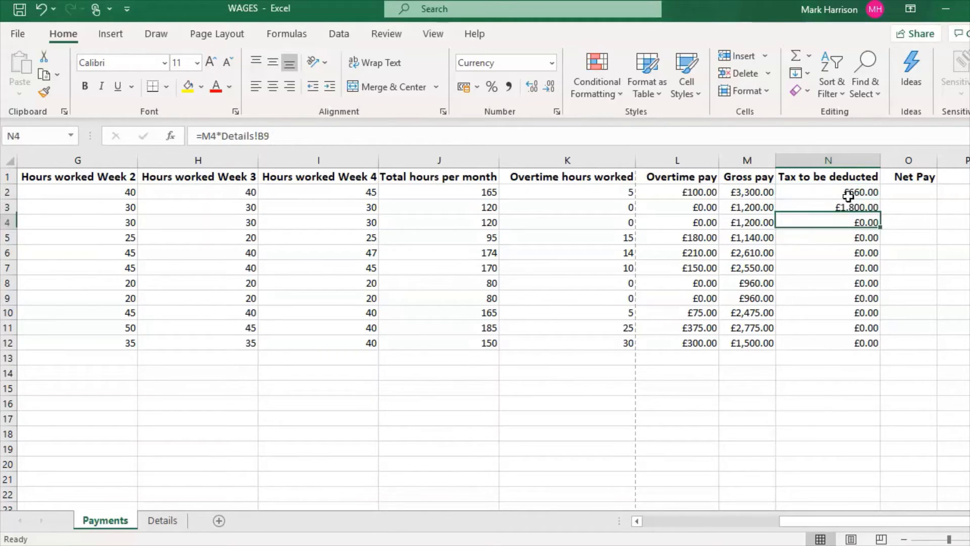
Step: Copy the tax formula with the absolute rate reference from N2 down to N12 and check the formulas in N7 and N4
key("Up")
key("Up")
key("Up")
key("Up")
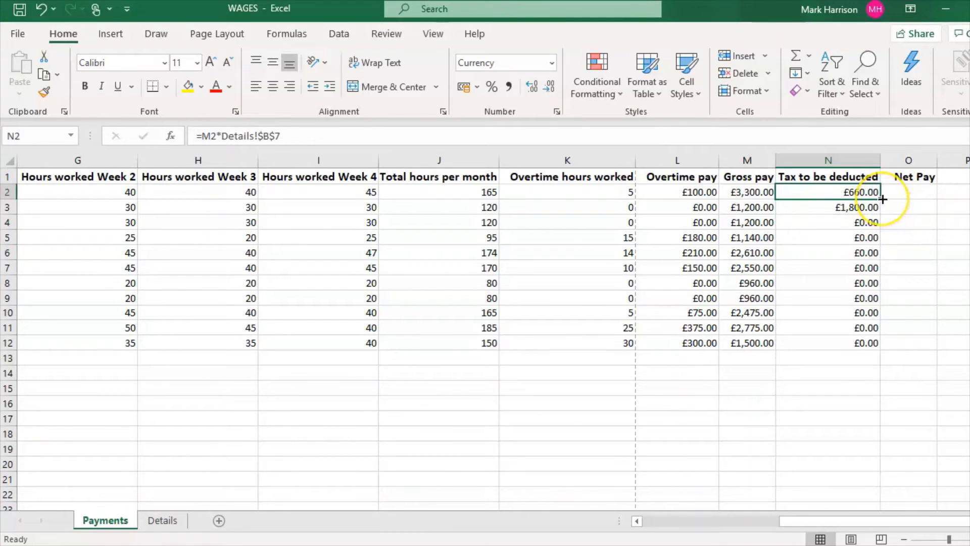
left_click_drag(884, 247, 874, 347)
left_click(869, 263)
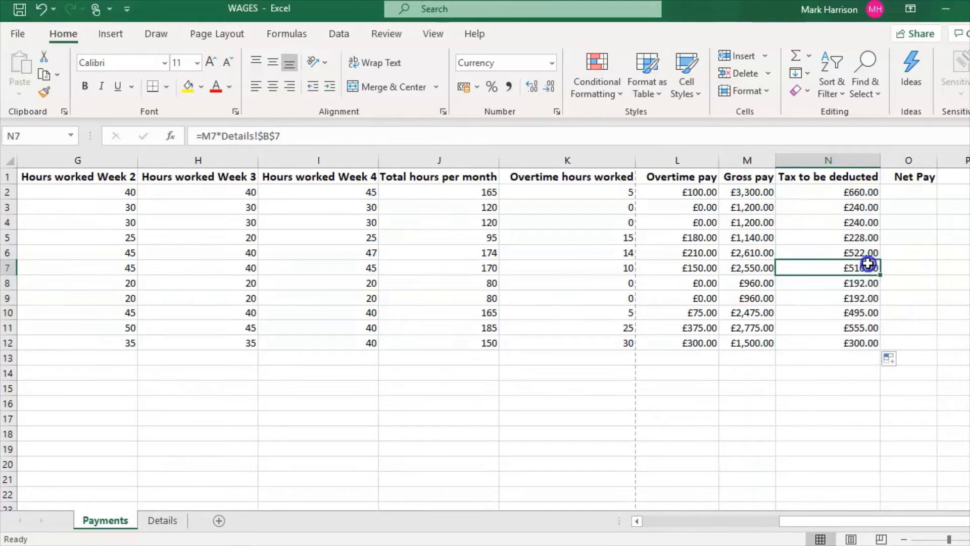
left_click(841, 218)
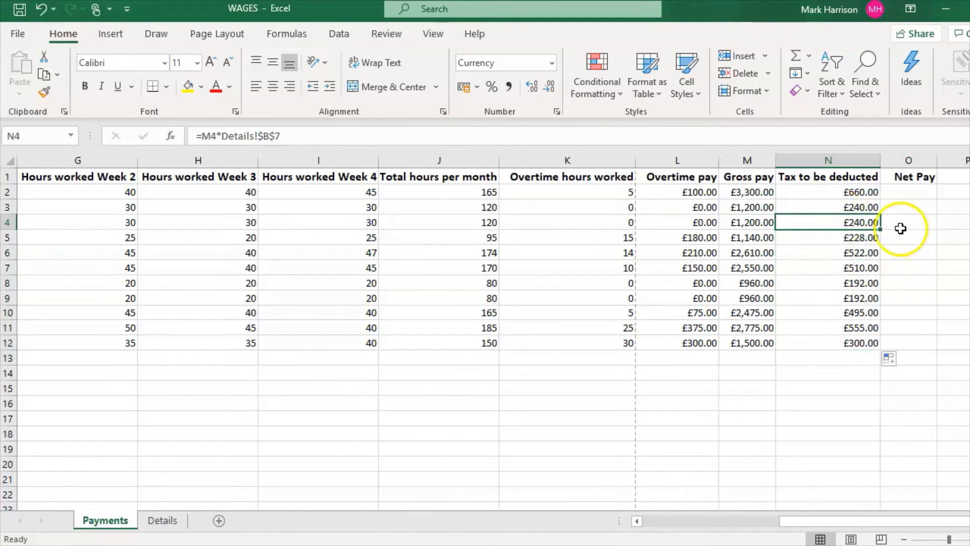
Step: Consult the formula task list in SAM.pdf and enter =M2-N2 in O2 of the WAGES workbook to calculate the manager's net pay
key("alt+Tab")
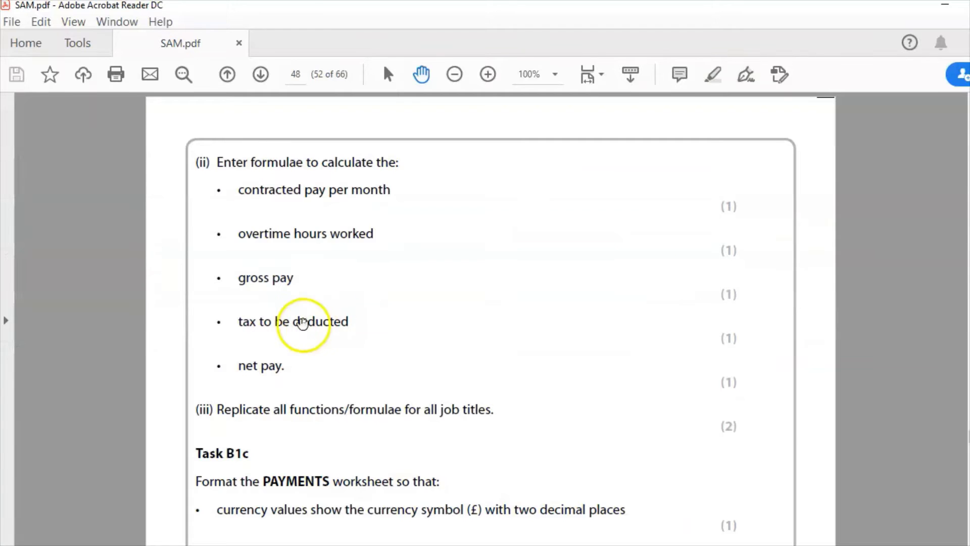
key("alt+Tab")
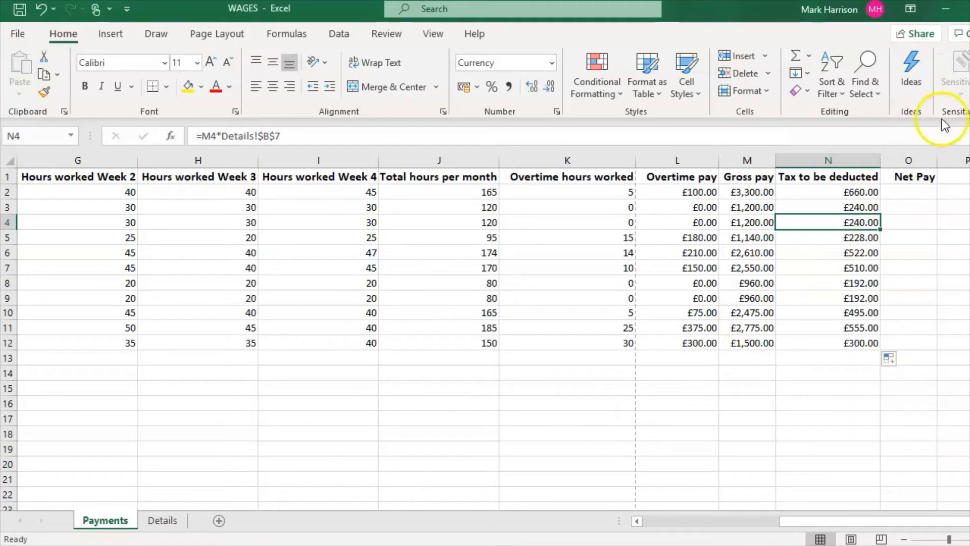
left_click(871, 192)
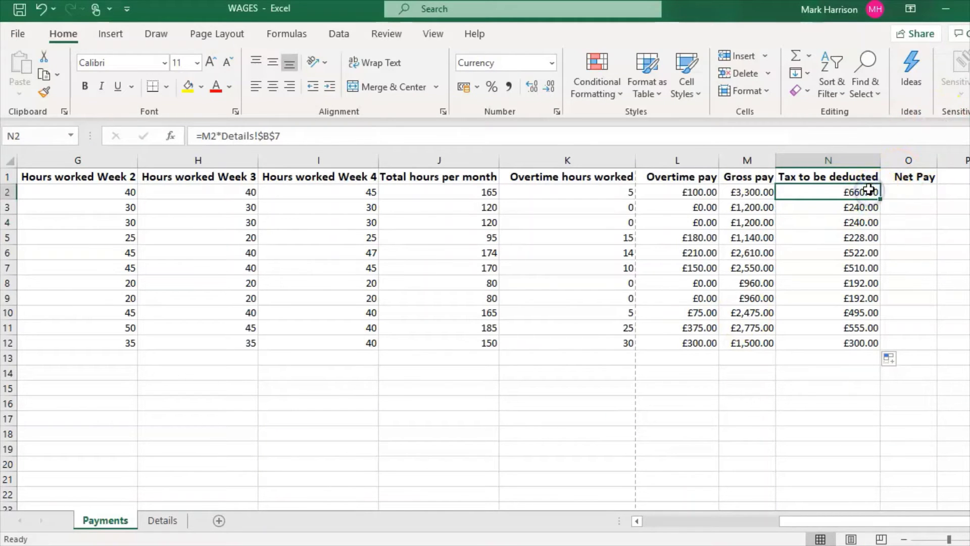
left_click(915, 192)
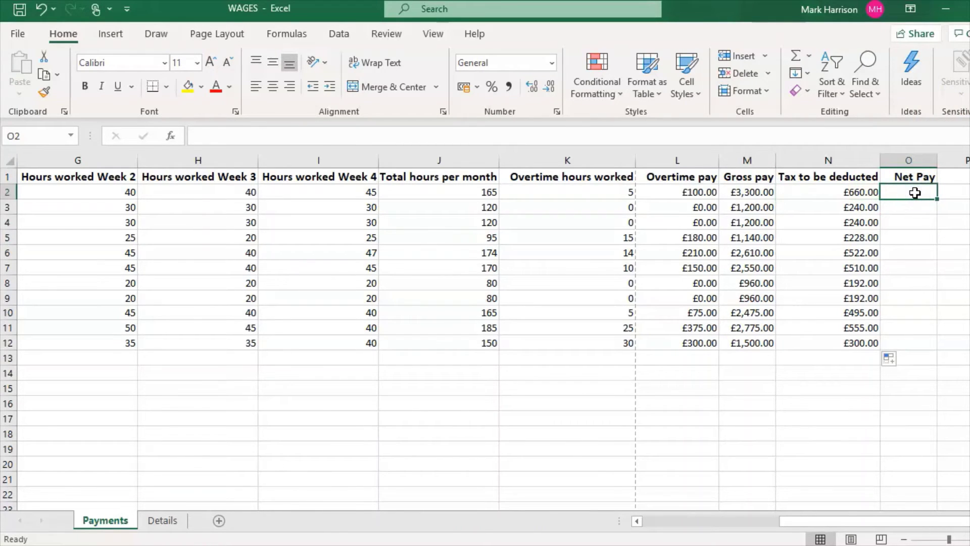
type("=")
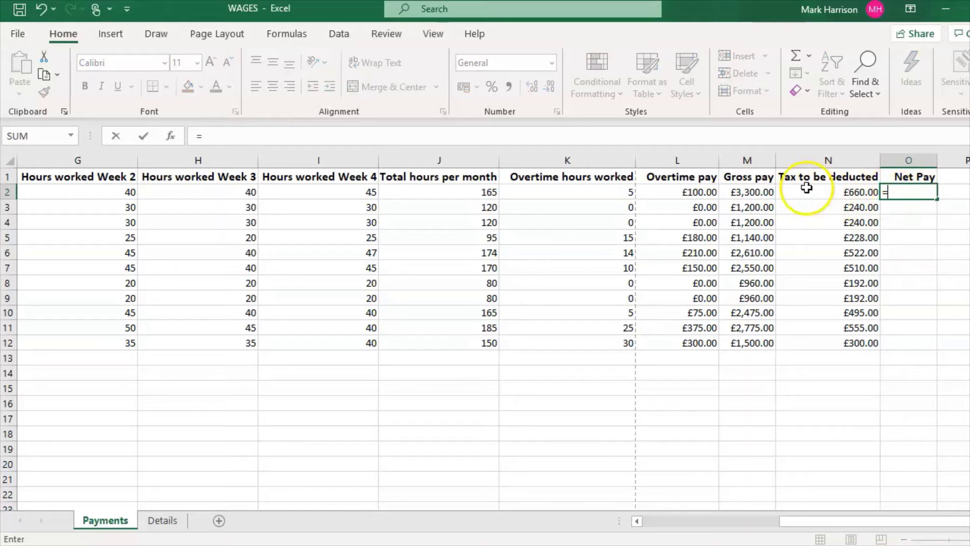
left_click(755, 191)
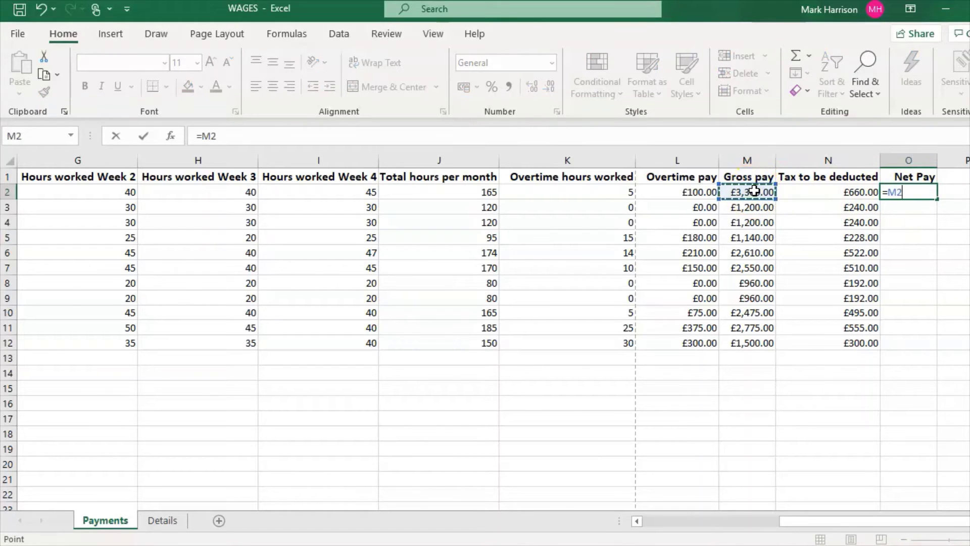
type("-")
left_click(828, 195)
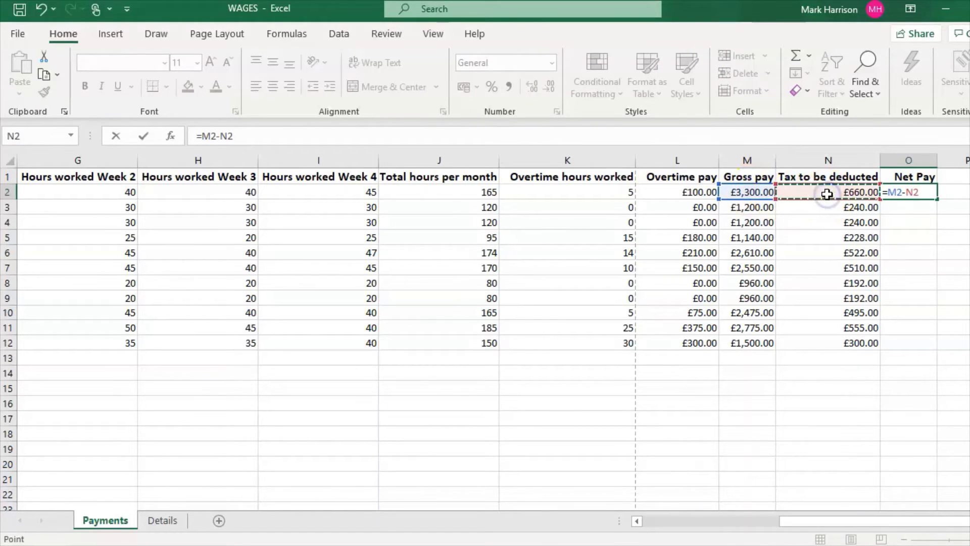
key("Return")
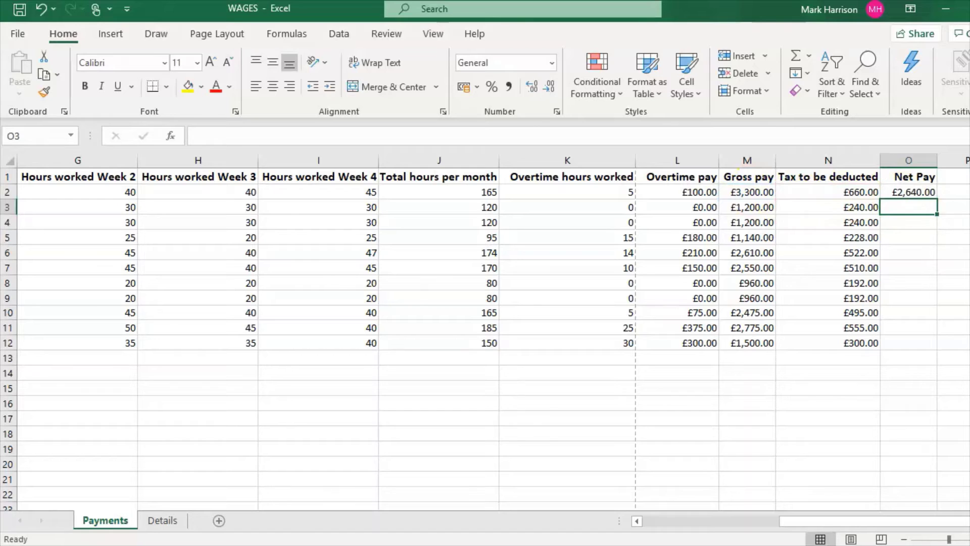
Step: Fill the net pay formula from O2 down to O12 and check the copied formula in O8
left_click(917, 192)
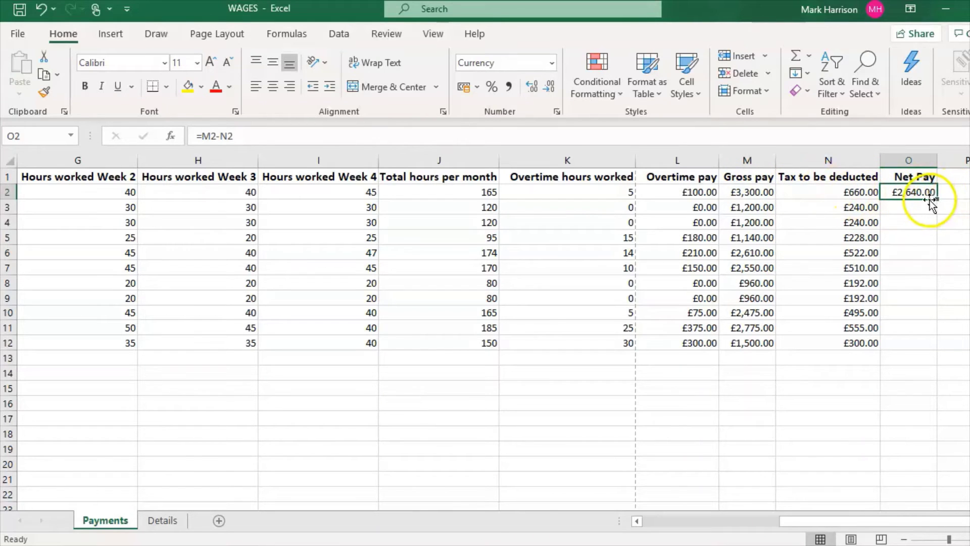
left_click_drag(939, 199, 932, 349)
left_click(903, 276)
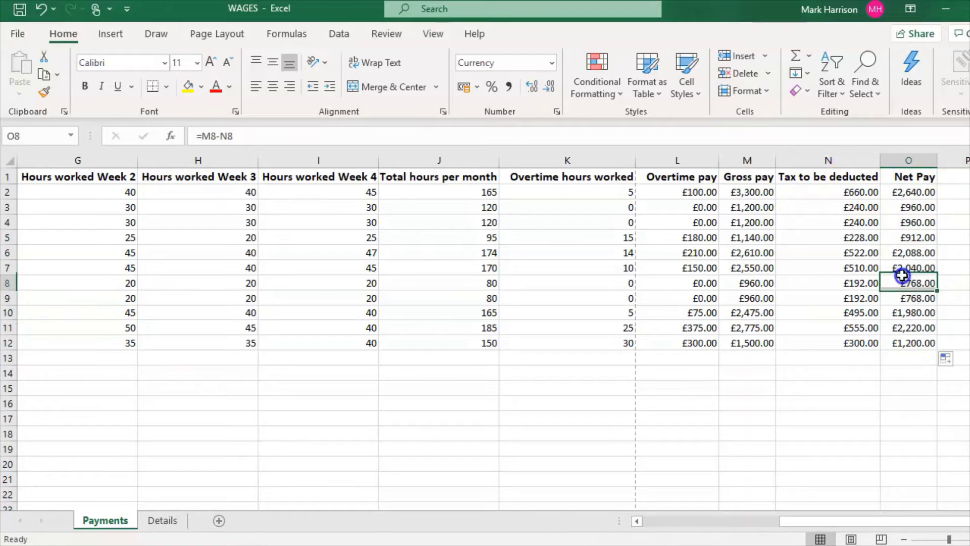
Step: Compare the Payments sheet's columns with the formula tasks in SAM.pdf and read the Task B1c formatting, saving and printing requirements
key("alt+Tab")
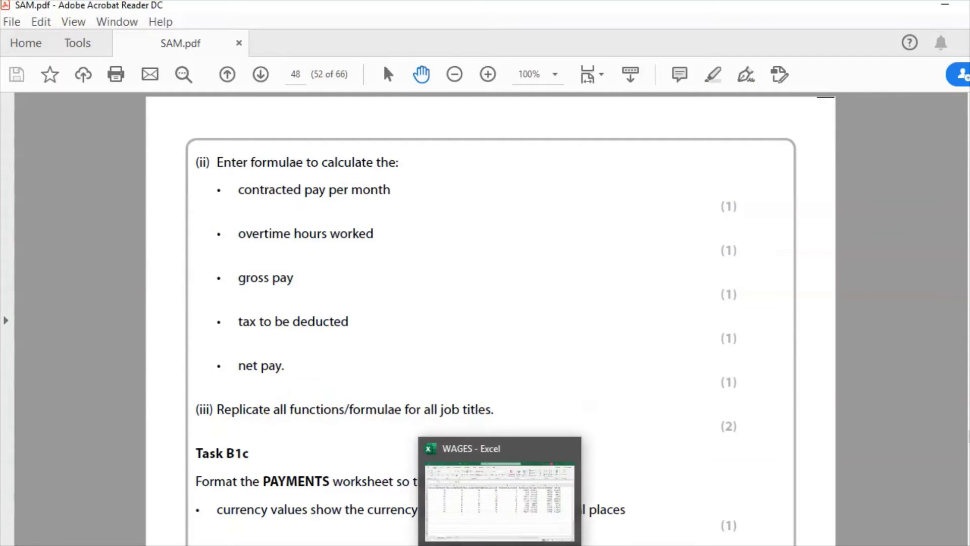
left_click(503, 498)
left_click(705, 275)
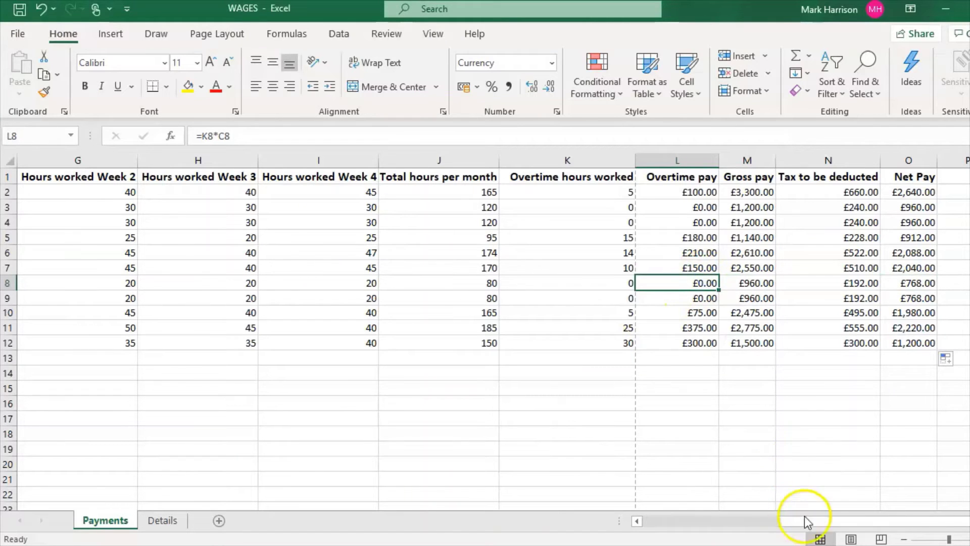
left_click_drag(805, 520, 836, 519)
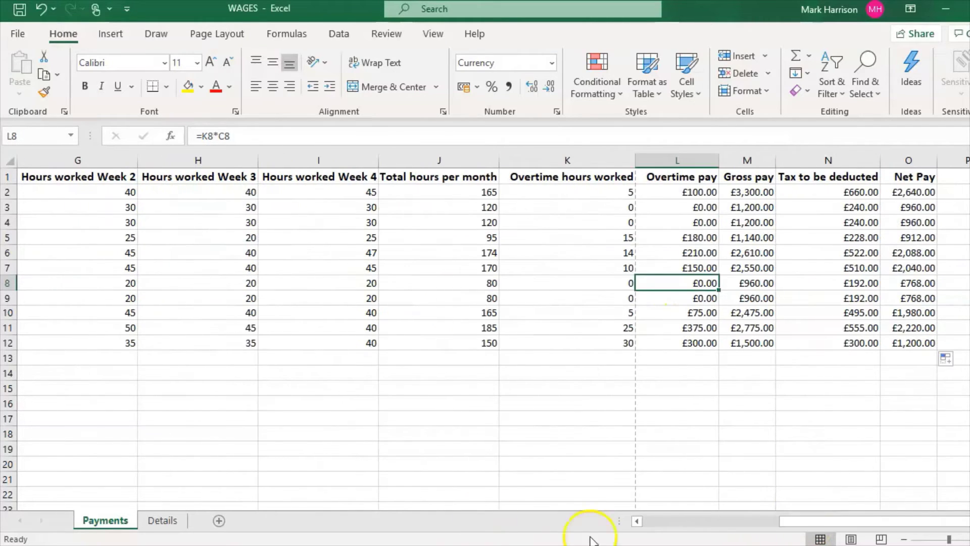
key("alt+Tab")
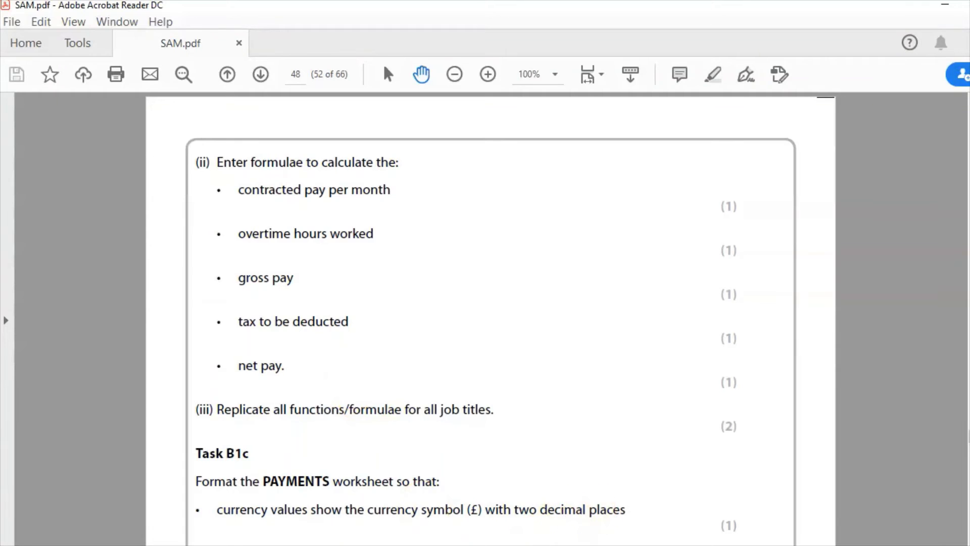
key("alt+Tab")
left_click_drag(747, 521, 641, 519)
left_click(60, 208)
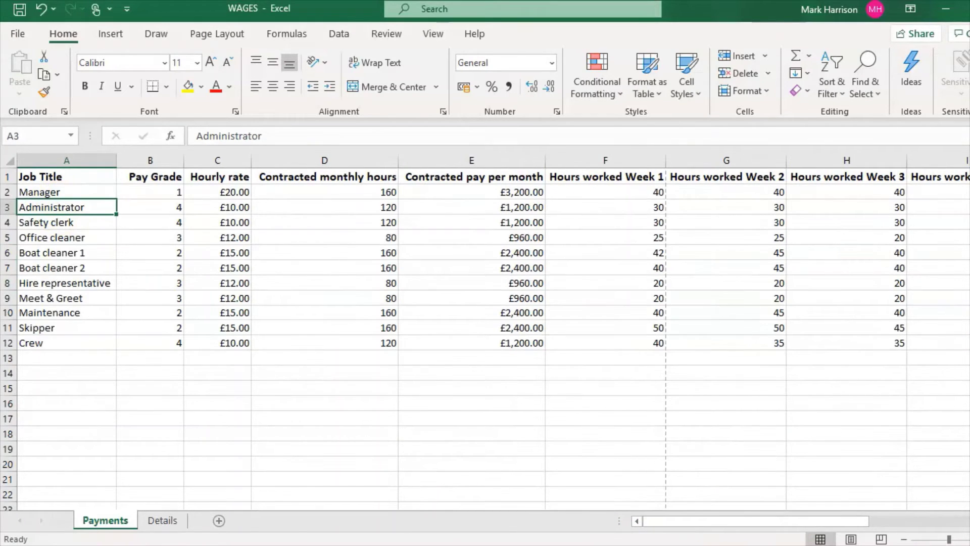
key("alt+Tab")
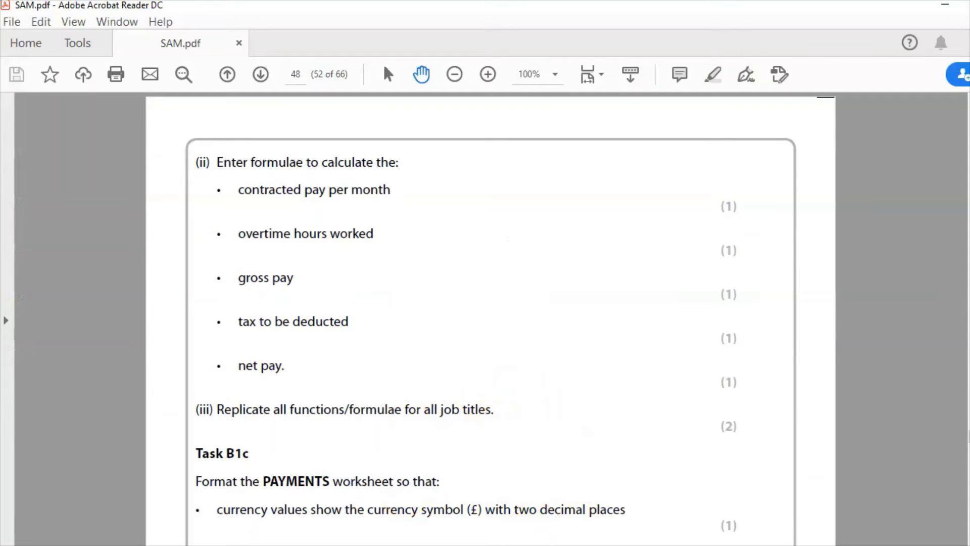
scroll(685, 454, "down", 6)
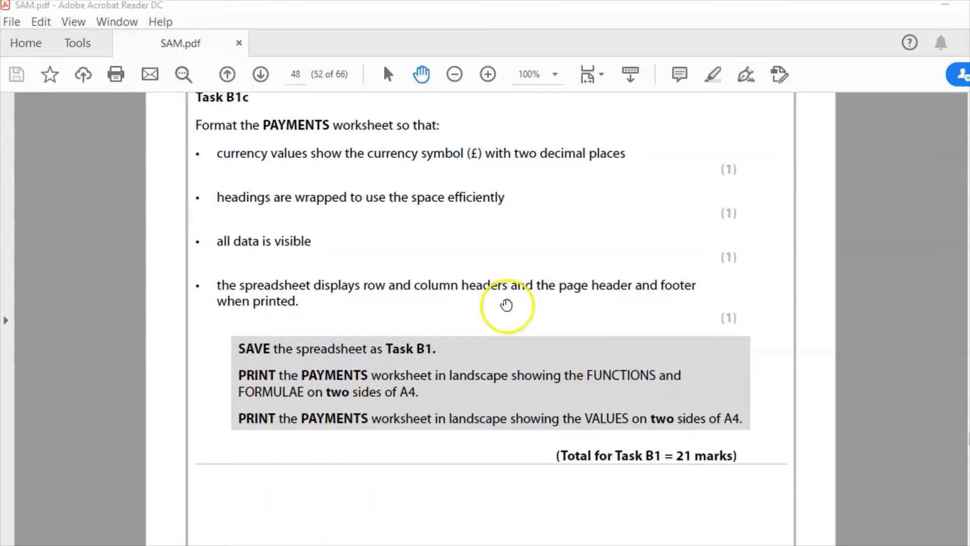
Step: Switch to the WAGES workbook in Excel and check the number formats of the hours and pay columns on the Payments sheet
key("alt+Tab")
left_click(272, 210)
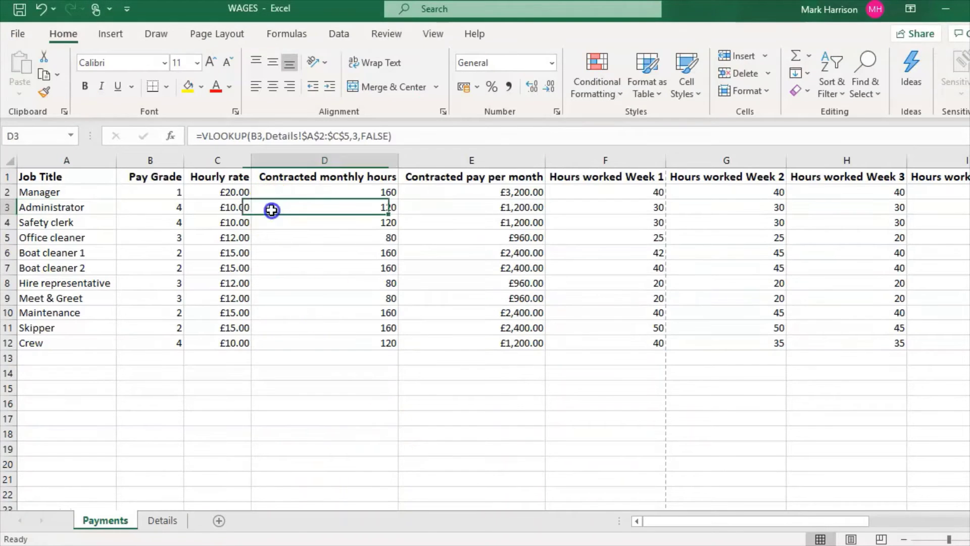
left_click(486, 204)
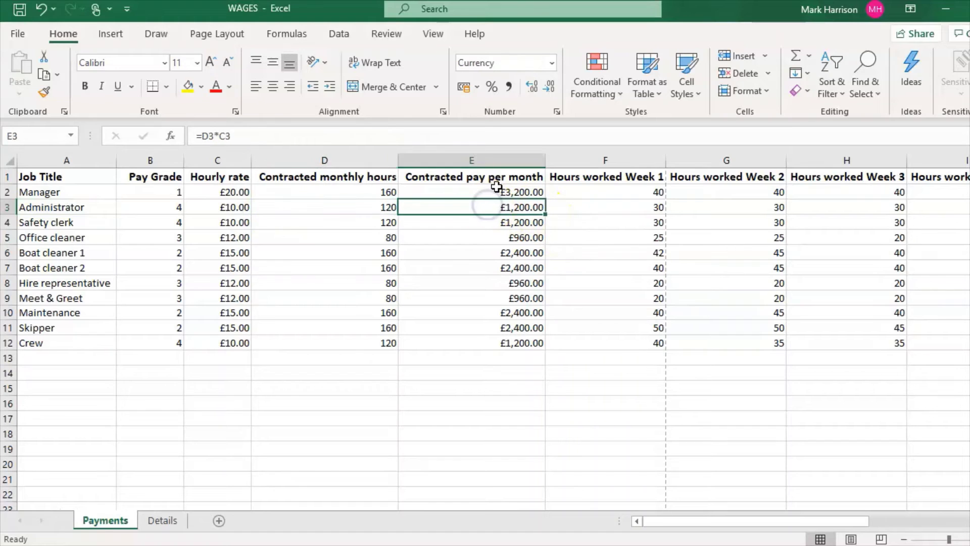
left_click(497, 188)
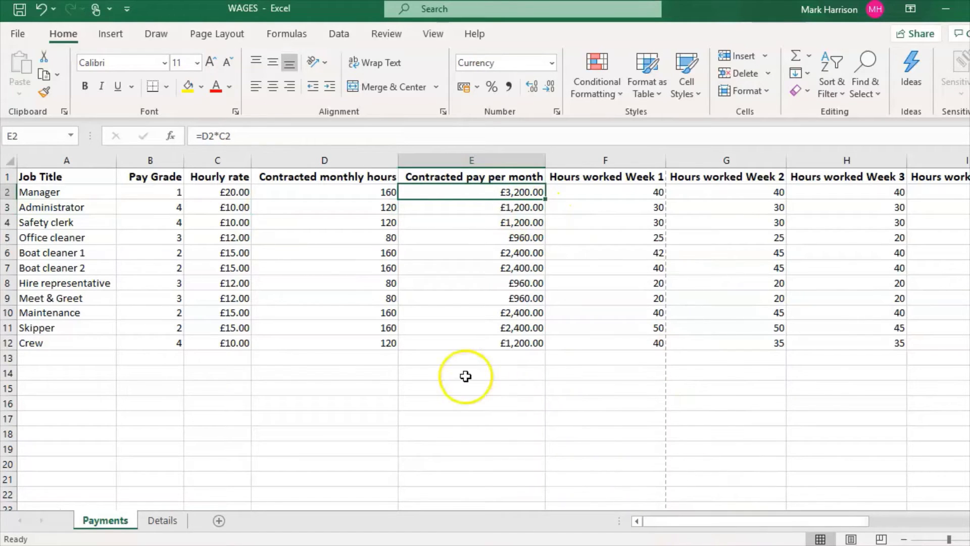
left_click(223, 193)
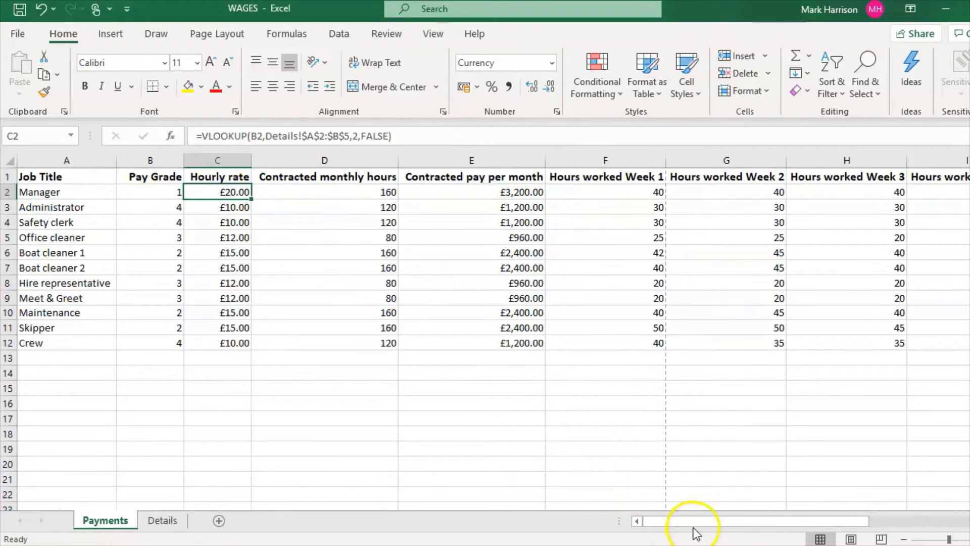
left_click_drag(685, 521, 862, 517)
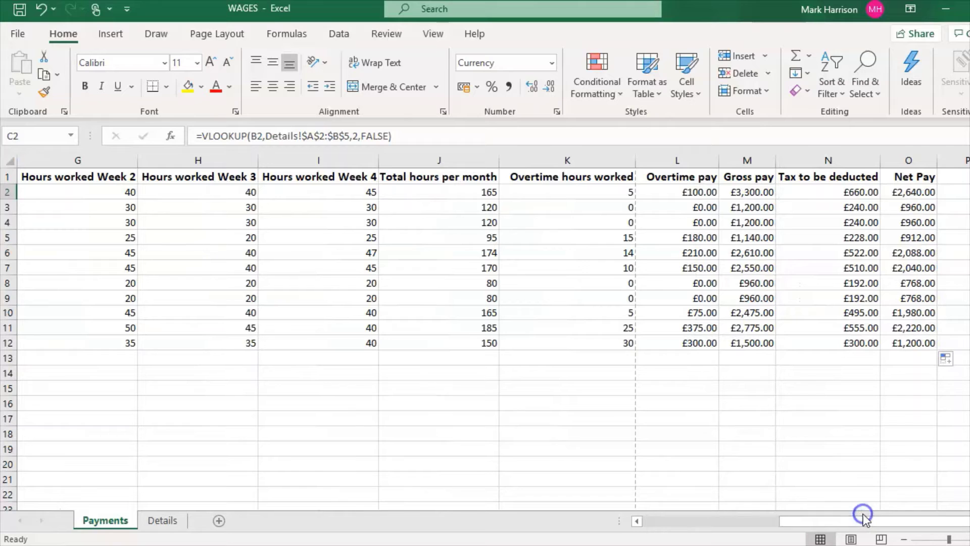
left_click(680, 191)
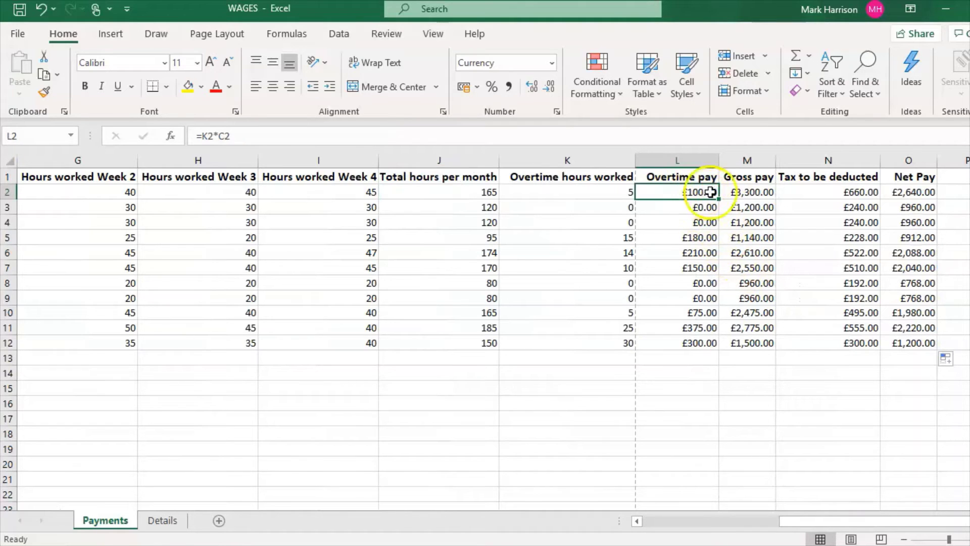
left_click(734, 195)
left_click(809, 197)
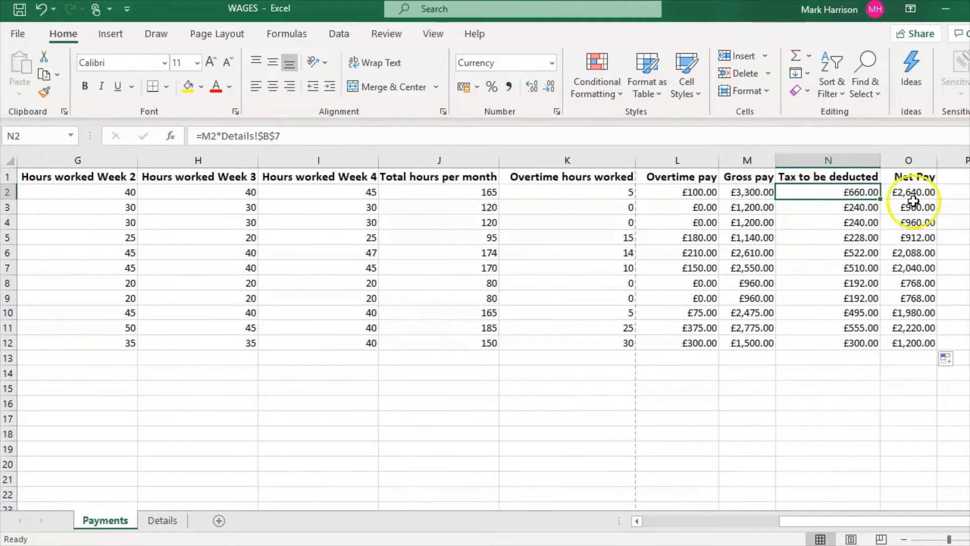
left_click(916, 194)
left_click(576, 195)
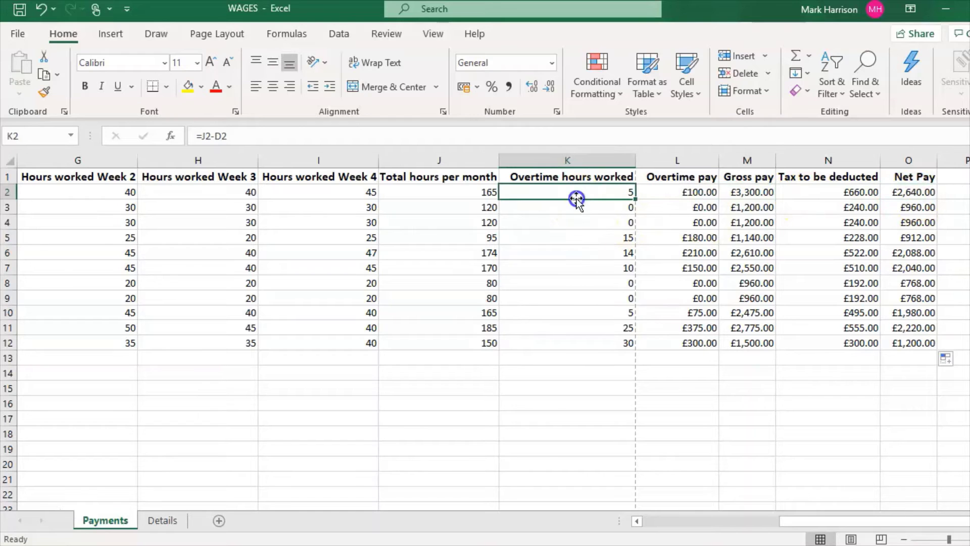
left_click_drag(794, 521, 642, 527)
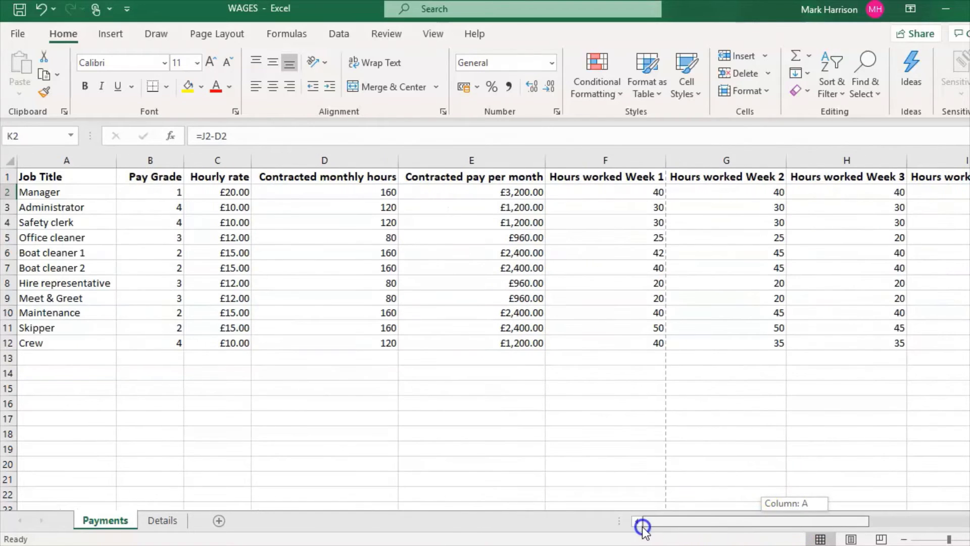
Step: Inspect the number format settings of the Hourly rate values in C2:C12, checking currency symbol and decimal places
left_click_drag(217, 191, 235, 343)
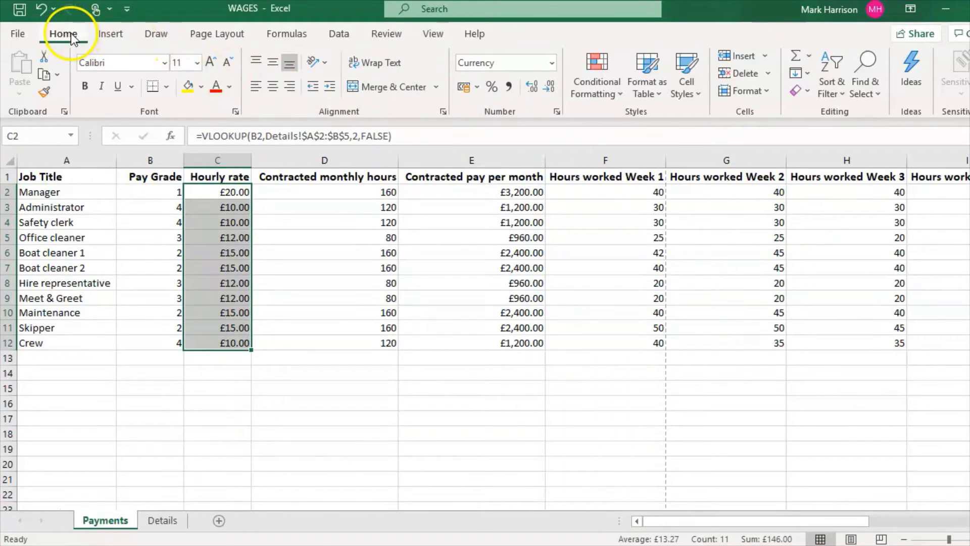
left_click(735, 92)
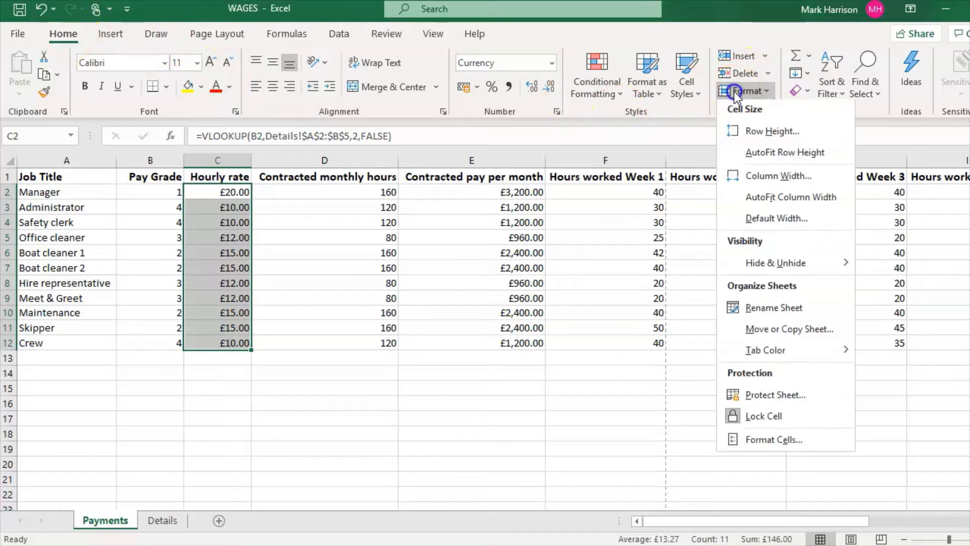
left_click(792, 444)
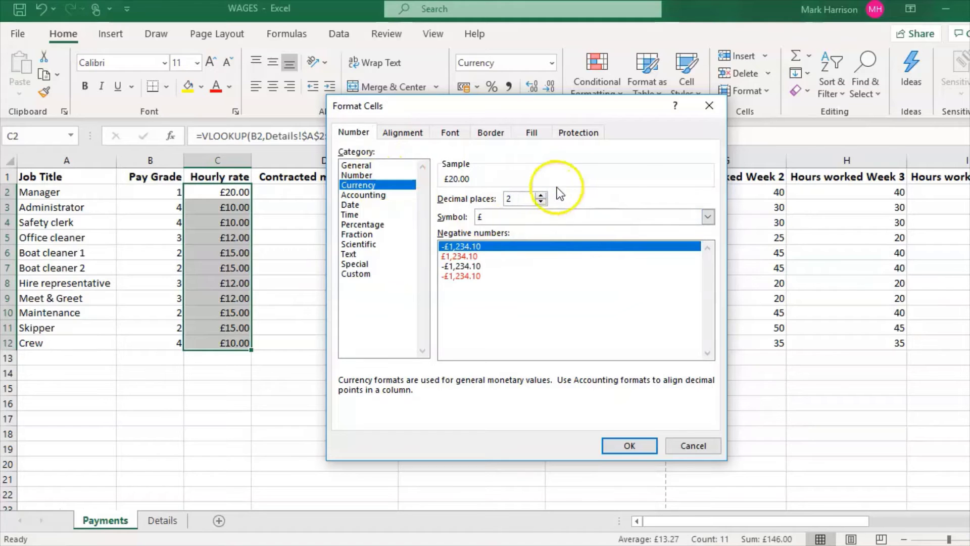
left_click(709, 107)
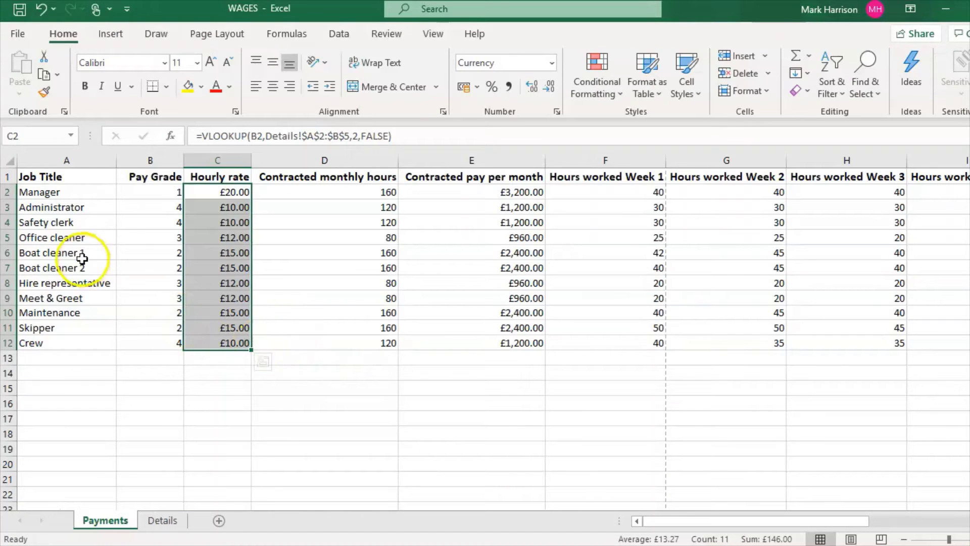
Step: Turn on text wrapping for all the Payments headings in A1:O1
left_click(82, 253)
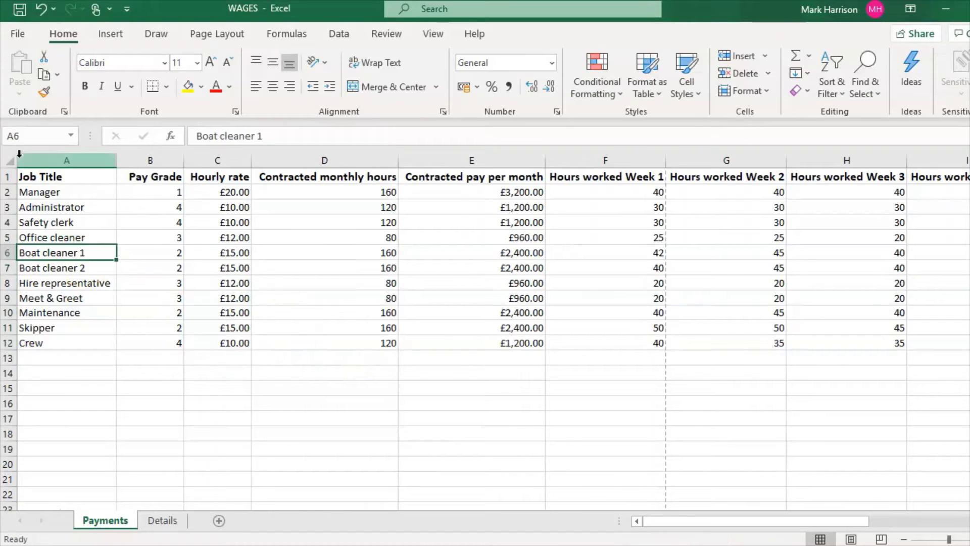
left_click_drag(45, 177, 889, 182)
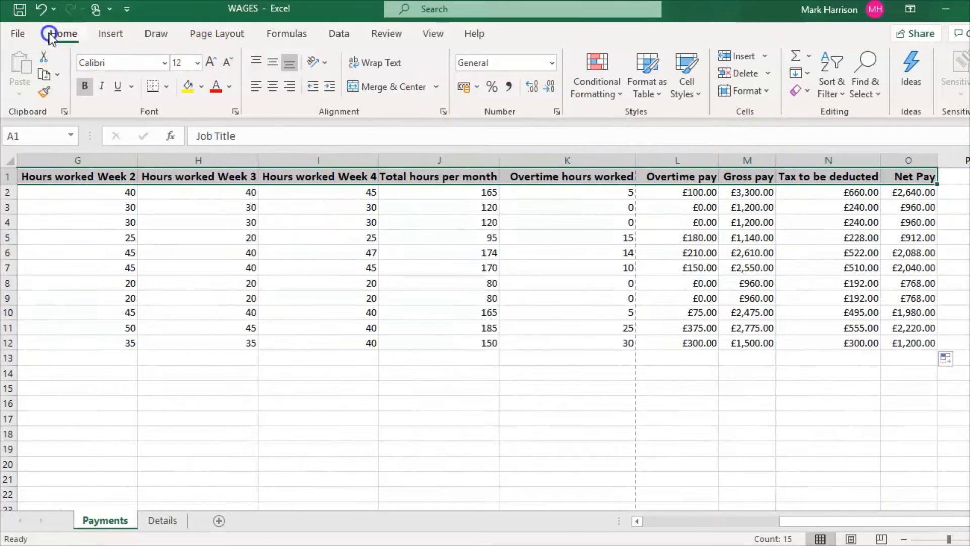
left_click(741, 91)
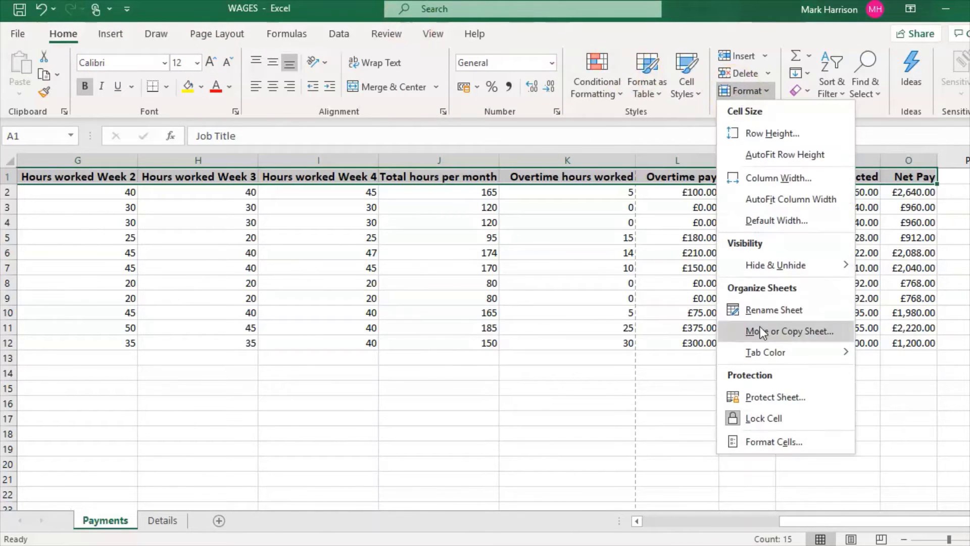
left_click(765, 439)
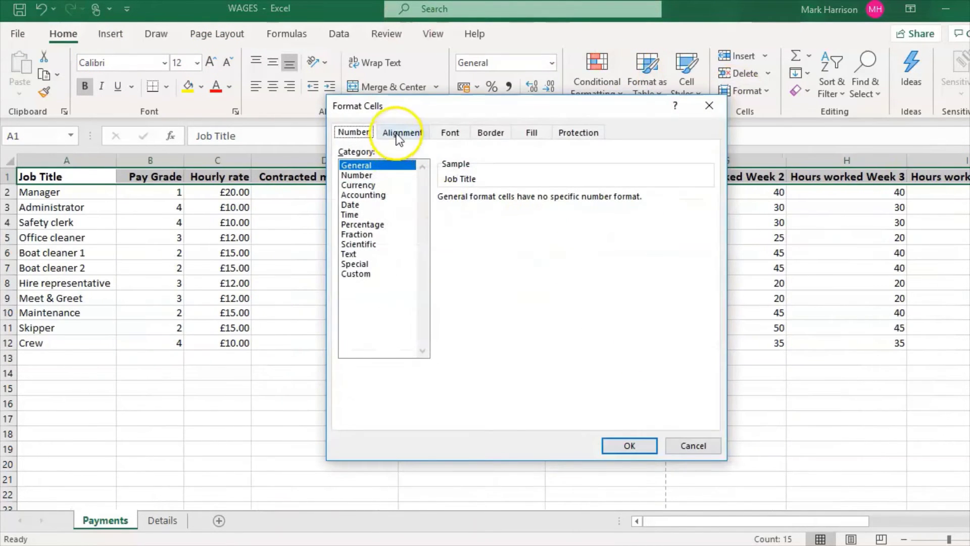
left_click(400, 135)
left_click(349, 262)
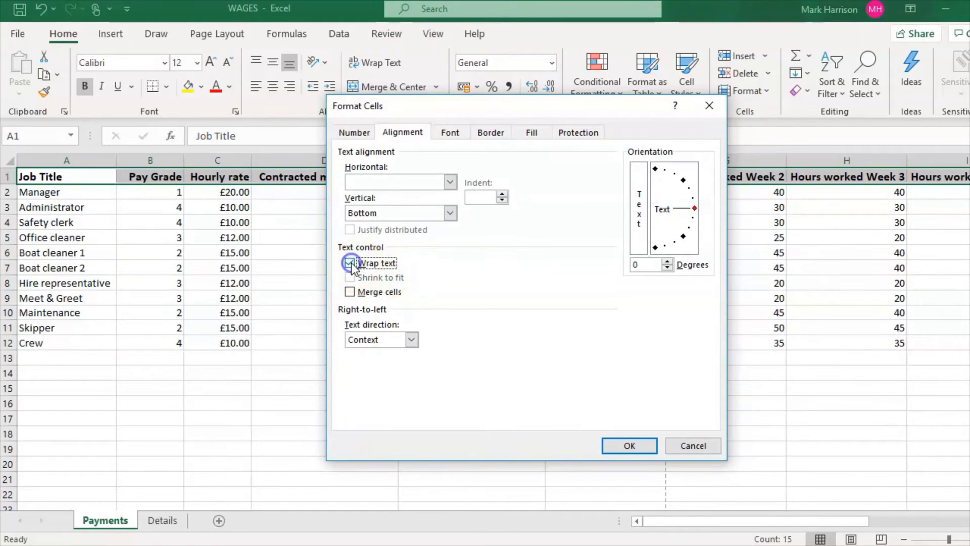
left_click(639, 450)
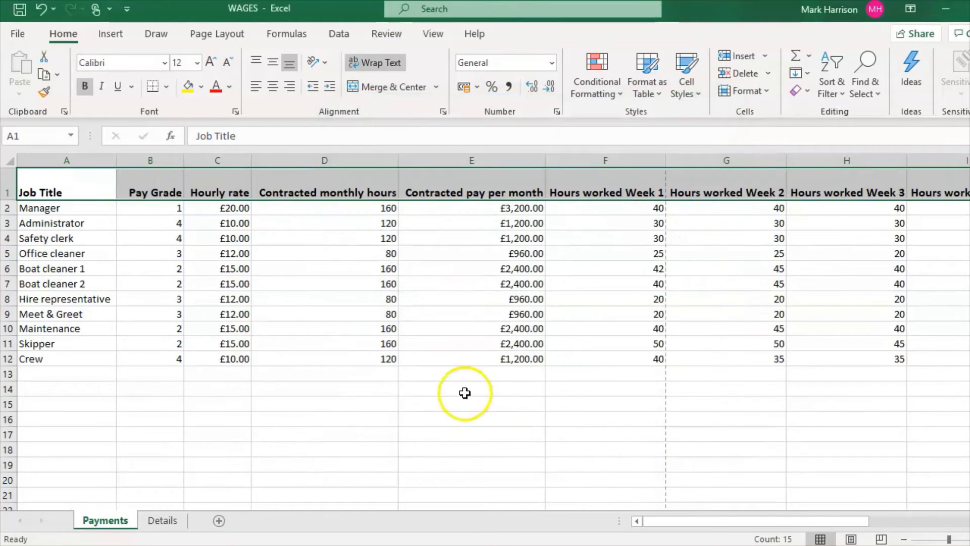
left_click(465, 393)
left_click_drag(667, 521, 657, 540)
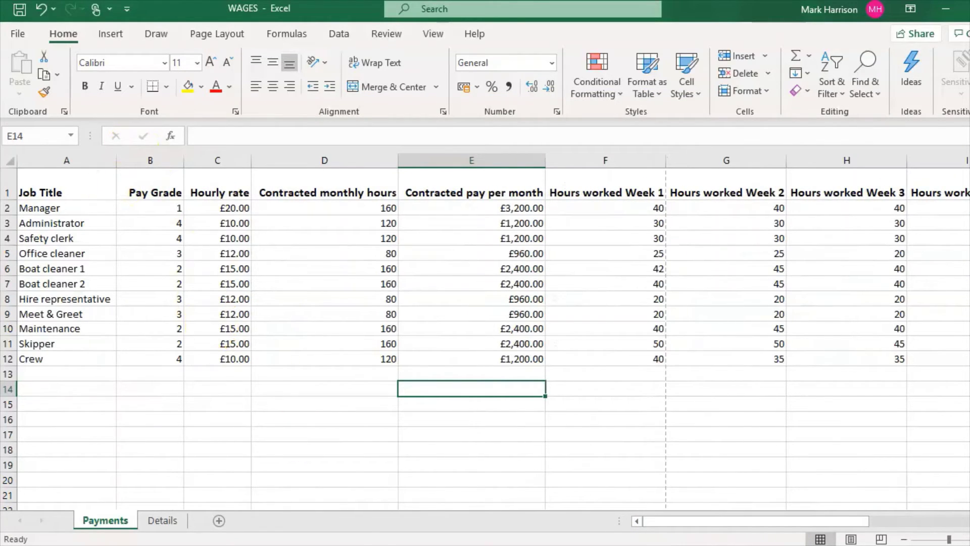
Step: Recheck the Task B1c requirements in the PDF, then tighten the Job Title, Pay Grade and Hourly rate columns to fit their contents
key("alt+Tab")
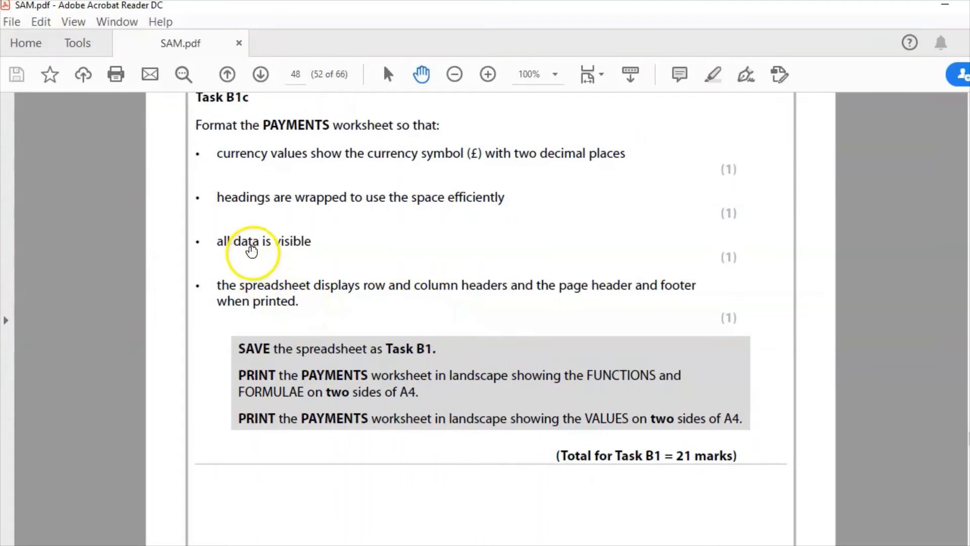
key("alt+Tab")
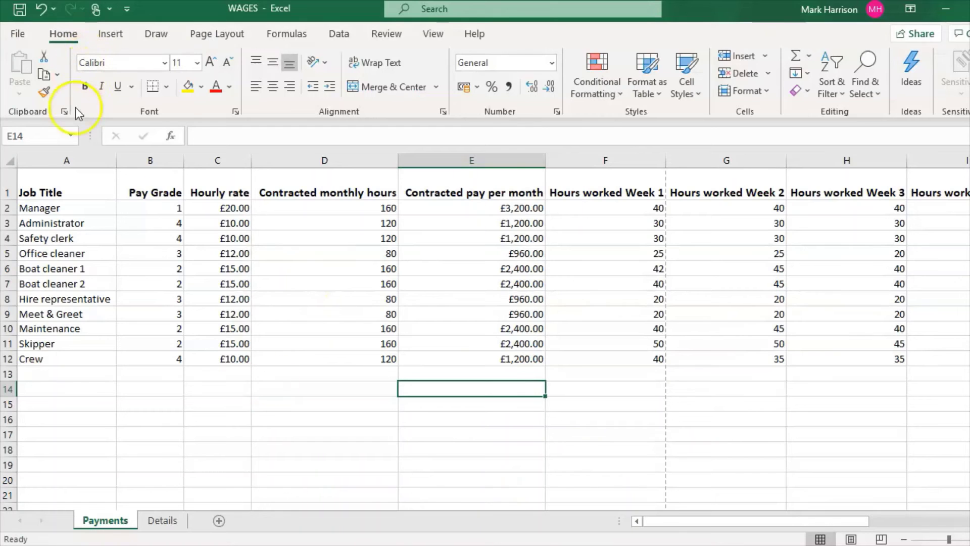
left_click_drag(117, 160, 115, 161)
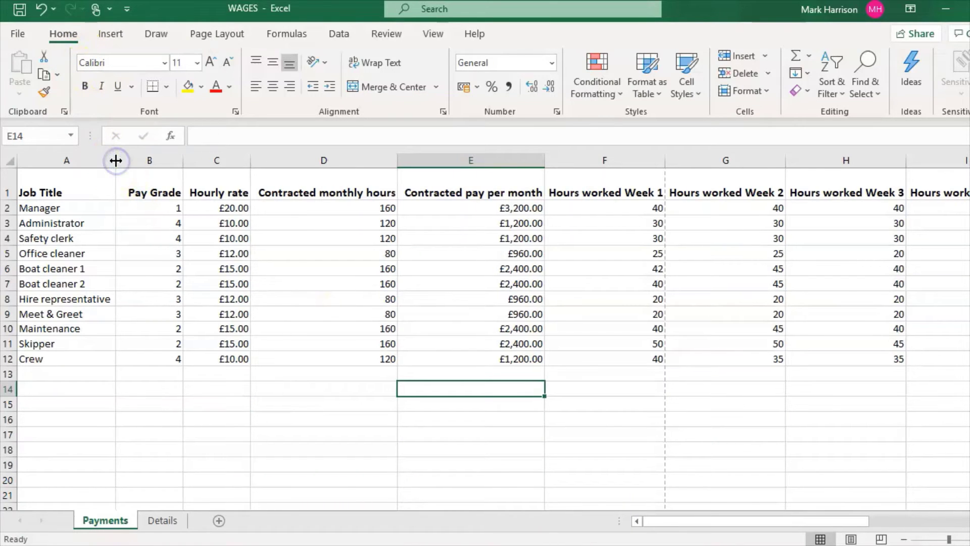
double_click(183, 158)
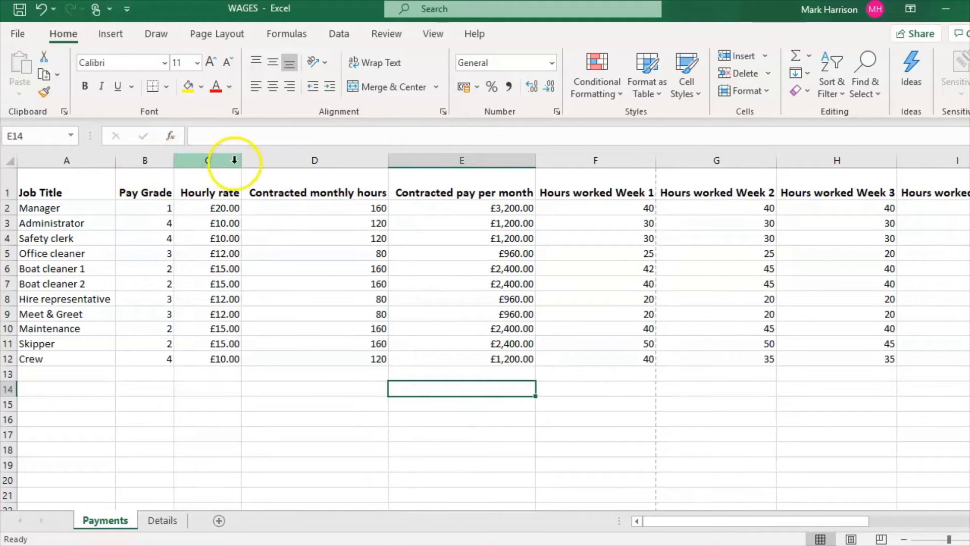
double_click(242, 161)
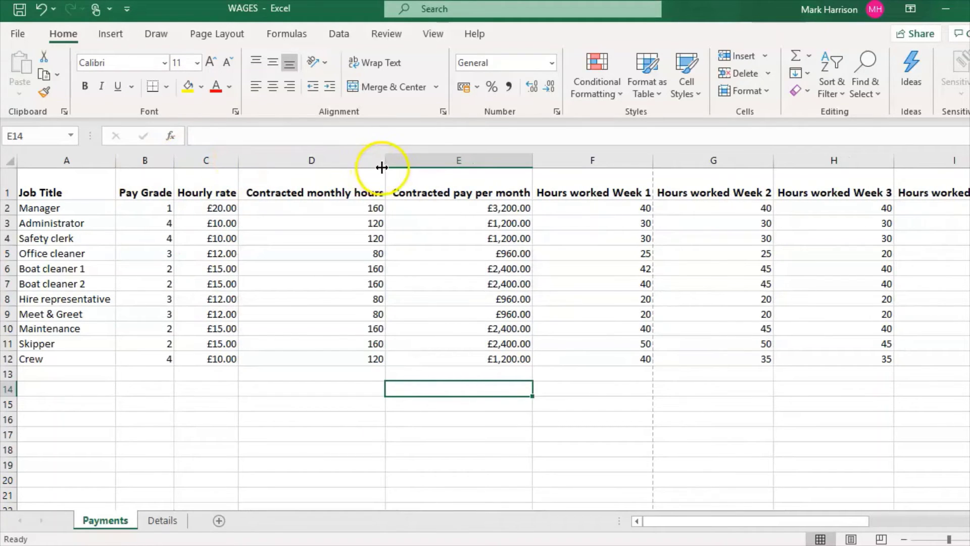
Step: Narrow the Contracted monthly hours, Pay Grade, Hourly rate and Contracted pay per month columns so their headings wrap onto two lines
left_click_drag(381, 167, 325, 167)
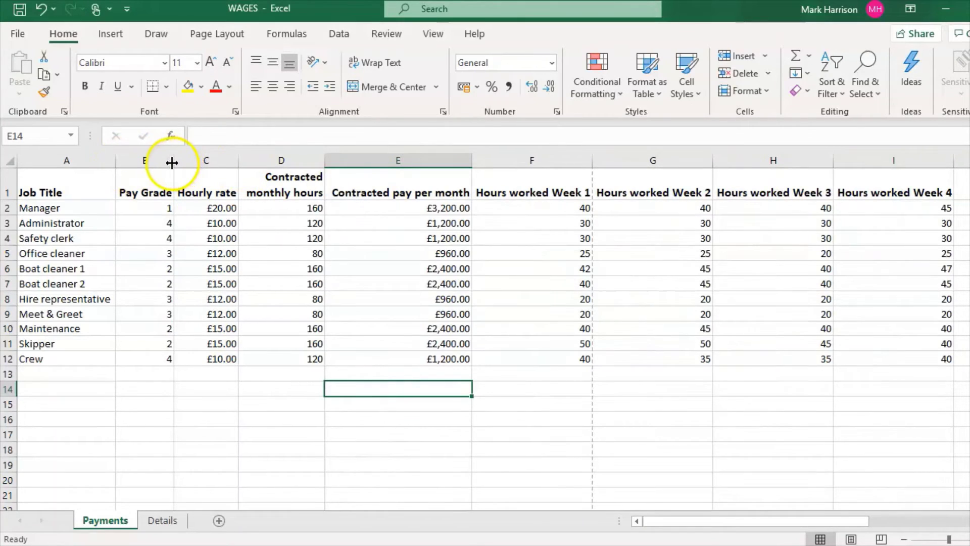
left_click_drag(172, 162, 158, 160)
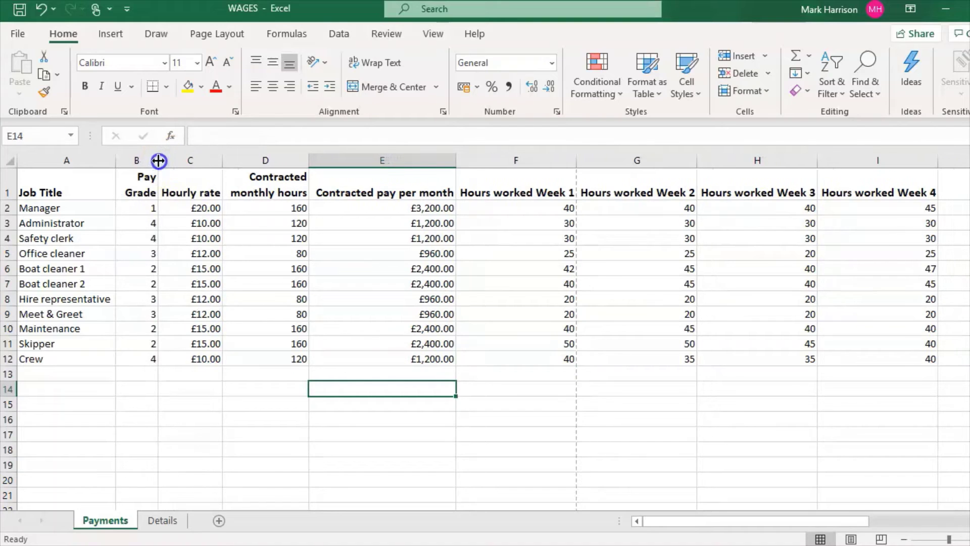
left_click_drag(222, 162, 206, 161)
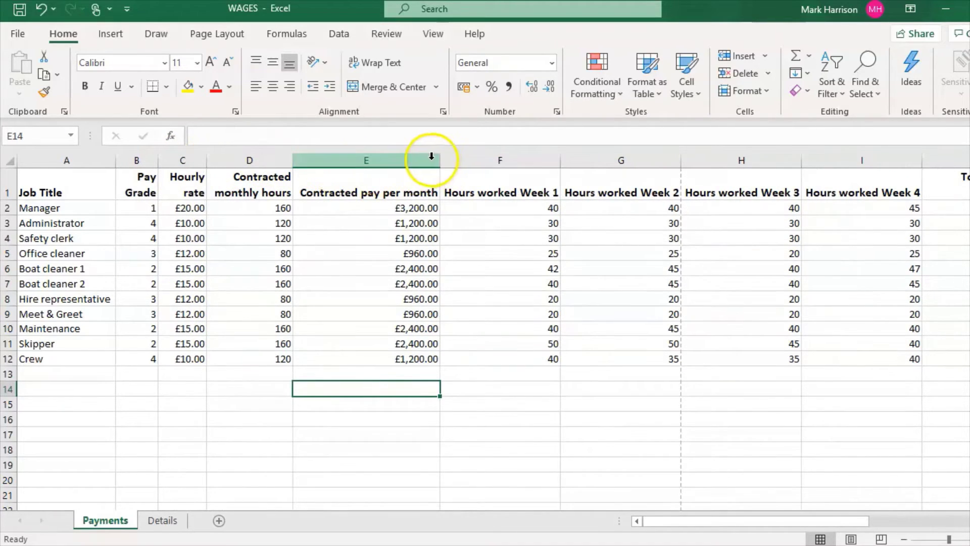
left_click_drag(438, 158, 392, 163)
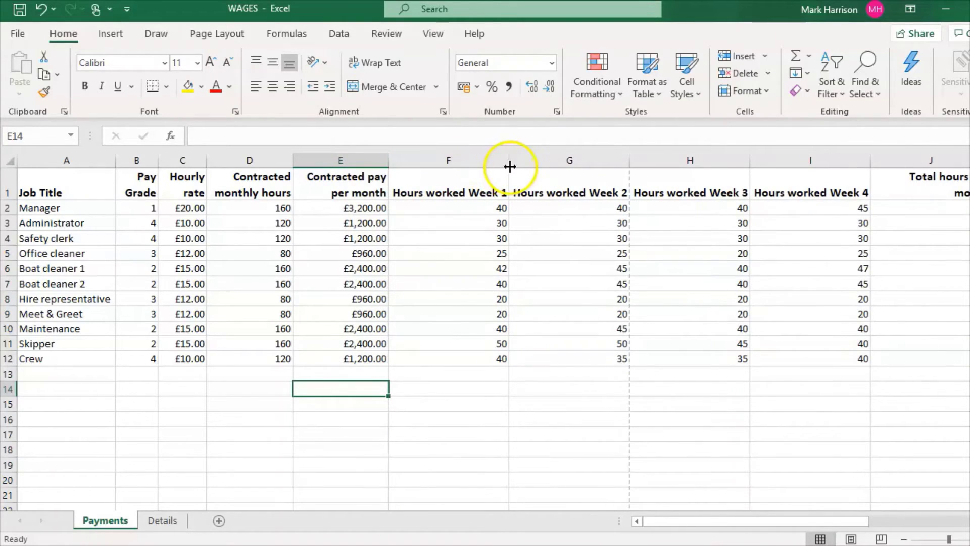
Step: Narrow the four Hours worked Week columns and the Total hours per month column, fitting them to their wrapped headings
left_click_drag(509, 164, 469, 167)
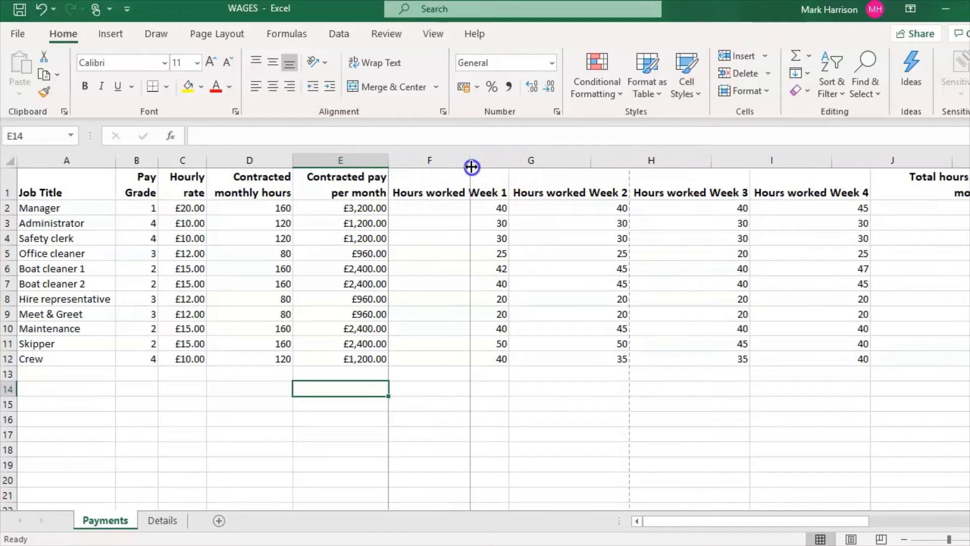
left_click_drag(591, 158, 546, 158)
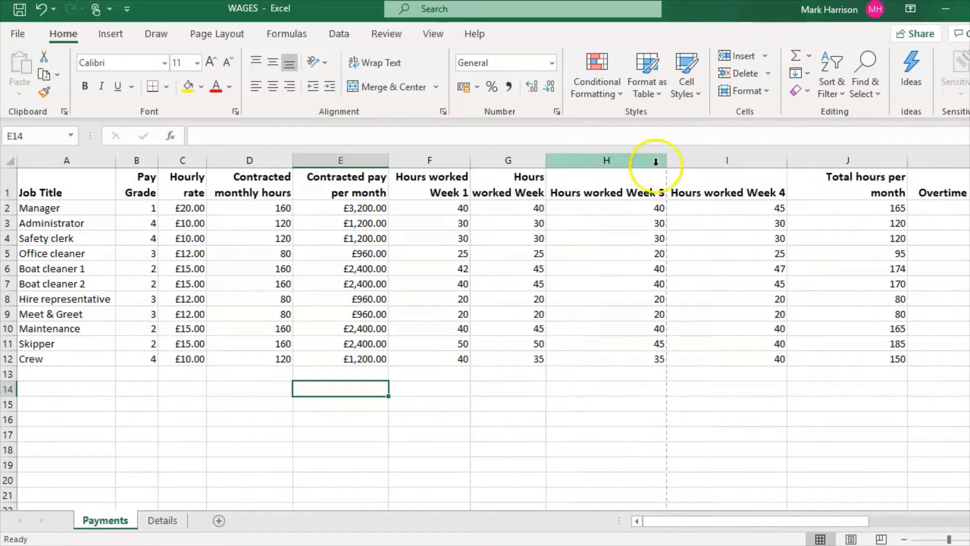
left_click_drag(667, 158, 618, 162)
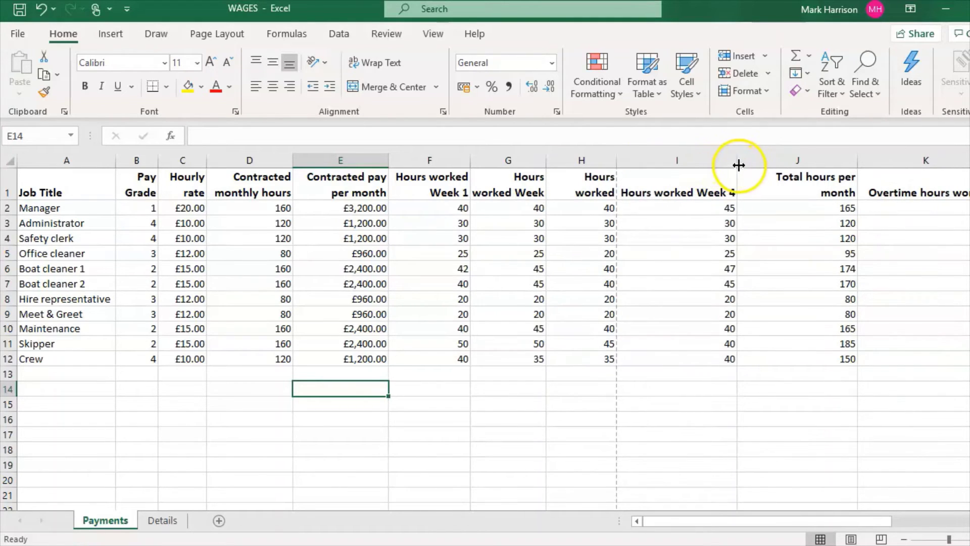
left_click_drag(739, 165, 730, 163)
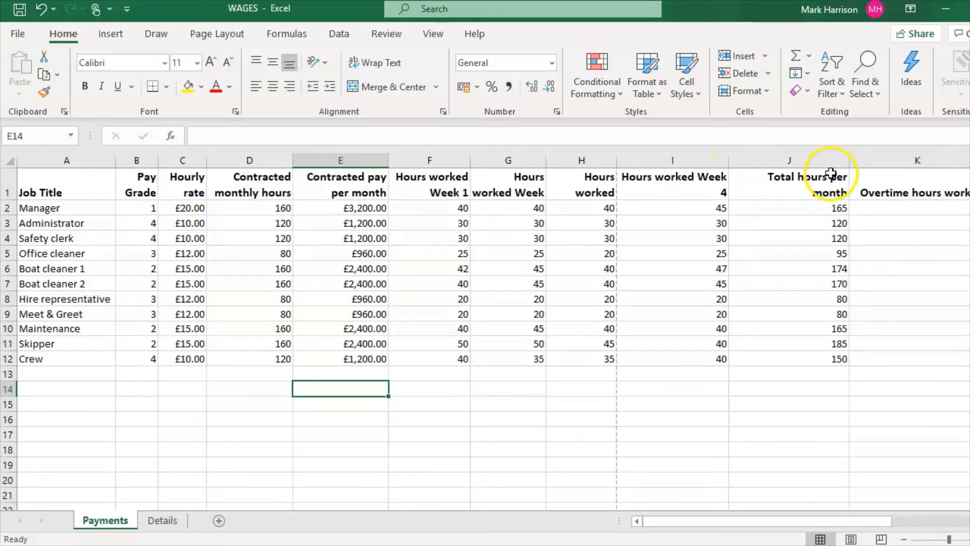
double_click(850, 158)
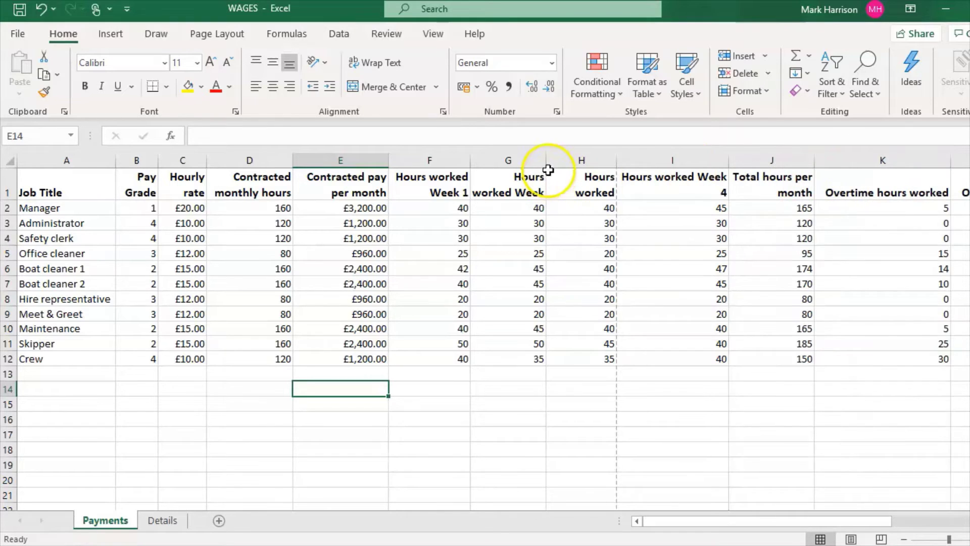
left_click_drag(548, 170, 550, 164)
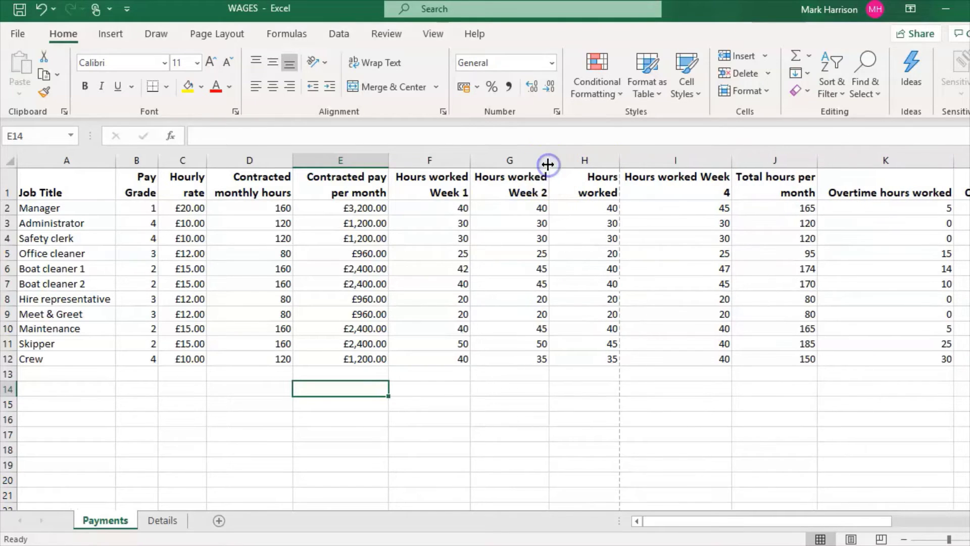
double_click(619, 161)
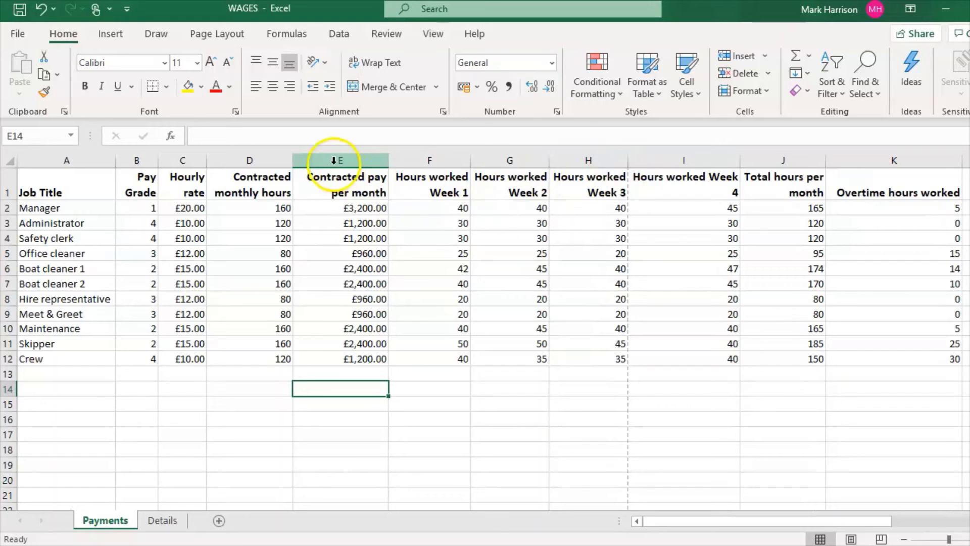
Step: Fit the Contracted pay per month, Contracted monthly hours, Hourly rate and Pay Grade columns tightly to their contents
double_click(390, 161)
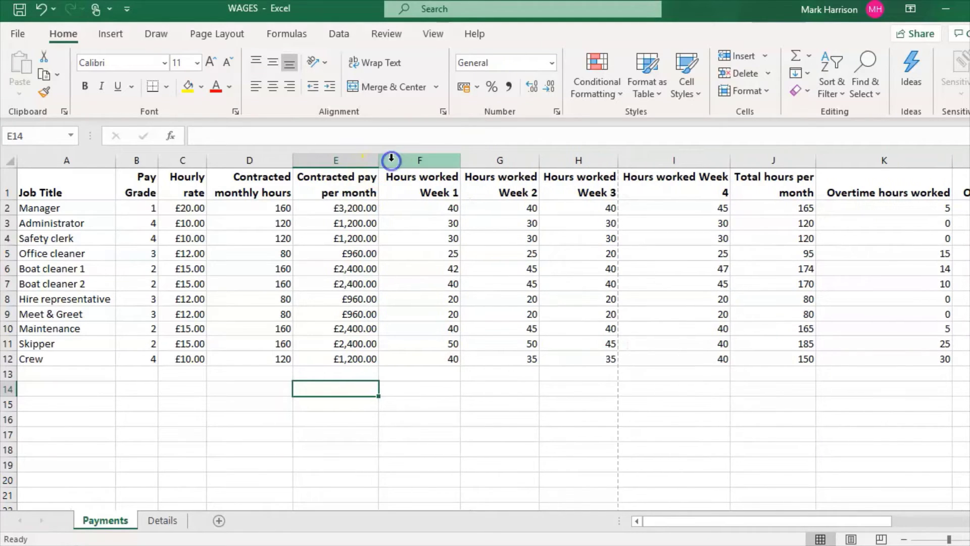
double_click(294, 165)
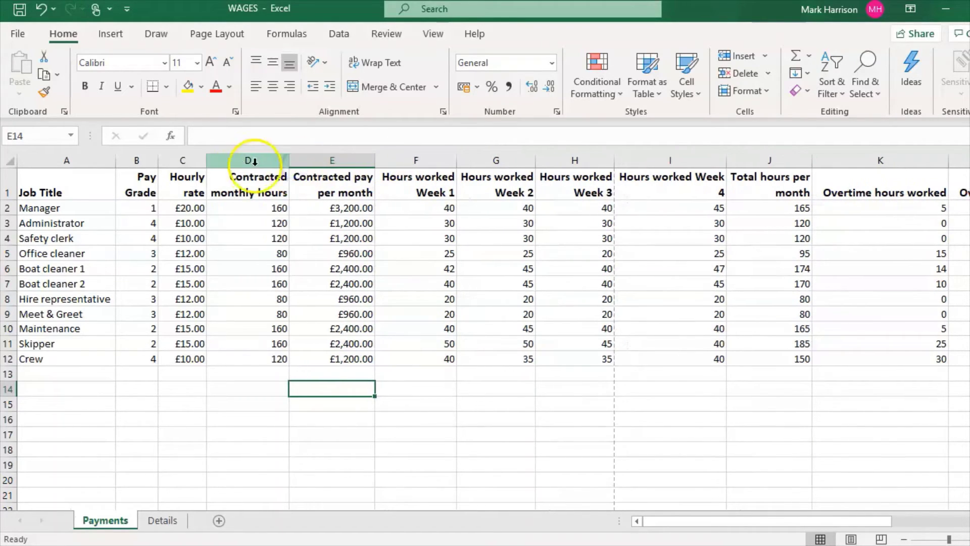
double_click(208, 162)
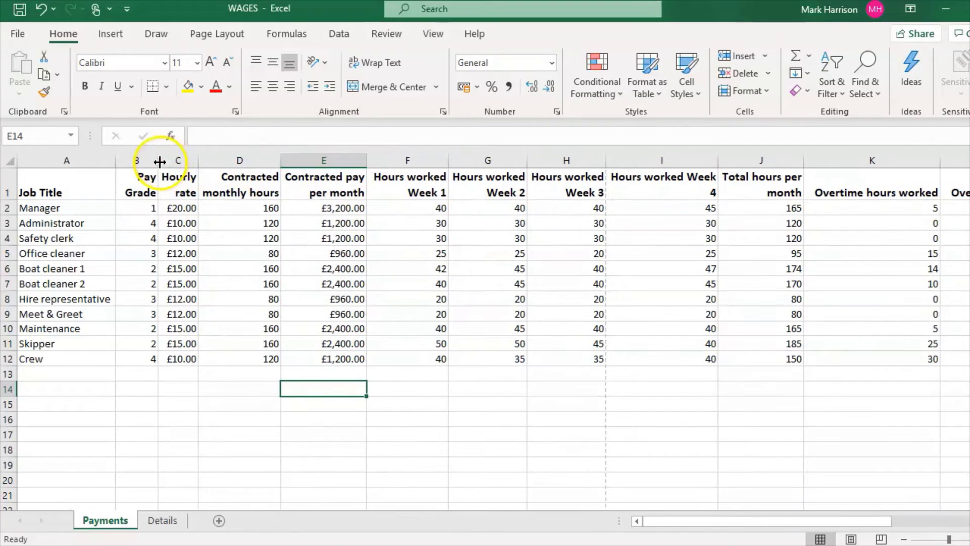
double_click(160, 162)
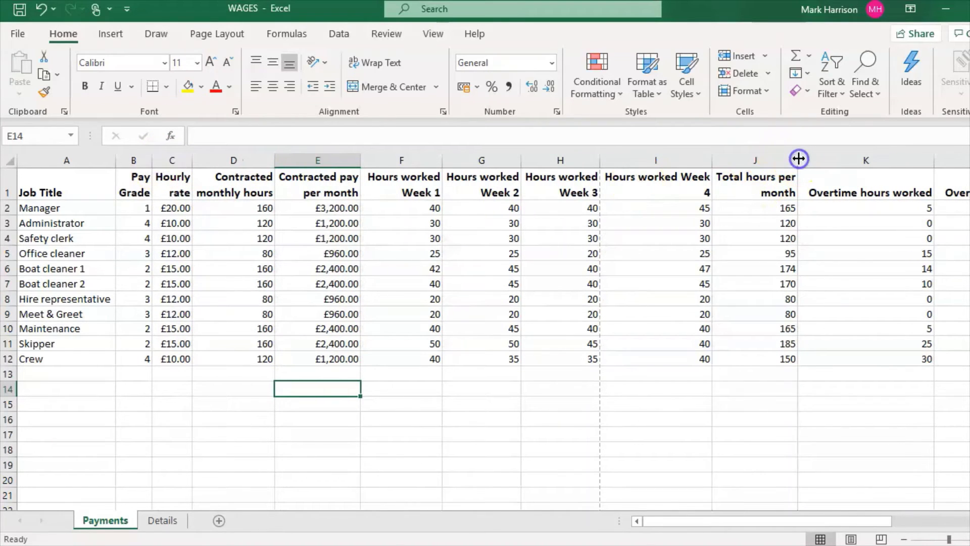
Step: Narrow the Overtime hours worked and Overtime pay columns so their headings wrap onto two lines
double_click(933, 163)
left_click_drag(791, 521, 882, 505)
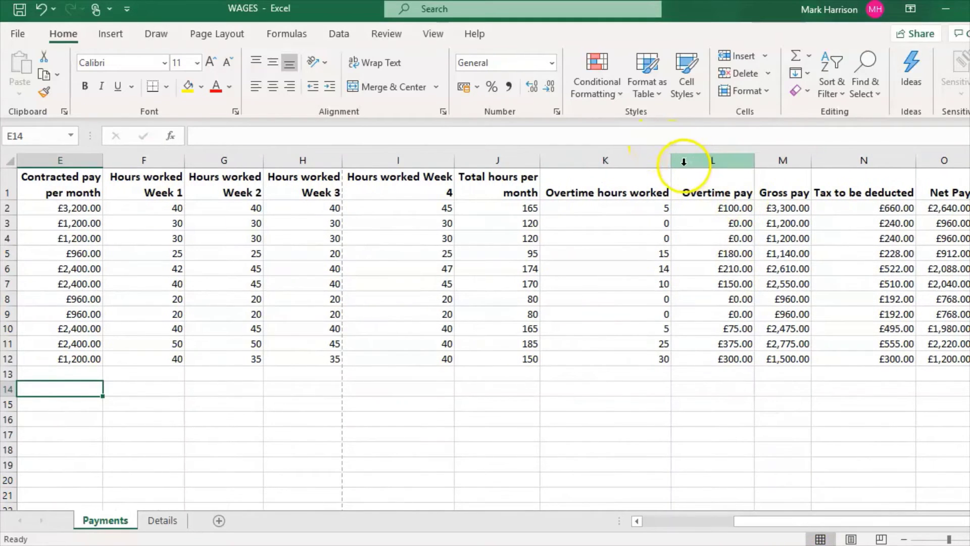
left_click_drag(672, 160, 626, 159)
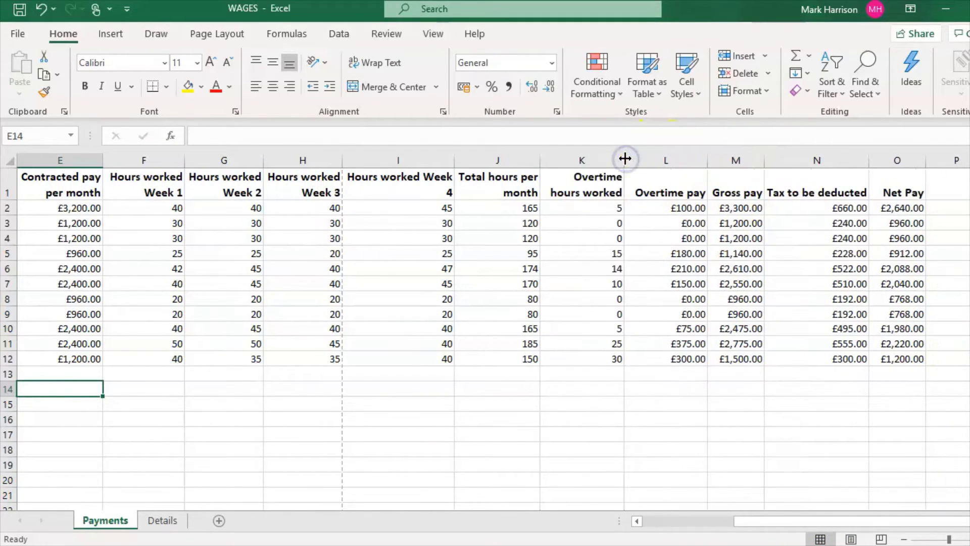
double_click(626, 160)
left_click_drag(701, 161, 674, 160)
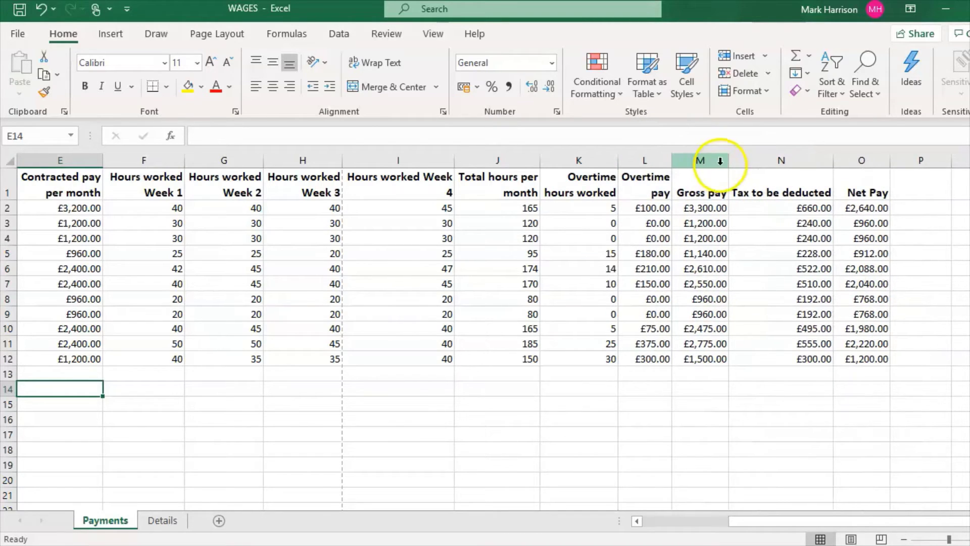
Step: Size the Gross pay column so all its values show, and narrow the Tax to be deducted column so its heading wraps
left_click_drag(729, 160, 718, 162)
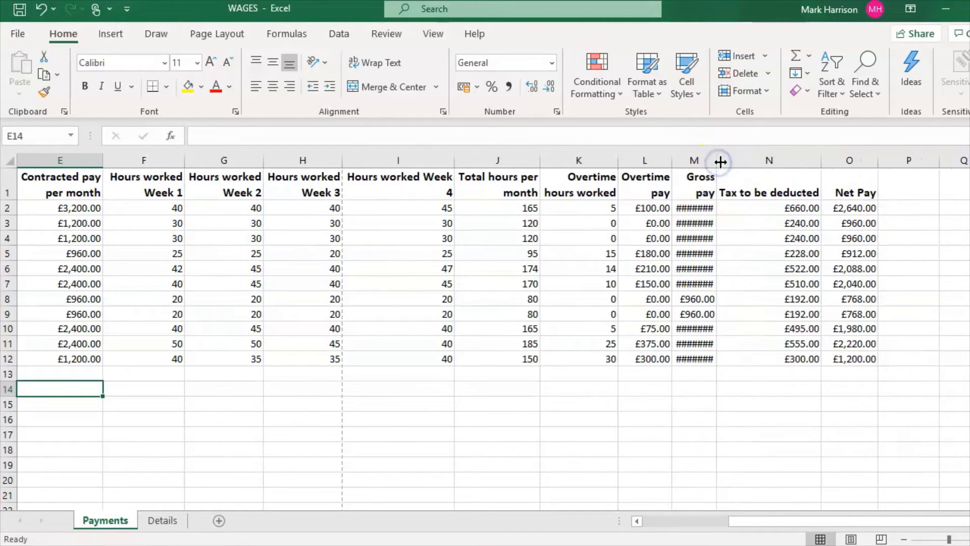
left_click(694, 203)
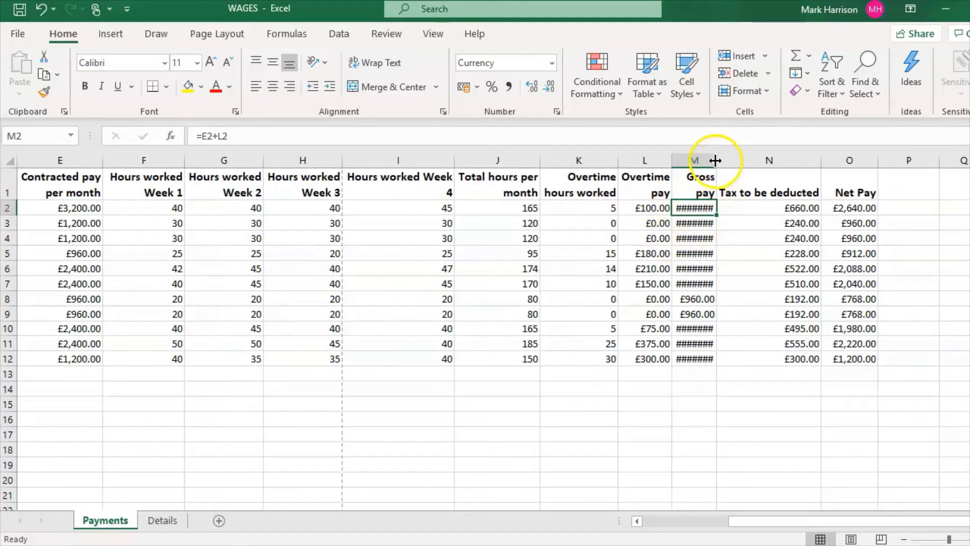
left_click_drag(718, 159, 729, 159)
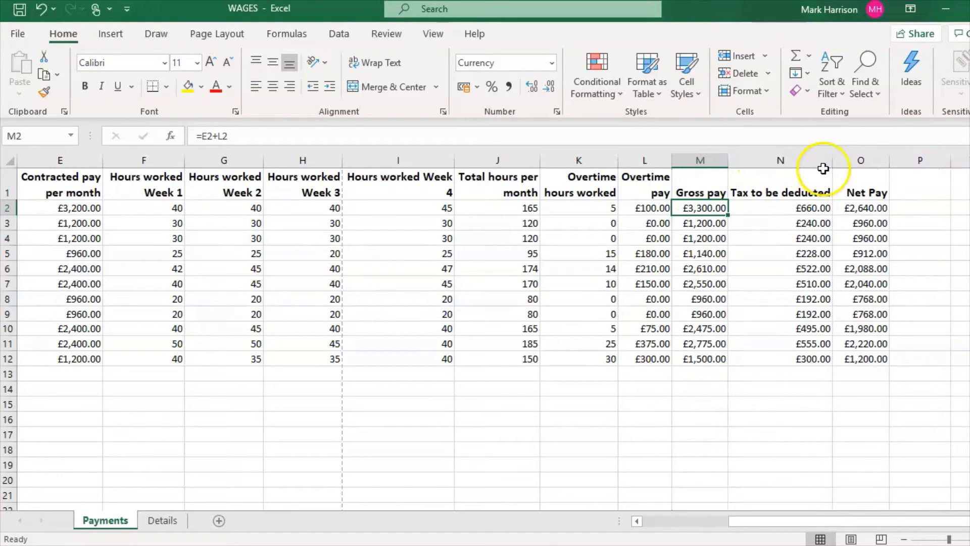
mouse_move(832, 159)
left_mouse_down()
mouse_move(782, 159)
mouse_move(840, 162)
mouse_move(831, 161)
left_mouse_up()
left_click(612, 360)
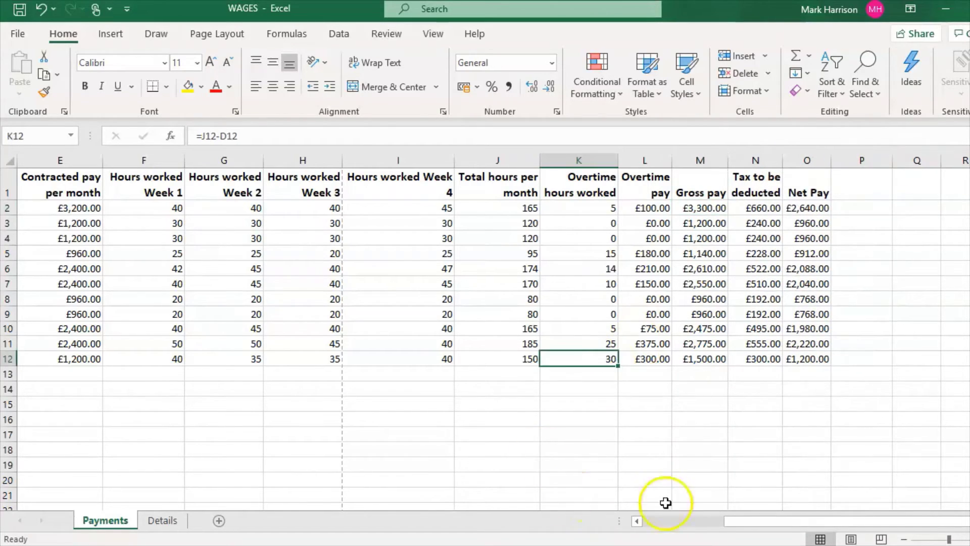
left_click_drag(743, 521, 649, 523)
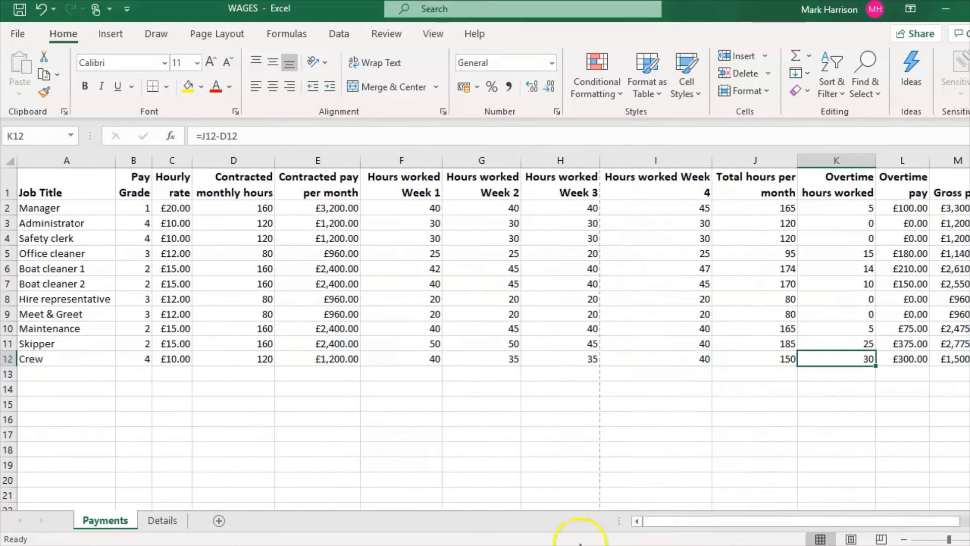
Step: Check the Task B1 save instruction in the SAM.pdf paper, then save the workbook under the name B1 in Excel
key("alt+Tab")
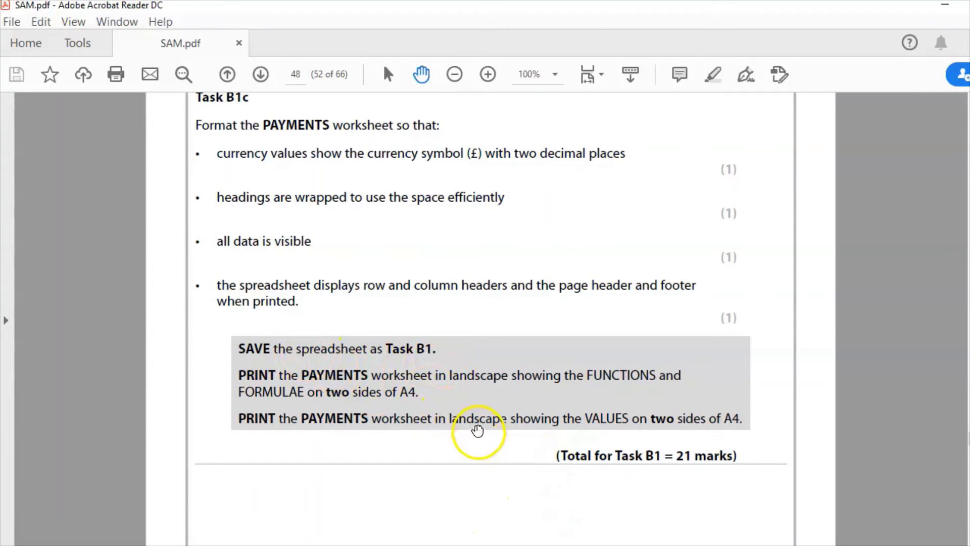
left_click(500, 545)
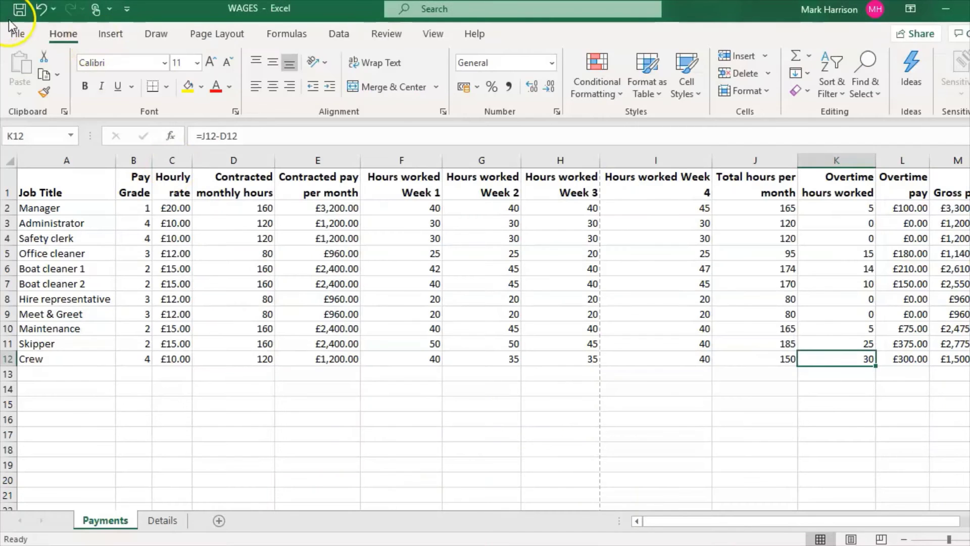
left_click(14, 34)
left_click(49, 227)
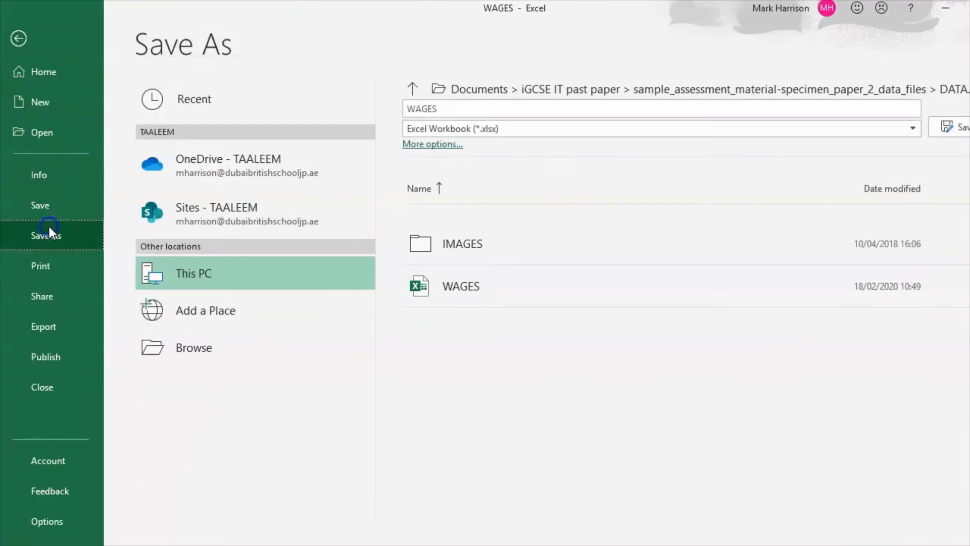
left_click(242, 358)
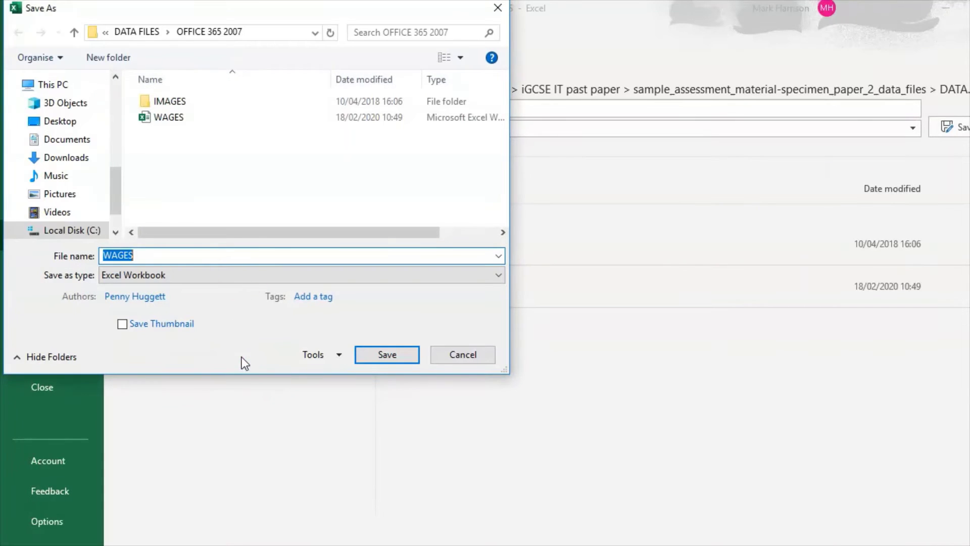
left_click(210, 258)
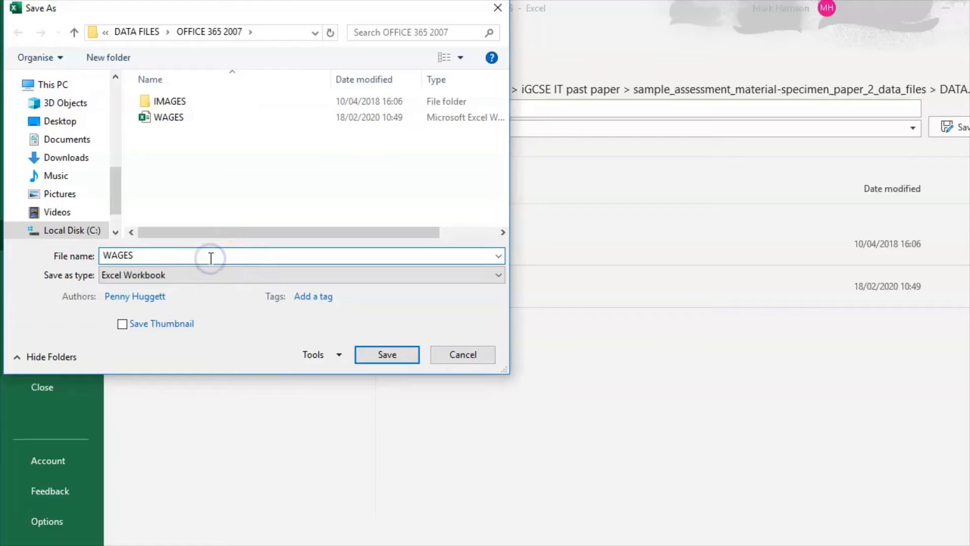
left_click_drag(210, 258, 76, 248)
type("B1")
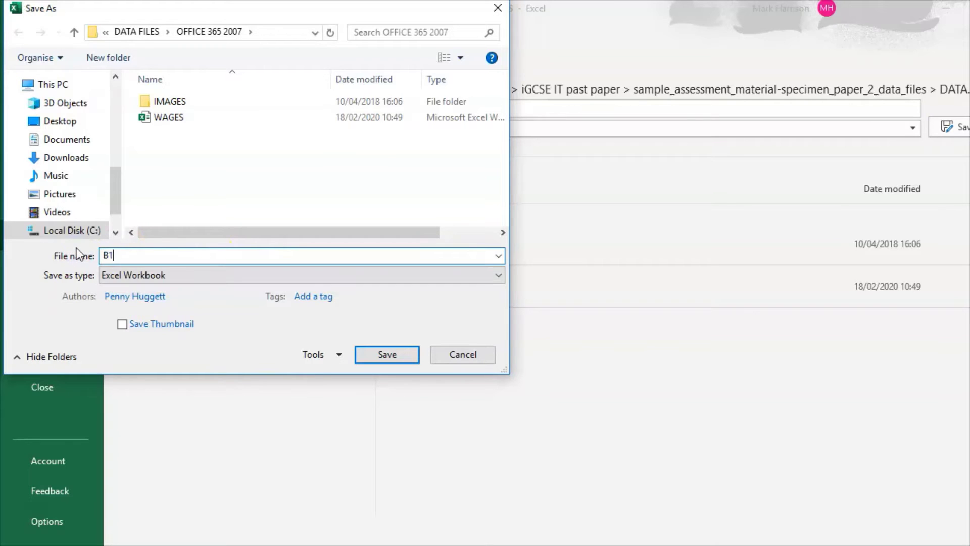
key("Return")
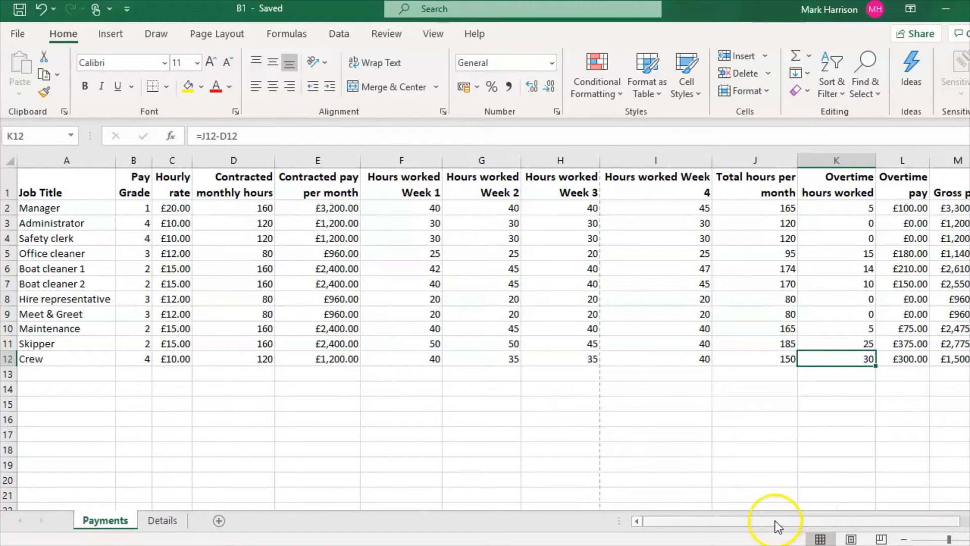
Step: Review the Overtime pay, Overtime hours worked, Total hours per month and Hours worked Week 4 cells on the Payments sheet
left_click_drag(776, 524, 851, 511)
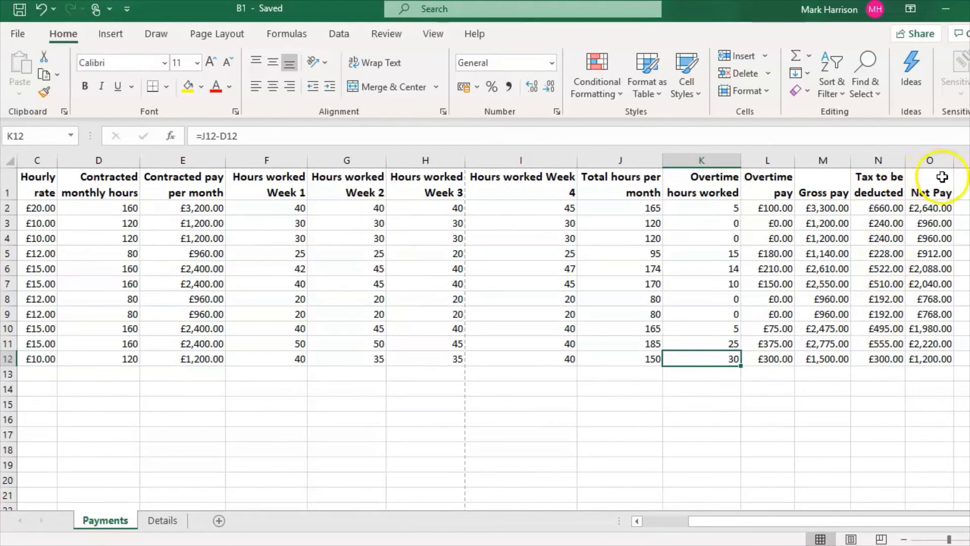
left_click(788, 235)
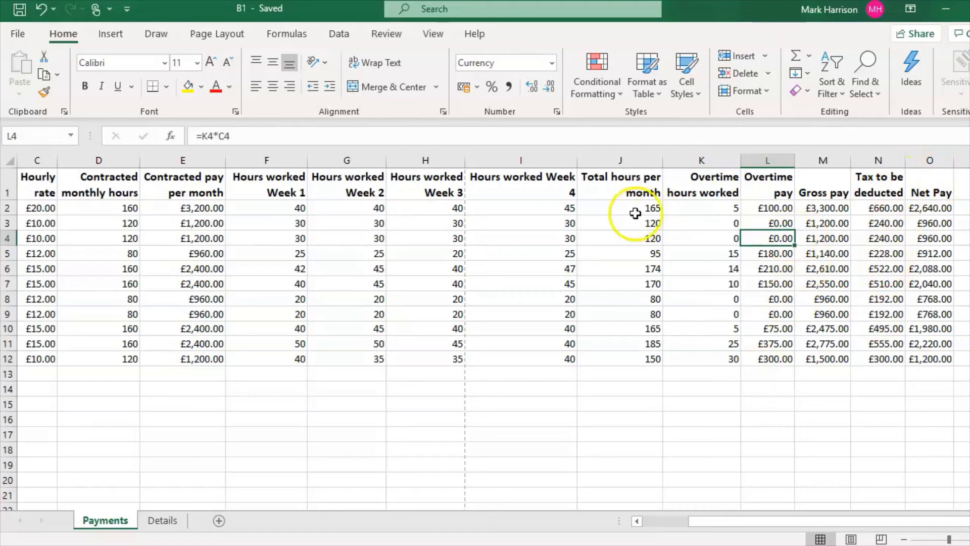
left_click(683, 213)
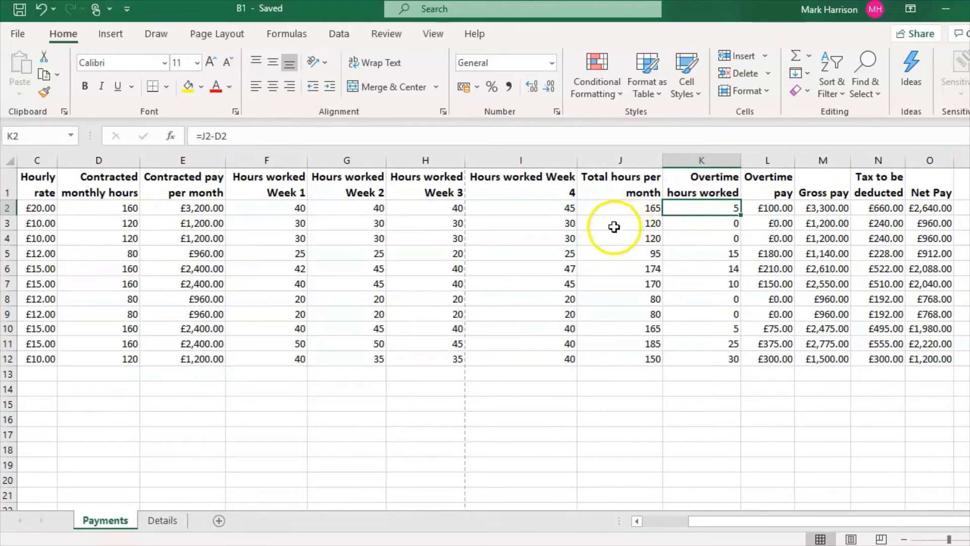
left_click(635, 210)
left_click(498, 211)
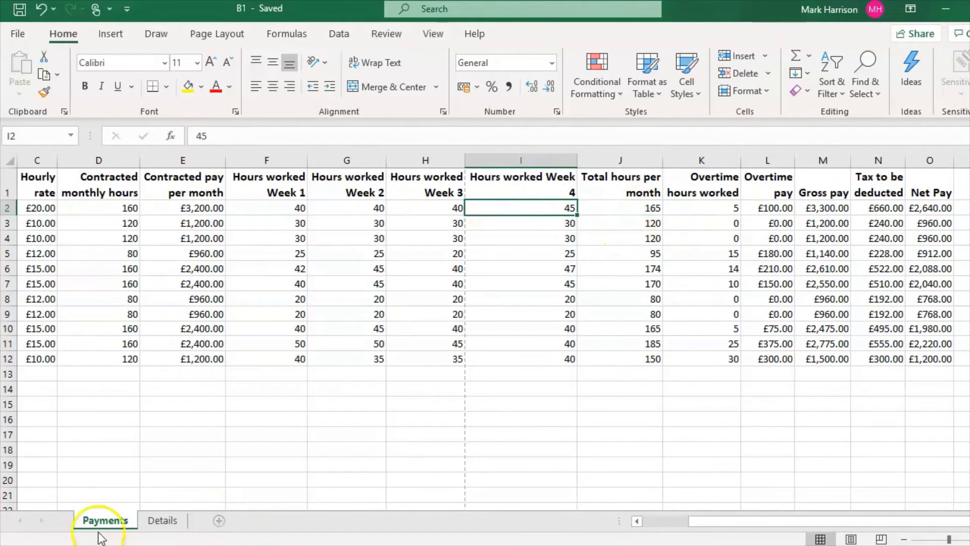
Step: Recheck the print requirements in the SAM.pdf paper, then choose landscape orientation in the Payments worksheet's print settings in Excel
key("alt+Tab")
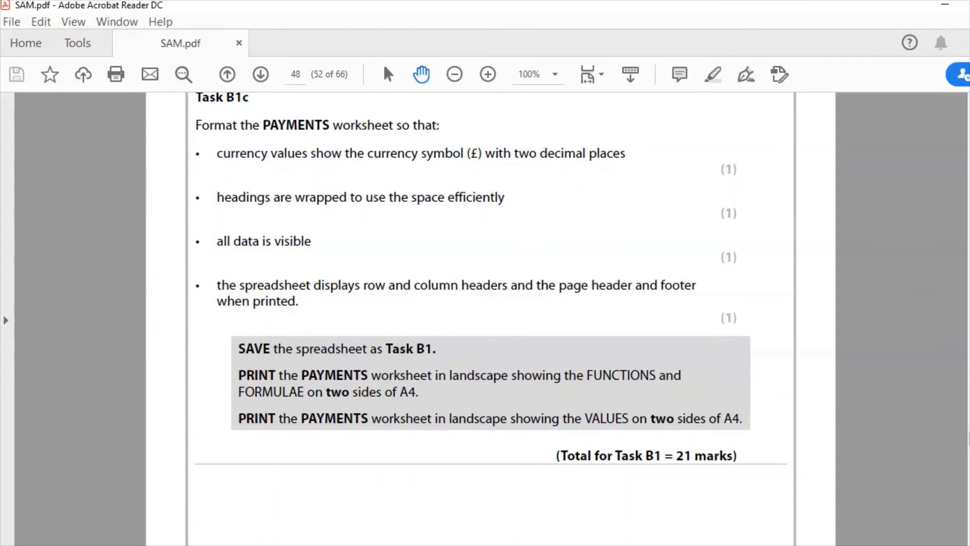
left_click(503, 545)
left_click(18, 41)
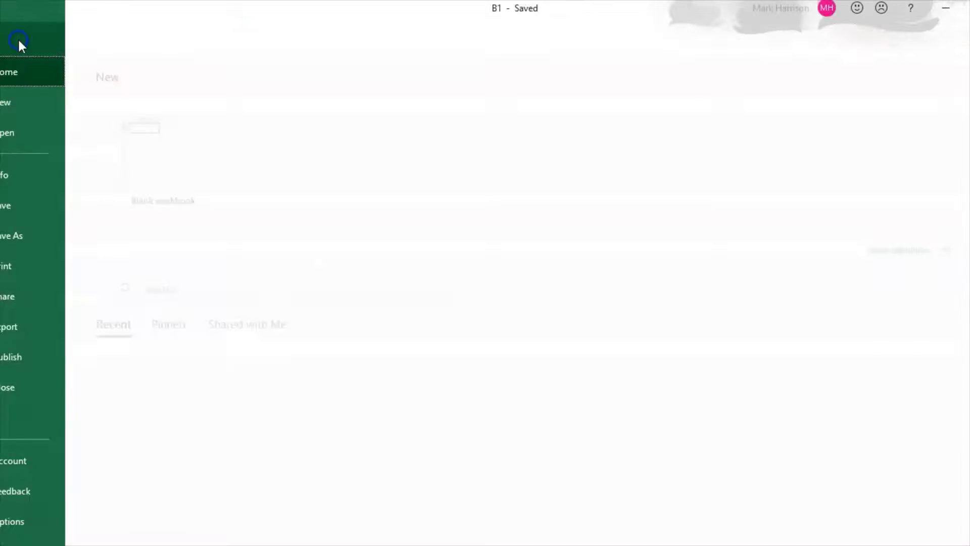
left_click(67, 266)
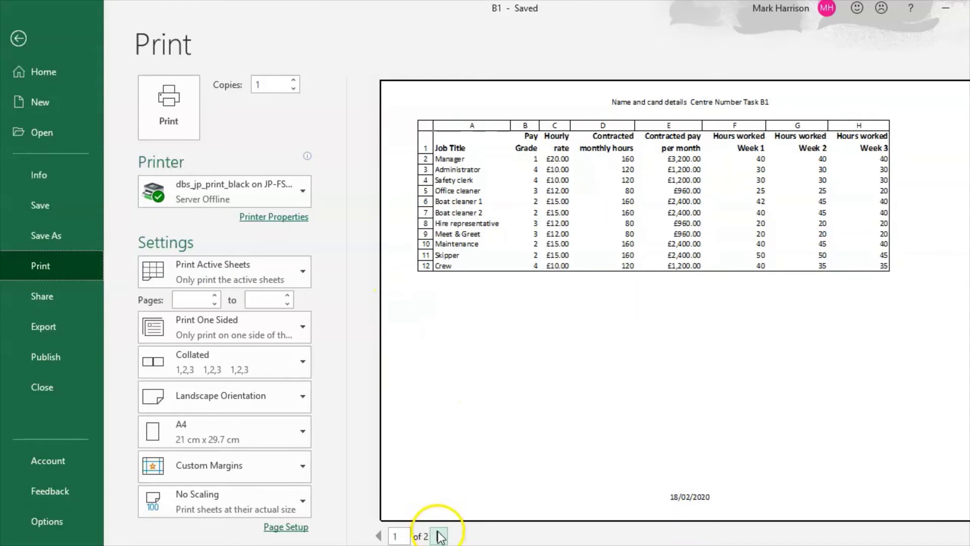
left_click(278, 395)
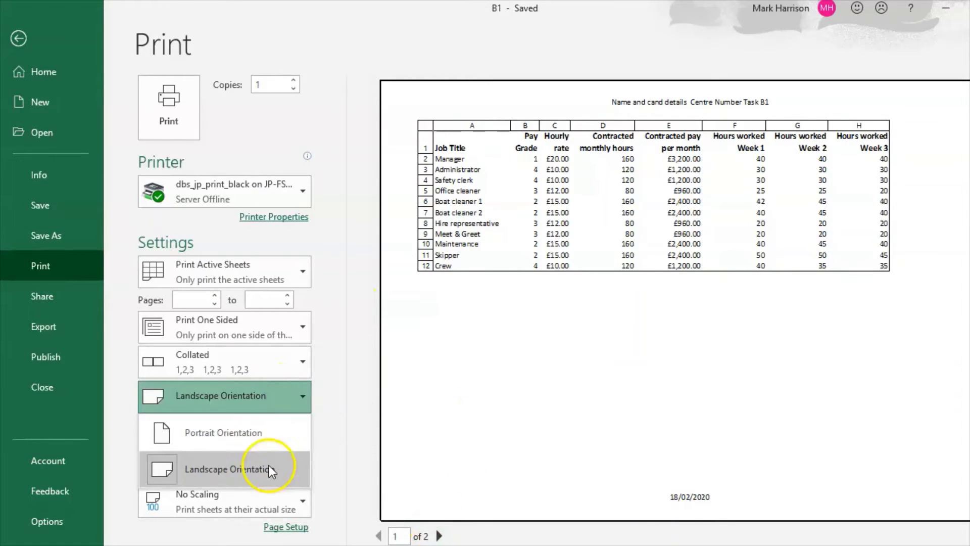
left_click(258, 475)
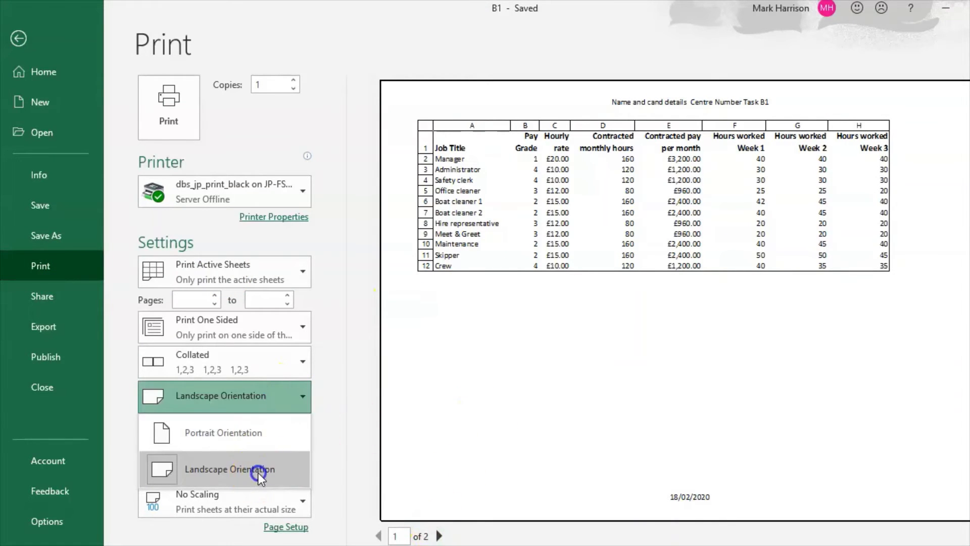
Step: Preview both landscape pages of the Payments worksheet and compare them with portrait orientation, ending on landscape
left_click(440, 535)
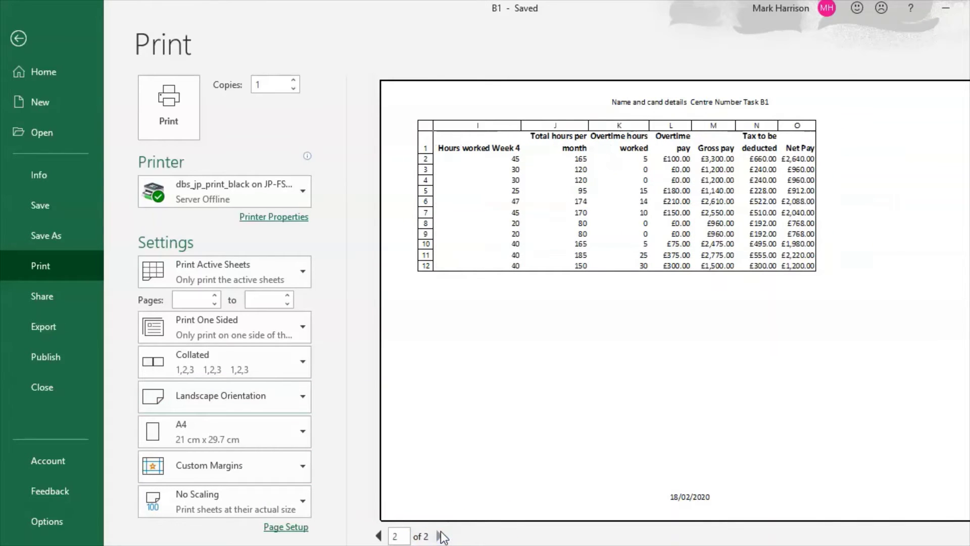
left_click(378, 536)
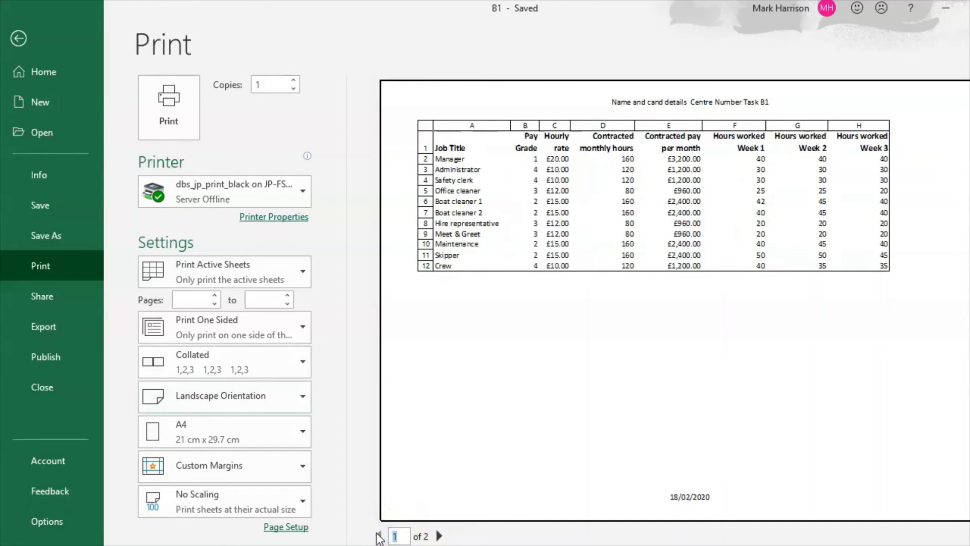
left_click(256, 400)
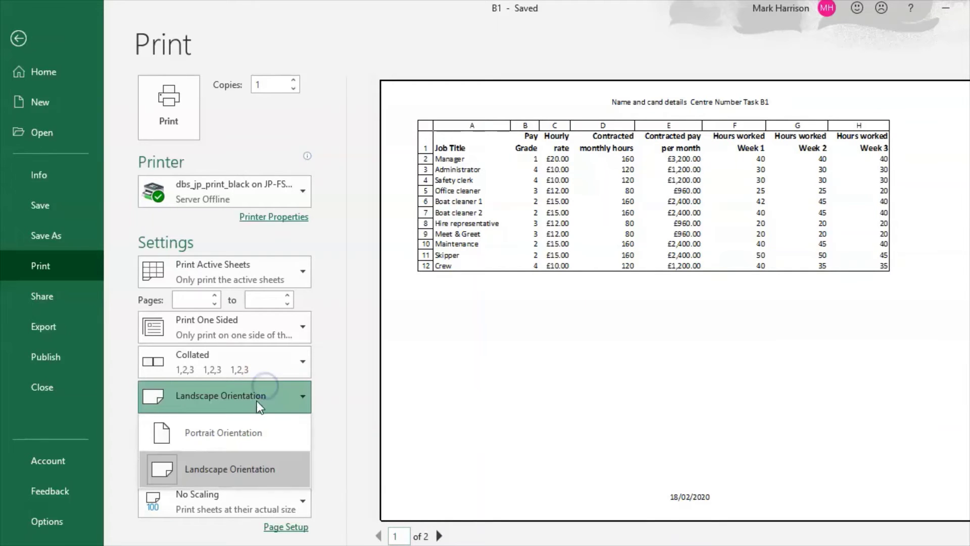
left_click(241, 437)
left_click(259, 395)
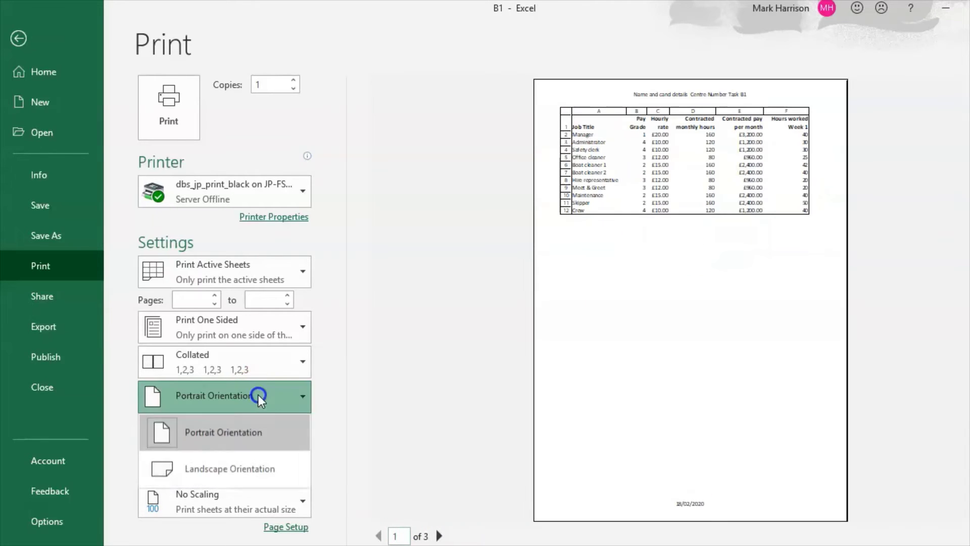
left_click(237, 457)
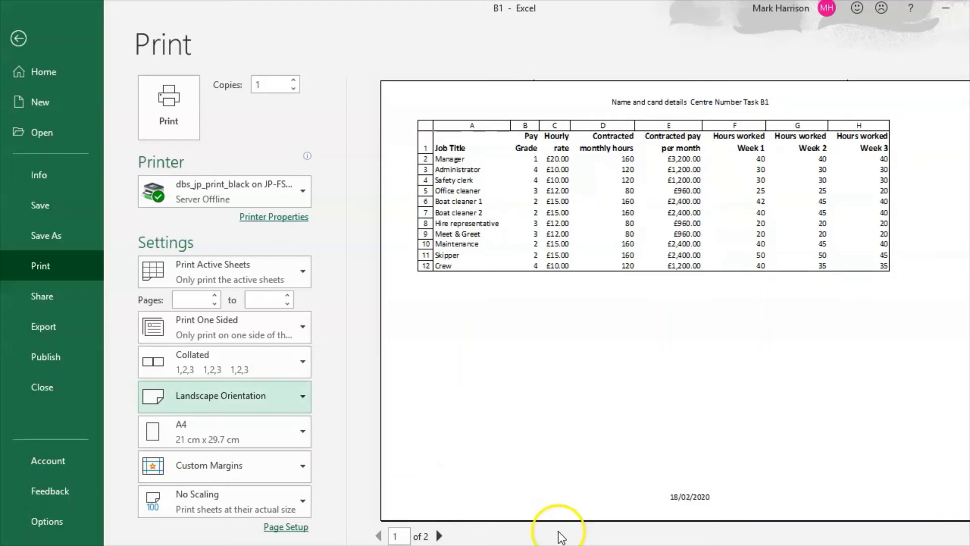
Step: Read the Task B2 instructions in the SAM.pdf paper, then turn on filtering for the Payments sheet's heading row in Excel
key("alt+Tab")
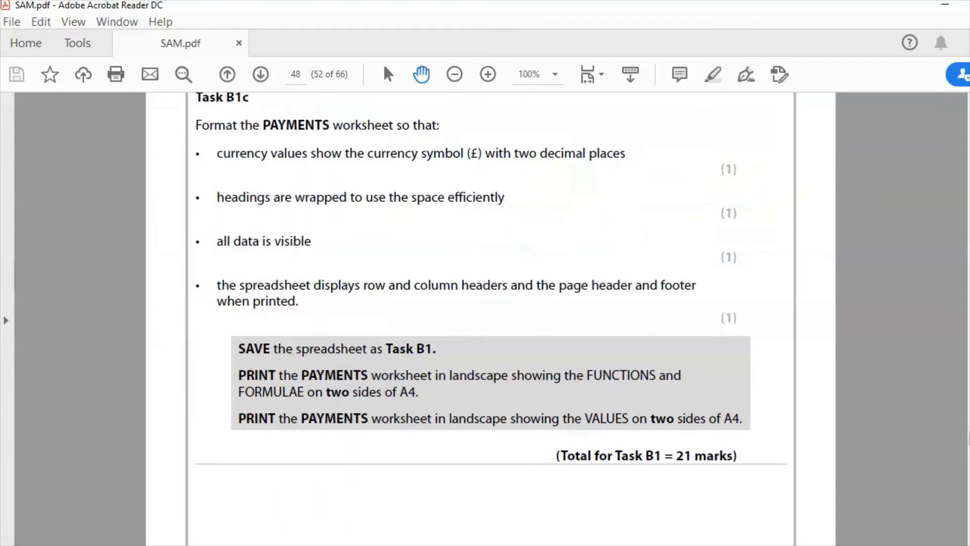
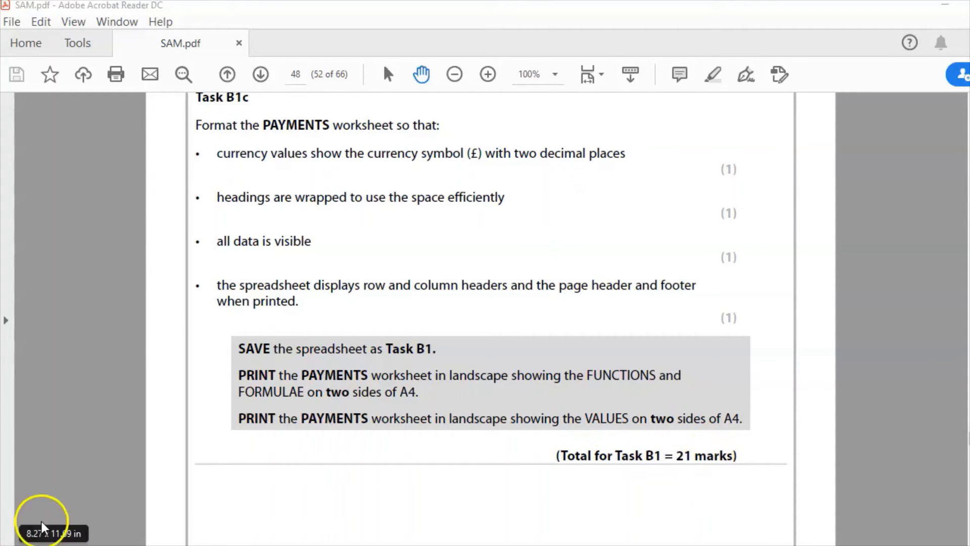
scroll(747, 520, "down", 3)
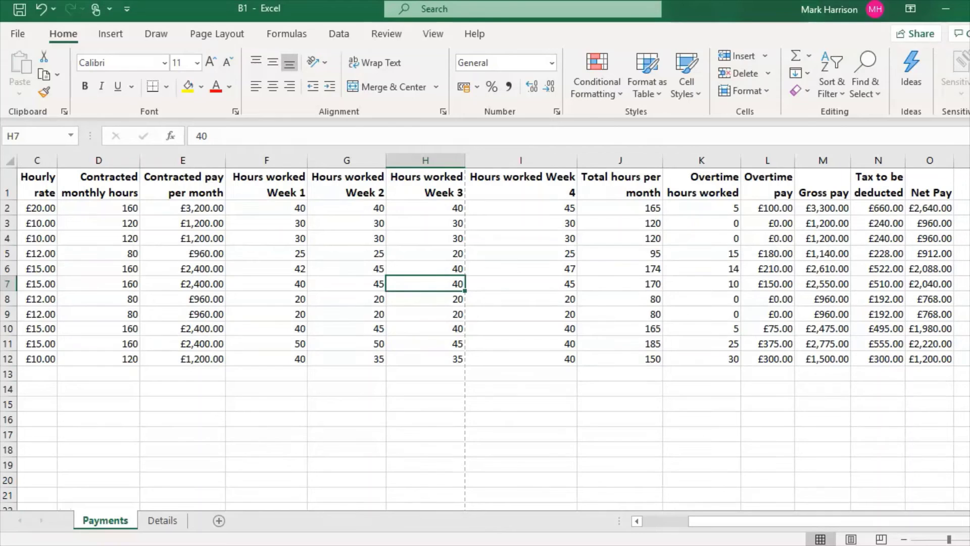
left_click(251, 419)
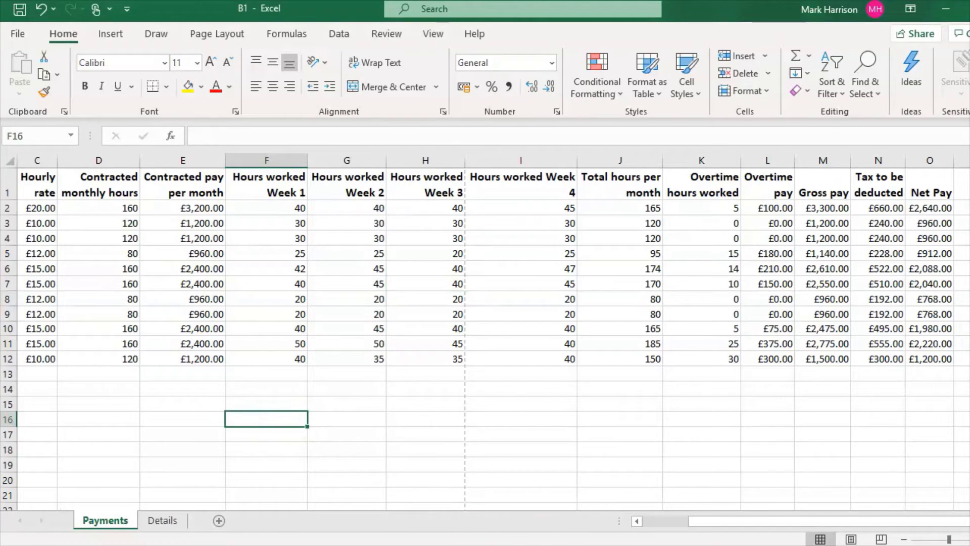
left_click_drag(659, 535, 665, 520)
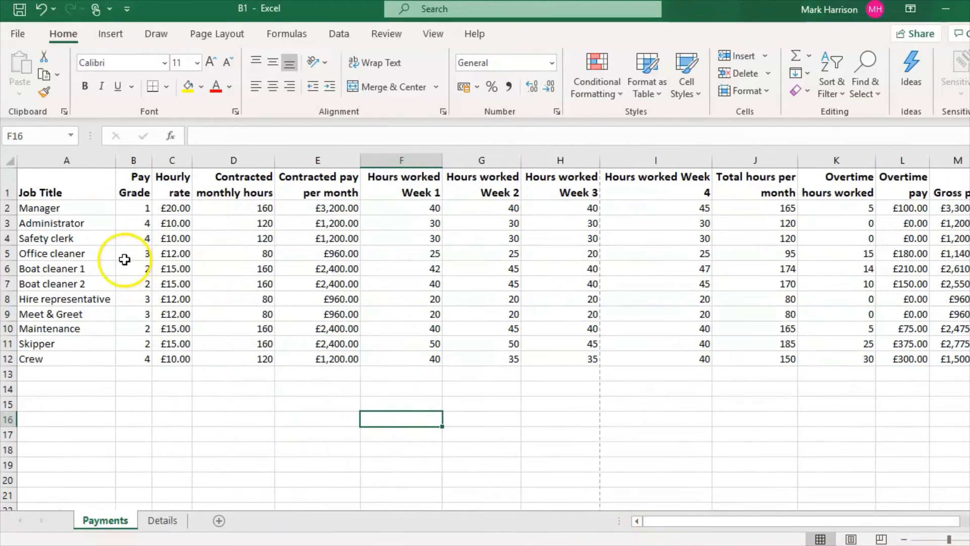
left_click(125, 259)
left_click(130, 179)
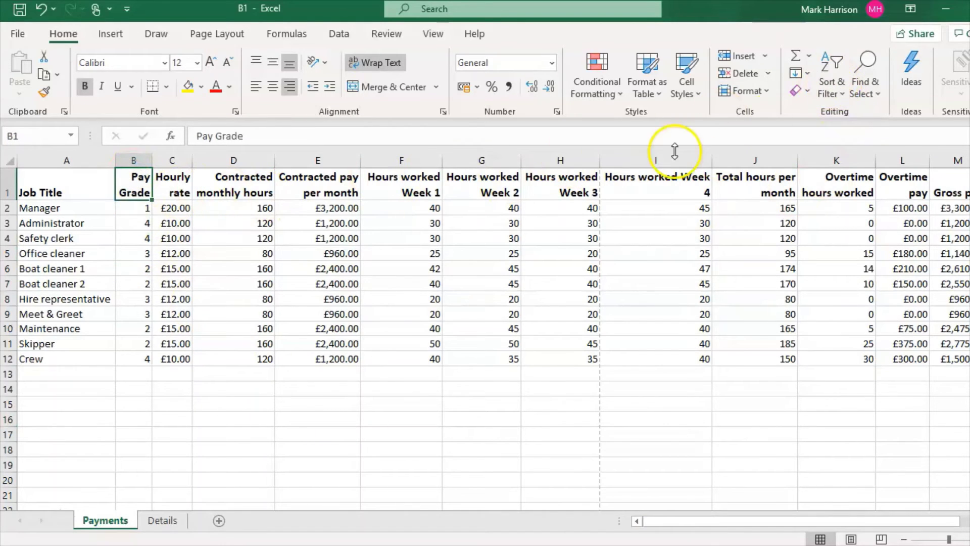
left_click(849, 83)
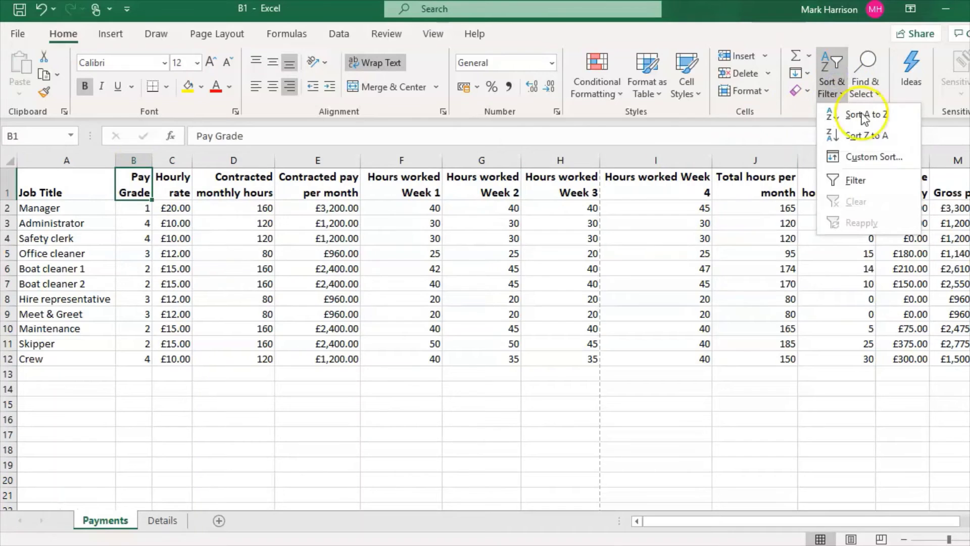
left_click(856, 180)
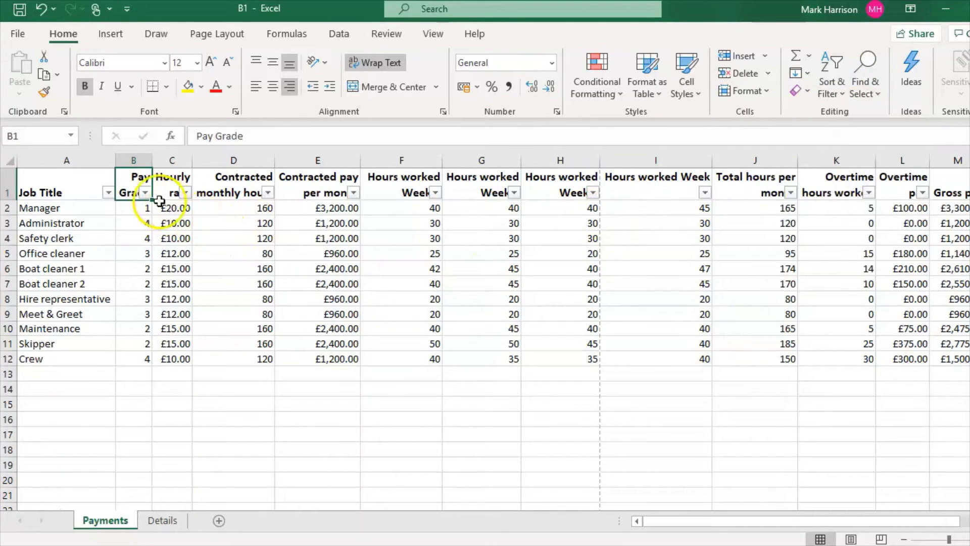
Step: Filter the Pay Grade column so that only grade 2 employees are shown
left_click(145, 193)
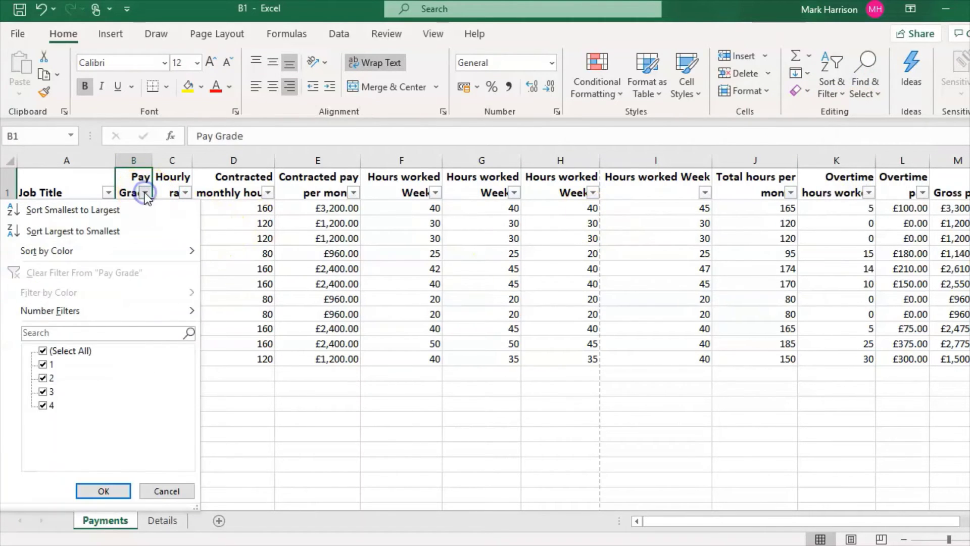
left_click(43, 351)
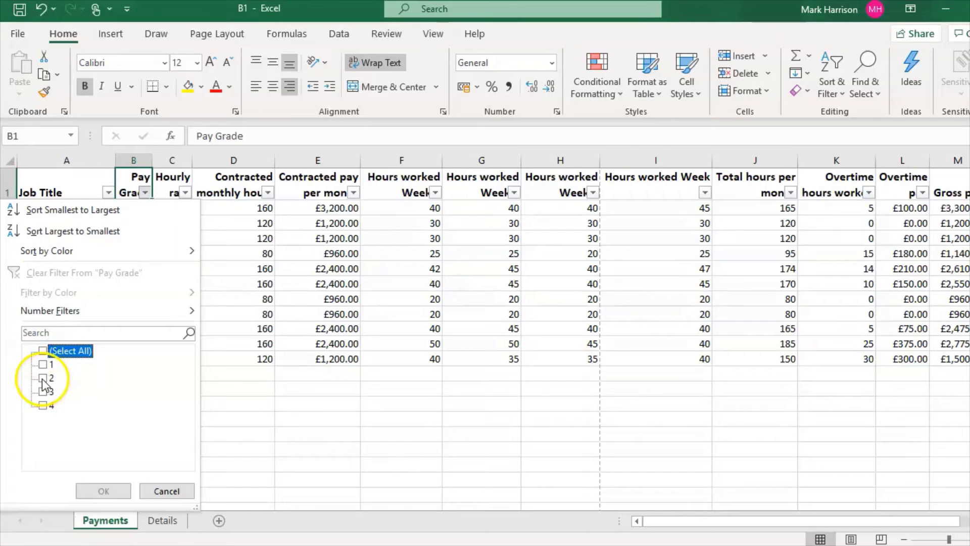
left_click(43, 379)
left_click(104, 493)
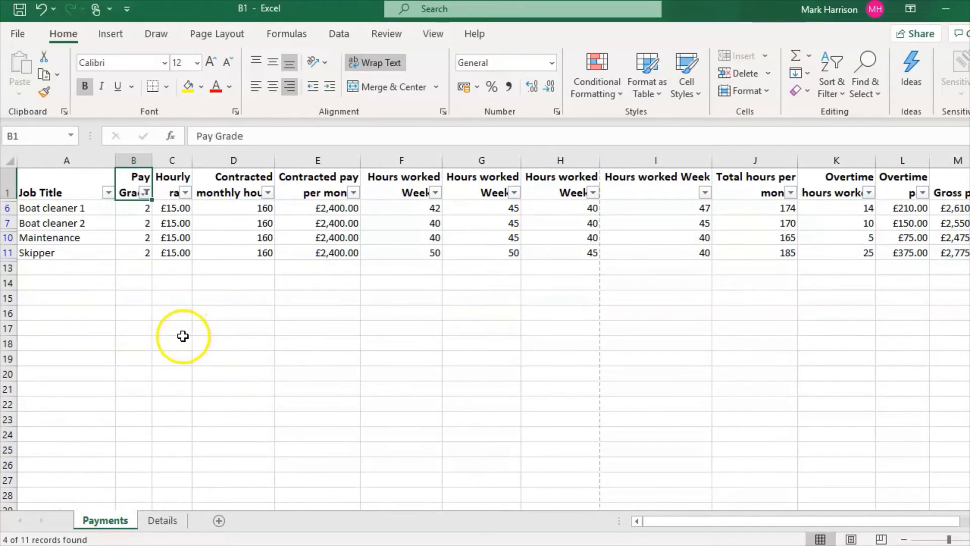
Step: Check the new column requirement in the SAM.pdf paper, then enter the heading Percentage Overtime in cell P1 of the Payments sheet in Excel
mouse_move(463, 544)
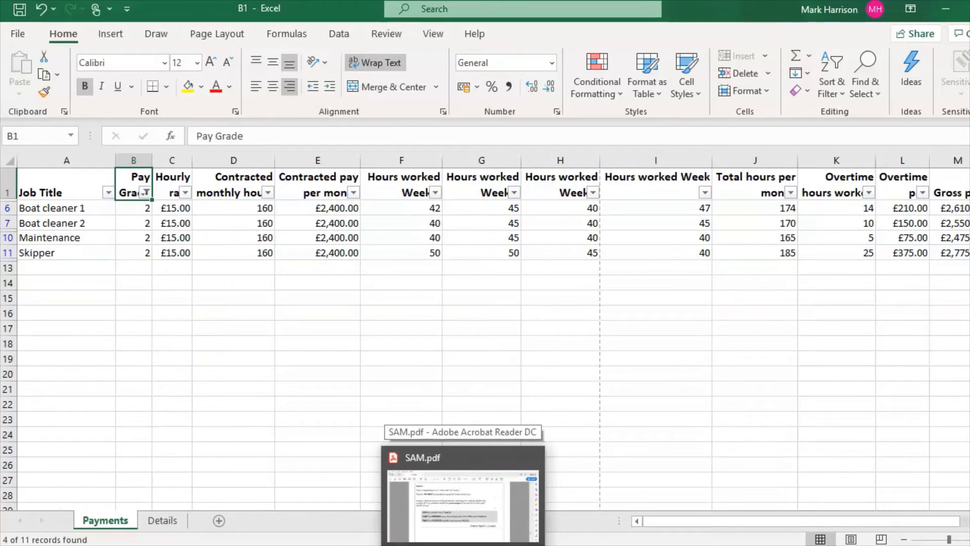
left_click(463, 544)
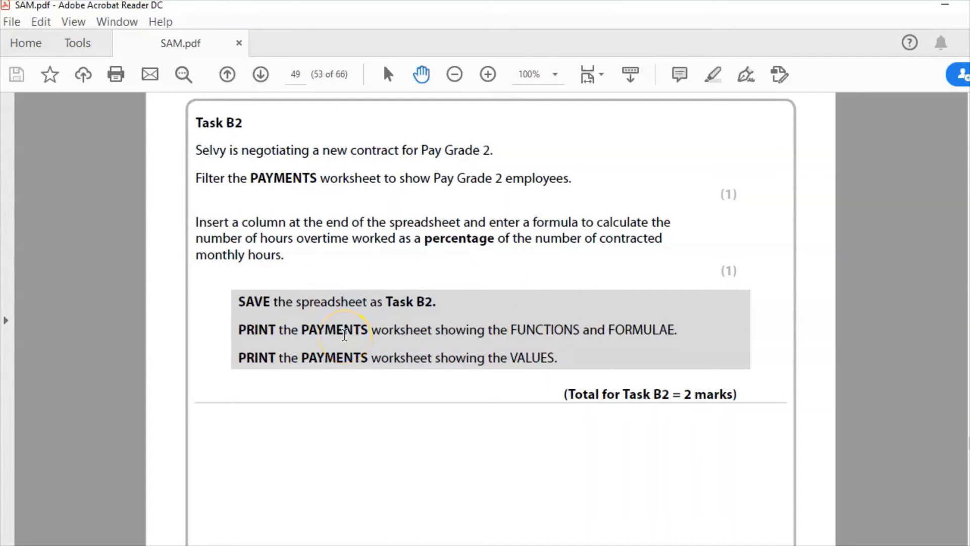
left_click(555, 545)
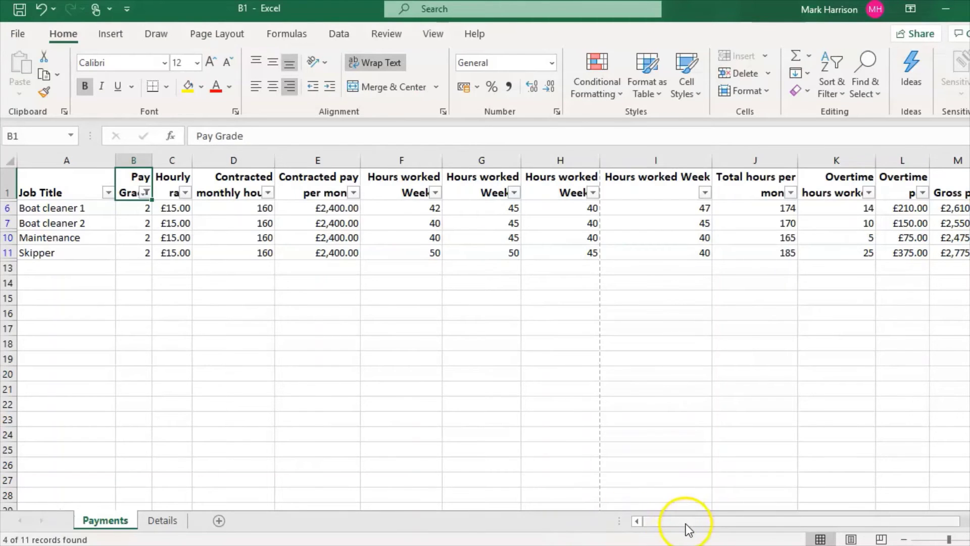
left_click_drag(688, 529, 934, 495)
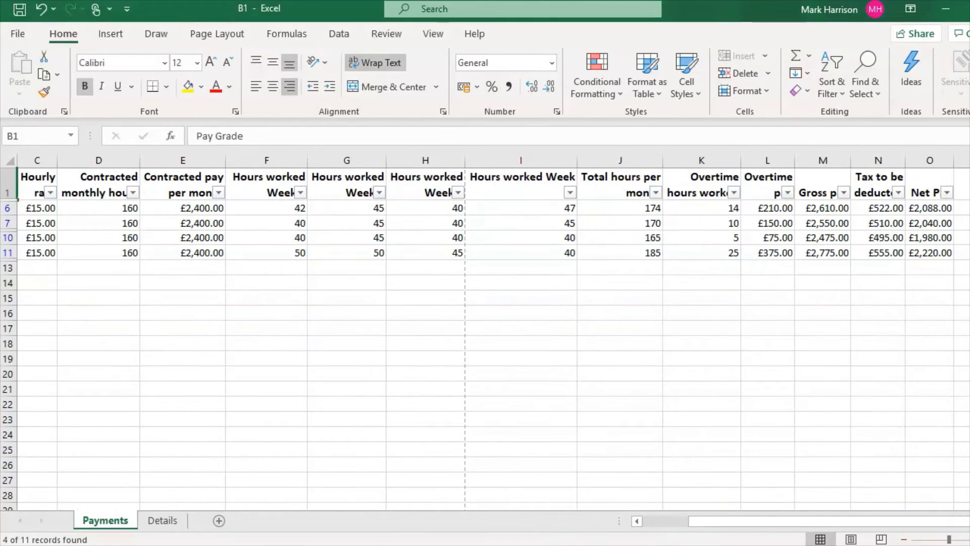
scroll(481, 306, "right", 5)
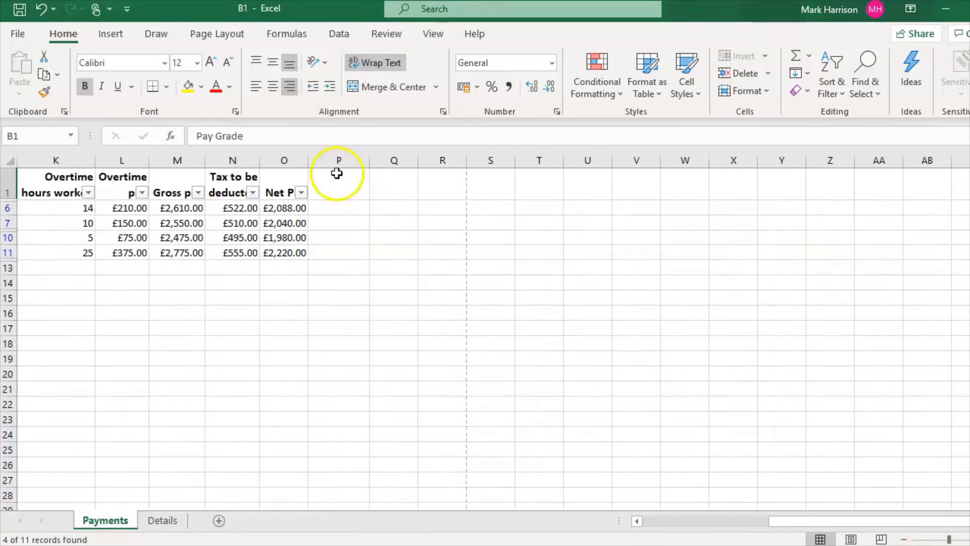
left_click(337, 173)
left_click(263, 133)
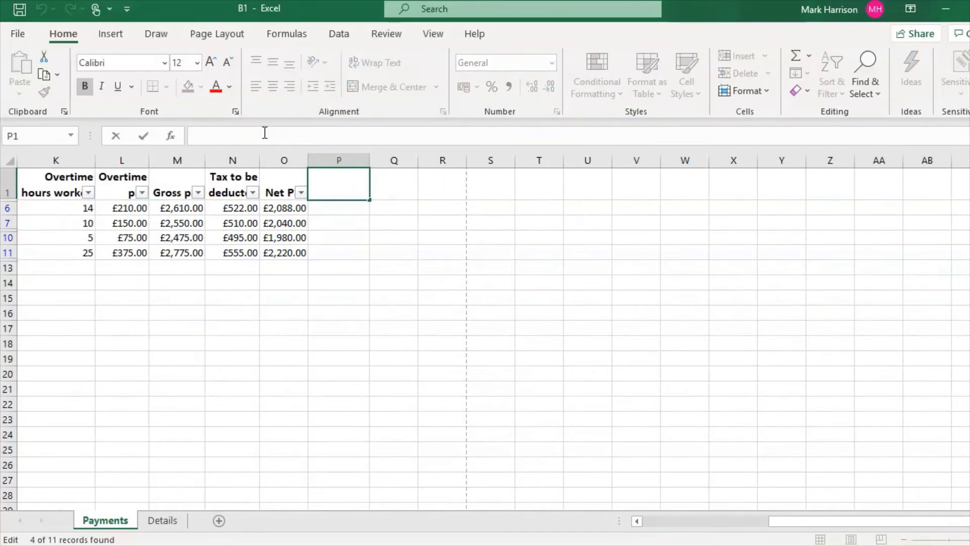
type("Percentage")
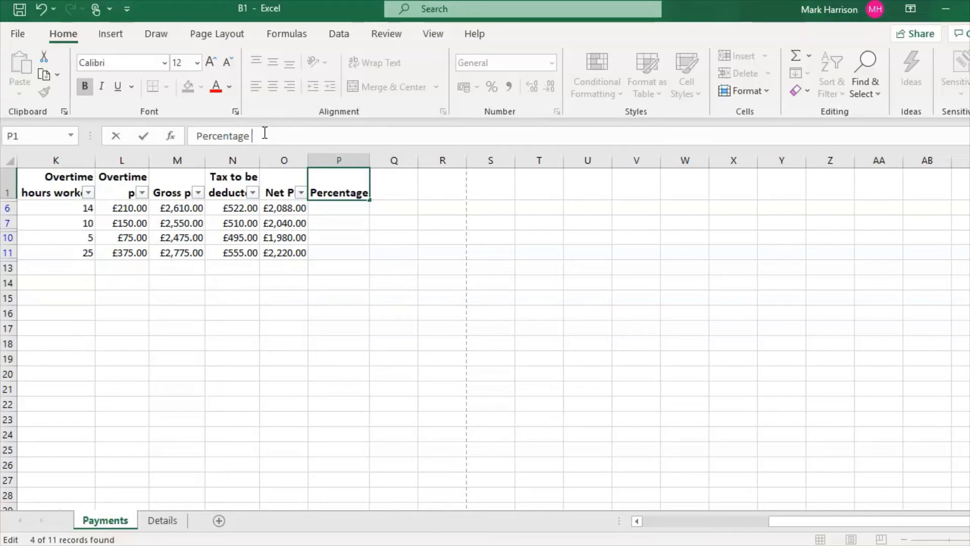
type(" Overtime")
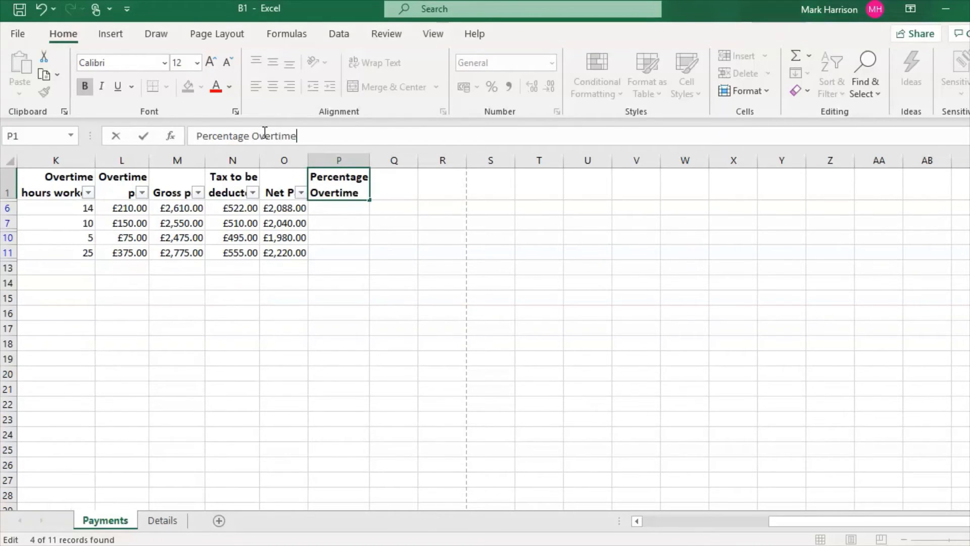
key("Return")
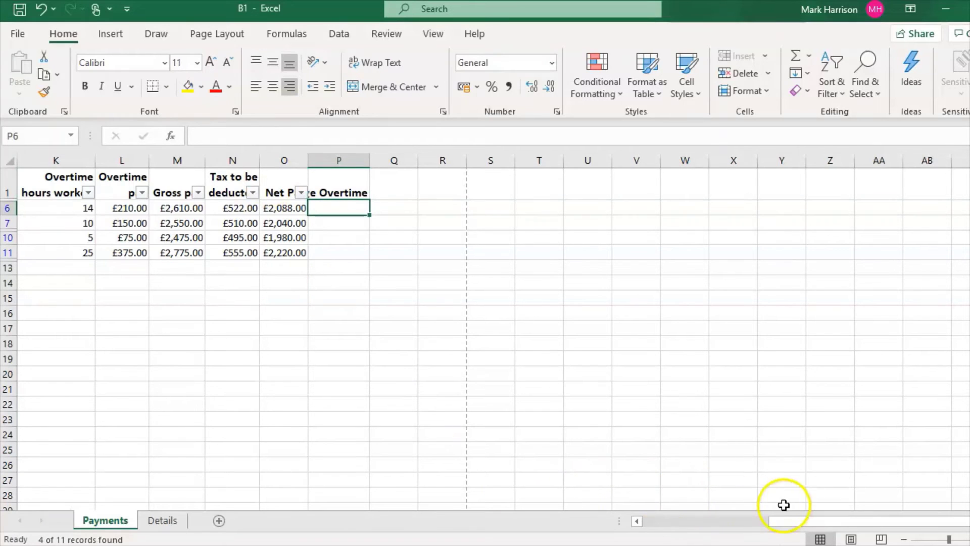
Step: Inspect the Total hours per month and Overtime hours worked formulas in row 6
left_click_drag(782, 520, 737, 522)
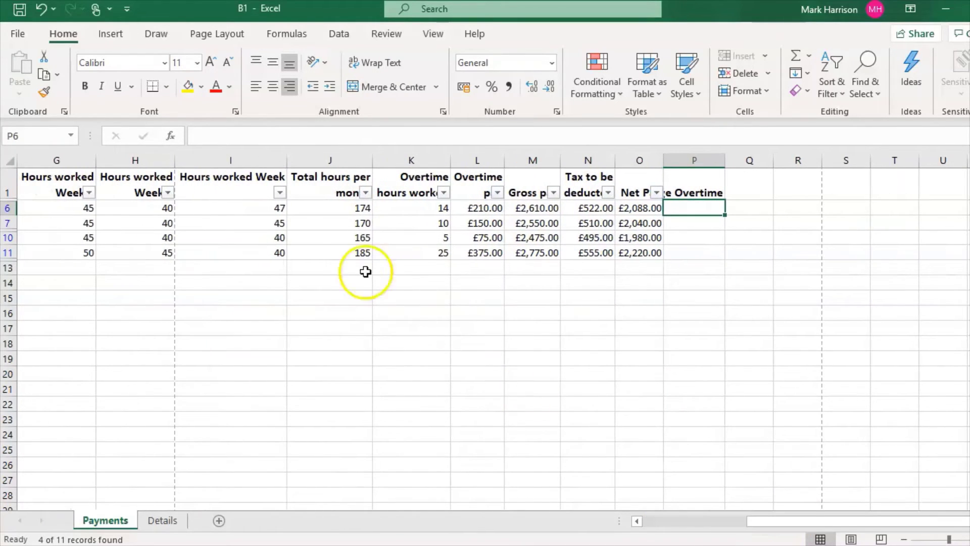
left_click(327, 210)
left_click(410, 208)
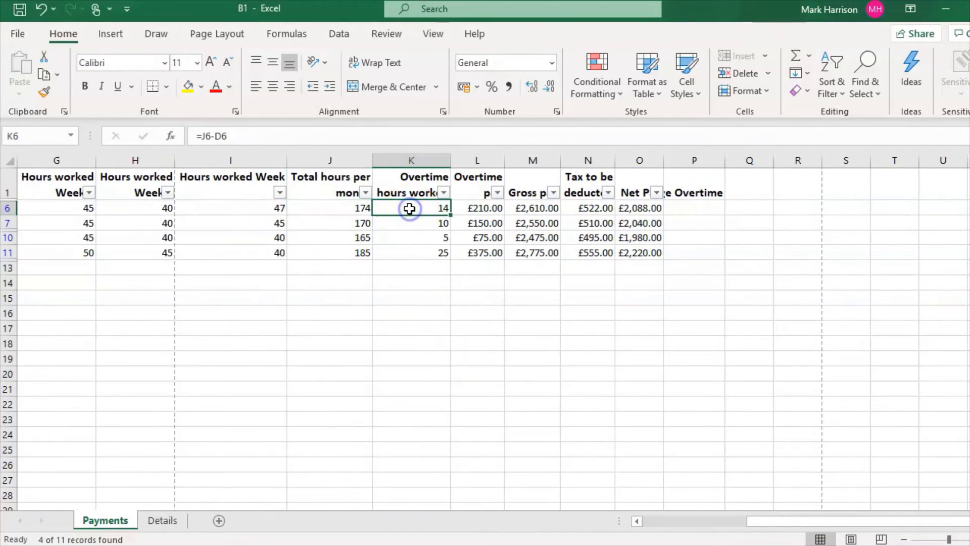
left_click(292, 208)
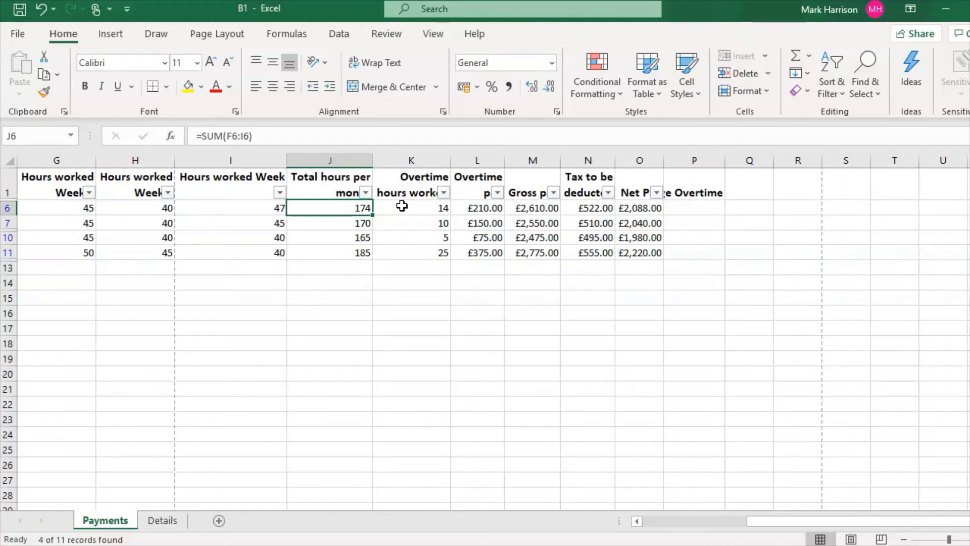
Step: Enter the formula =K6/D6*100 in cell P6 to calculate overtime hours as a percentage of contracted monthly hours
left_click(688, 205)
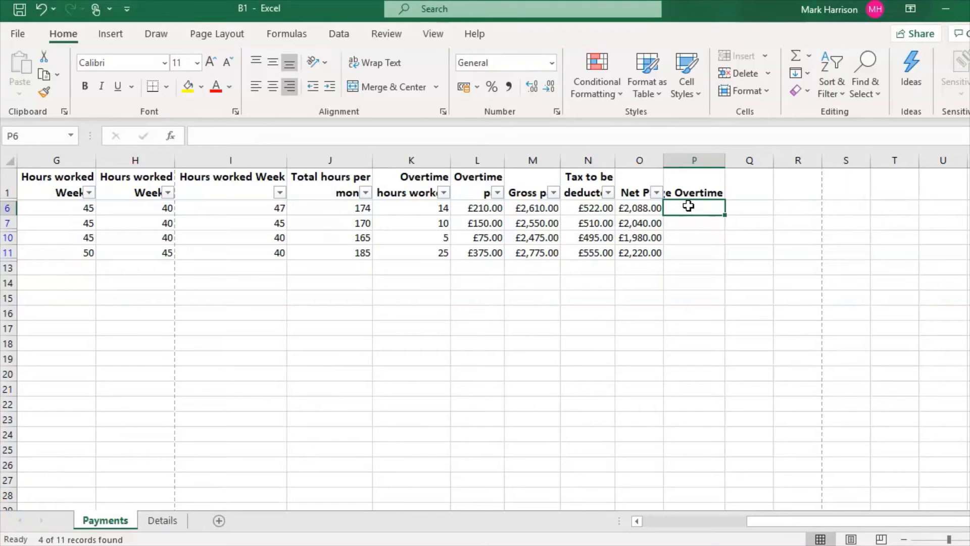
type("=")
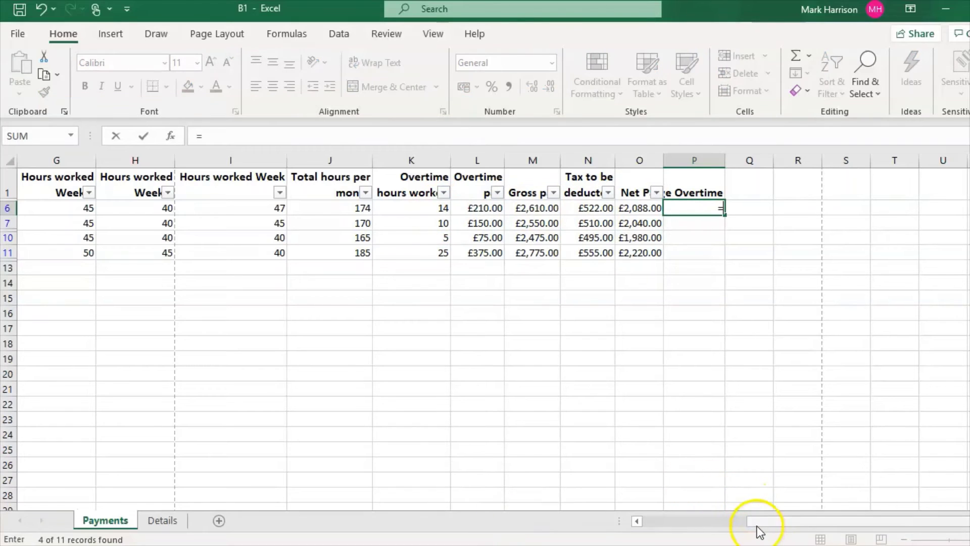
left_click(38, 514)
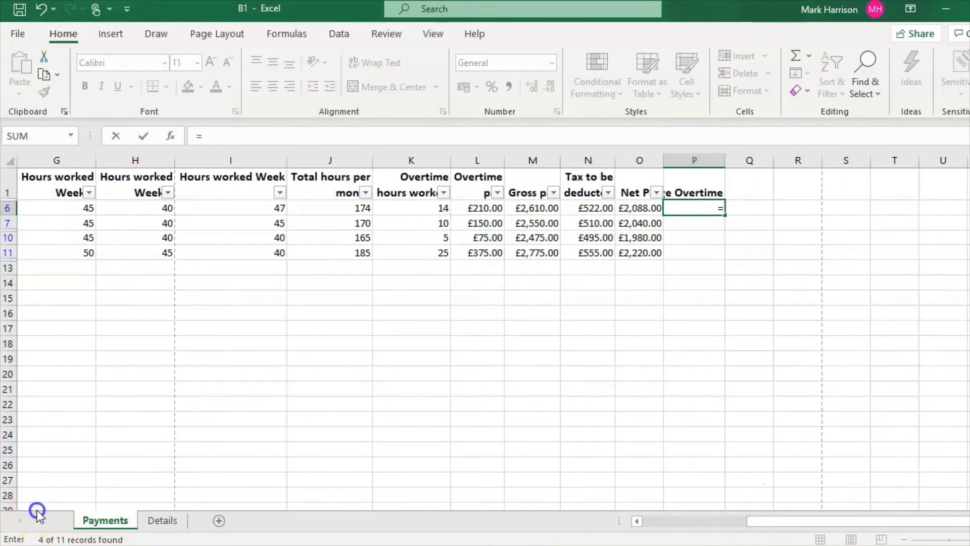
left_click(756, 520)
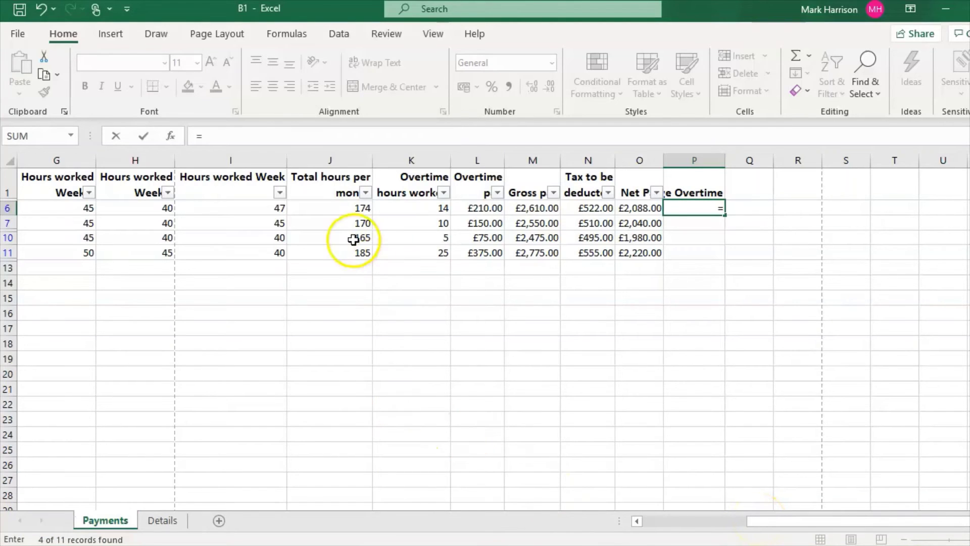
left_click(432, 209)
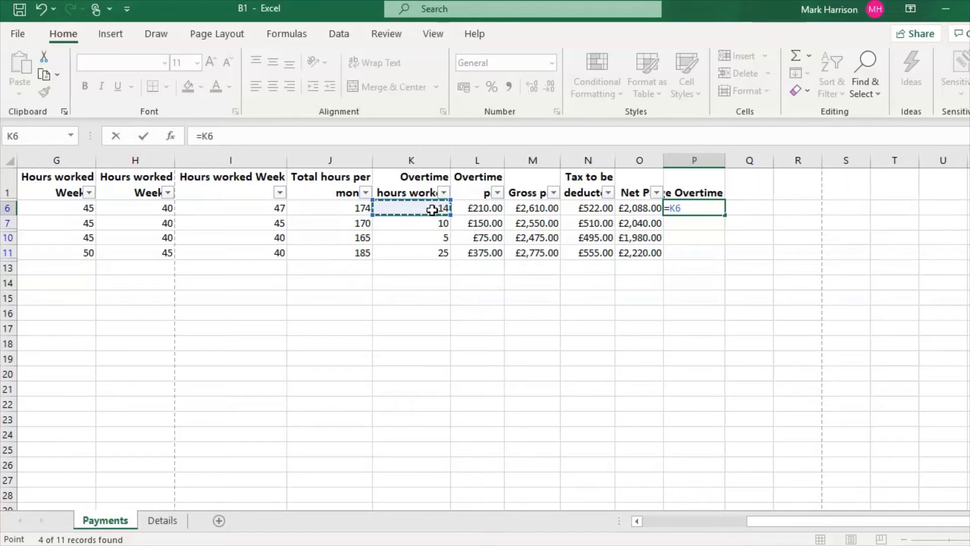
type("/")
left_click(798, 523)
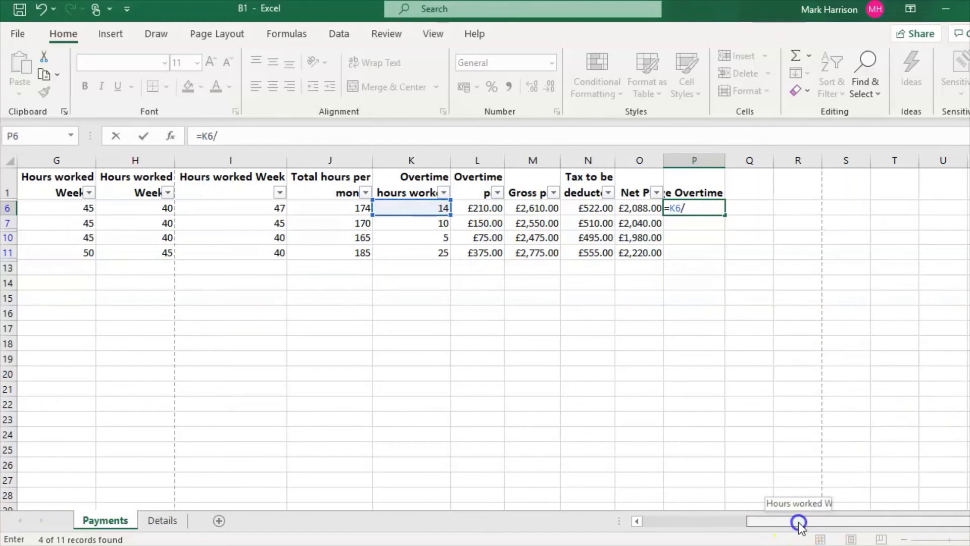
left_click_drag(799, 523, 641, 519)
left_click(239, 209)
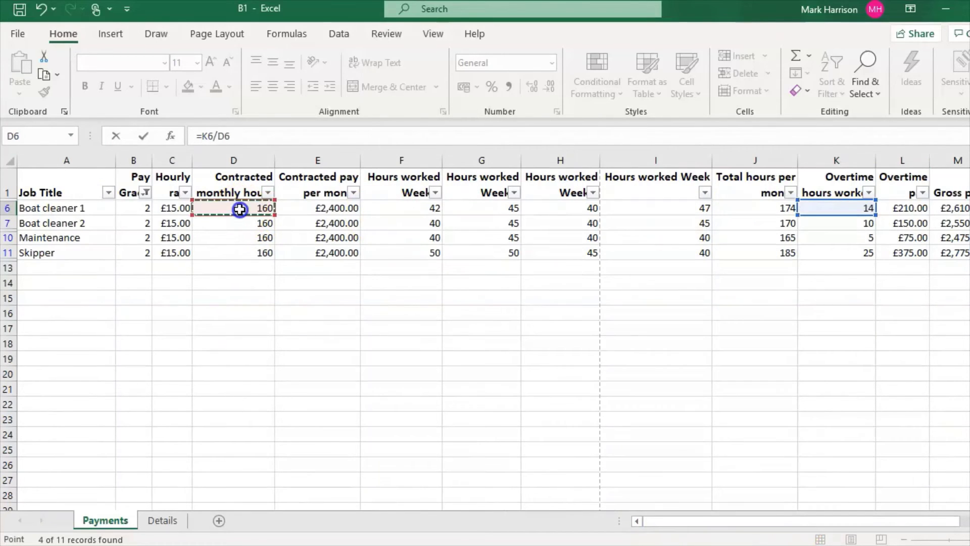
left_click(251, 138)
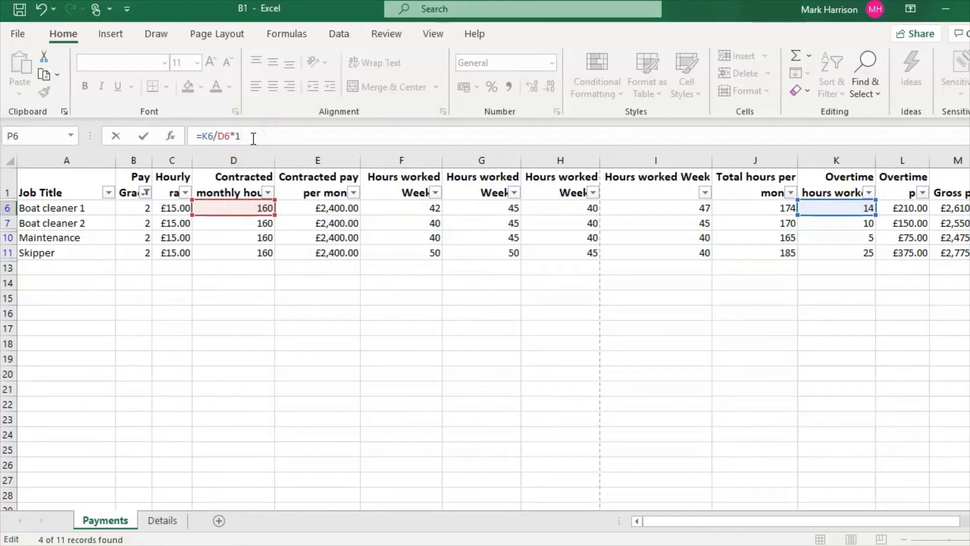
key("Return")
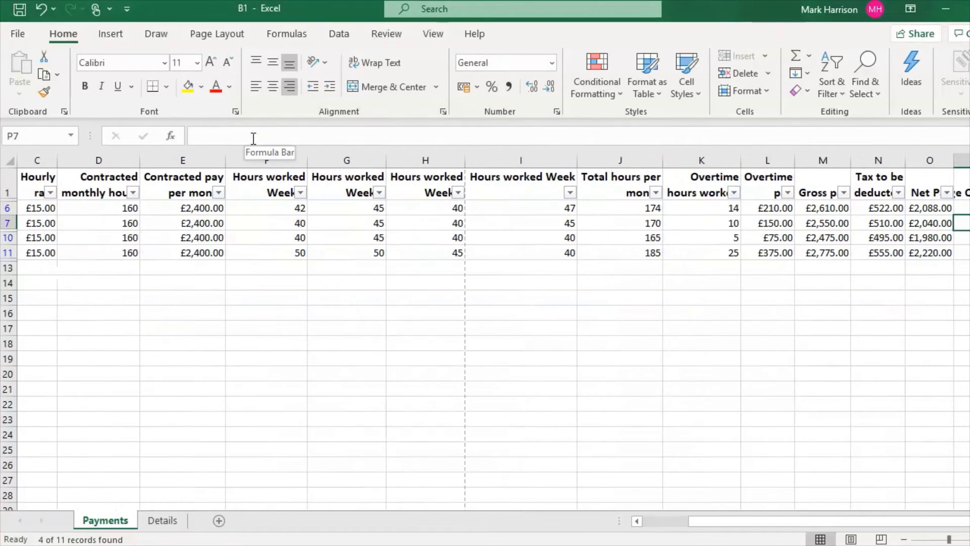
Step: Copy the P6 percentage formula down the Percentage Overtime column to row 11 and check the formula in P10
left_click_drag(717, 525, 905, 528)
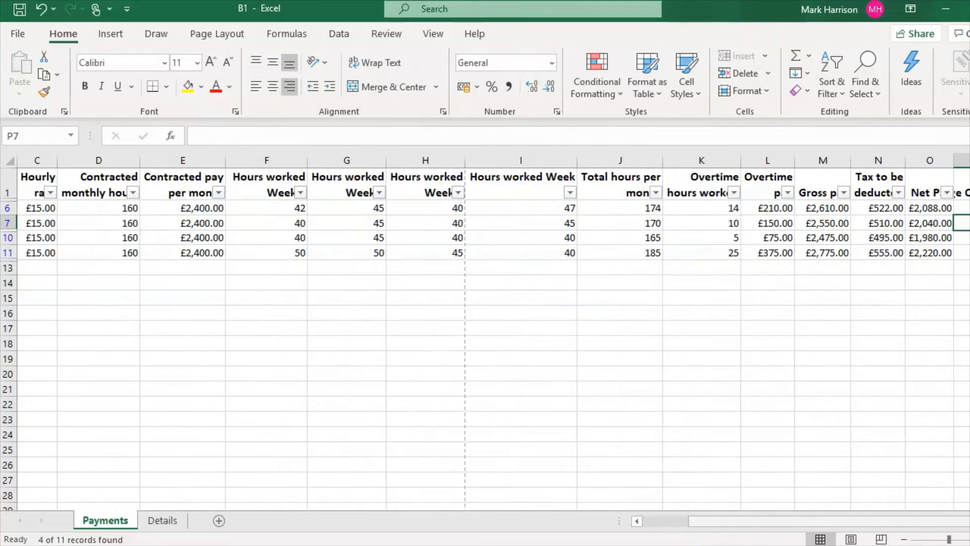
left_click(969, 521)
left_click(969, 521)
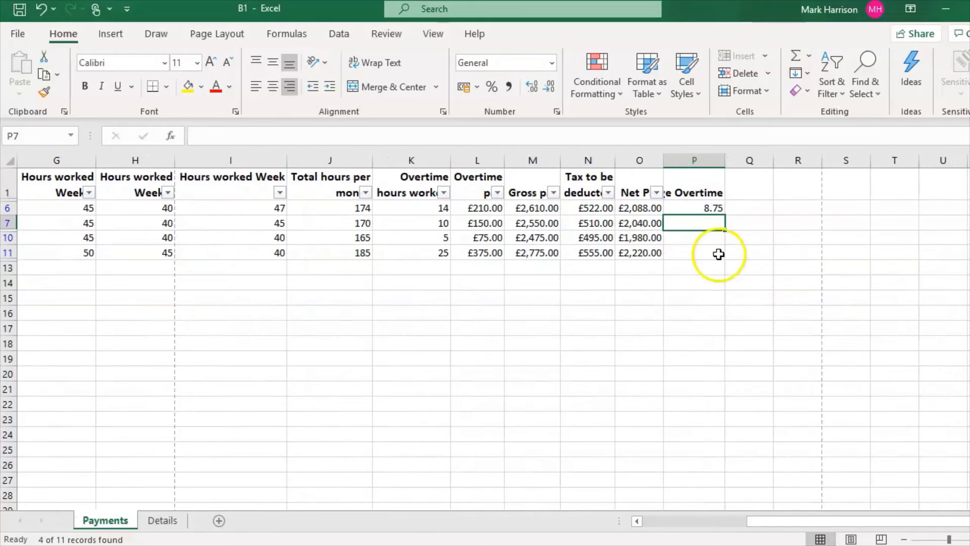
left_click(707, 206)
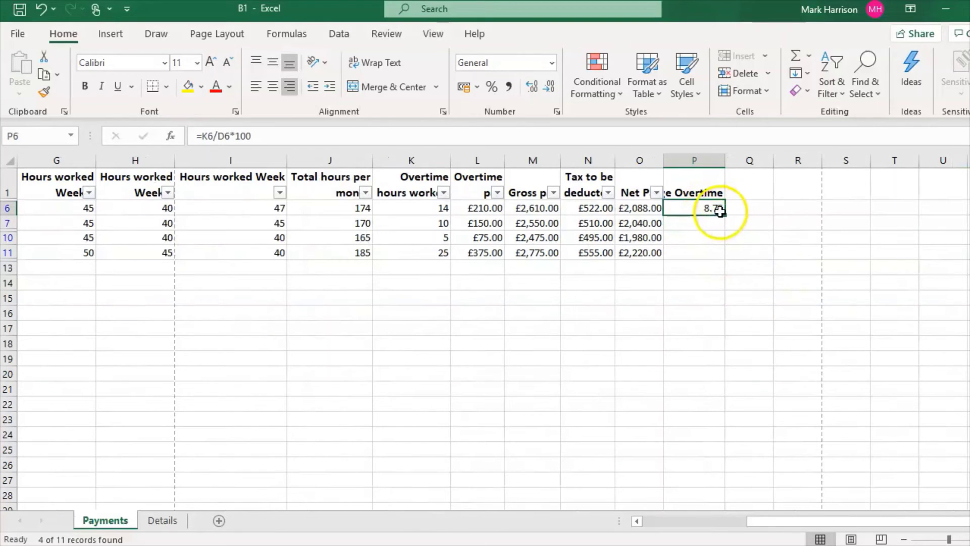
left_click_drag(726, 216, 718, 261)
left_click(709, 235)
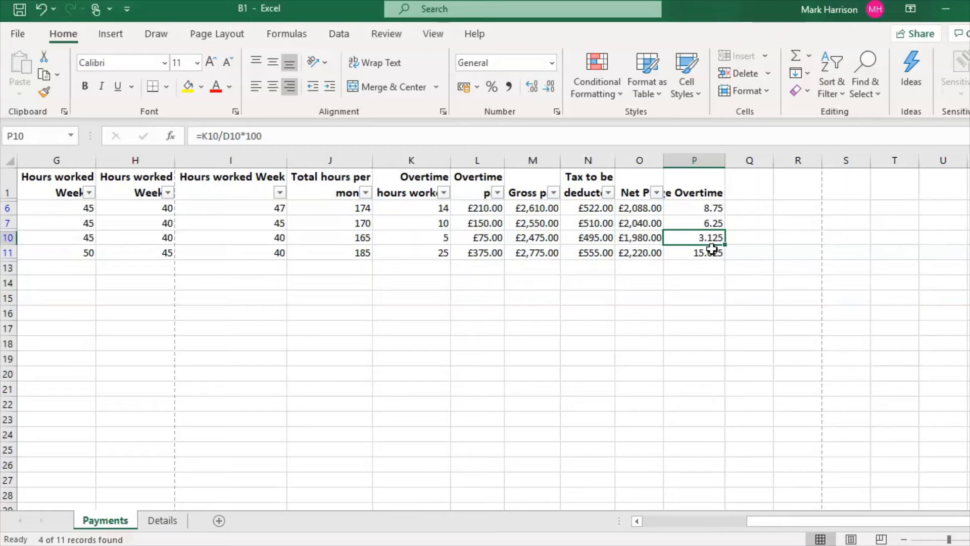
Step: Check the Task B2 print requirements in the SAM.pdf paper, then display the formulas on the Payments sheet in Excel
left_click(585, 545)
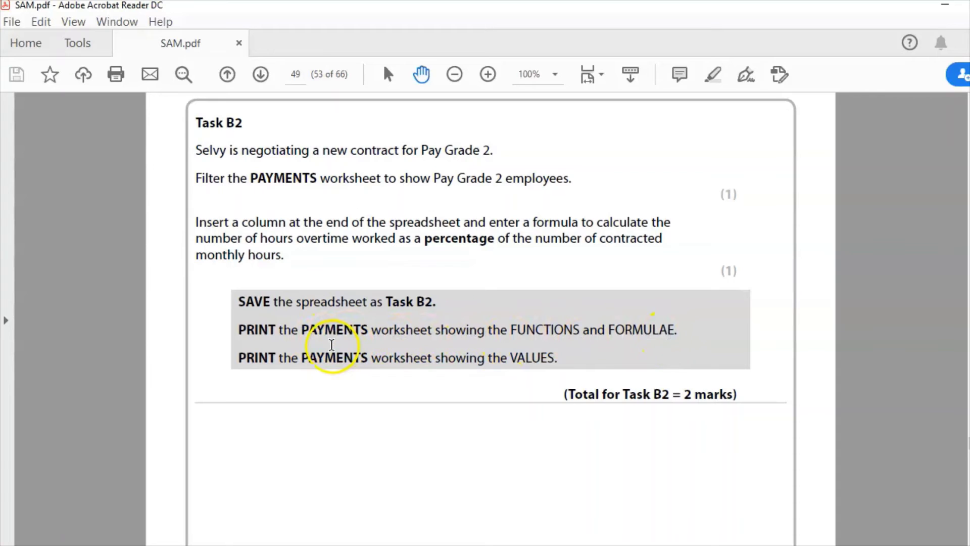
left_click(498, 541)
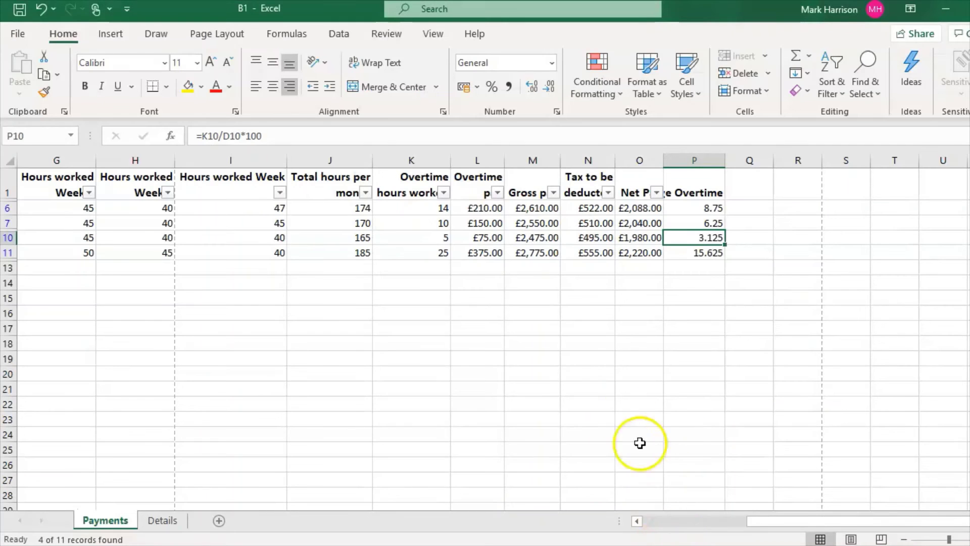
left_click(623, 404)
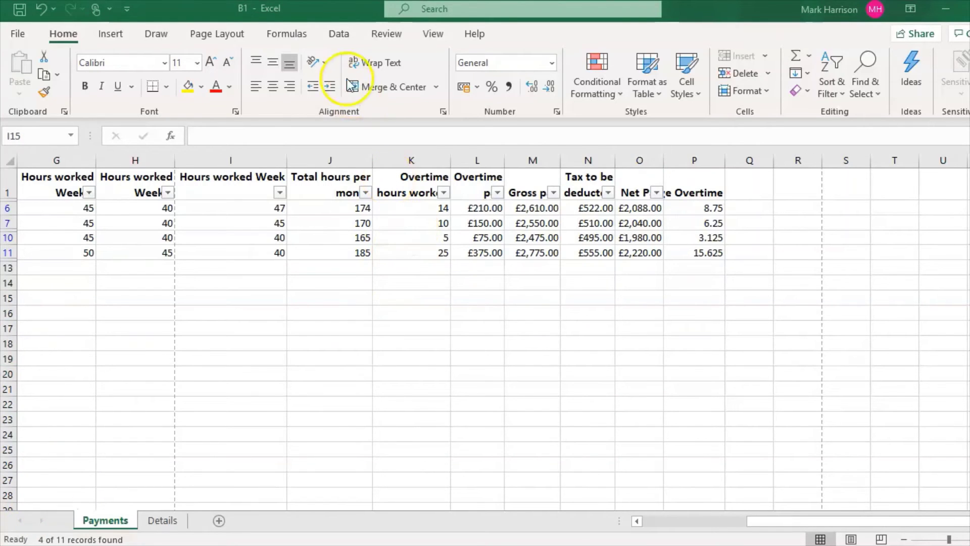
left_click(291, 38)
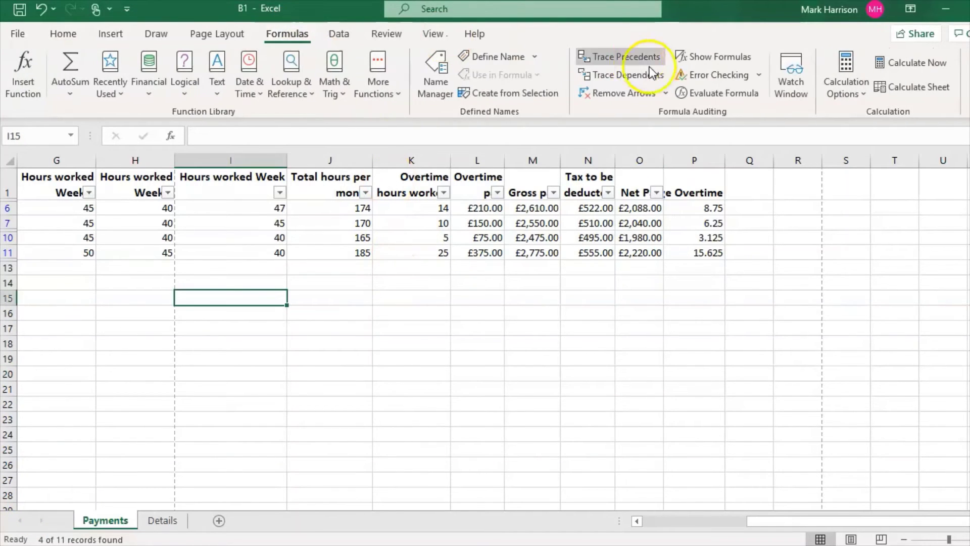
left_click(714, 56)
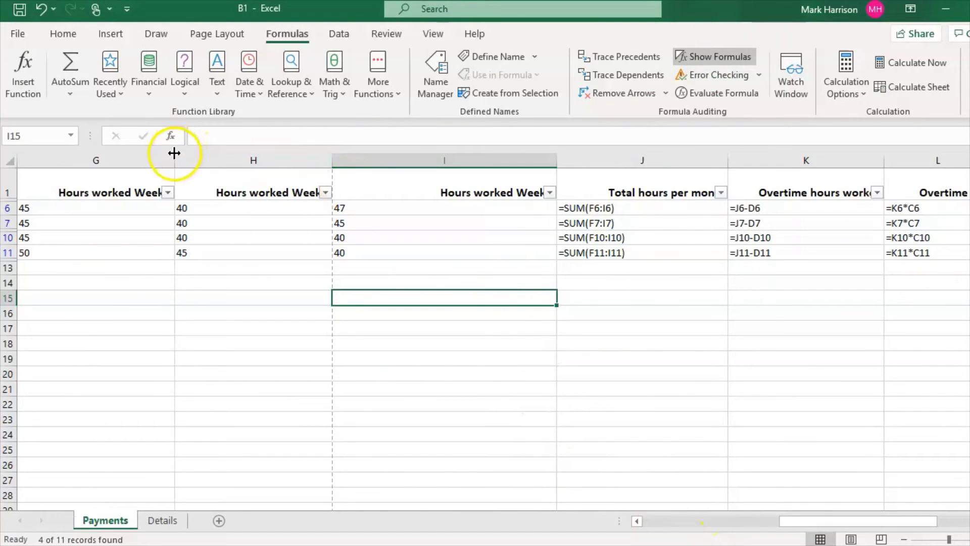
Step: Narrow columns G and H, and autofit columns I to M and column O to their contents in the formula view
left_click_drag(175, 156, 140, 166)
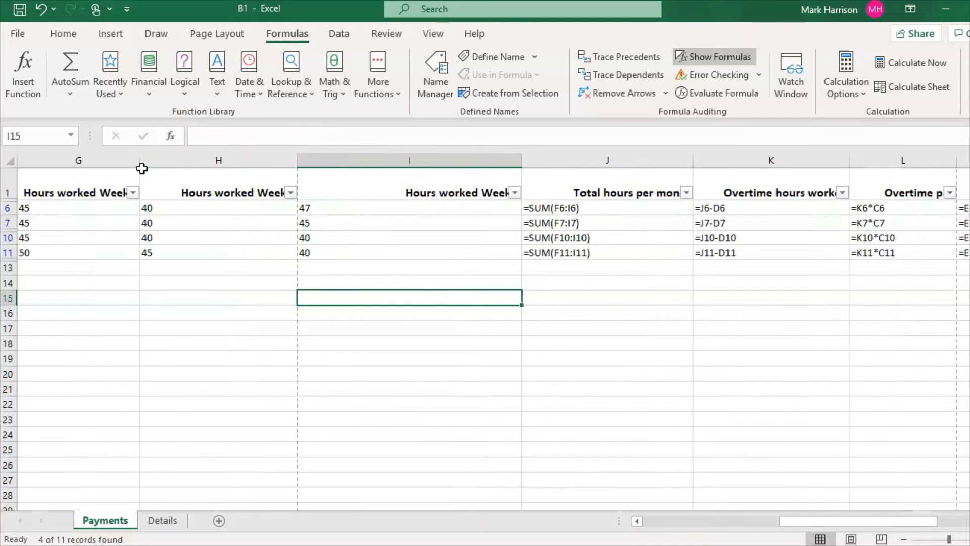
left_click_drag(297, 156, 263, 157)
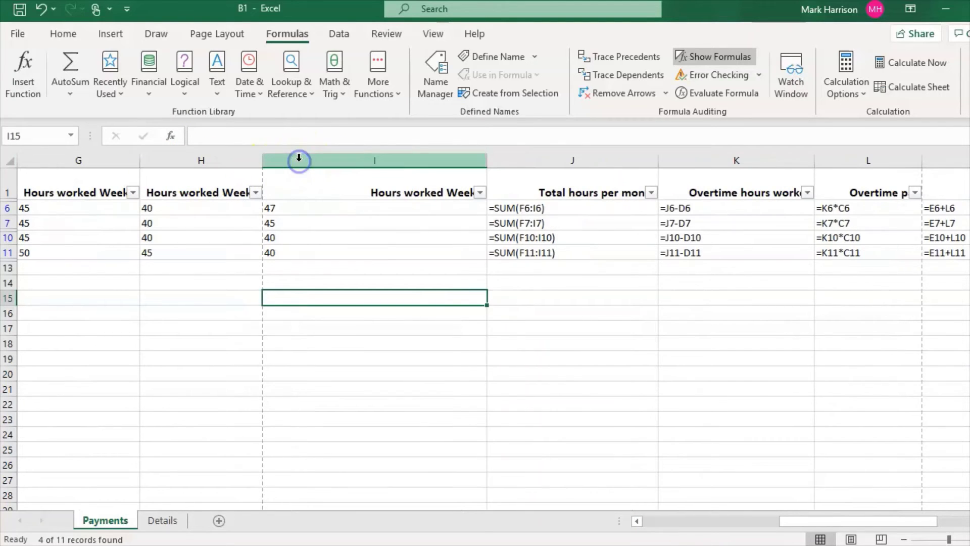
double_click(487, 162)
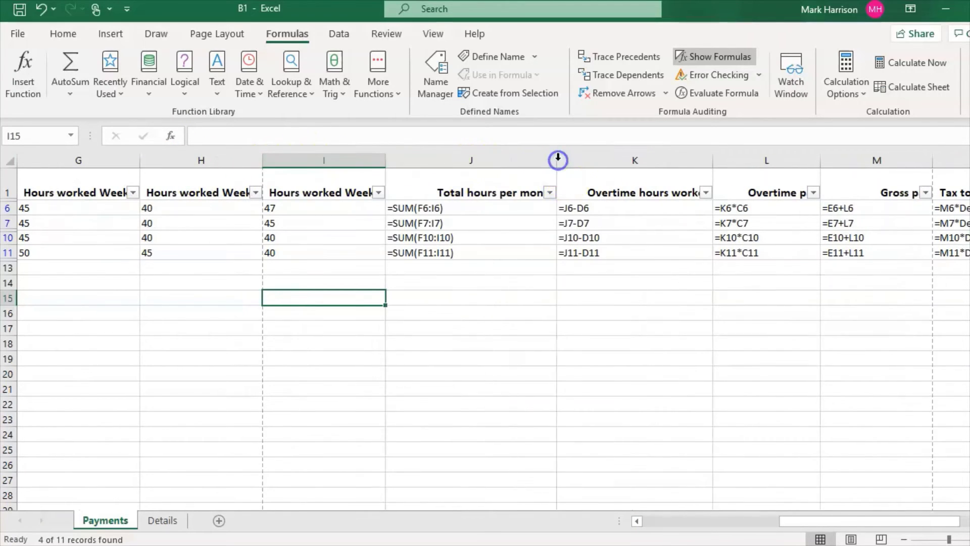
double_click(558, 161)
double_click(666, 162)
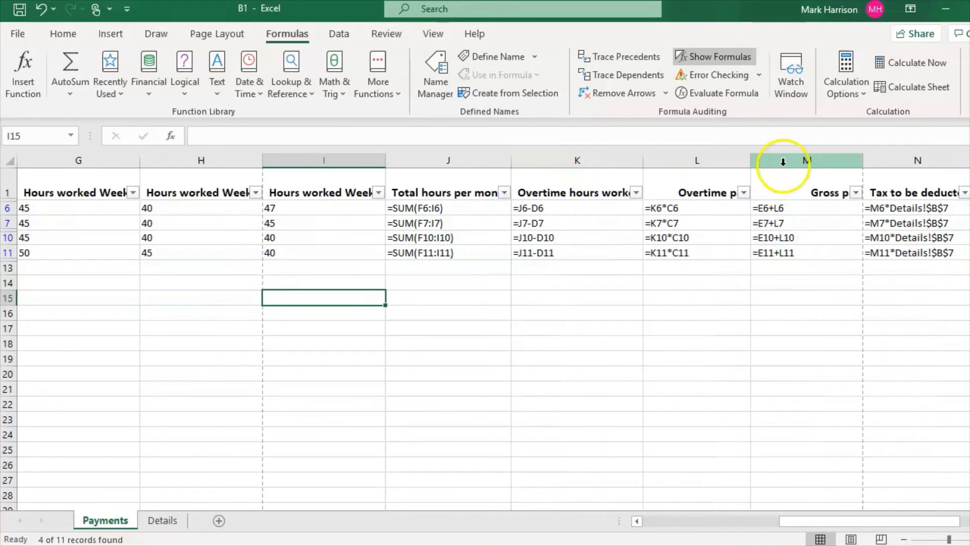
double_click(751, 161)
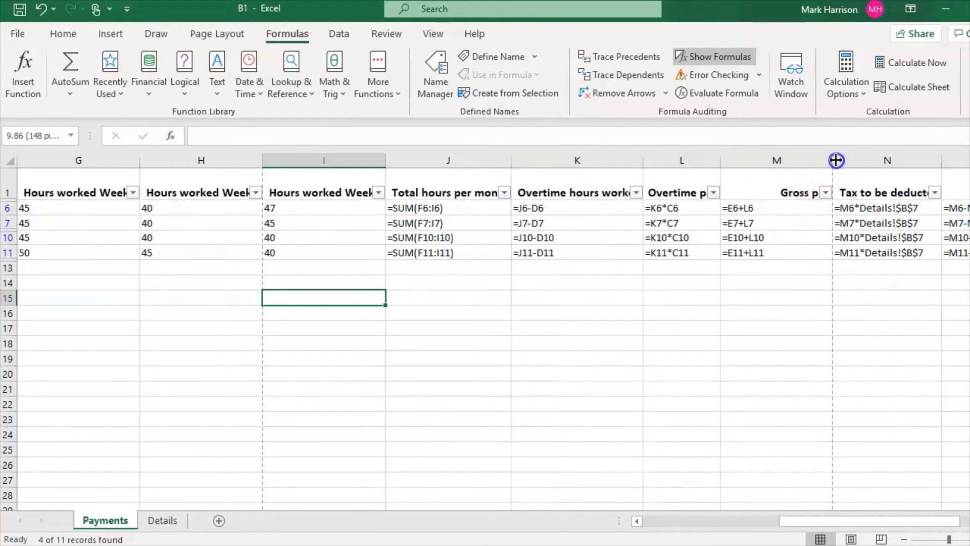
double_click(833, 161)
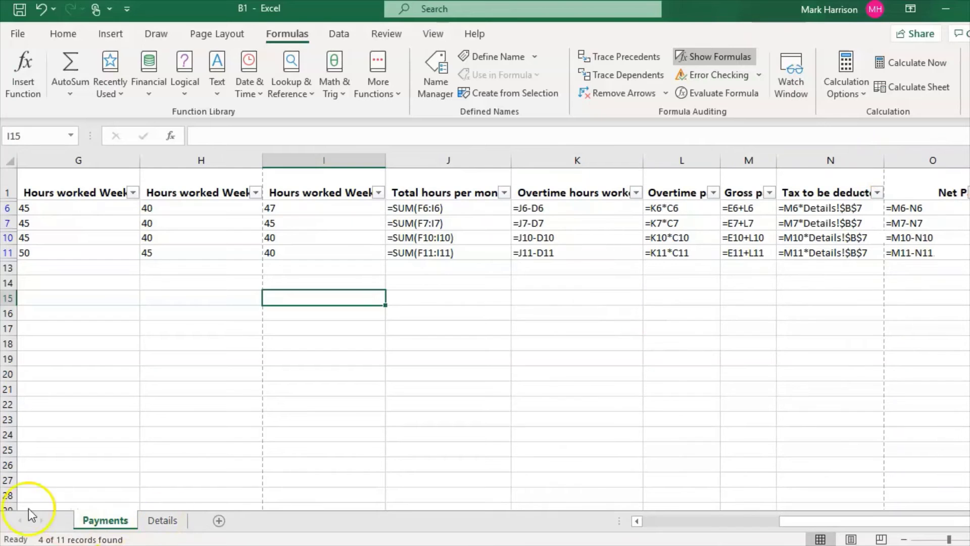
scroll(493, 331, "right", 2)
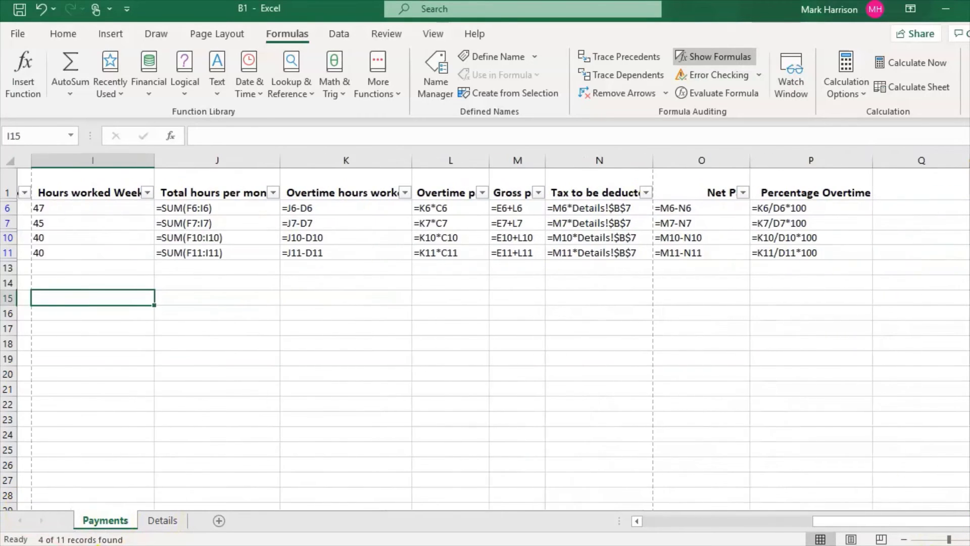
double_click(737, 162)
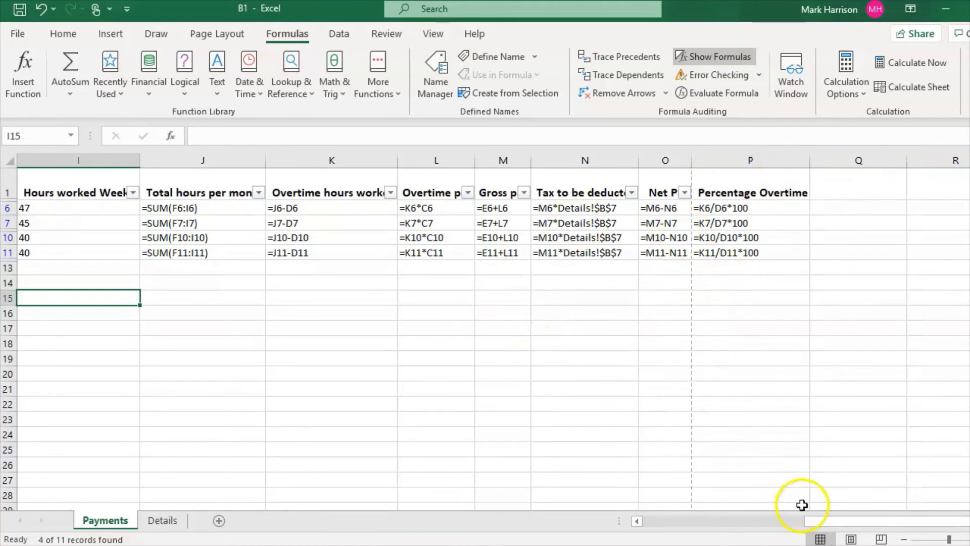
Step: Narrow the Contracted pay per month column and columns F and G so that their headings wrap onto two lines
left_click_drag(824, 521, 654, 533)
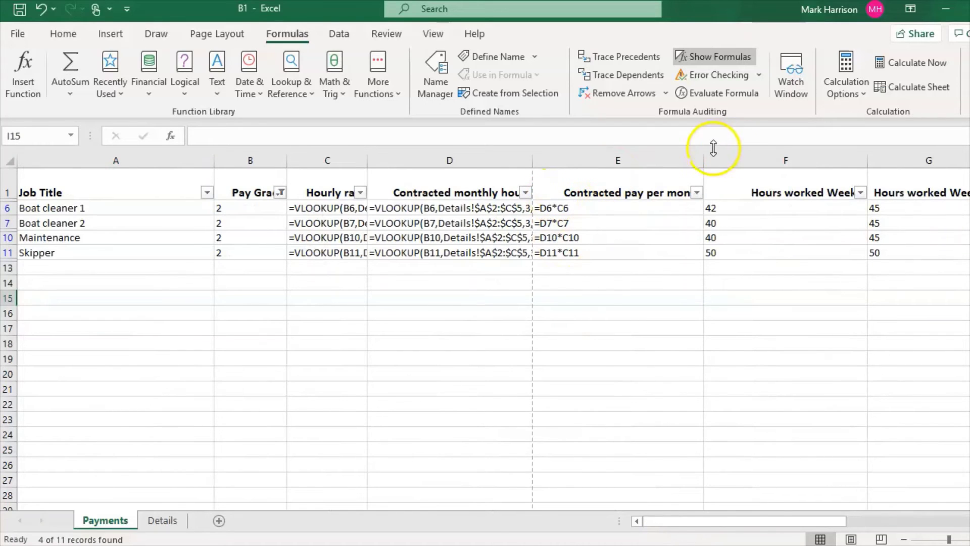
left_click_drag(703, 157, 617, 161)
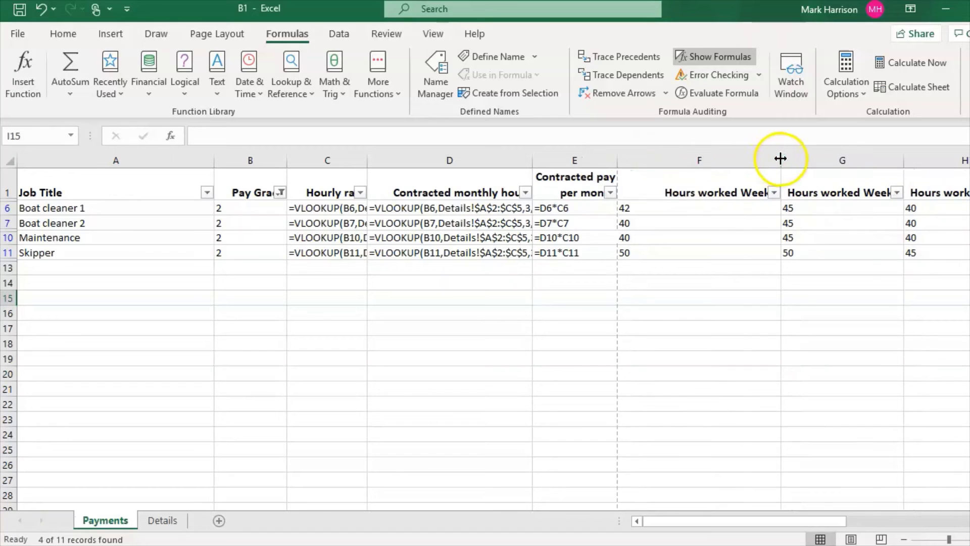
left_click_drag(780, 156, 701, 169)
left_click_drag(824, 161, 798, 158)
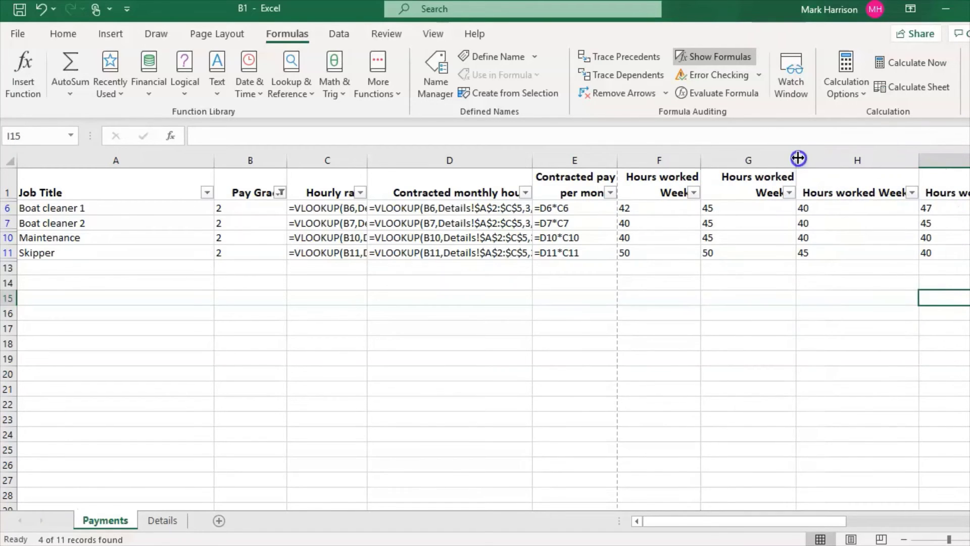
mouse_move(739, 521)
left_mouse_down()
mouse_move(913, 511)
mouse_move(678, 529)
left_mouse_up()
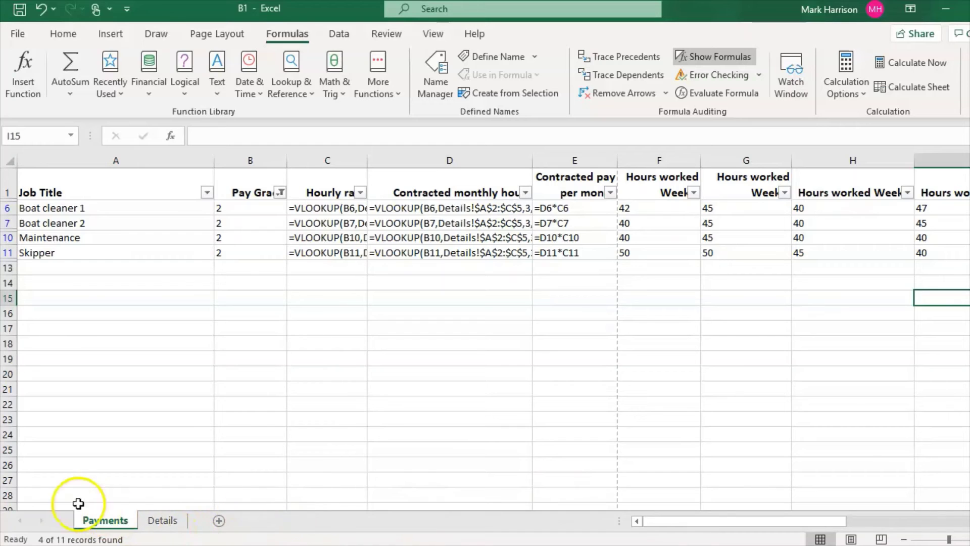
Step: Switch to Task B3 in the SAM.pdf paper, create a blank document in Word, and return to the paper's header instructions
left_click(48, 526)
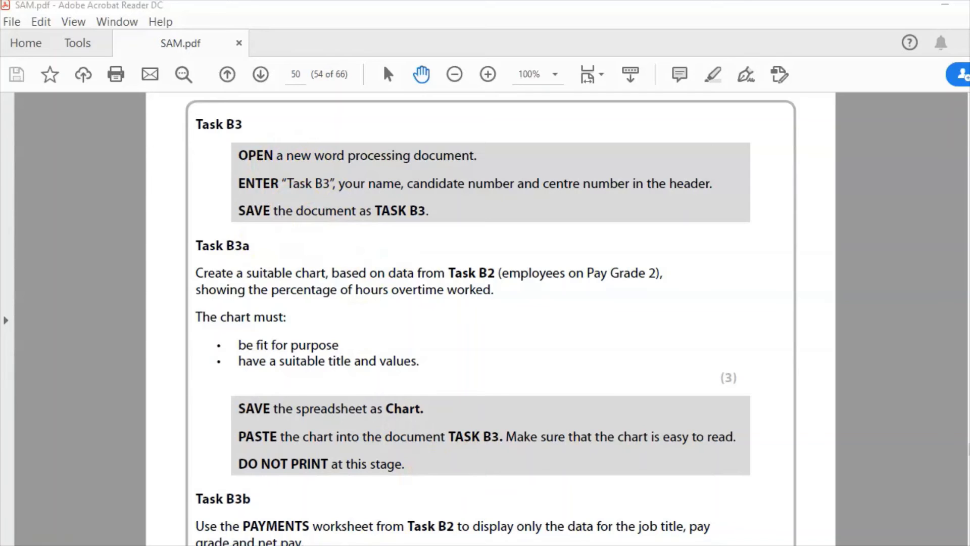
key("super")
type("wor")
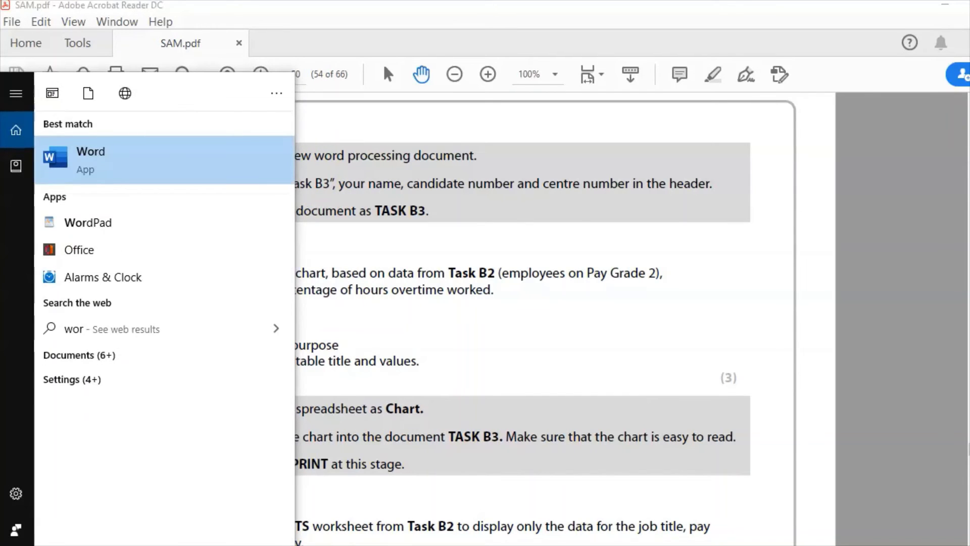
left_click(225, 166)
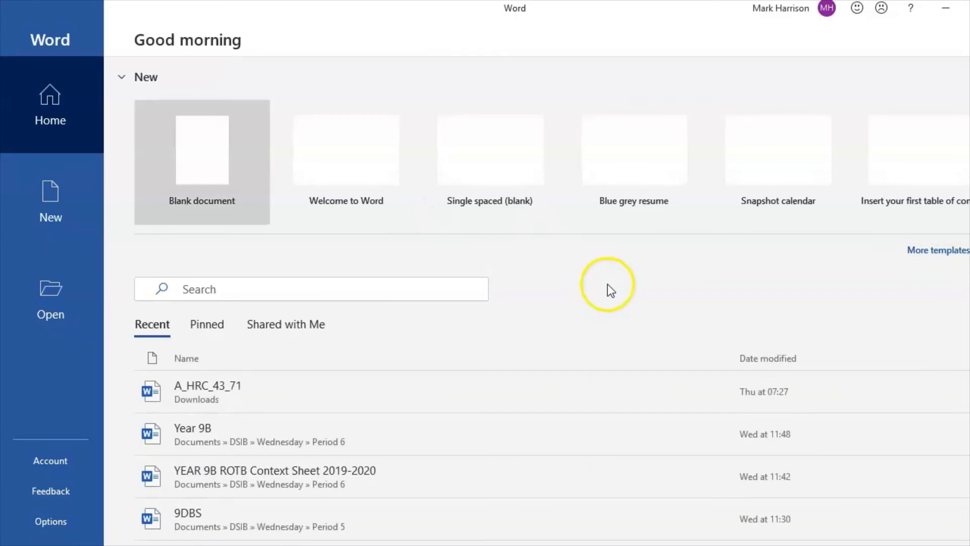
left_click(226, 166)
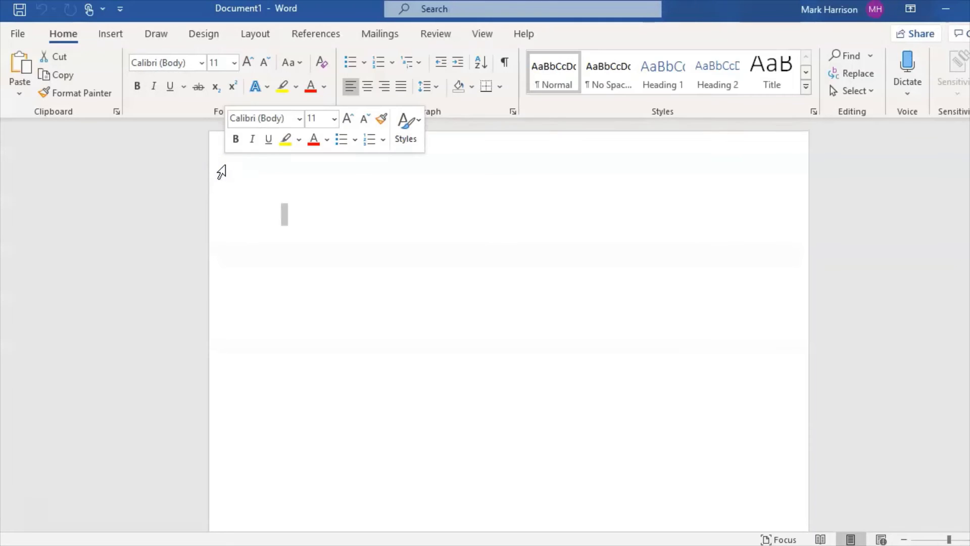
left_click(946, 8)
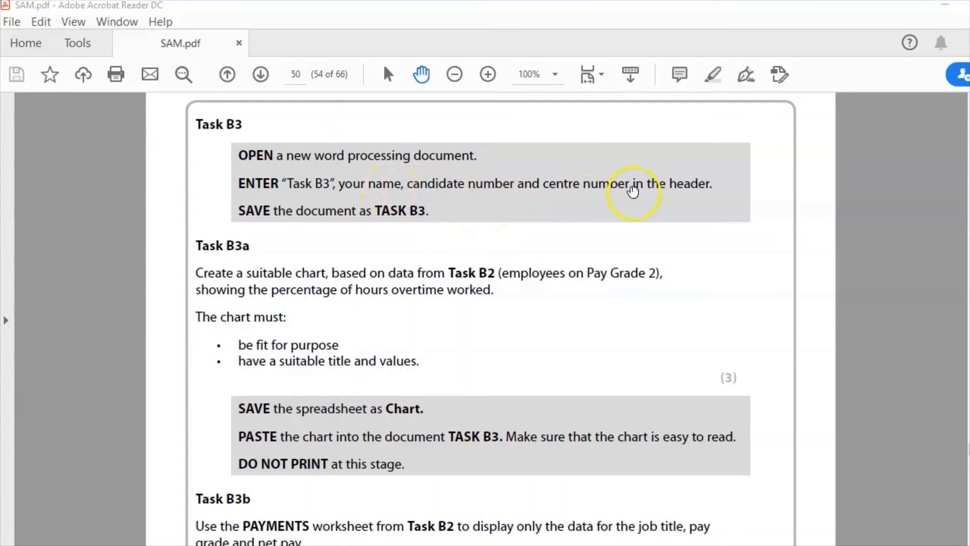
Step: Switch to the blank Word document, enter "Details" in its header and return to the document body
key("alt+Tab")
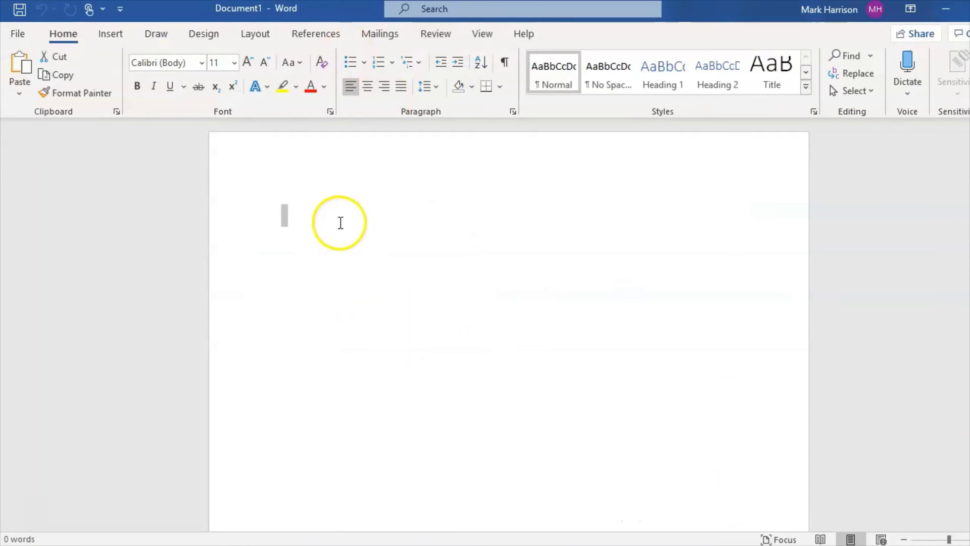
double_click(333, 175)
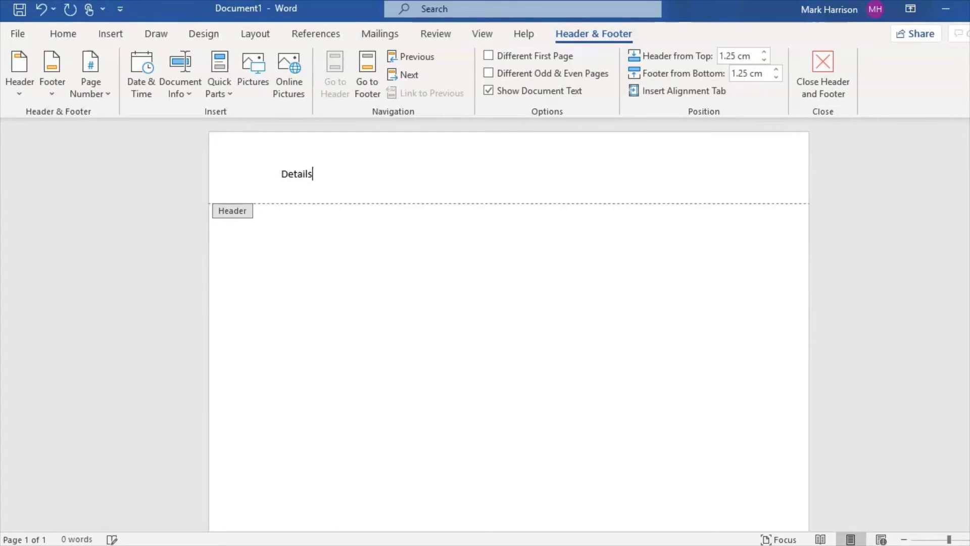
double_click(331, 272)
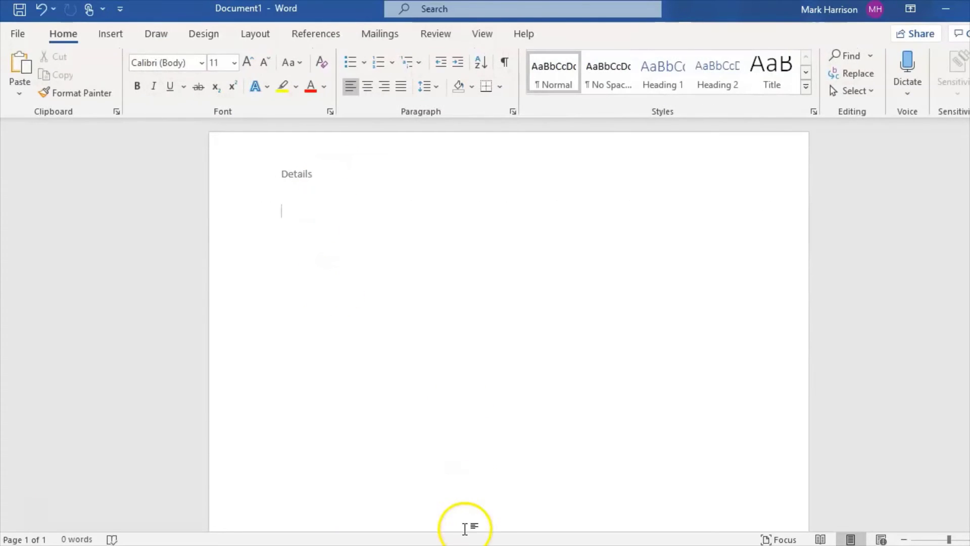
Step: Check the Task B3a chart requirements in the SAM.pdf paper and return to the Payments sheet in Excel
key("alt+Tab")
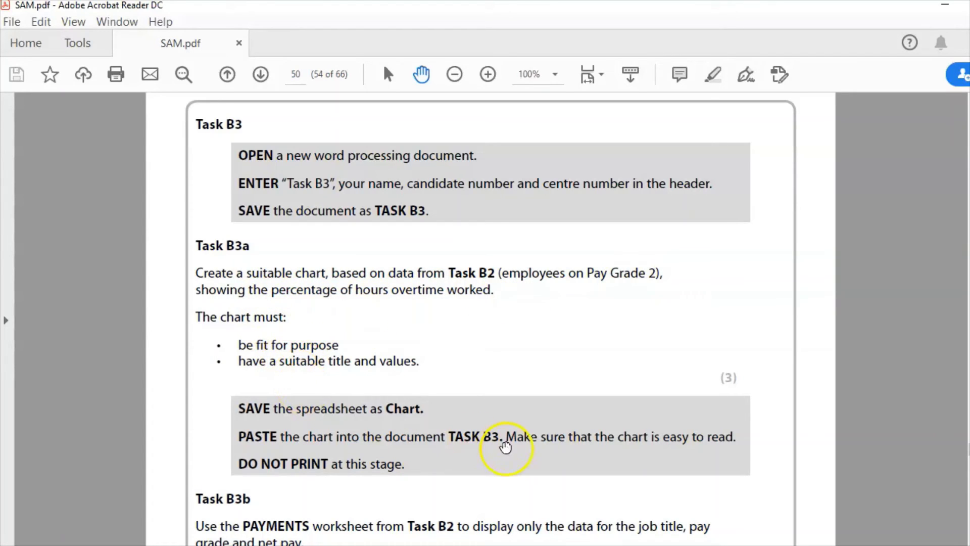
mouse_move(500, 545)
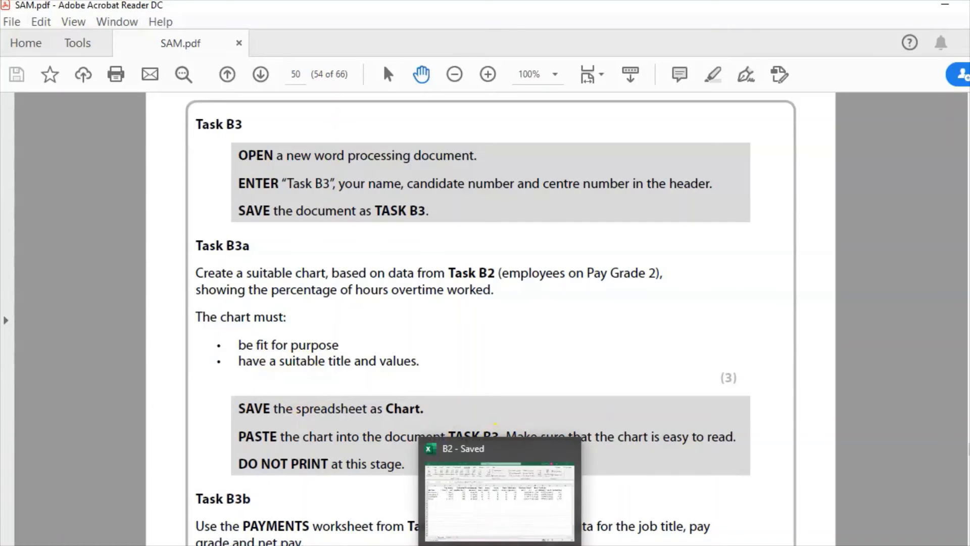
left_click(500, 545)
left_click(251, 316)
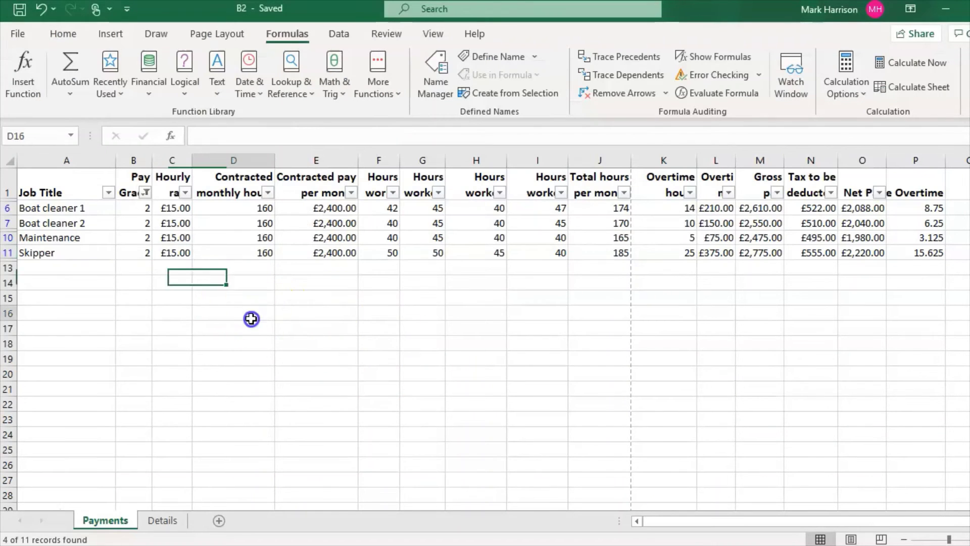
left_click(71, 208)
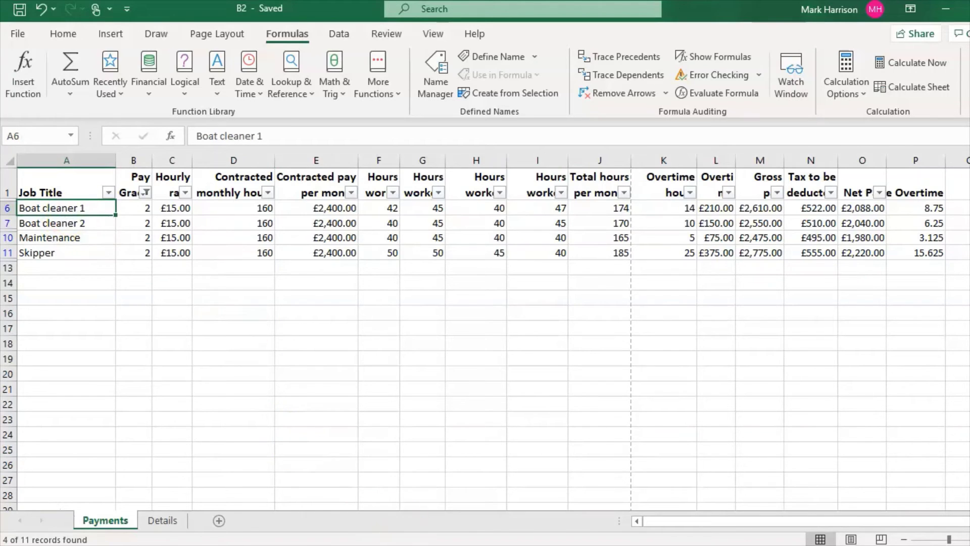
left_click(369, 545)
left_click(489, 545)
left_click_drag(68, 177, 71, 253)
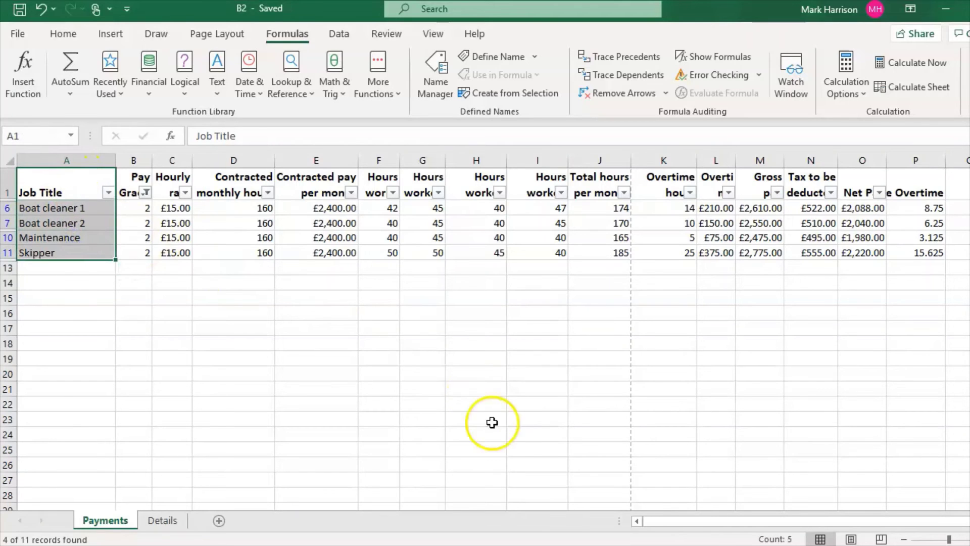
left_click_drag(677, 526, 732, 512)
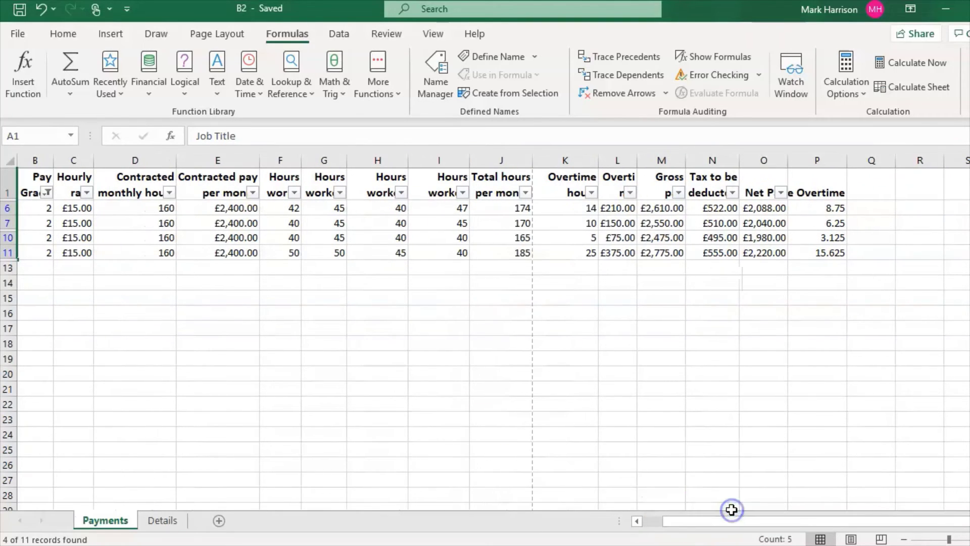
left_click(829, 183)
left_click_drag(829, 183, 834, 253)
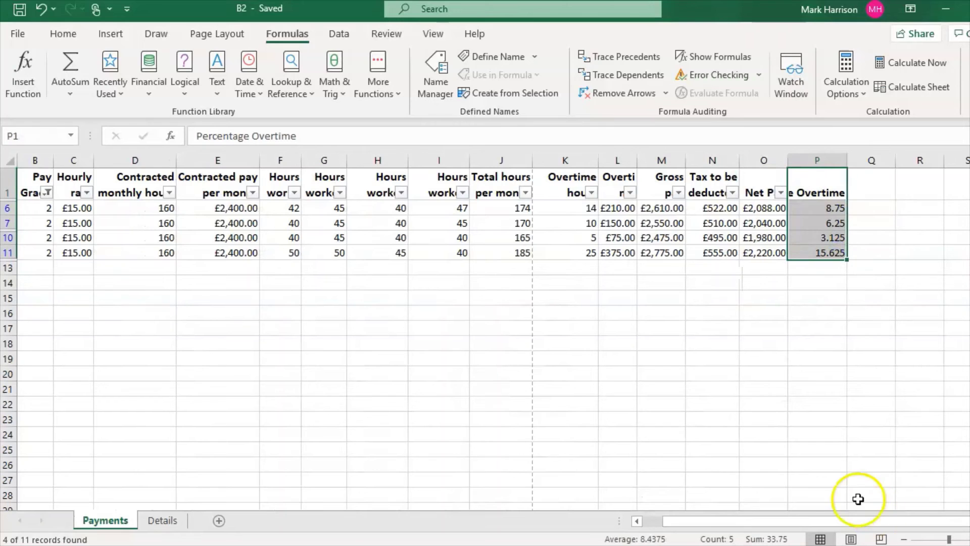
left_click_drag(832, 523, 716, 511)
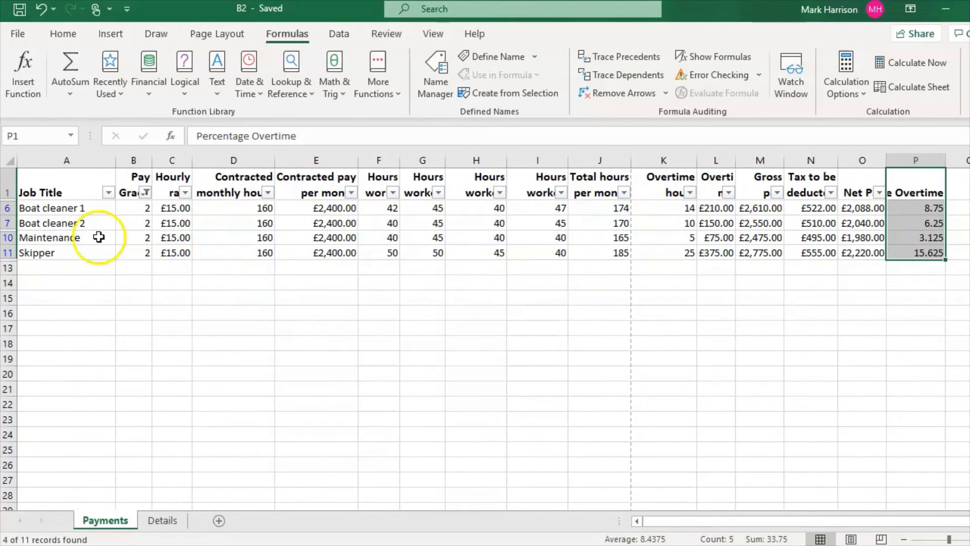
left_click_drag(81, 189, 69, 247)
left_click_drag(726, 520, 806, 520)
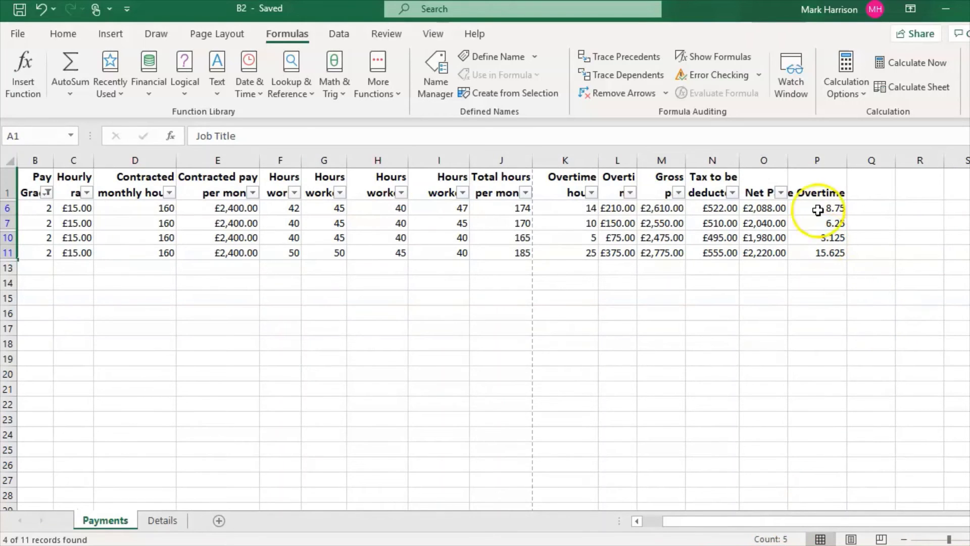
left_click(812, 177, "shift")
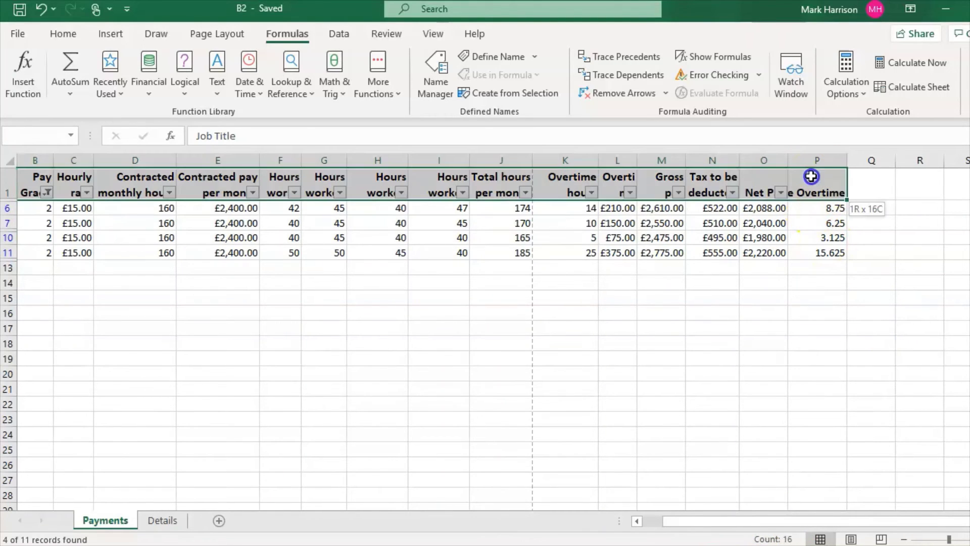
left_click(823, 298)
Step: Insert a clustered column chart of Percentage Overtime by Job Title for the filtered employees and place it below the data rows
left_click_drag(682, 520, 624, 522)
left_click(71, 189)
left_click_drag(69, 238, 68, 253)
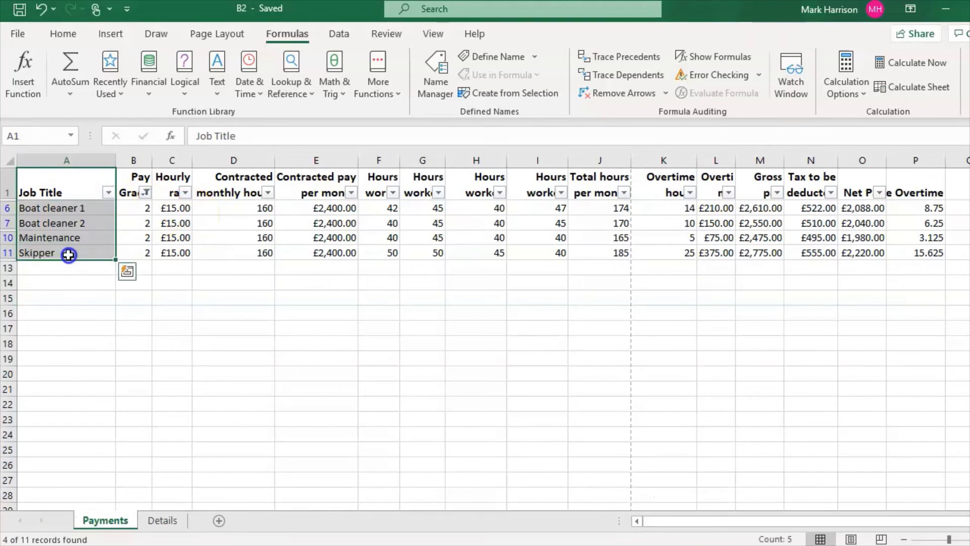
left_click_drag(703, 518, 781, 521)
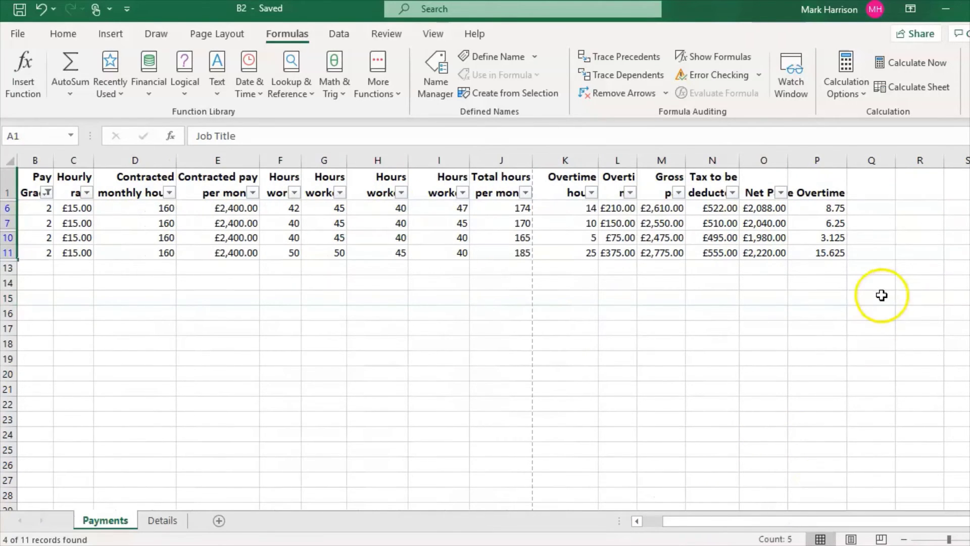
left_click_drag(819, 181, 825, 249)
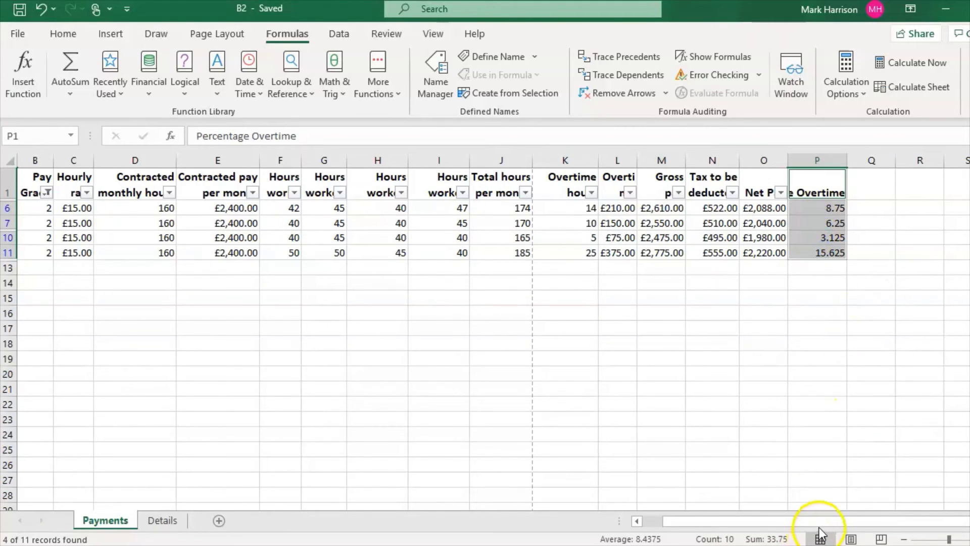
left_click_drag(816, 521, 770, 520)
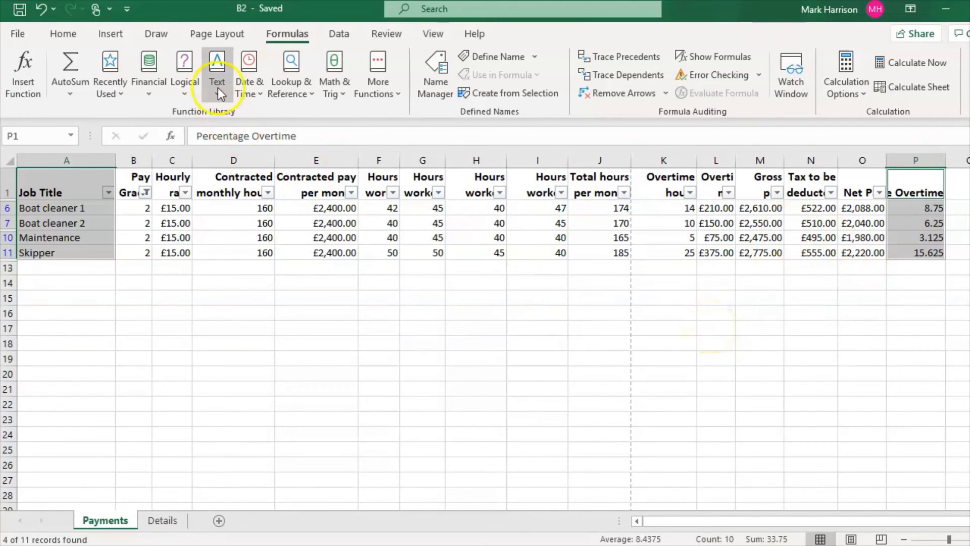
left_click(105, 36)
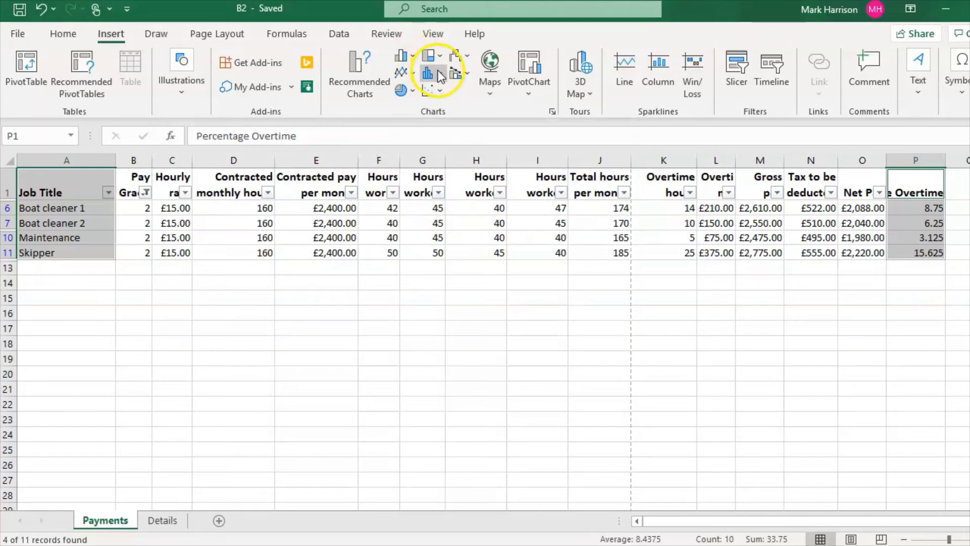
left_click(405, 56)
left_click(418, 110)
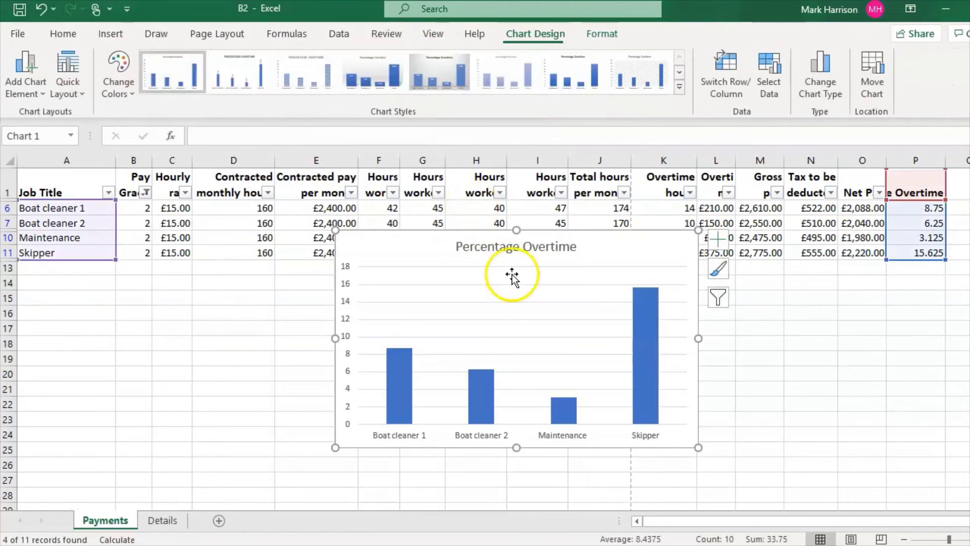
left_click_drag(615, 267, 639, 286)
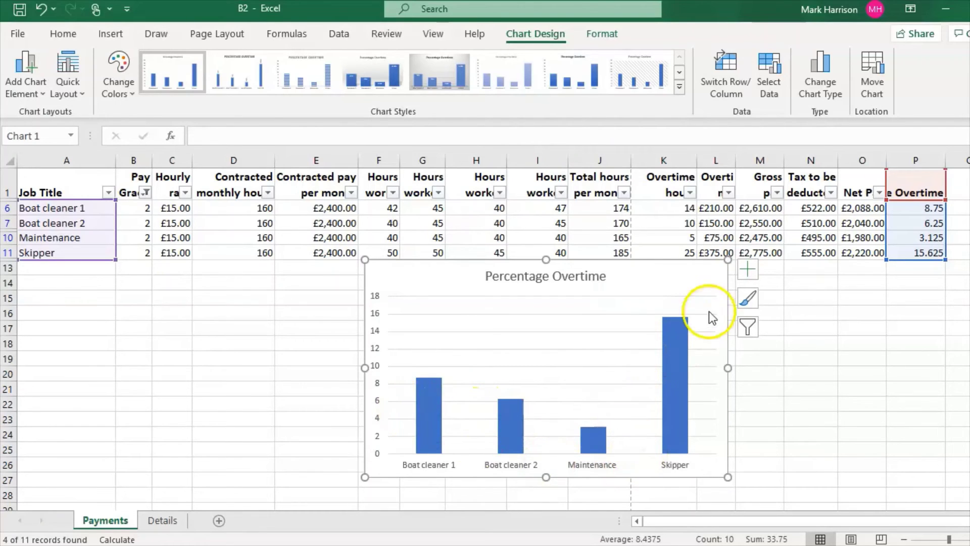
Step: Add axis titles to the chart and set the vertical axis title to "Percentage Hours"
left_click(749, 270)
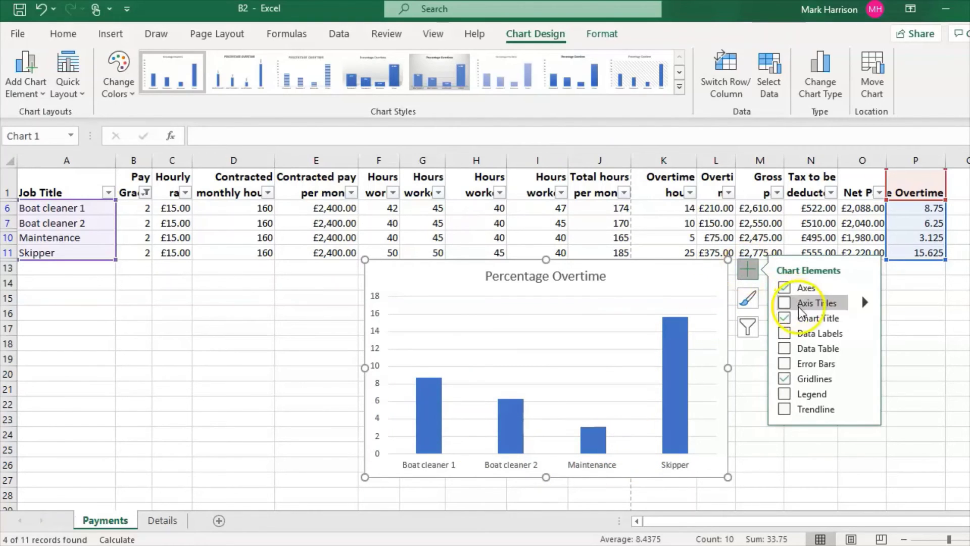
left_click(785, 304)
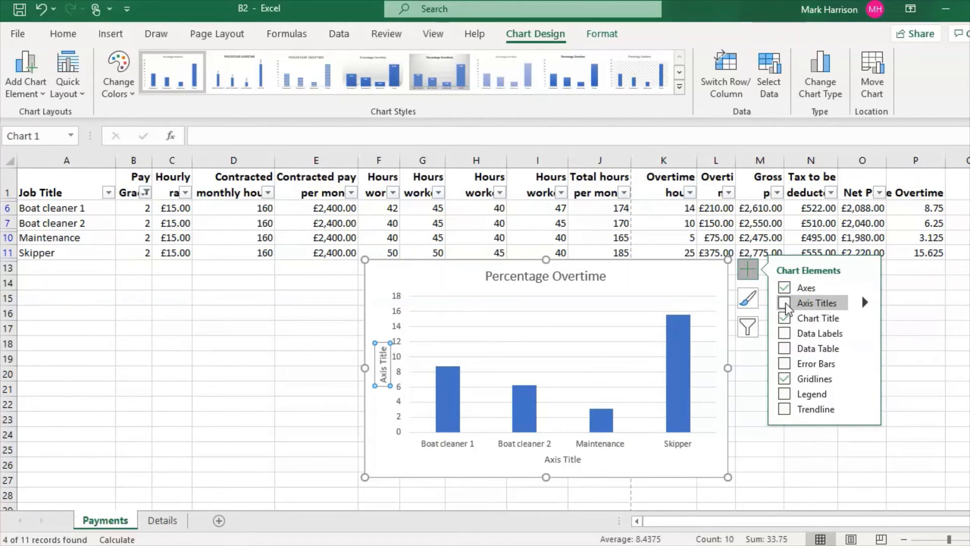
left_click(383, 374)
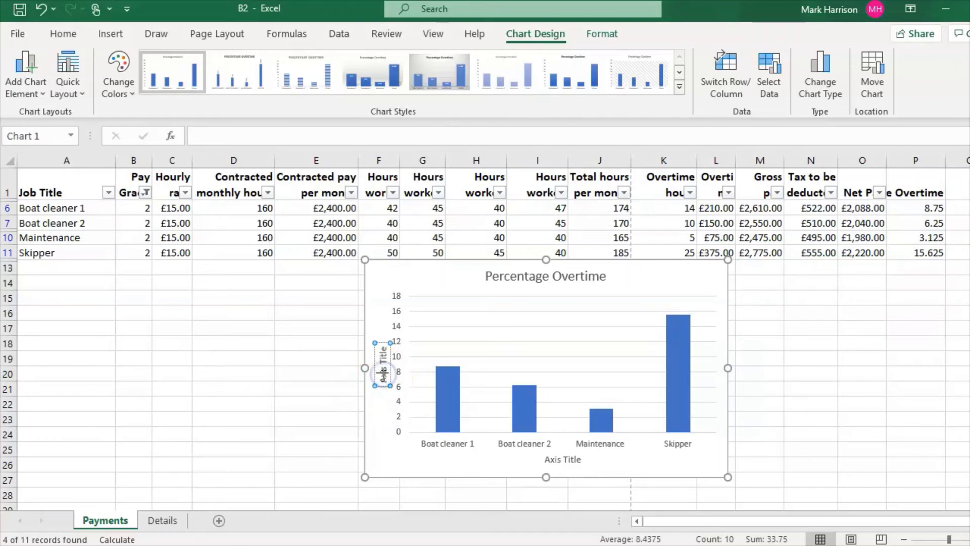
left_click_drag(382, 380, 385, 348)
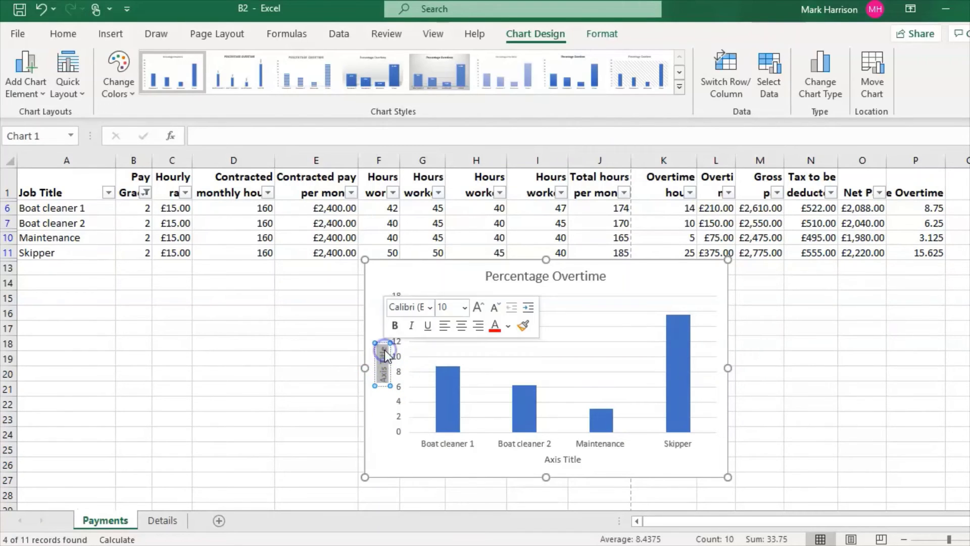
type("Percentage")
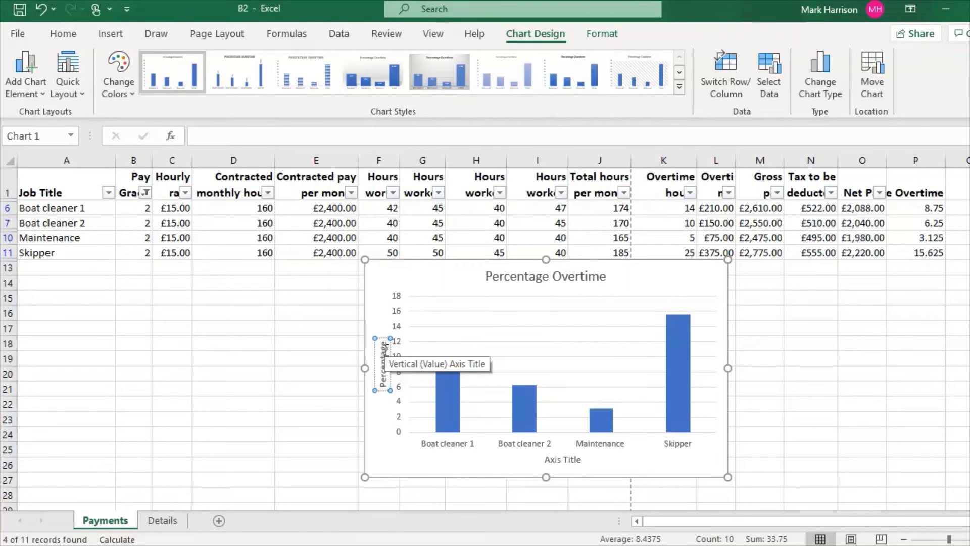
type(" H")
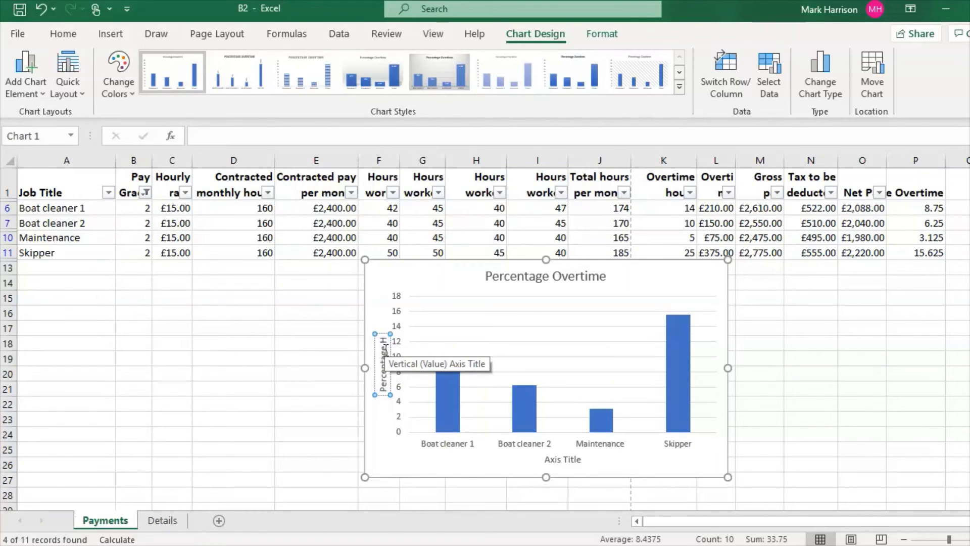
type("ours")
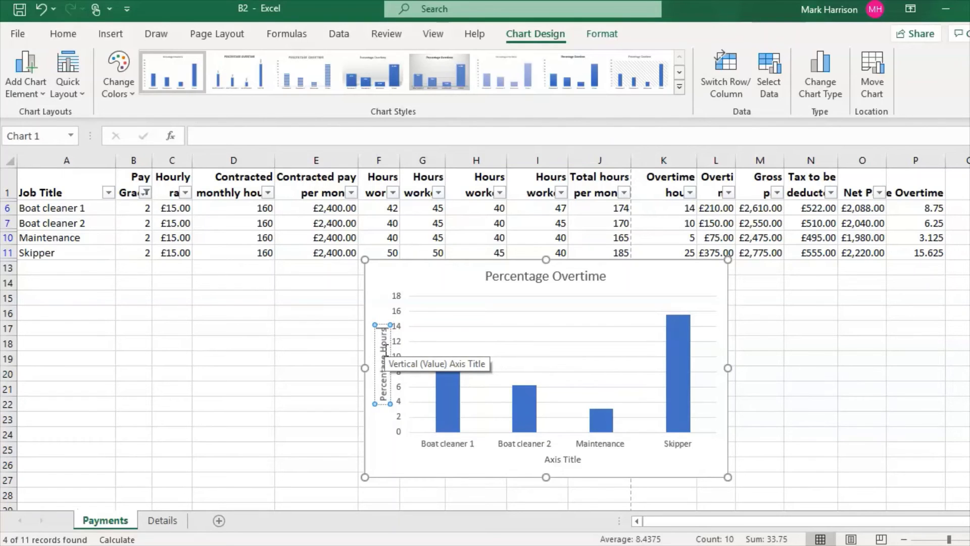
left_click(682, 458)
Step: Set the chart's horizontal axis title to "Employees on Pay Grade 2"
left_click(548, 462)
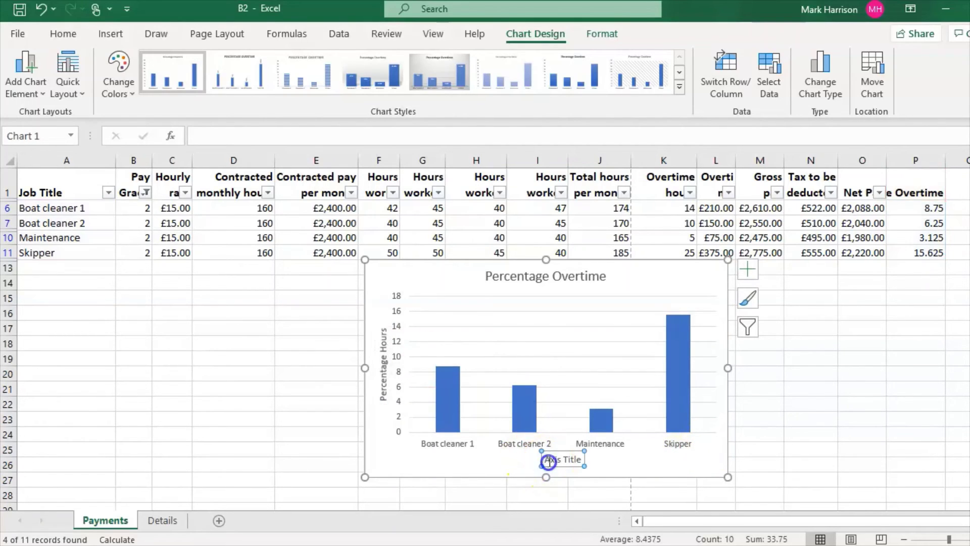
left_click_drag(581, 458, 543, 458)
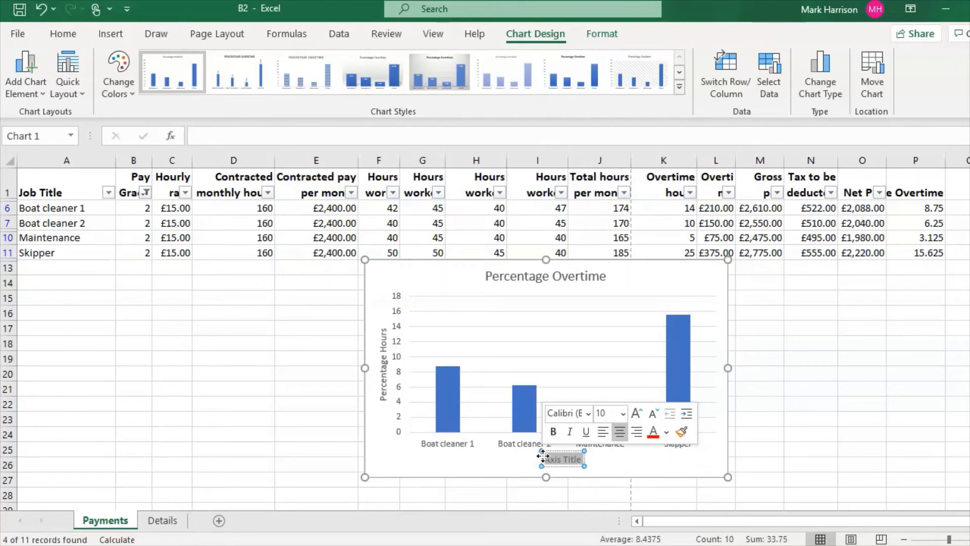
type("Emp")
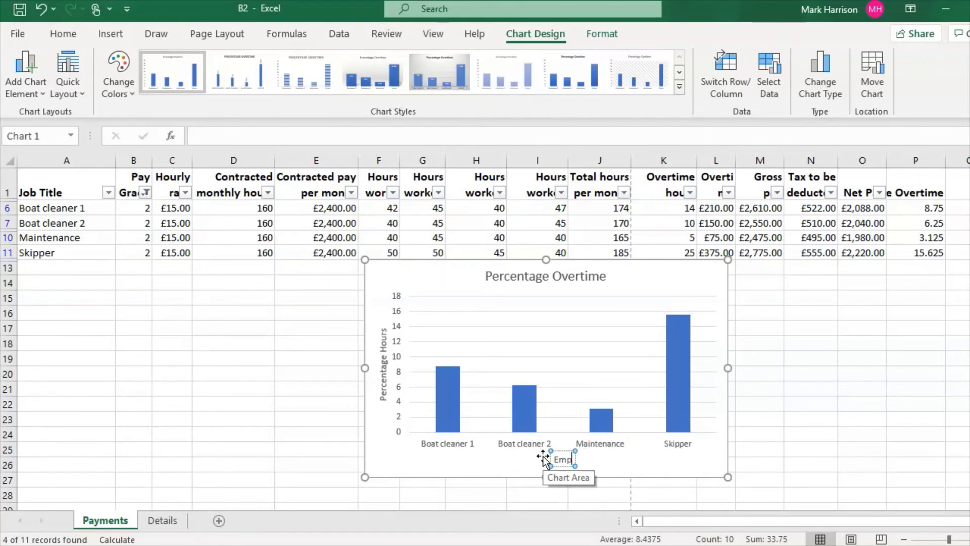
type("loyees on")
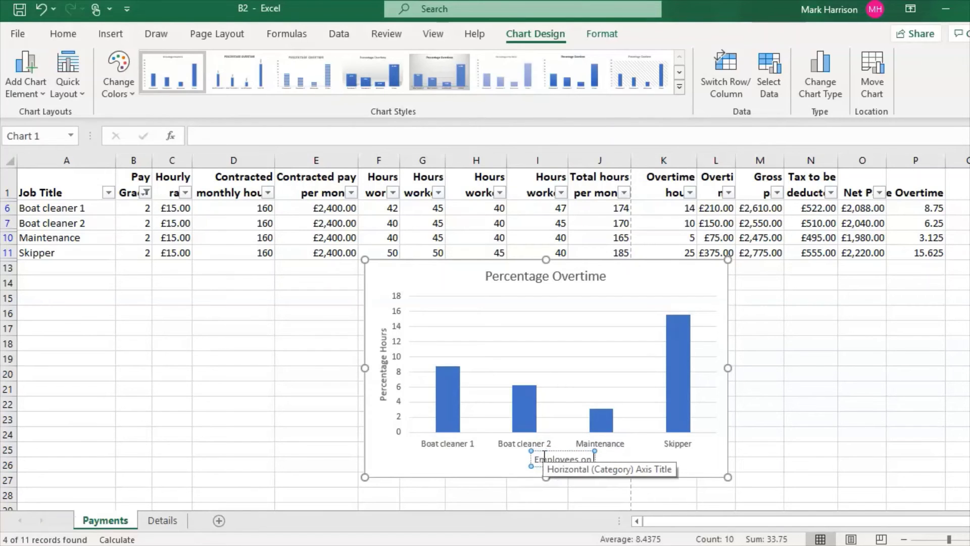
type(" Pay Grade 2")
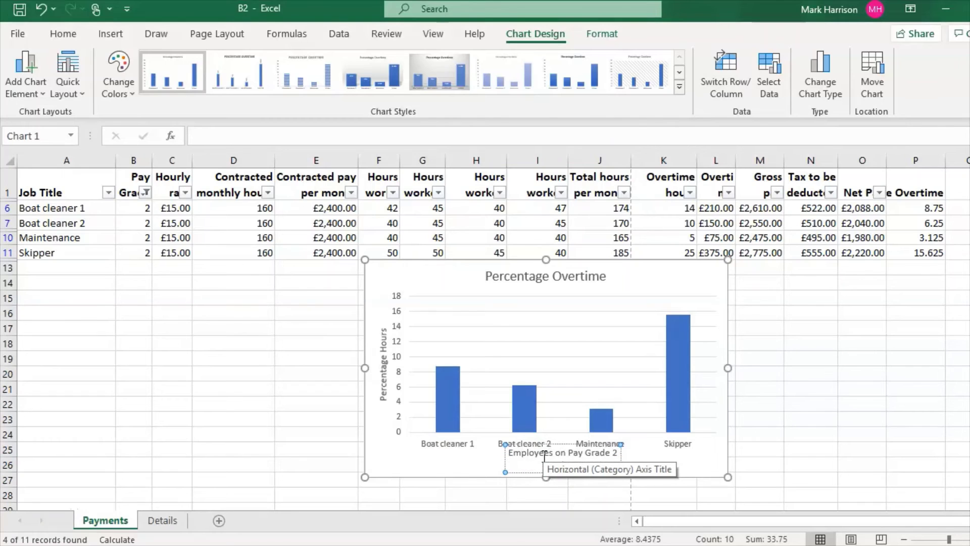
left_click(690, 451)
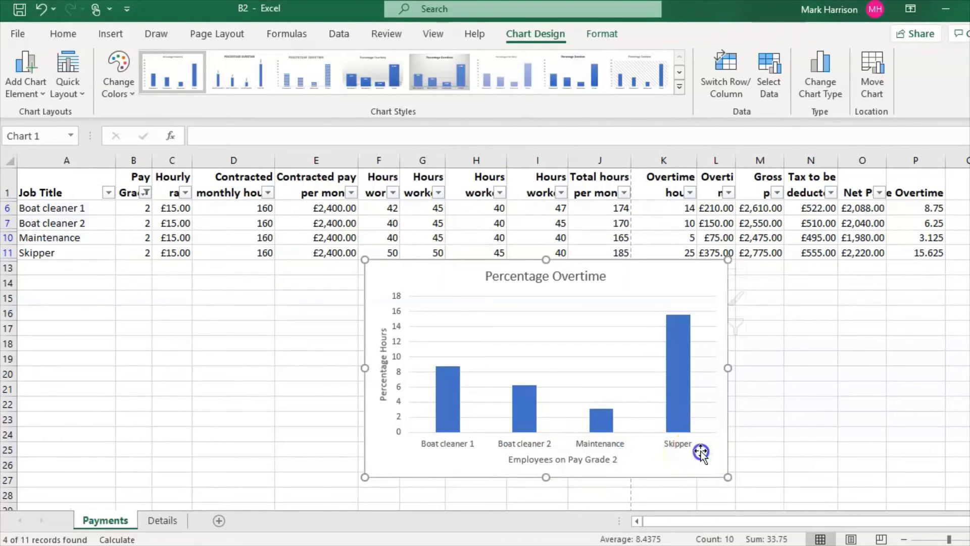
Step: Insert "Hours" into the chart title so that it reads "Percentage Hours Overtime"
left_click(572, 278)
left_click(553, 276)
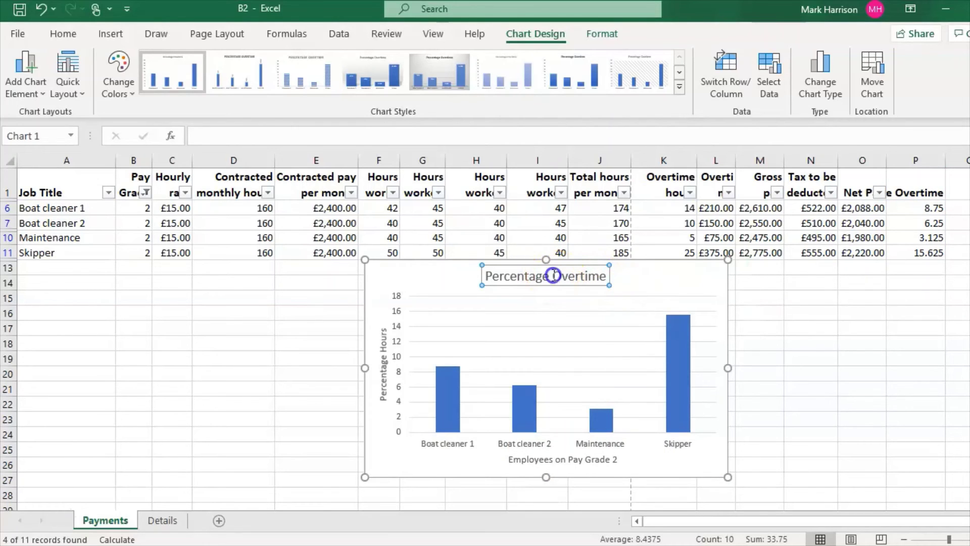
type("Hours")
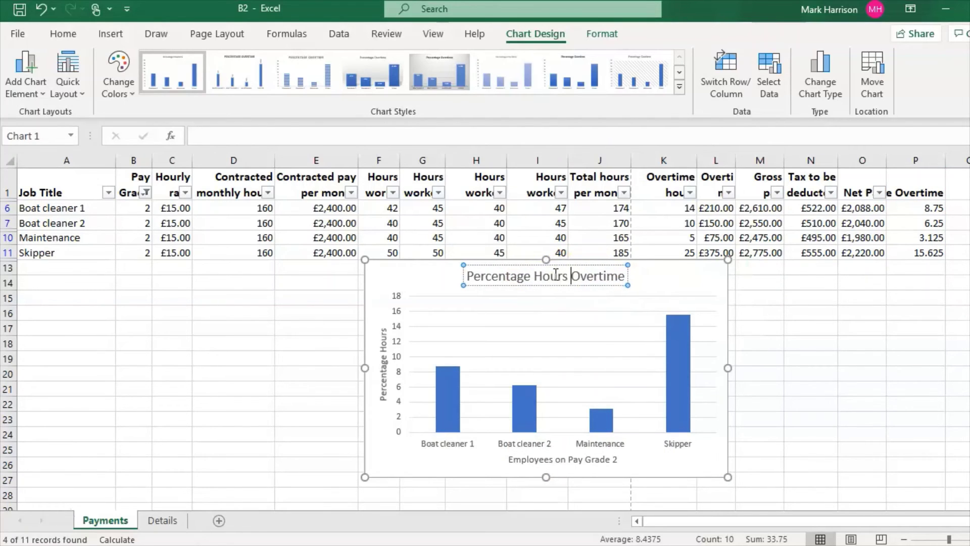
Step: Extend the chart title so that it reads "Percentage Hours Overtime Worked - Grade 2"
left_click(622, 276)
type("W")
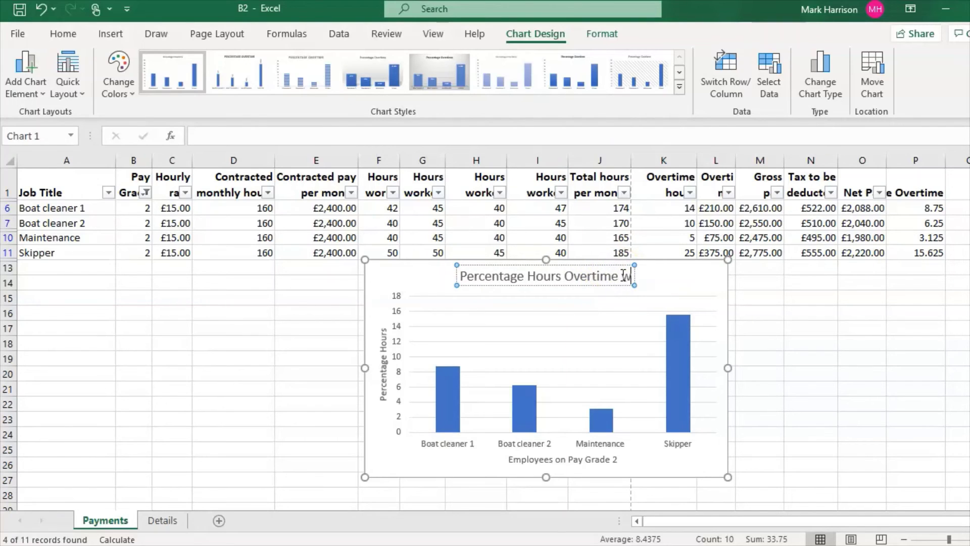
type("orked")
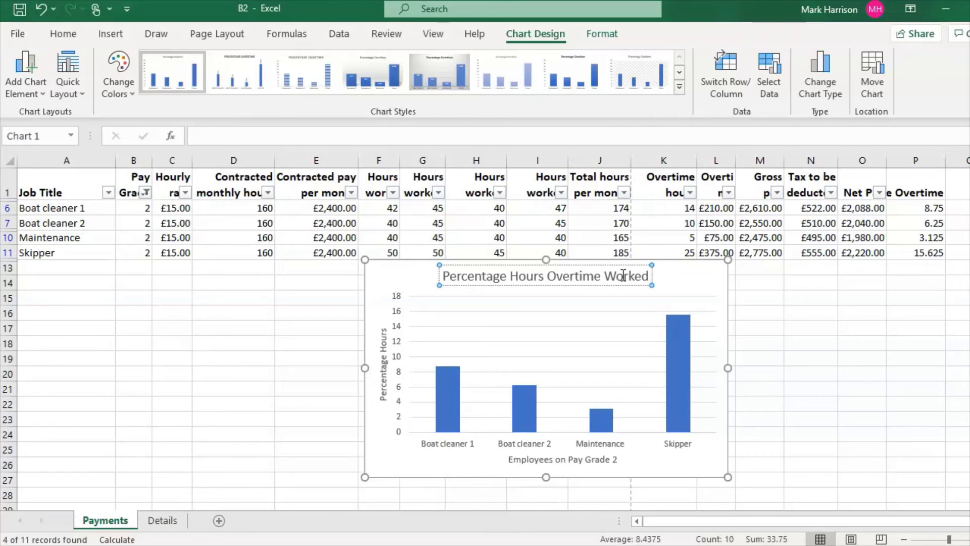
type(" -")
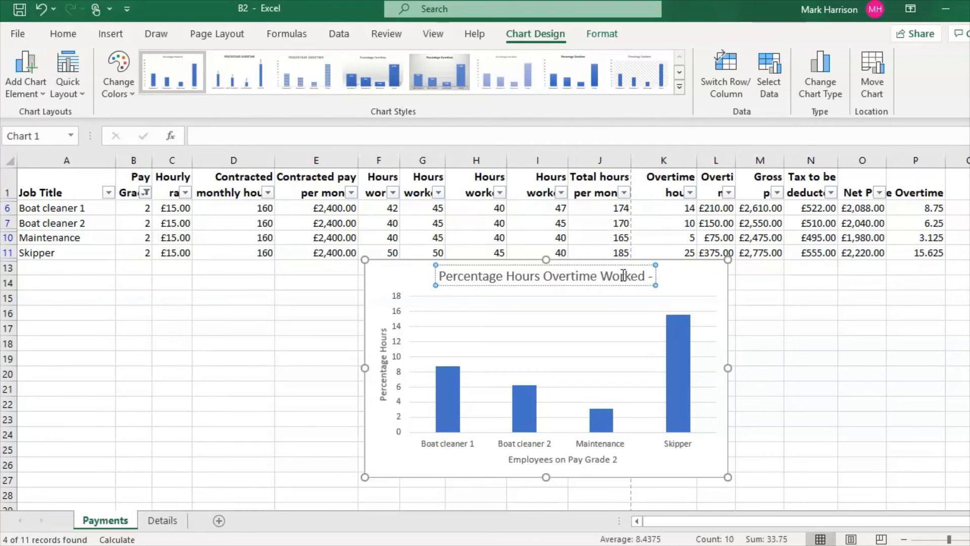
type(" F")
key("BackSpace")
type("Gra")
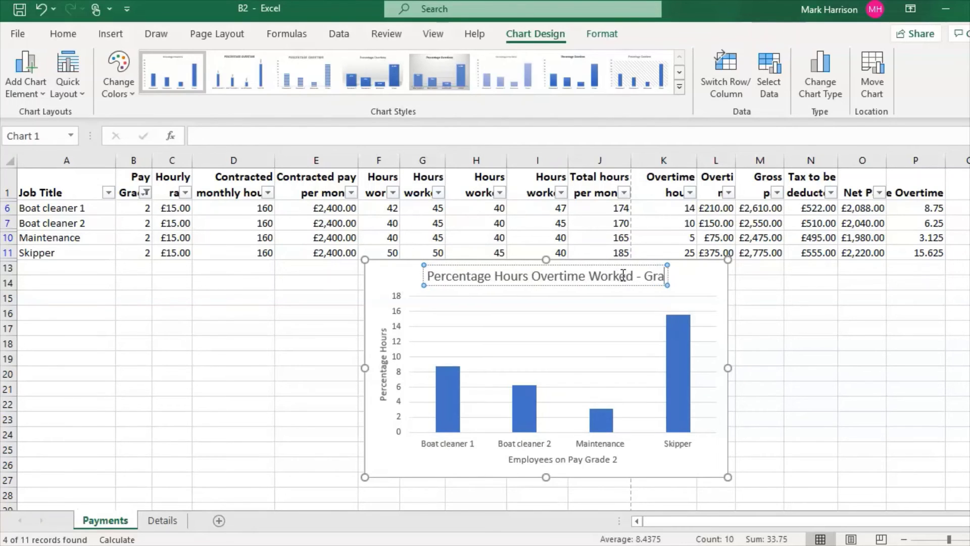
type("de 2")
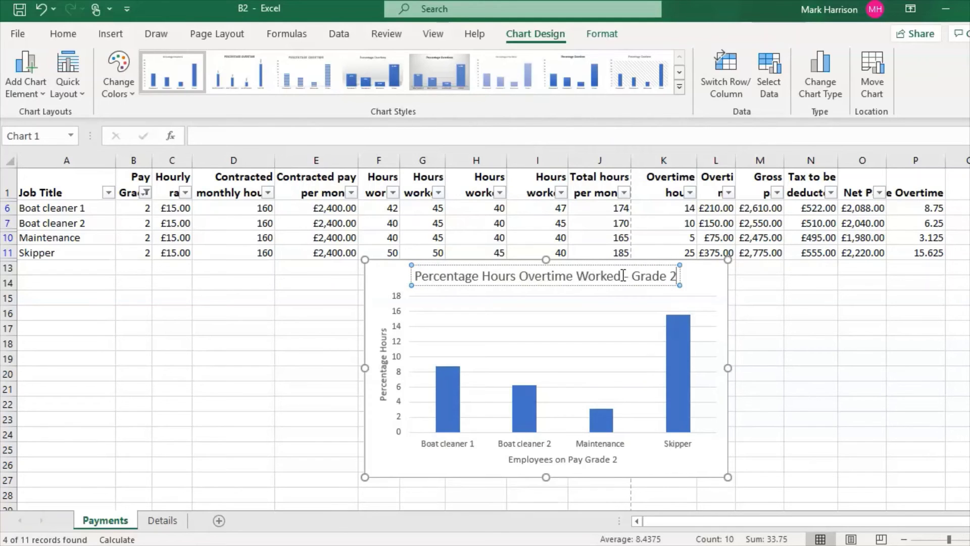
left_click(711, 464)
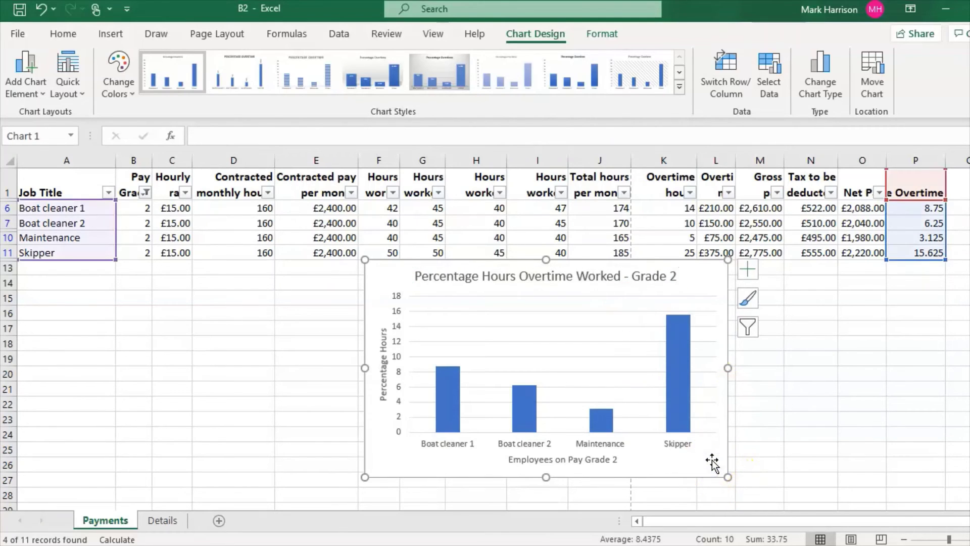
Step: Cut the finished chart from the worksheet and paste it into the Word document below the header
right_click(712, 463)
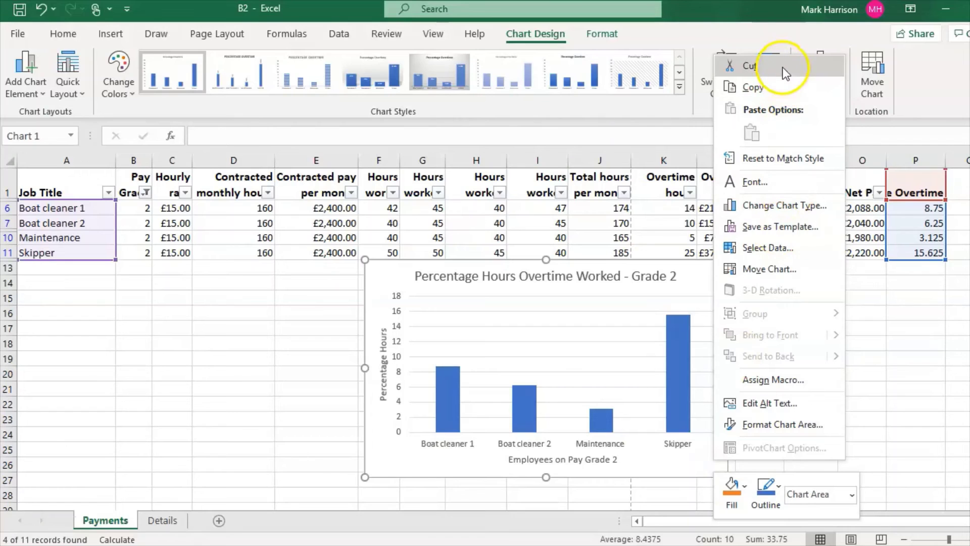
left_click(783, 68)
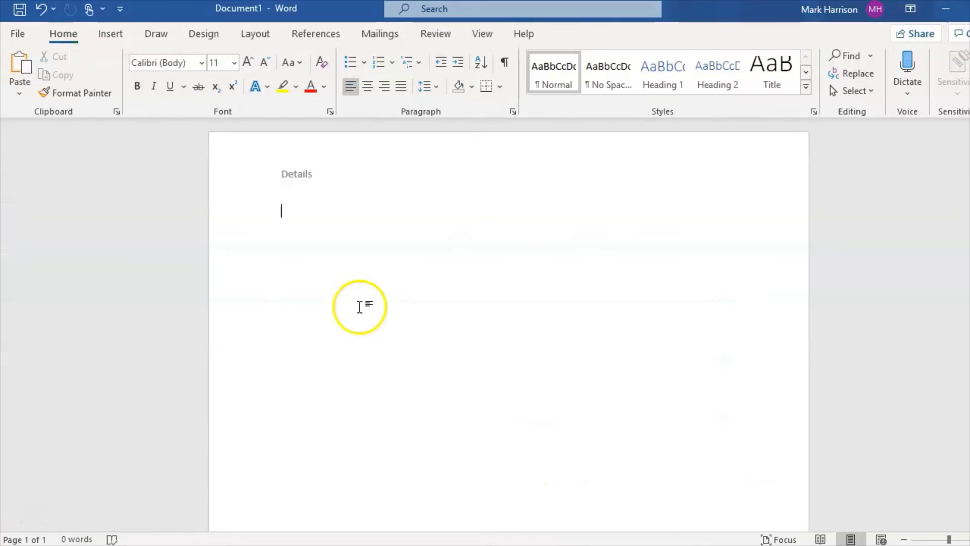
right_click(329, 258)
left_click(369, 337)
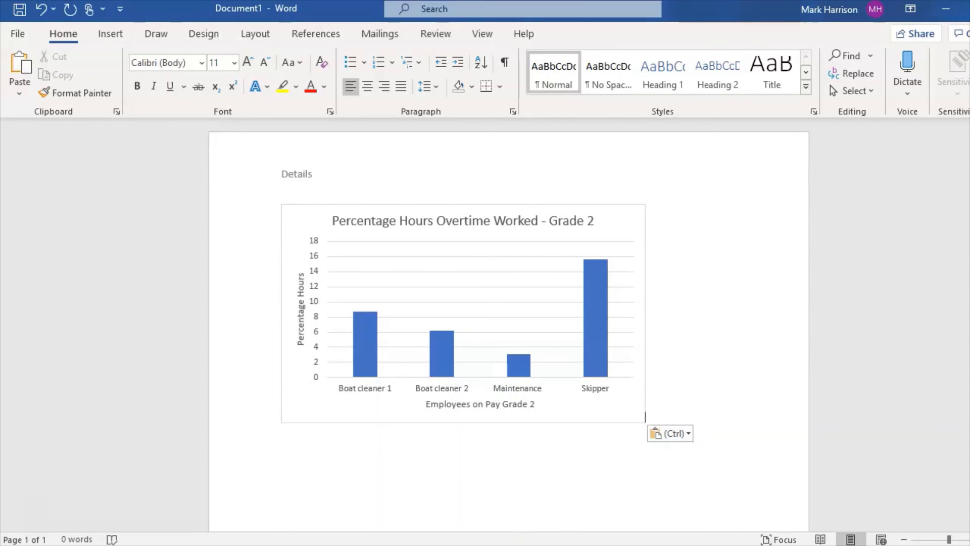
Step: Switch back to the B2 workbook in Excel, paste the chart into the Payments sheet and place it just below the data rows
left_click(498, 538)
left_click(443, 339)
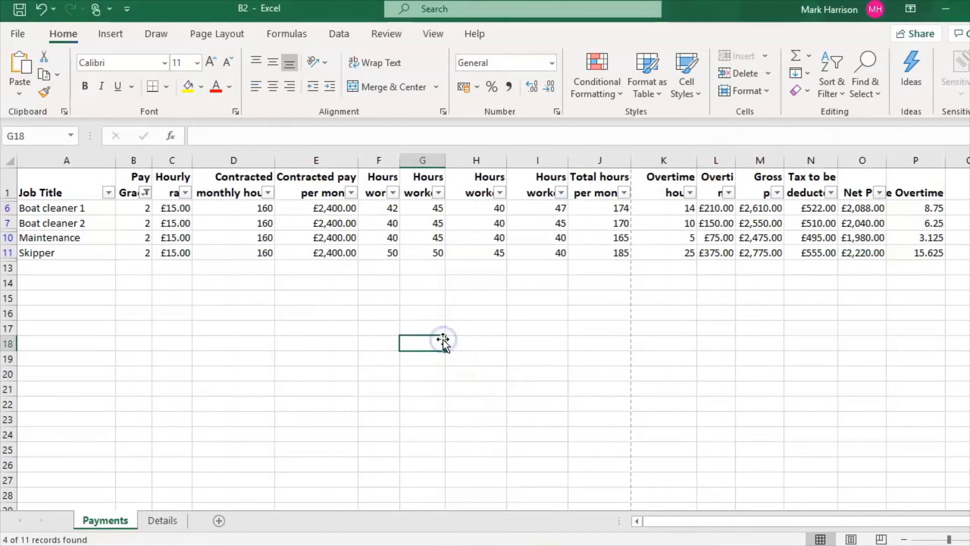
key("ctrl+v")
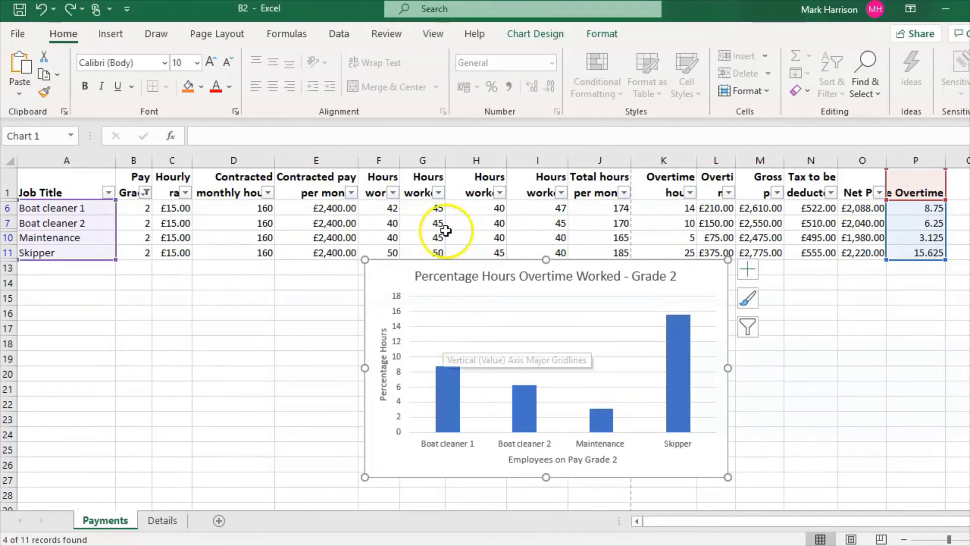
left_click_drag(387, 273, 339, 299)
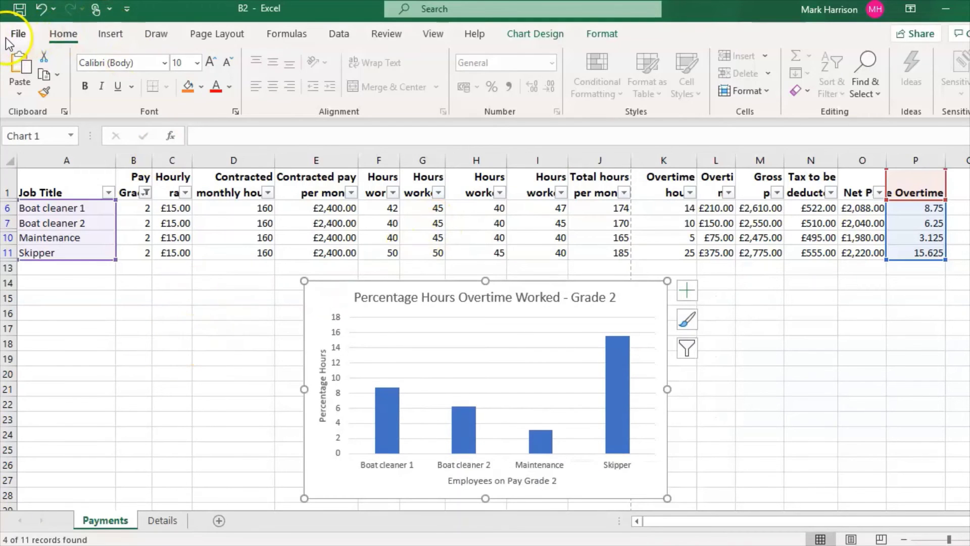
Step: Save the workbook as a new Excel workbook named "Chart" in the OFFICE 365 2007 folder
left_click(18, 33)
left_click(54, 228)
left_click(237, 363)
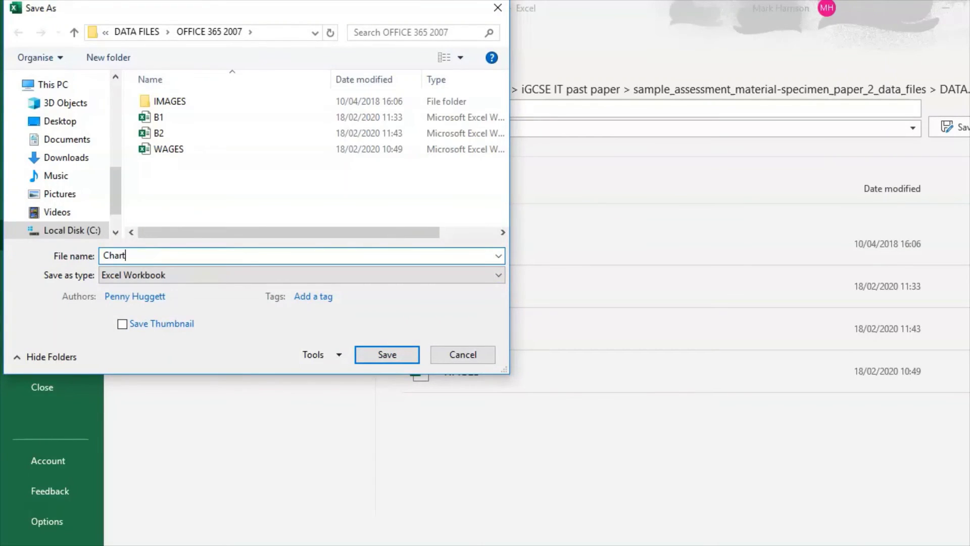
key("Return")
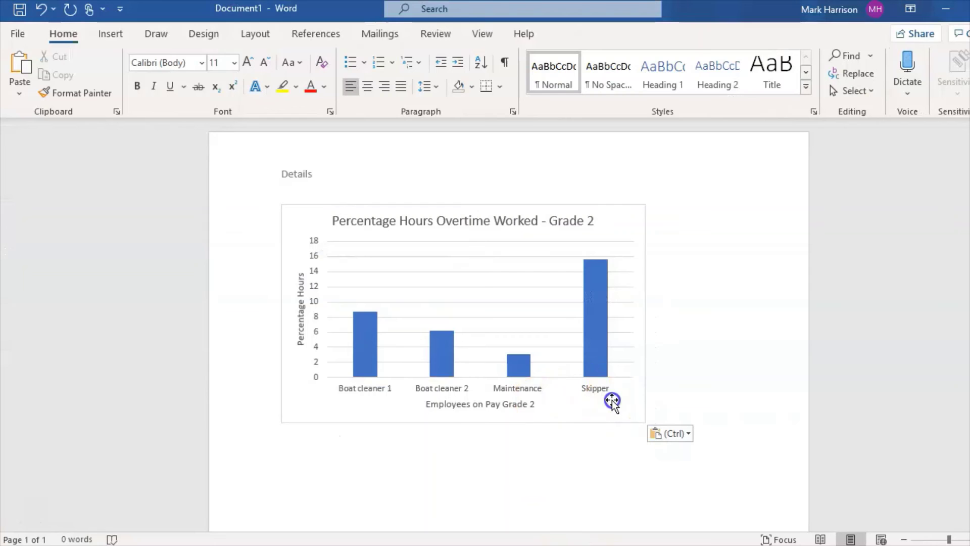
Step: Switch to the Word document and enlarge the pasted chart from its corner so that it is easier to read
left_click(613, 401)
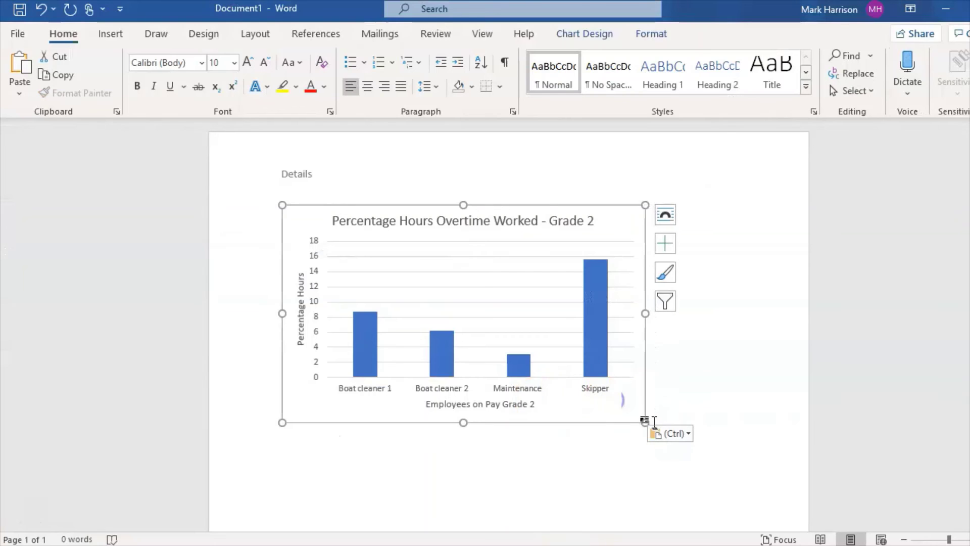
left_click_drag(645, 422, 727, 487)
left_click(774, 488)
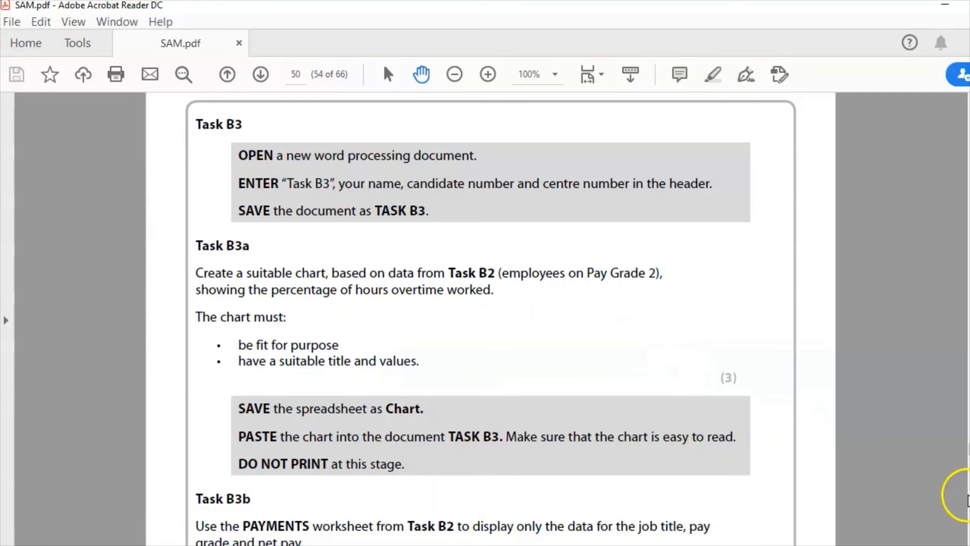
Step: Read the Task B3b instructions in the PDF and reopen the B2 workbook from the recent files in Excel
scroll(491, 318, "down", 5)
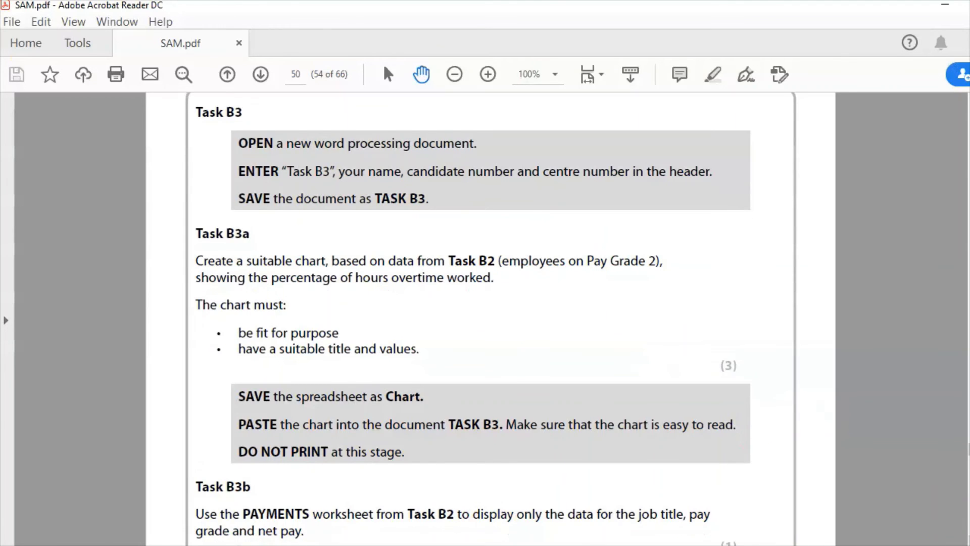
scroll(491, 318, "down", 4)
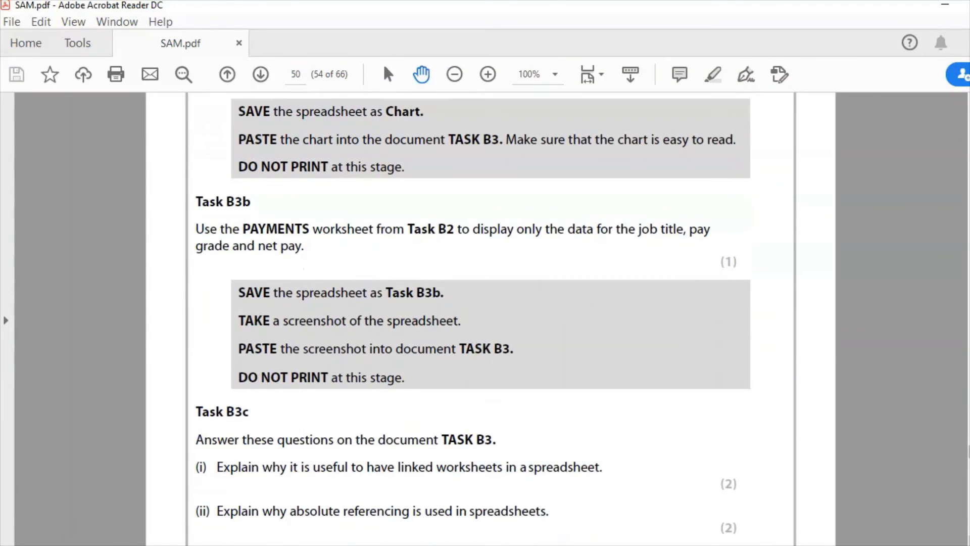
scroll(491, 318, "down", 1)
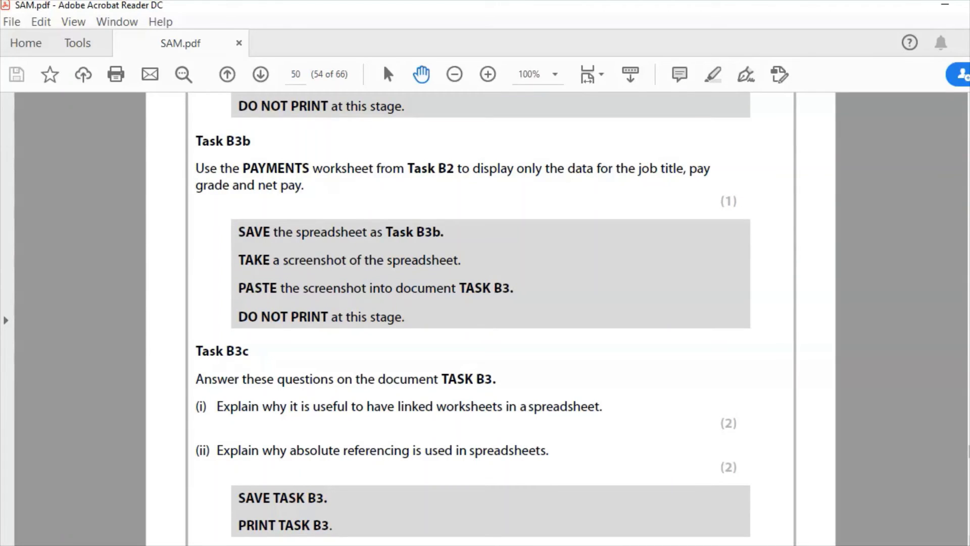
left_click(34, 520)
left_click(18, 33)
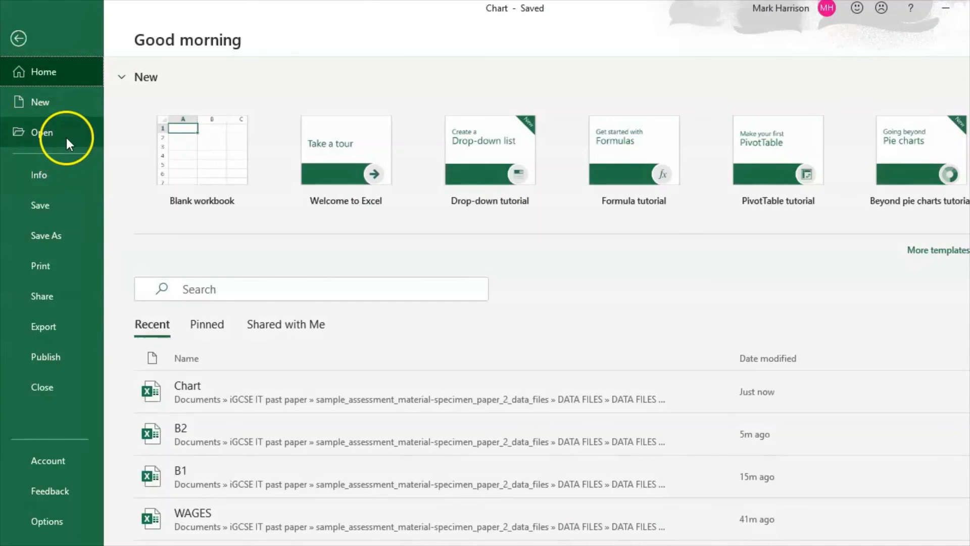
left_click(260, 421)
left_click_drag(280, 310, 281, 305)
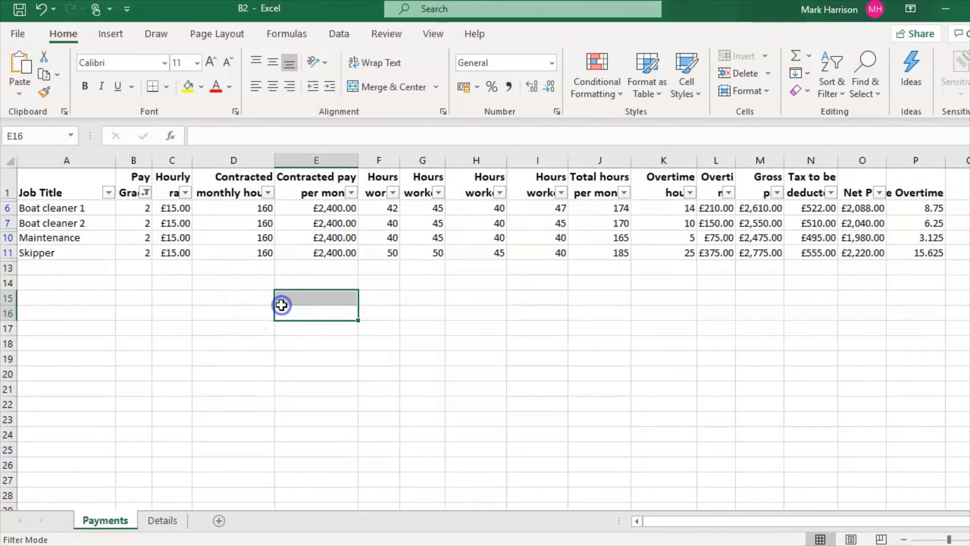
Step: Recheck the Task B3b columns in the PDF and hide columns C to N on the B2 workbook's Payments sheet
left_click(511, 544)
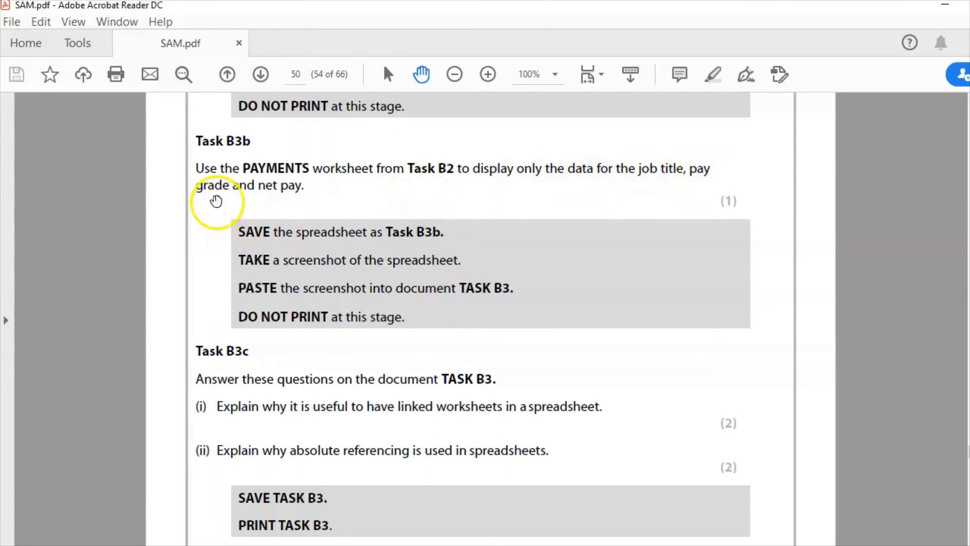
left_click(500, 545)
left_click(589, 498)
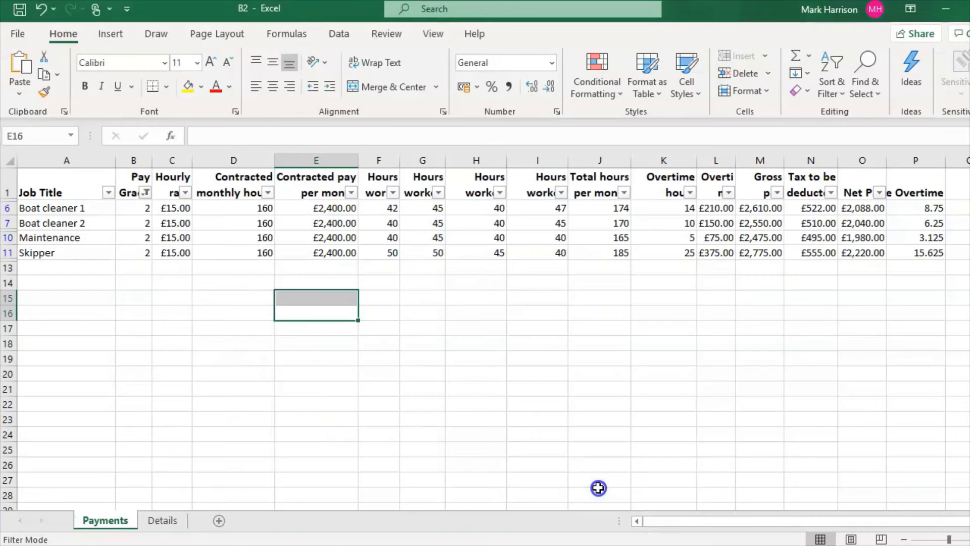
left_click(167, 297)
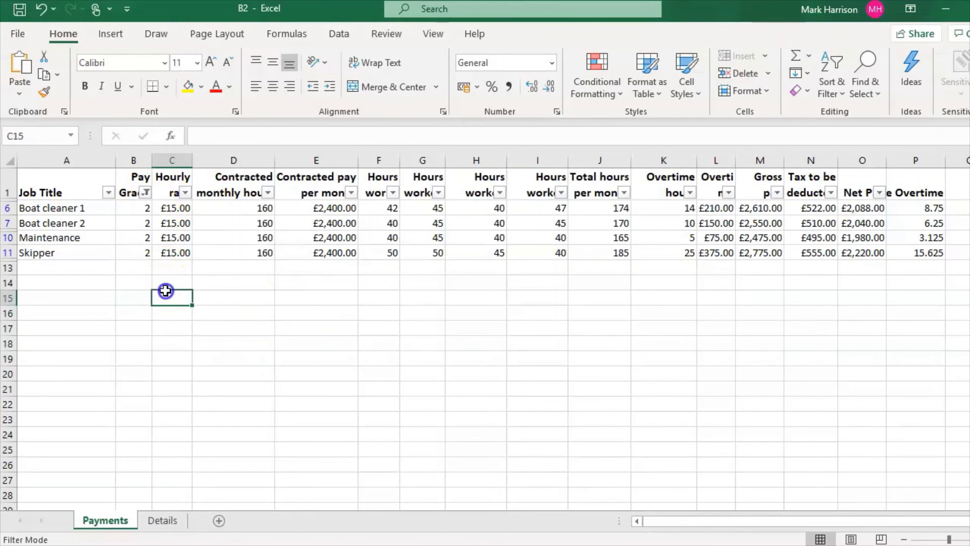
left_click(86, 160)
left_click(133, 160)
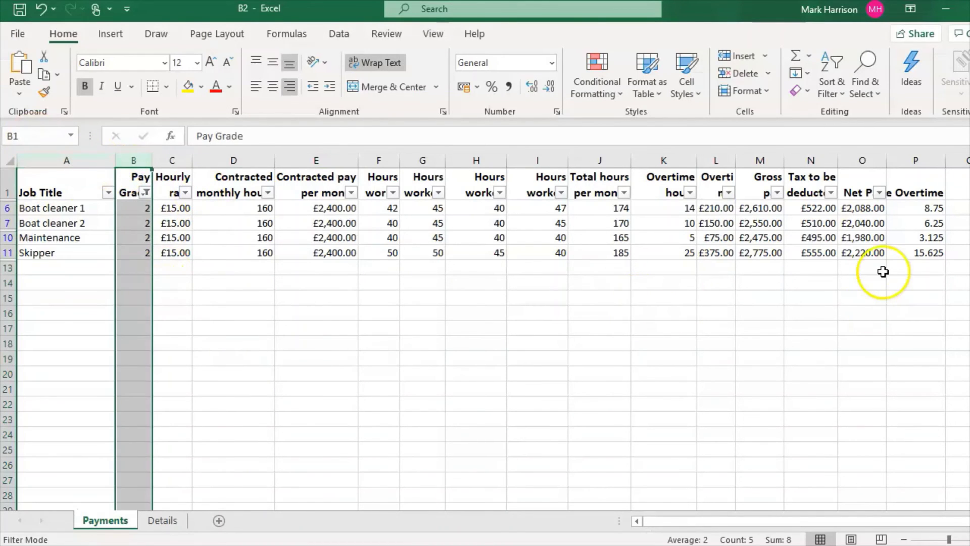
left_click(859, 161)
left_click_drag(826, 160, 185, 159)
right_click(183, 161)
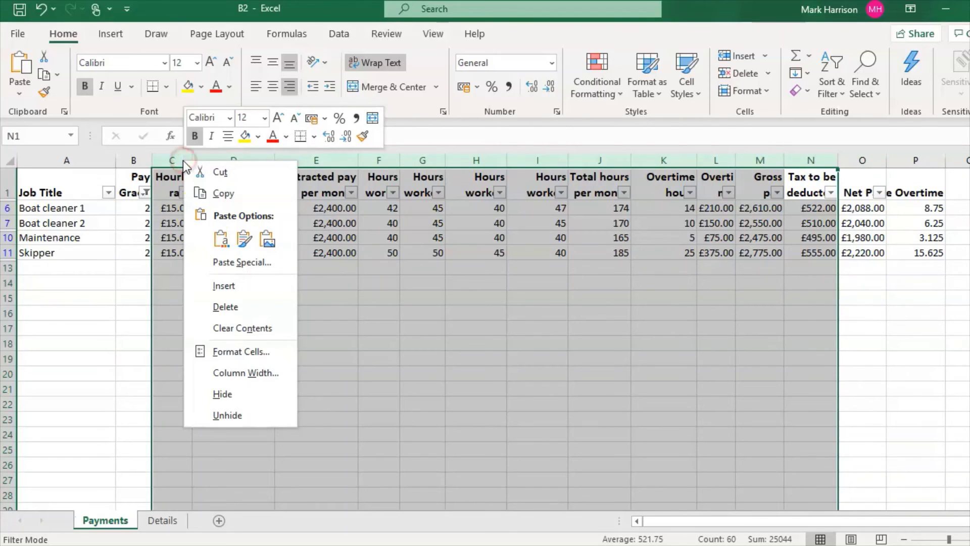
left_click(246, 397)
left_click(340, 359)
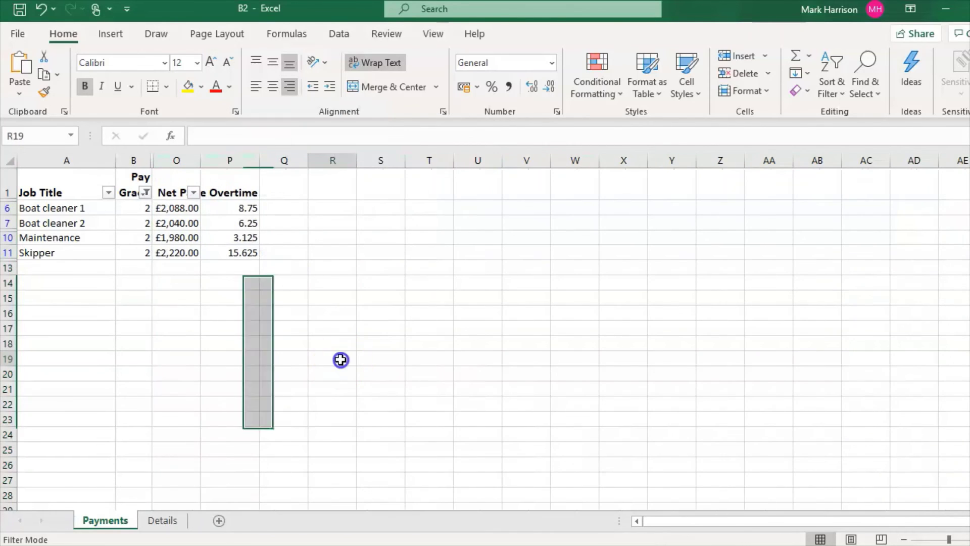
Step: Hide the Percentage Overtime column P on the Payments sheet
right_click(244, 162)
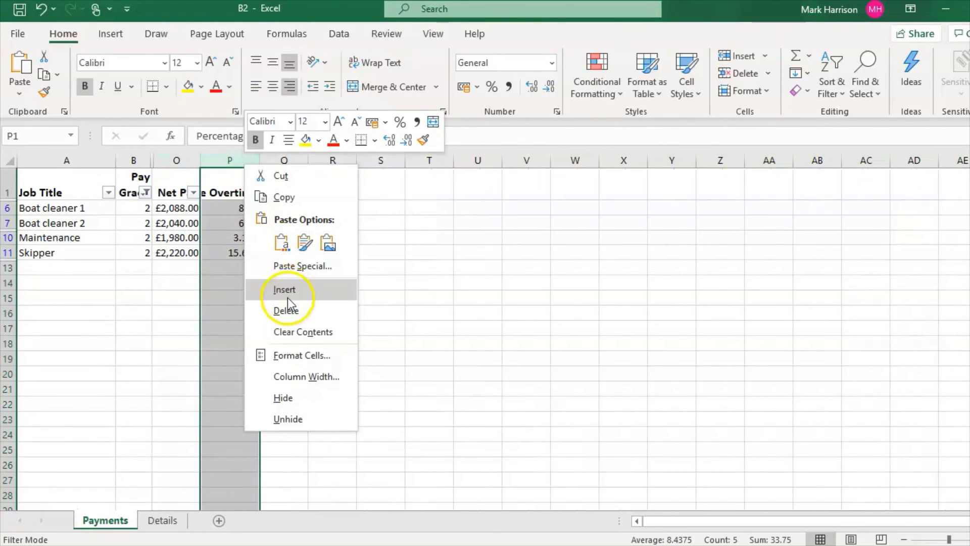
left_click(298, 397)
left_click(134, 326)
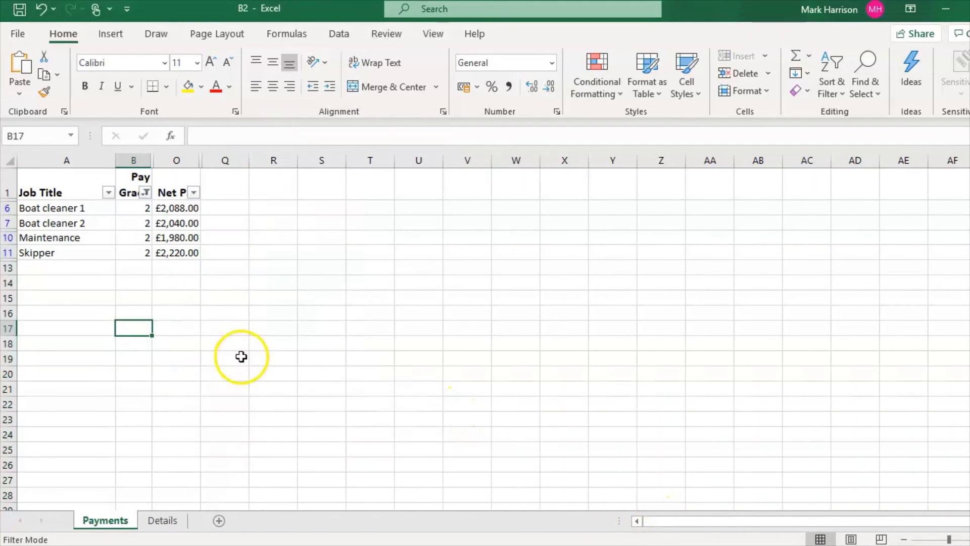
left_click(835, 88)
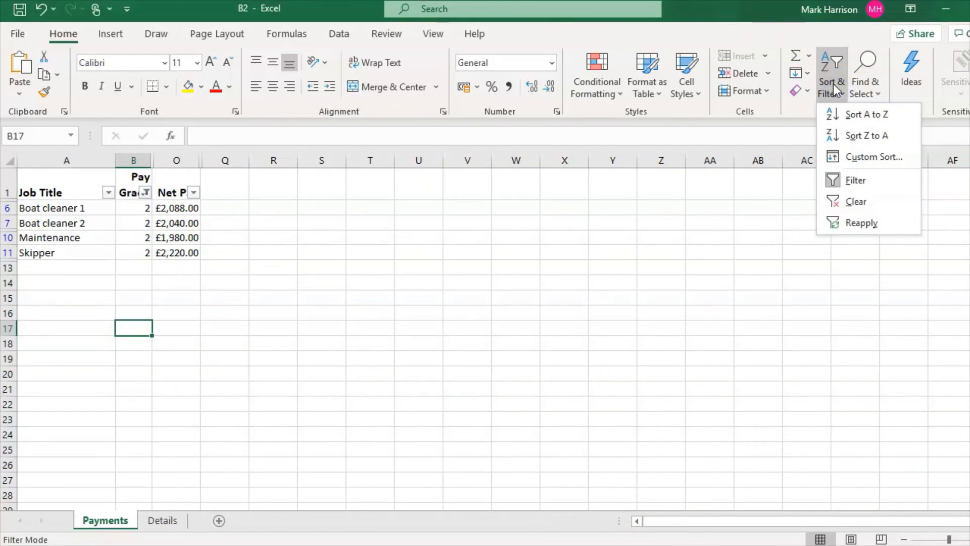
left_click(136, 224)
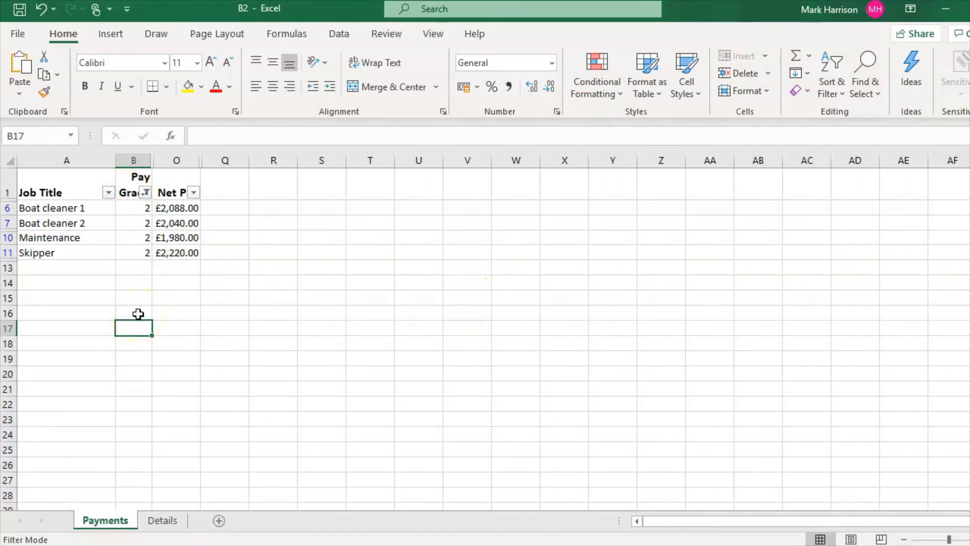
Step: Recheck the Task B3b save instruction in the PDF, then save the B2 workbook in Excel under the name B3b
key("alt+Tab")
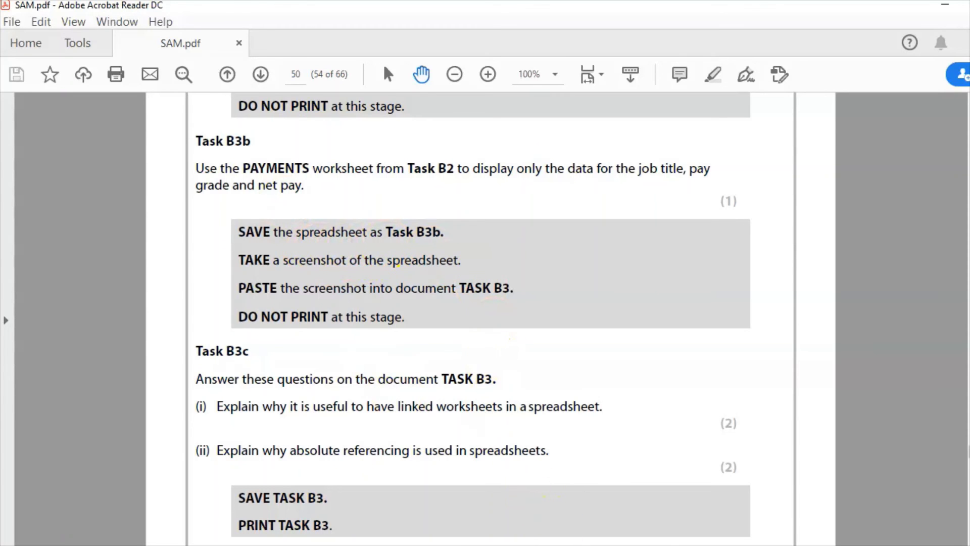
left_click(501, 545)
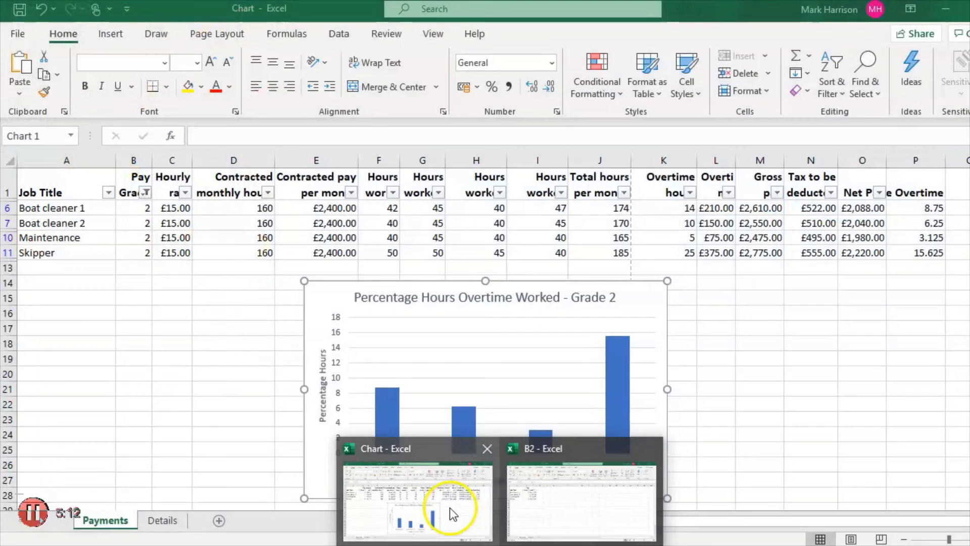
left_click(534, 499)
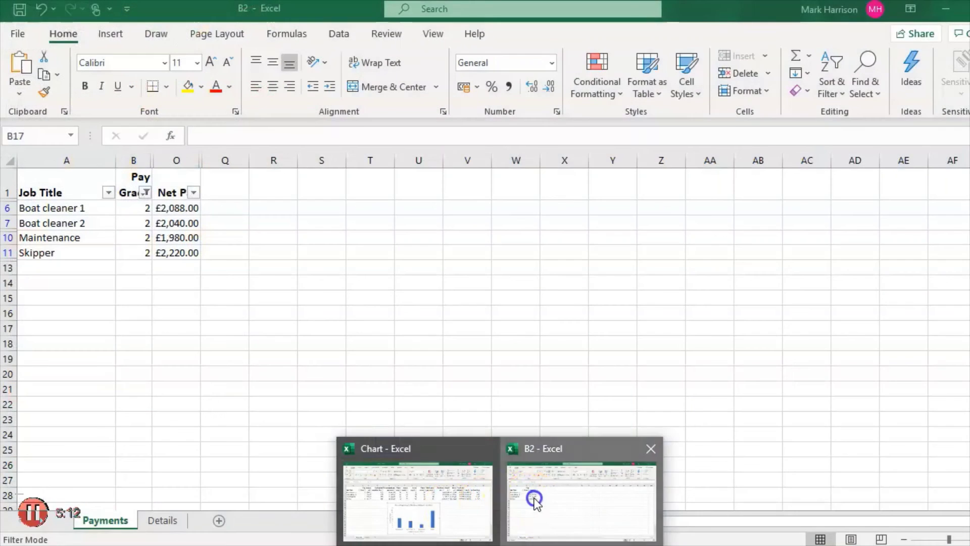
left_click(17, 33)
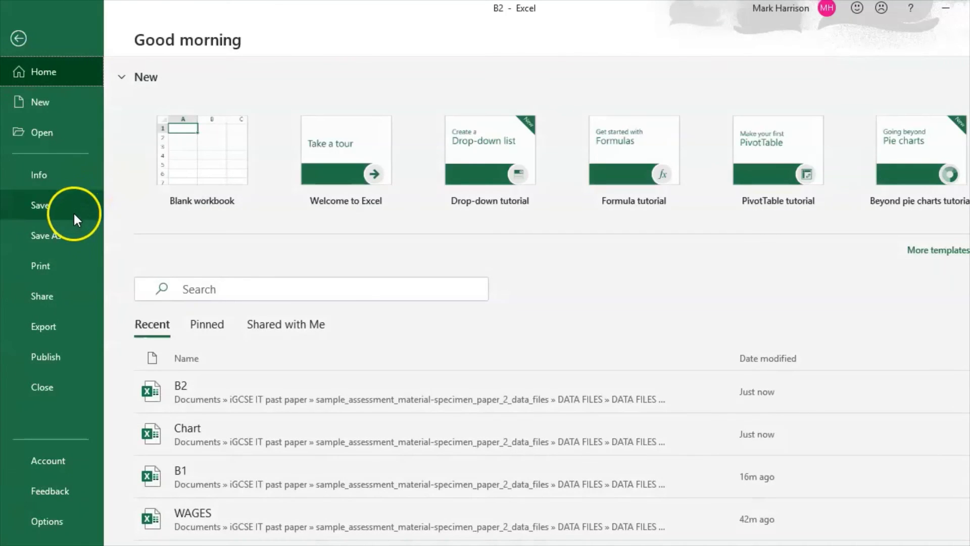
left_click(63, 226)
left_click(238, 365)
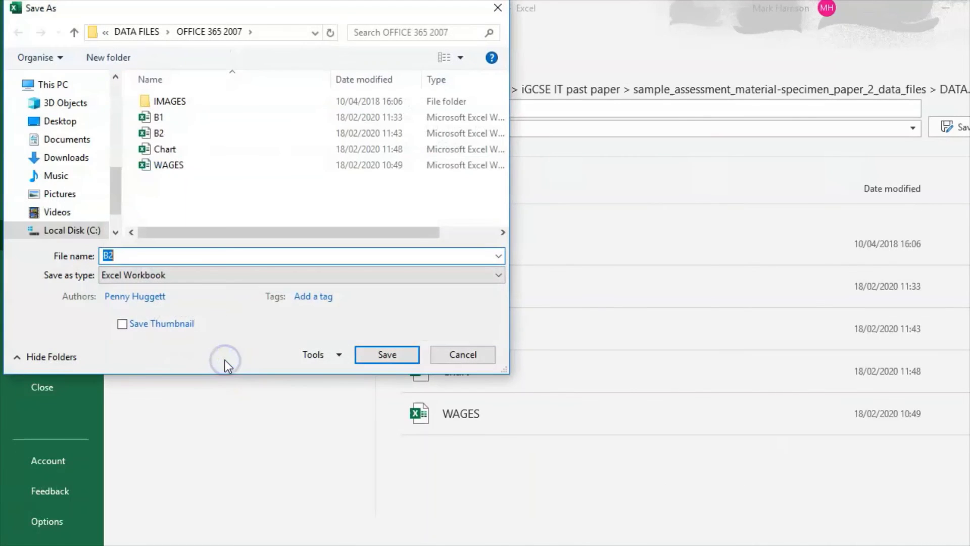
left_click(160, 258)
key("BackSpace")
type("3b")
key("Return")
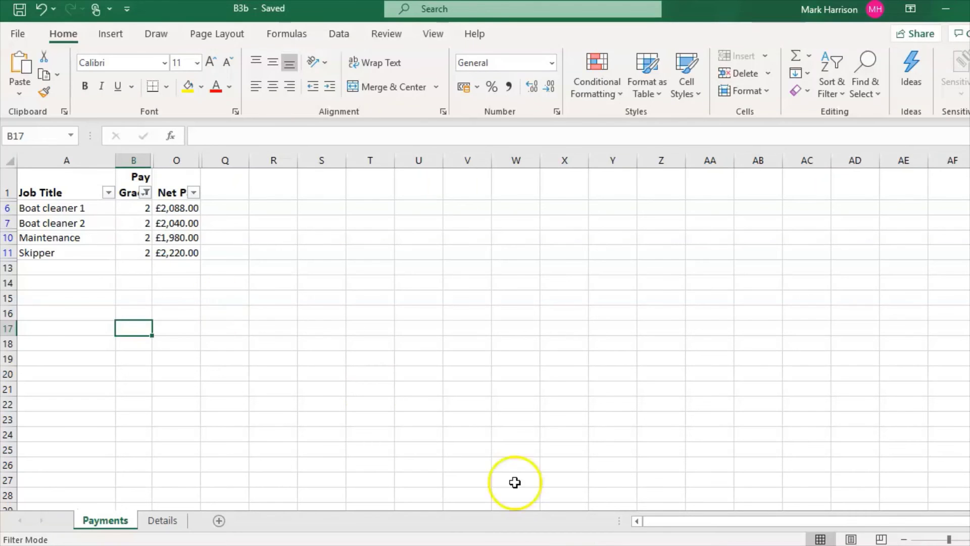
Step: Return to the PDF and read the remaining Task B3b instructions and the Task B3c questions
key("alt+Tab")
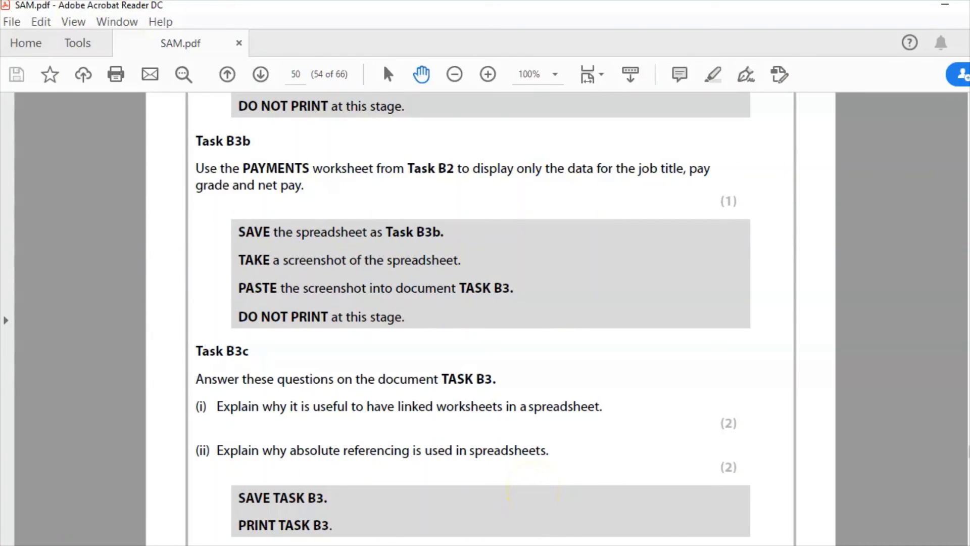
mouse_move(500, 545)
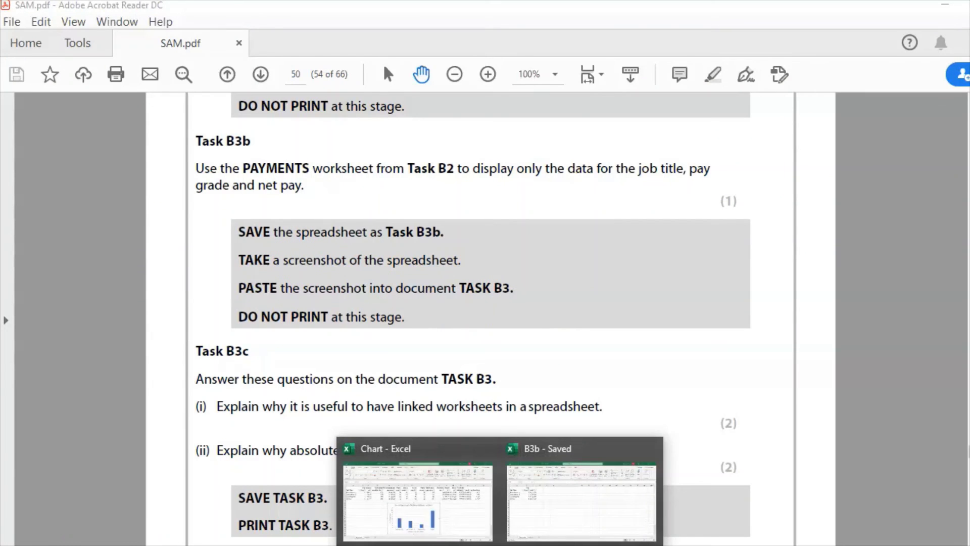
left_click(44, 516)
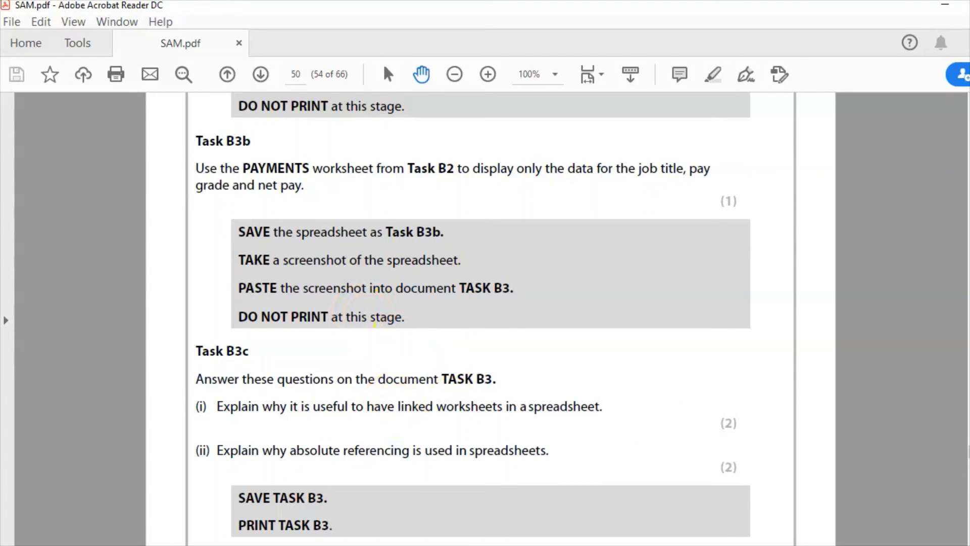
scroll(668, 432, "down", 2)
scroll(485, 318, "down", 3)
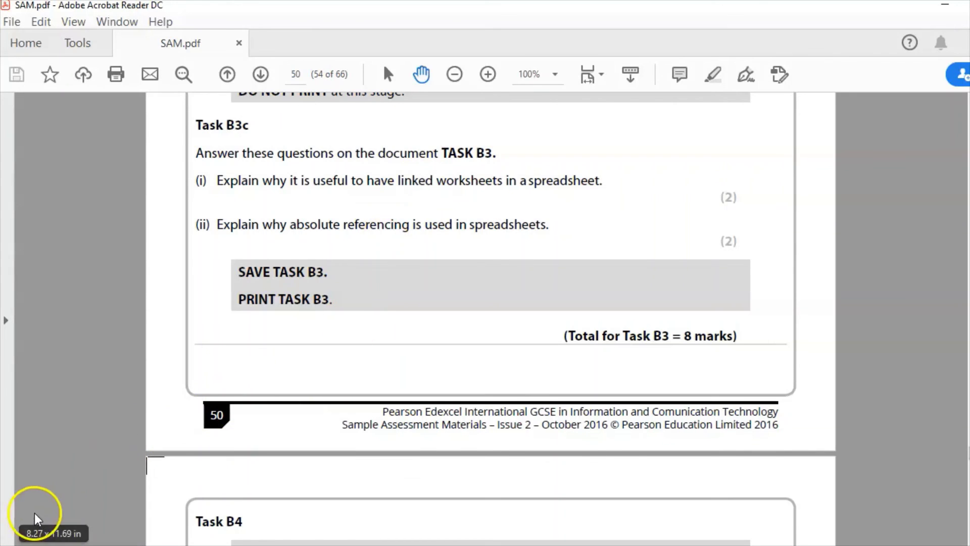
Step: Start a text answer under Task B3c question (i) reading "Saves replication of data, data can be reused."
left_click(277, 237)
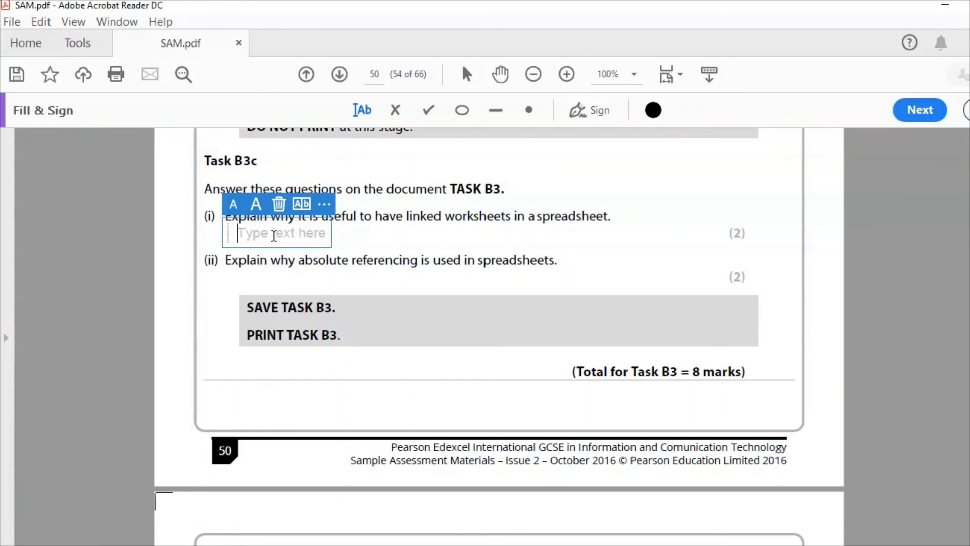
type("S")
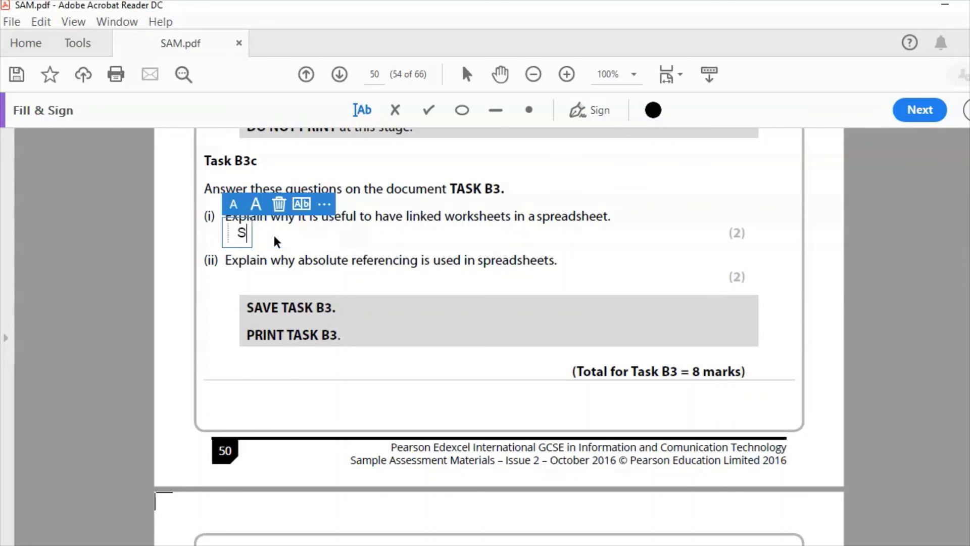
type("aves rep")
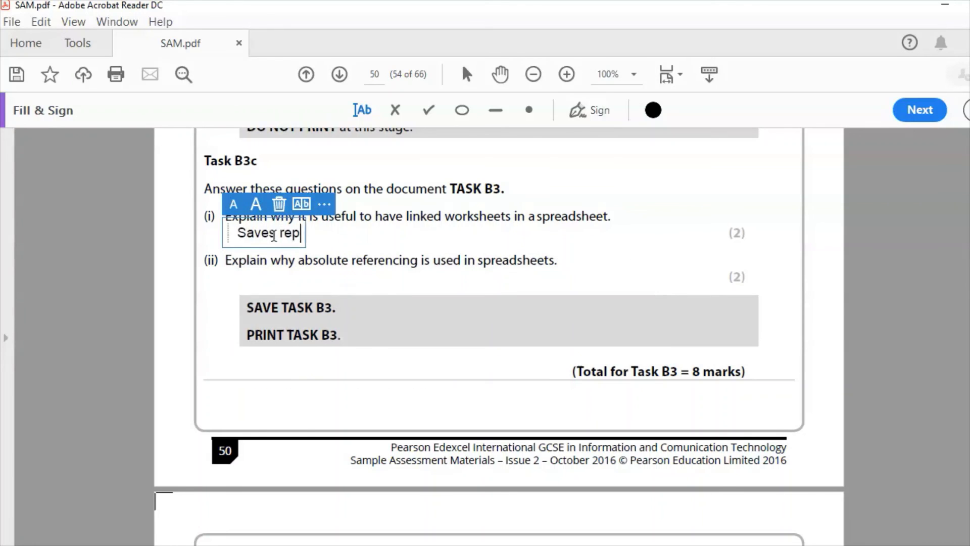
type("lication of data.,")
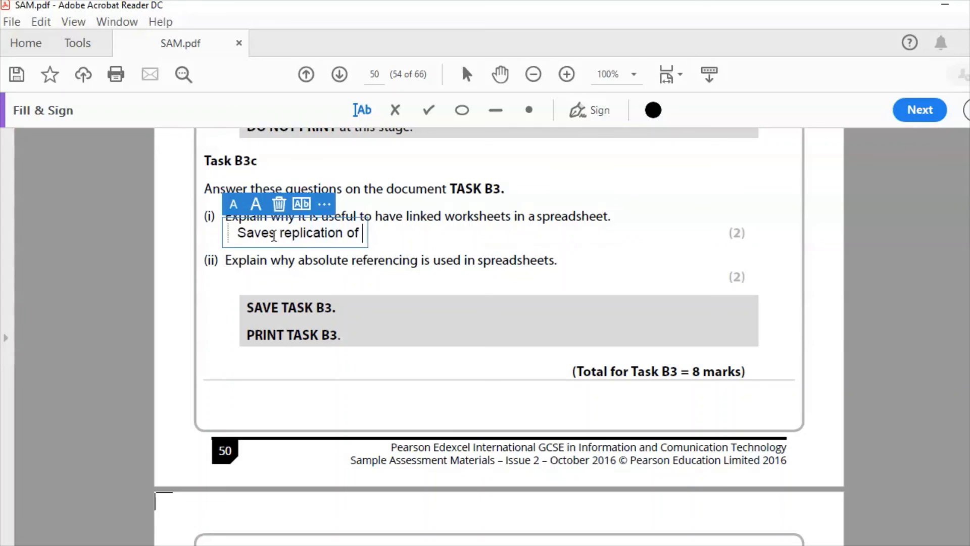
key("BackSpace")
key("BackSpace")
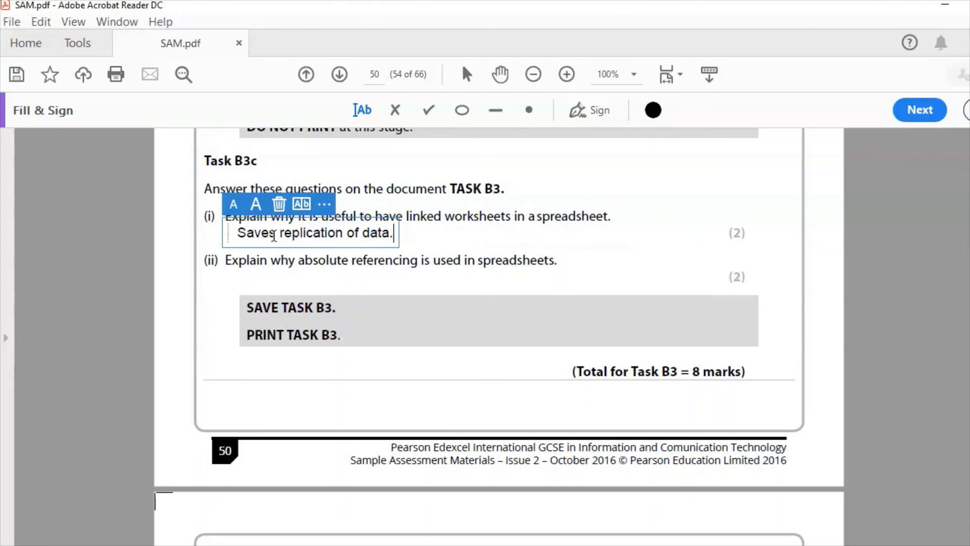
type(", data can be resu")
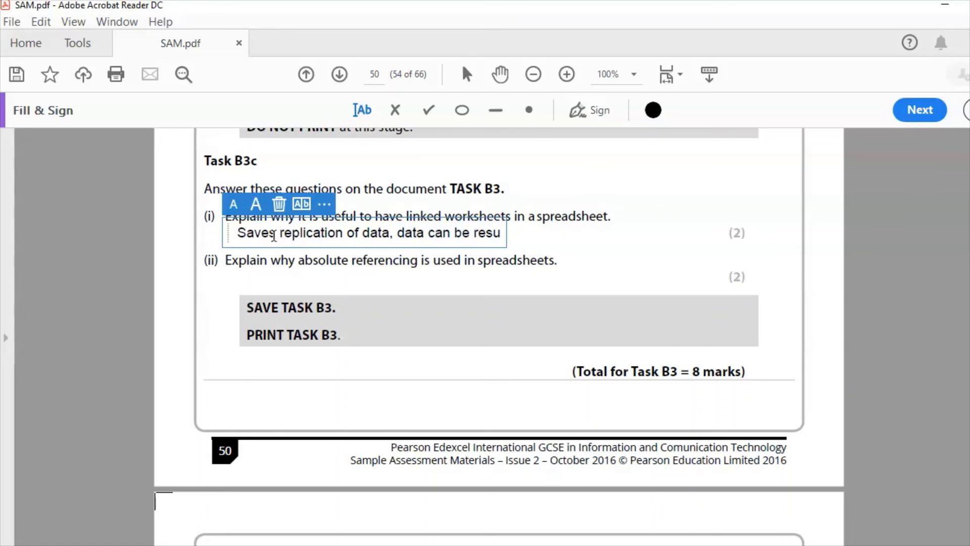
type("ed.")
Step: Complete the answer to question (i) with "Makes the spreadsheet more efficient, avoids redundant data.", breaking the line before "redundant"
type("M")
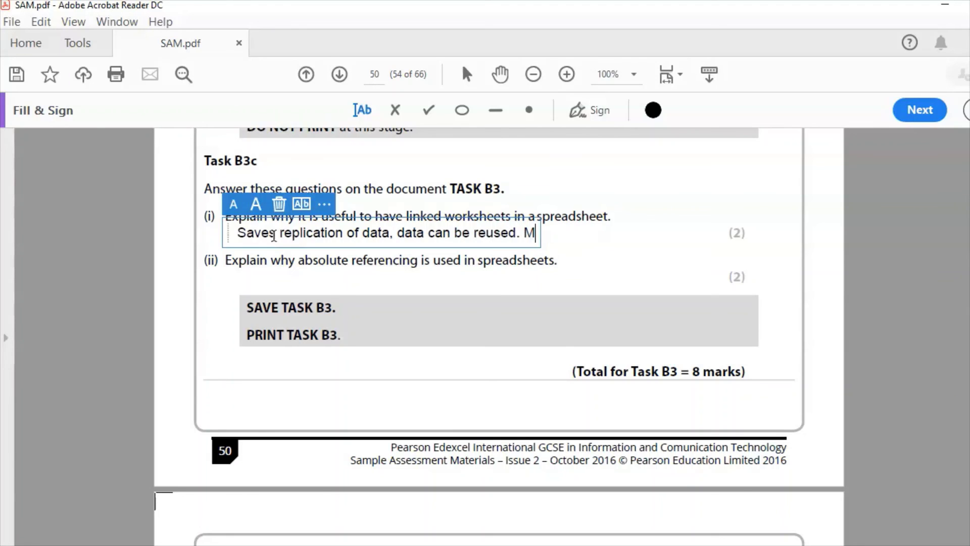
type("akes the spread")
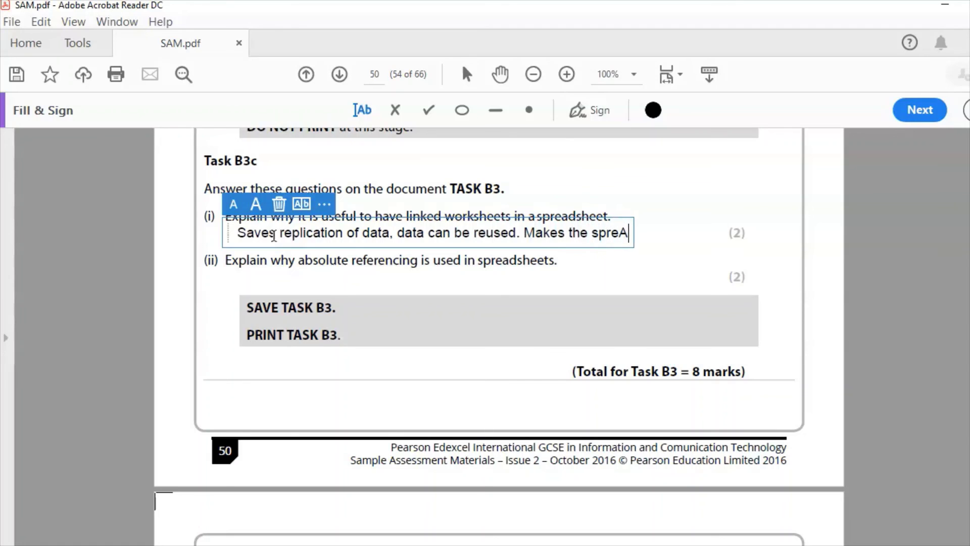
key("BackSpace")
key("BackSpace")
type("adsheet")
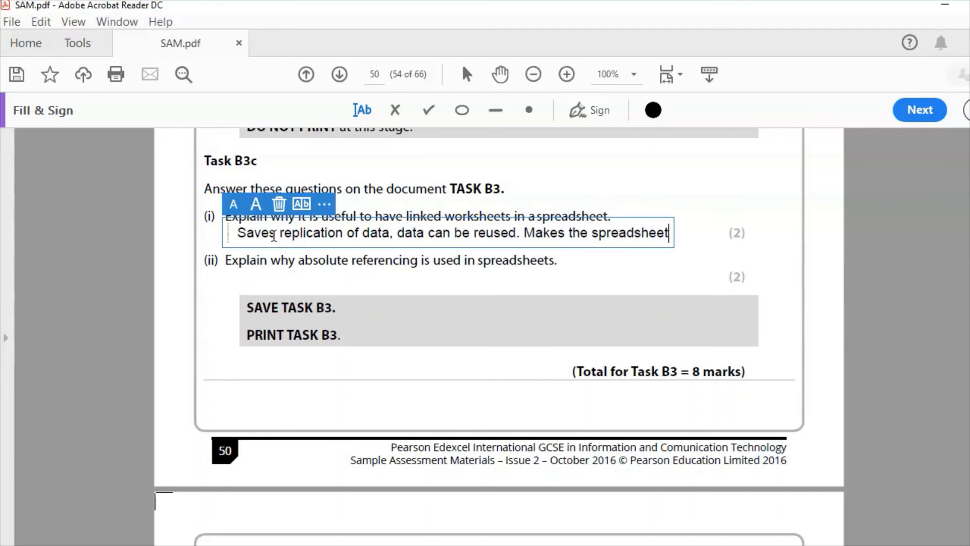
type(" more ef")
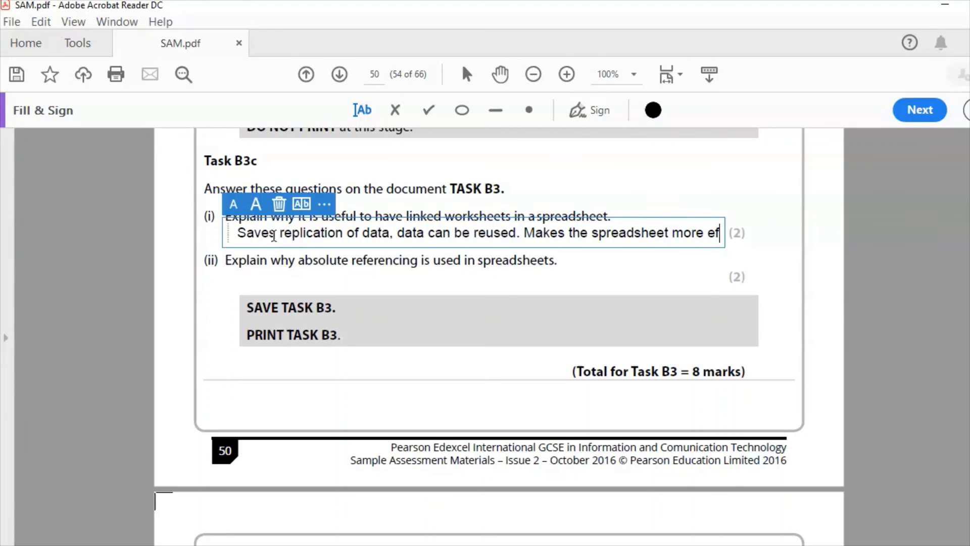
type("ficient, ")
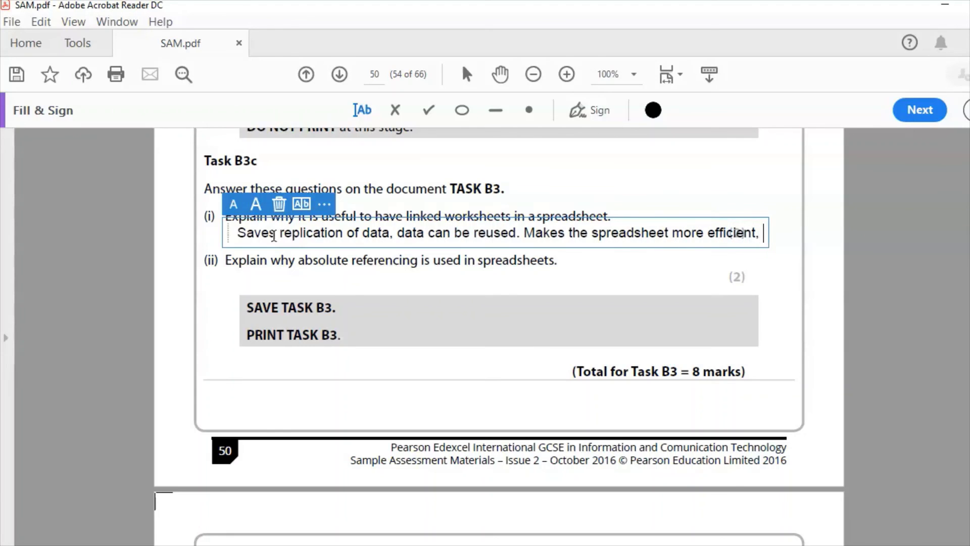
type("avoids")
key("Return")
type("redu")
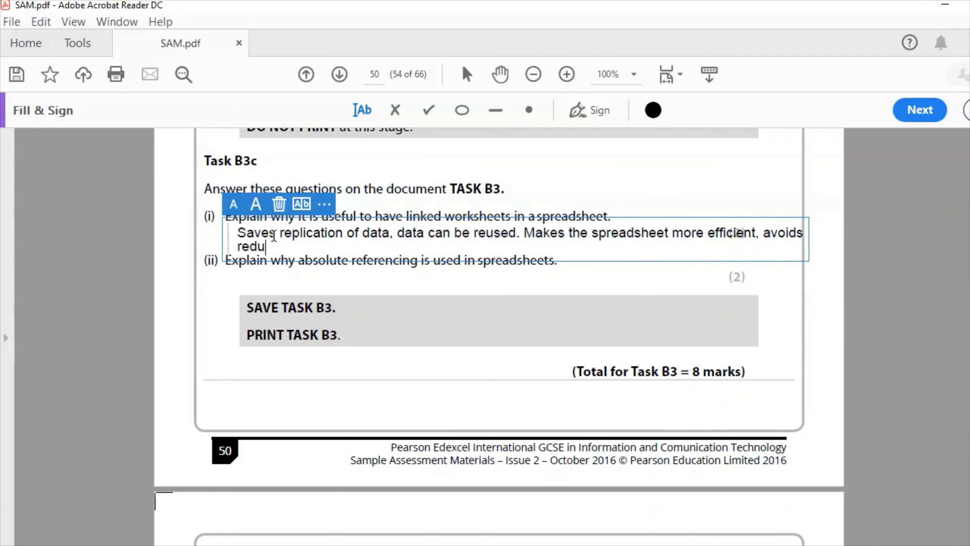
type("ndant data")
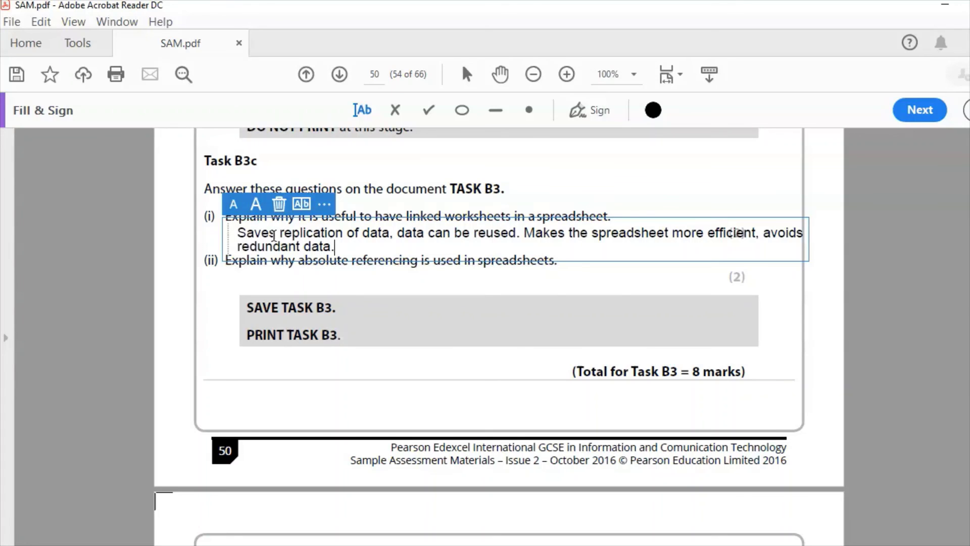
type(".")
left_click(364, 290)
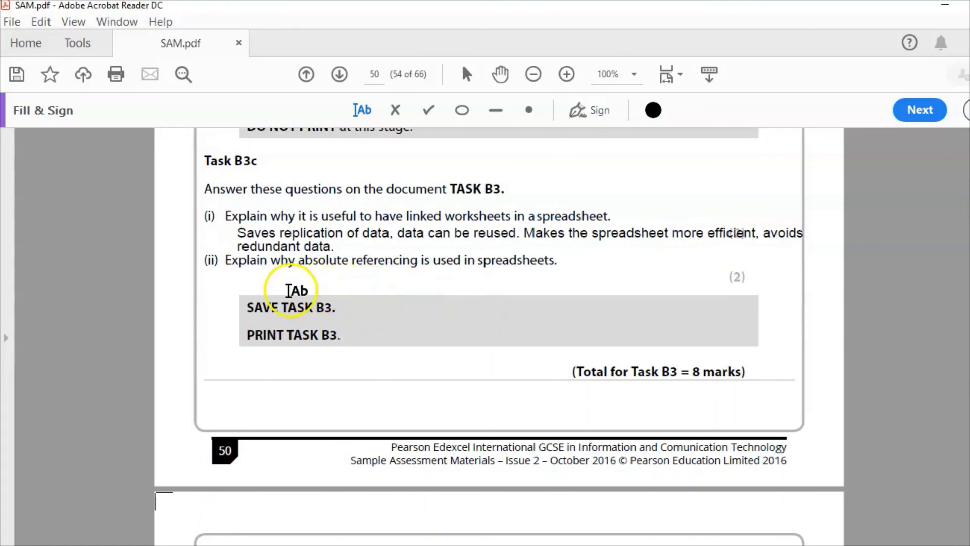
Step: Answer question (ii) with "Saves time, no need to write the same formula or function out many times." and switch to the Spreadsheet question slide
left_click(233, 280)
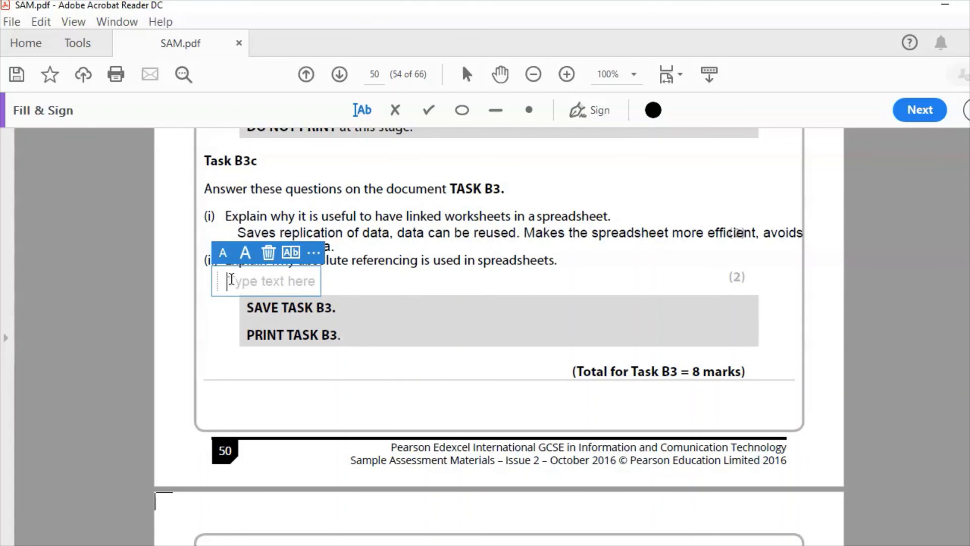
type("Saves")
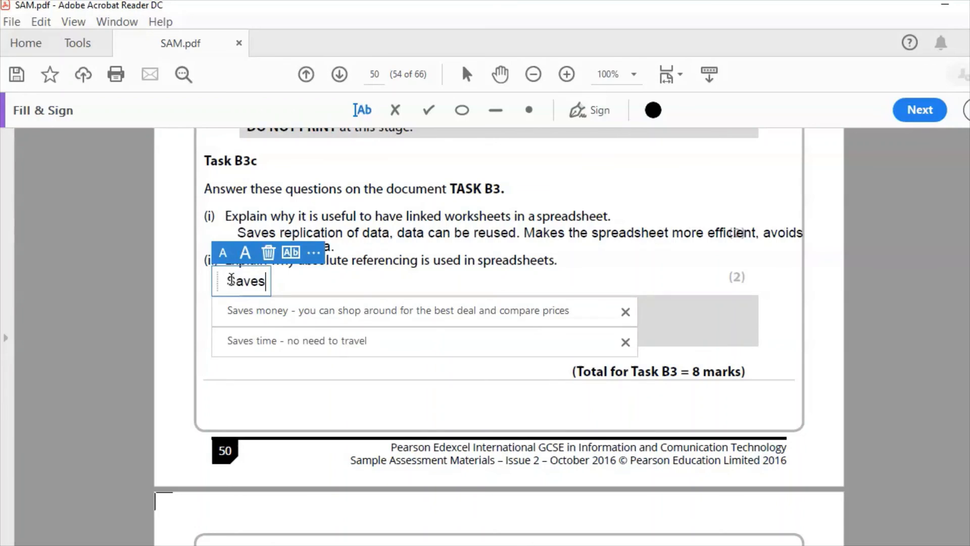
type(" time, n")
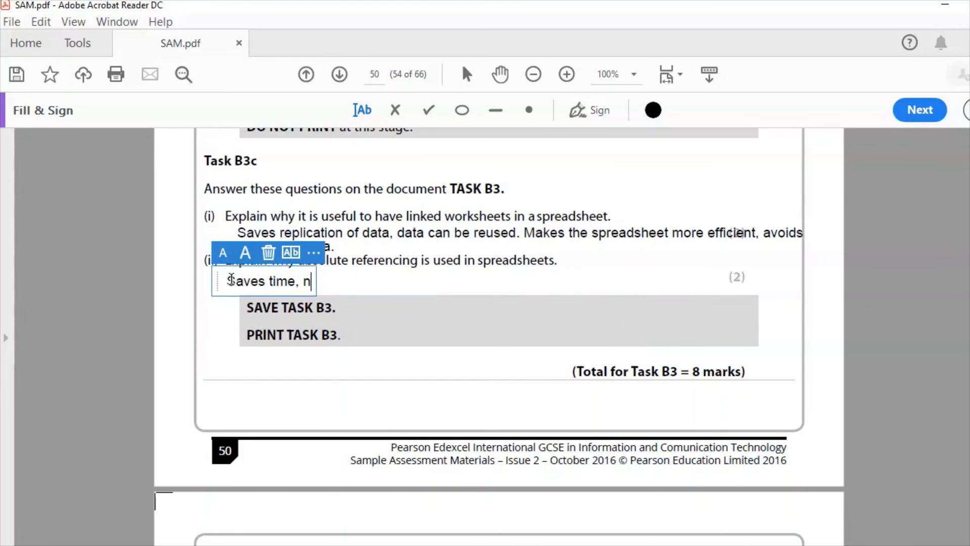
type("o need to w")
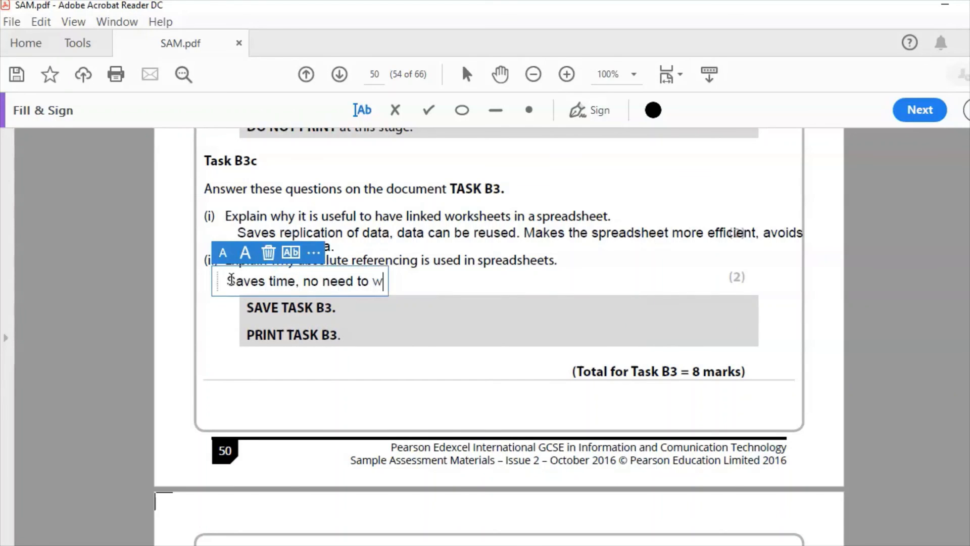
type("rite the same fo")
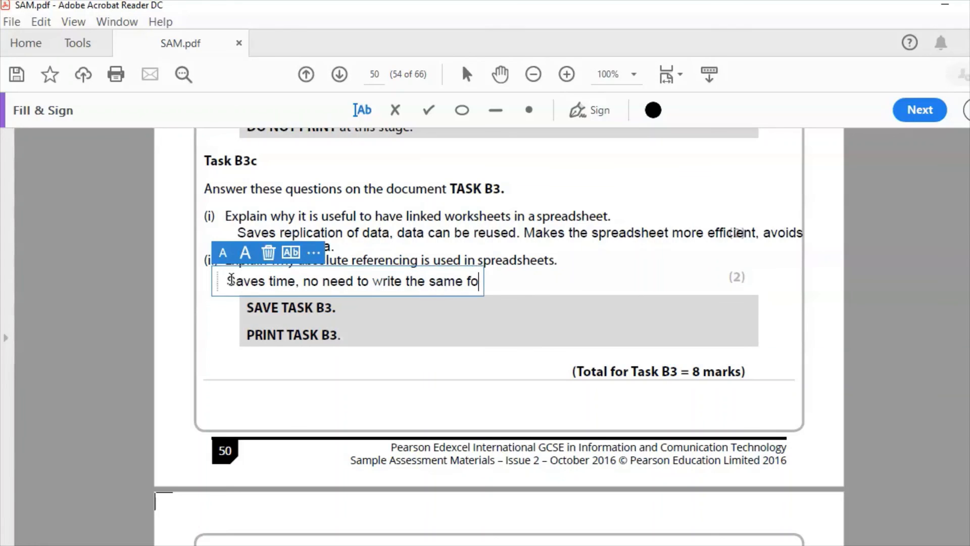
type("rmula or ")
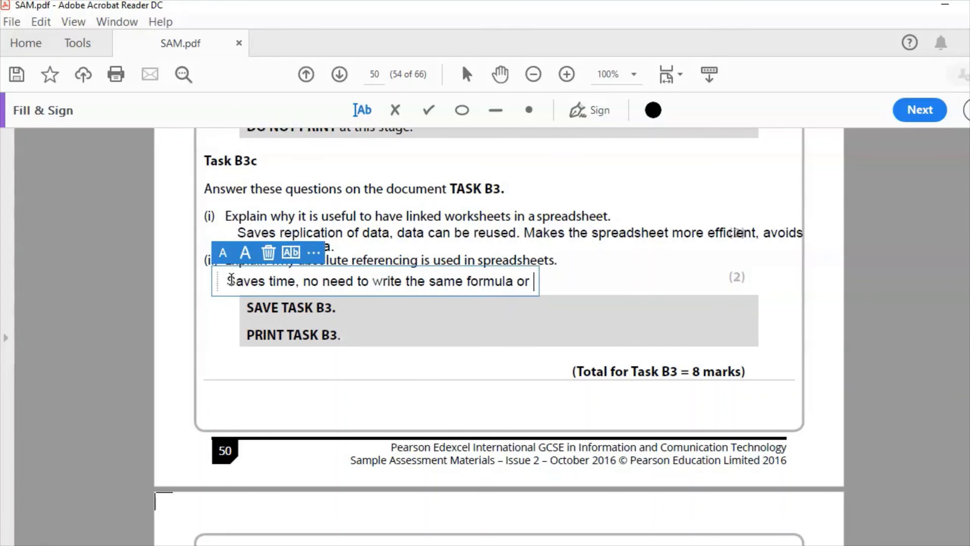
type("function out ")
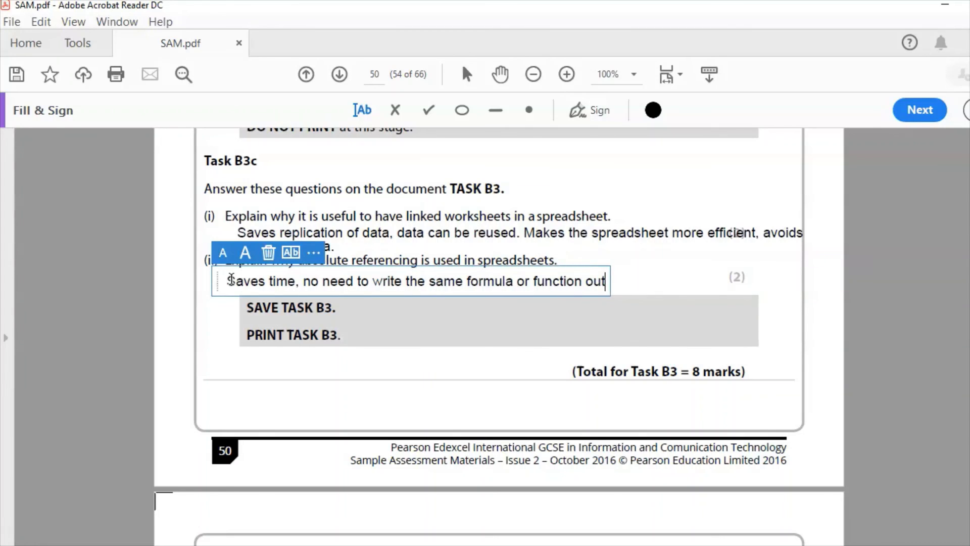
type("many times.")
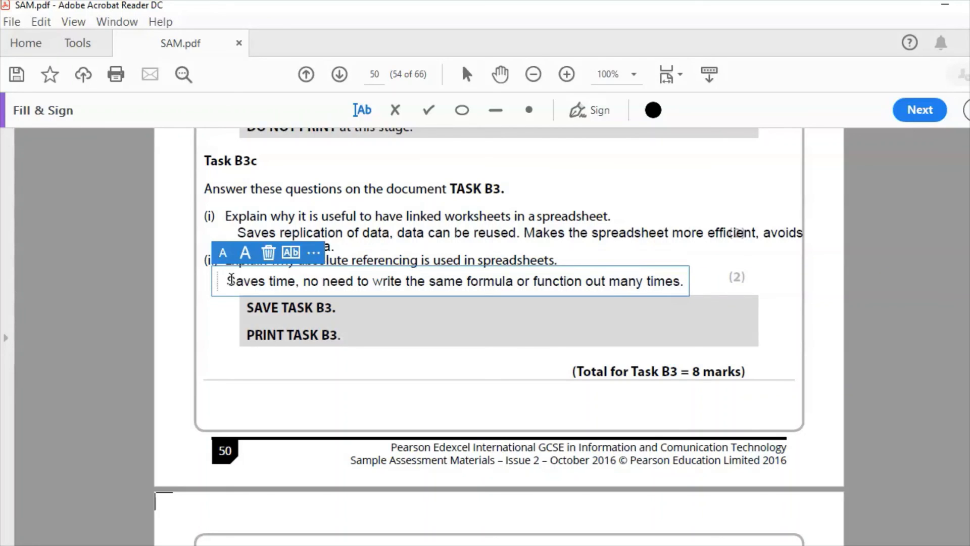
left_click(817, 314)
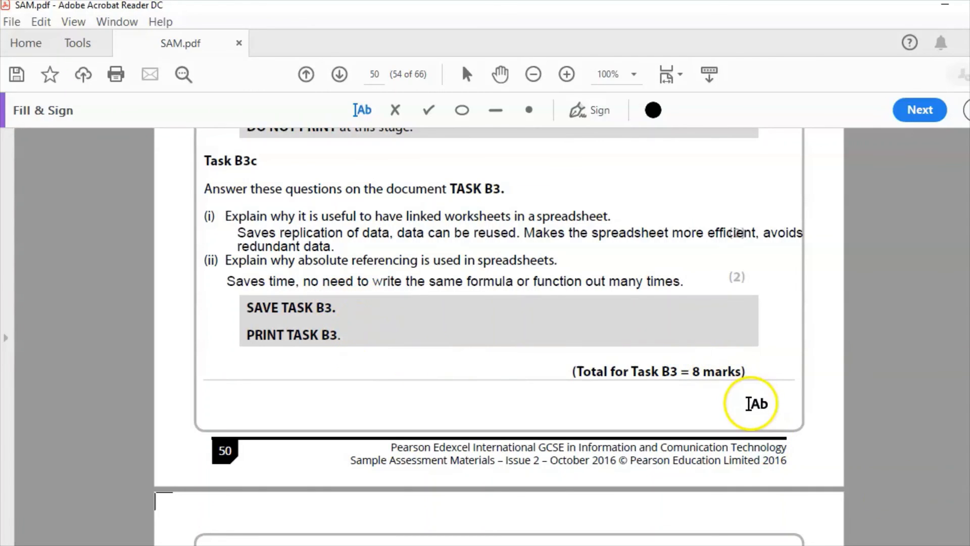
key("alt+Tab")
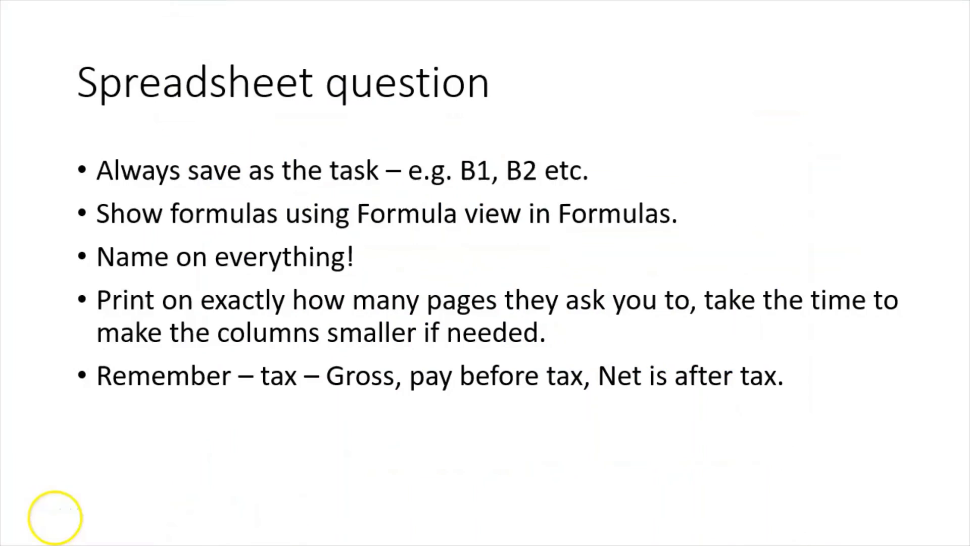